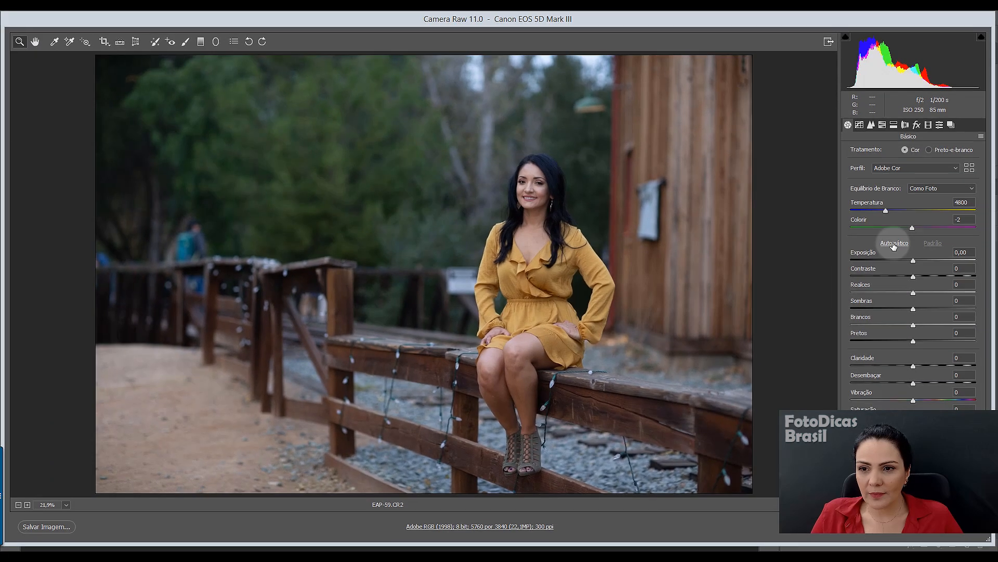
Apply automatic tone to the portrait and adjust exposure to +0,75, contrast to -5, highlights to -50 and shadows to +23.
{"action": "left_click", "coordinate": [894, 244]}
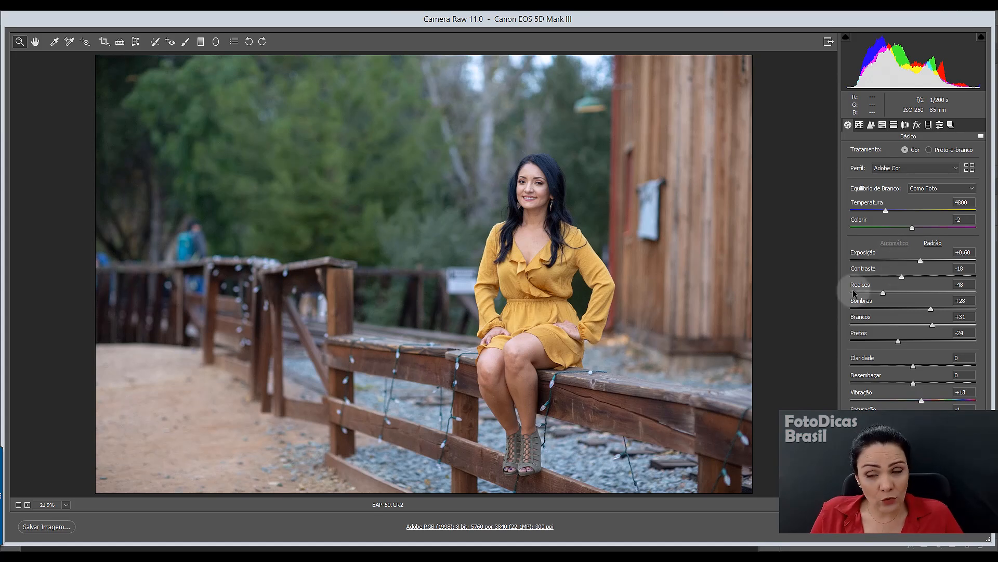
{"action": "left_click_drag", "start_coordinate": [920, 261], "coordinate": [920, 262]}
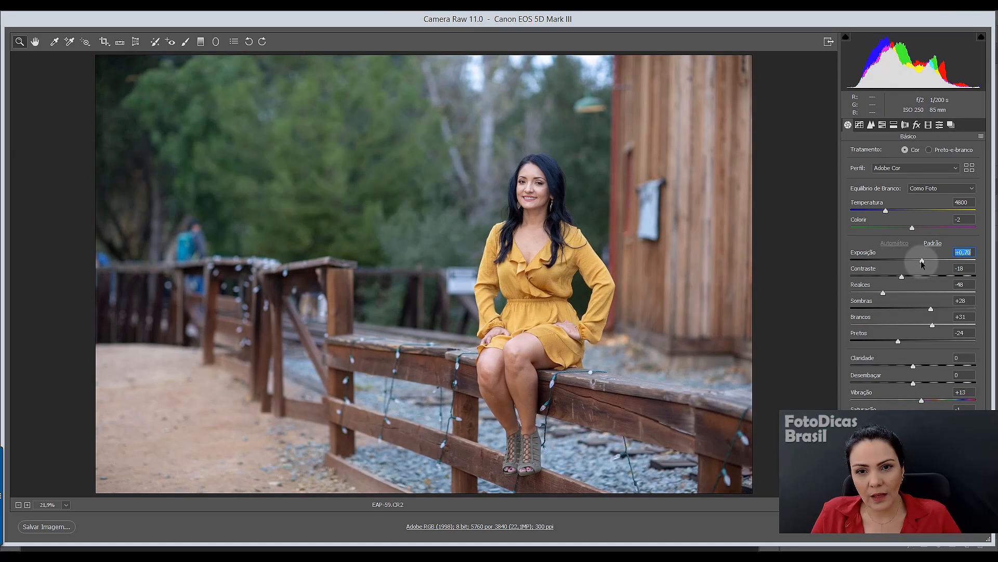
{"action": "left_click_drag", "start_coordinate": [920, 262], "coordinate": [921, 263]}
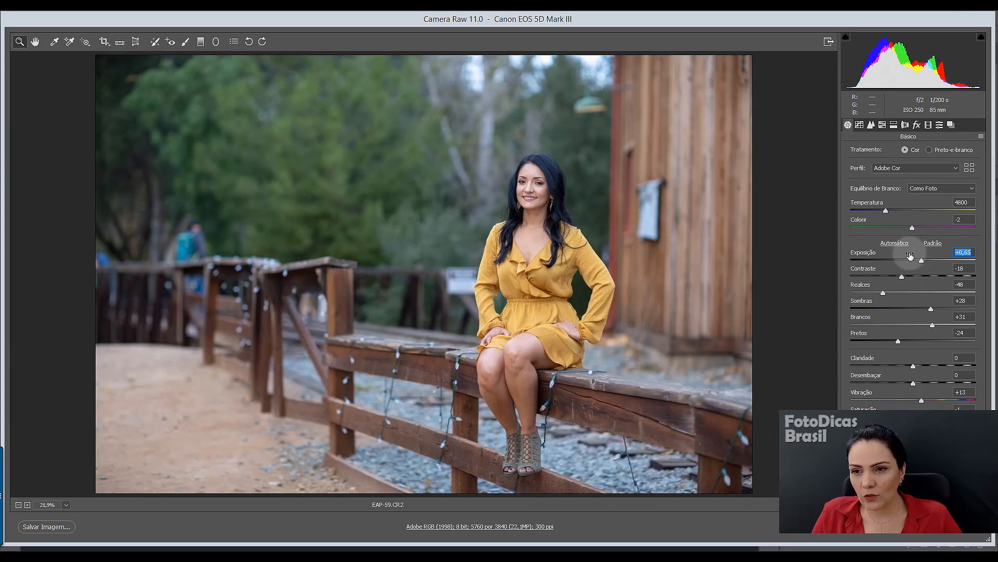
{"action": "left_click_drag", "start_coordinate": [921, 260], "coordinate": [929, 311]}
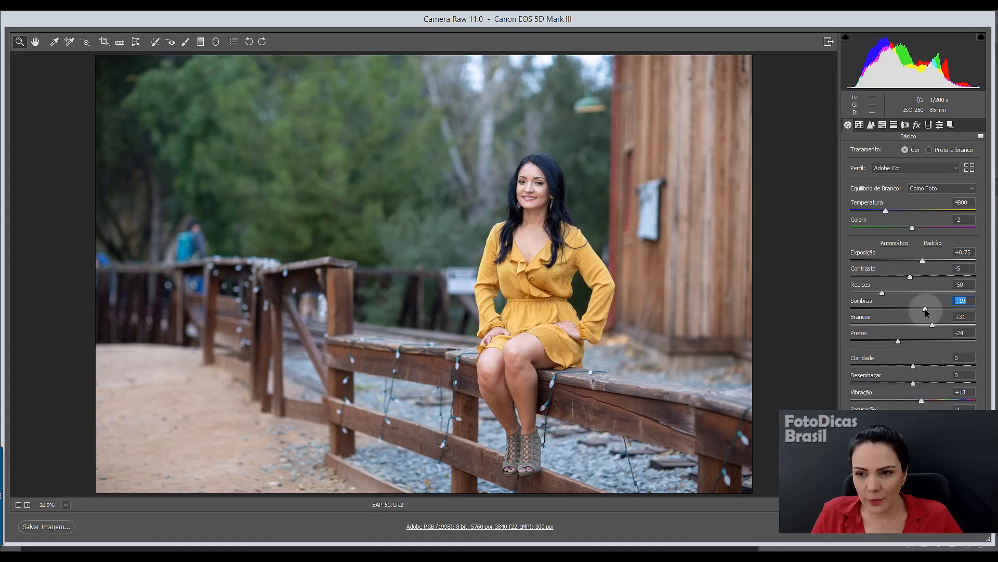
Set whites to +43, blacks to -33 and clarity to +5, keeping the white balance on Como Foto.
{"action": "left_click_drag", "start_coordinate": [934, 325], "coordinate": [934, 366]}
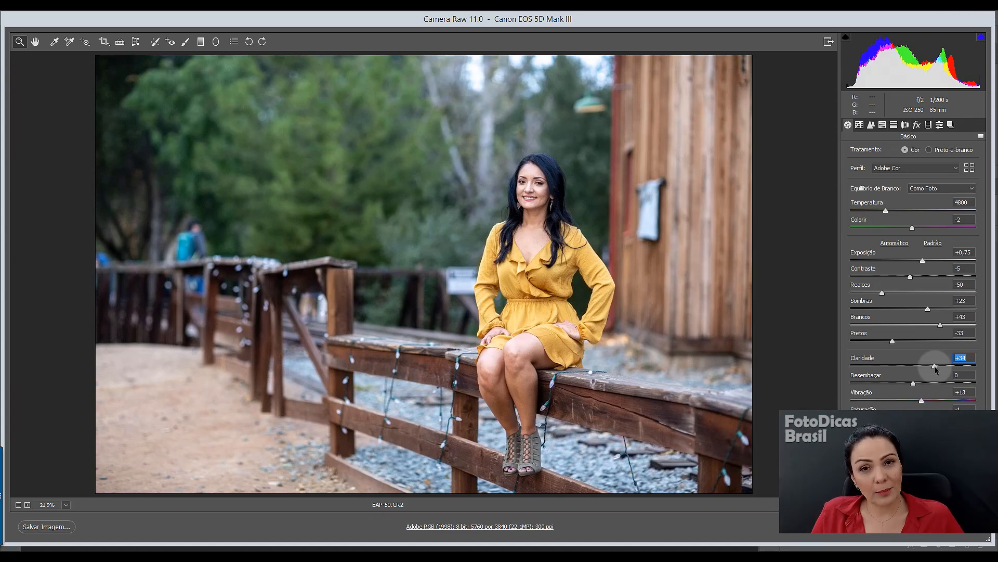
{"action": "mouse_move", "coordinate": [934, 366]}
{"action": "left_mouse_down"}
{"action": "mouse_move", "coordinate": [881, 366]}
{"action": "mouse_move", "coordinate": [918, 368]}
{"action": "left_mouse_up"}
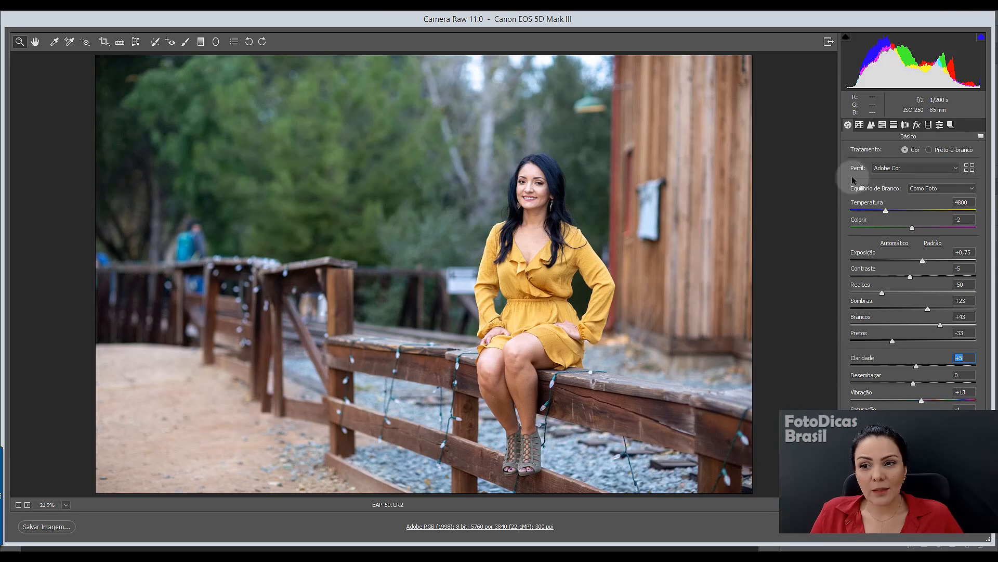
{"action": "left_click", "coordinate": [917, 191]}
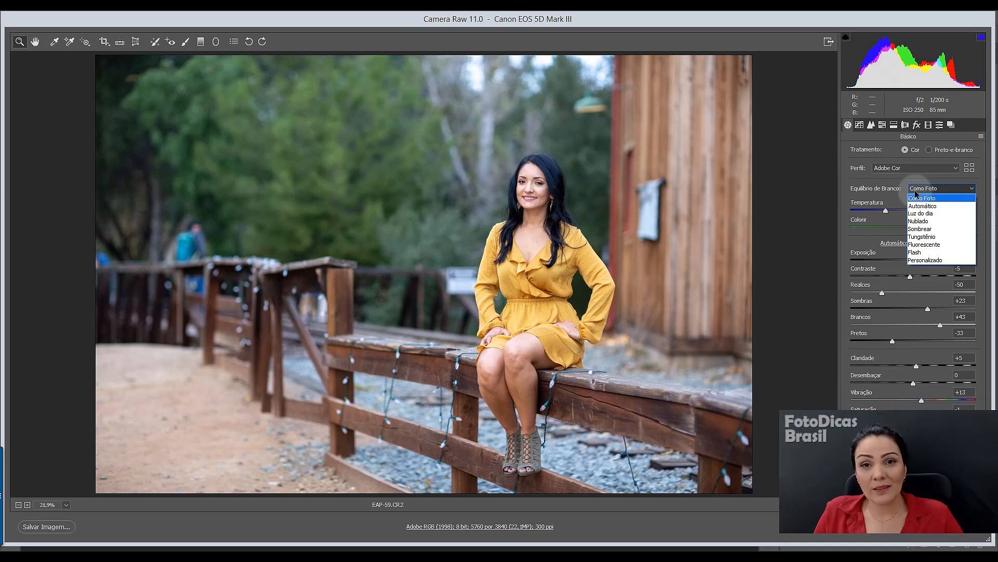
{"action": "left_click", "coordinate": [915, 189]}
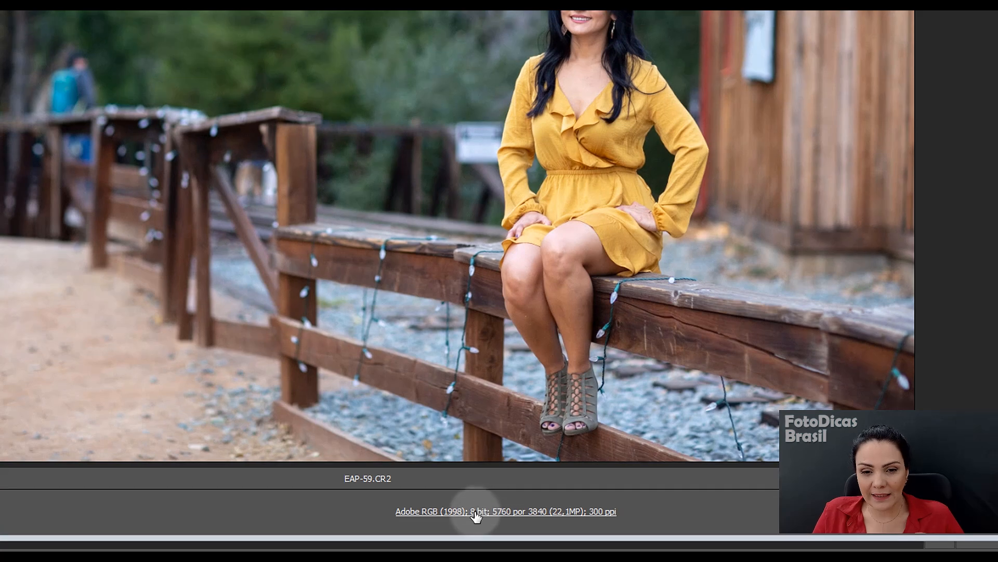
Enable opening in Photoshop as Smart Objects in the workflow options, and open the photo as an object fitted to the view.
{"action": "left_click", "coordinate": [477, 527]}
{"action": "left_click", "coordinate": [497, 512]}
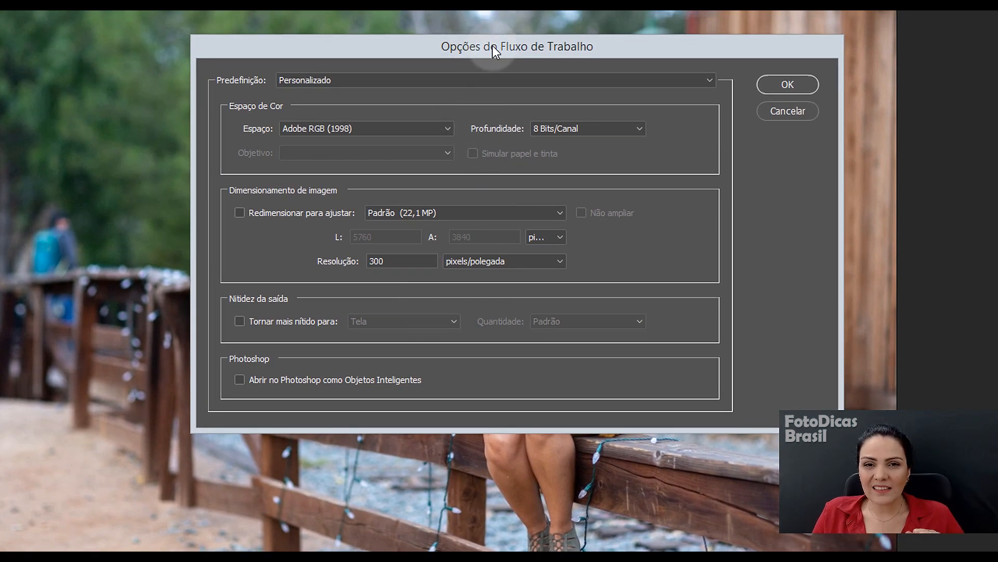
{"action": "left_click", "coordinate": [287, 381]}
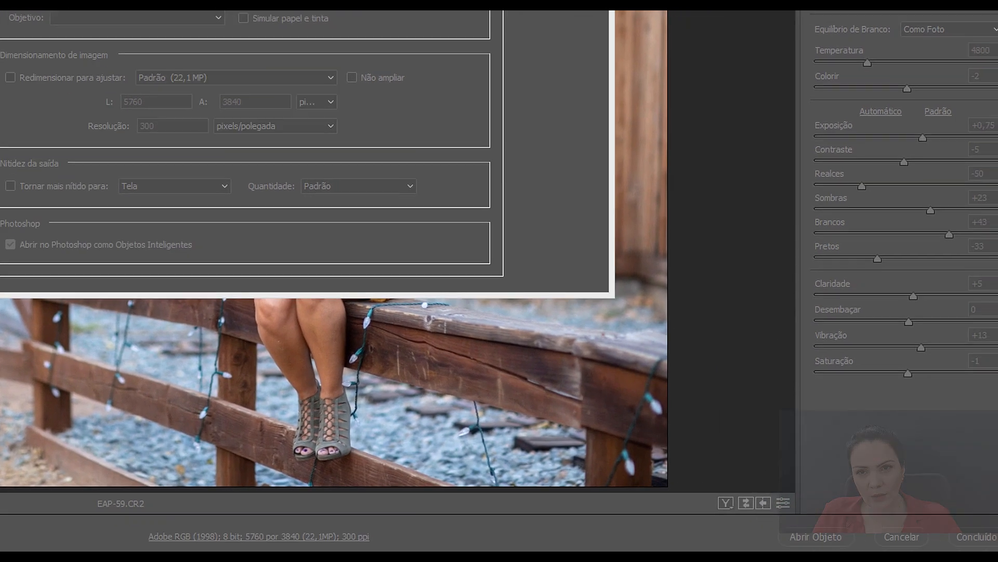
{"action": "left_click", "coordinate": [780, 86]}
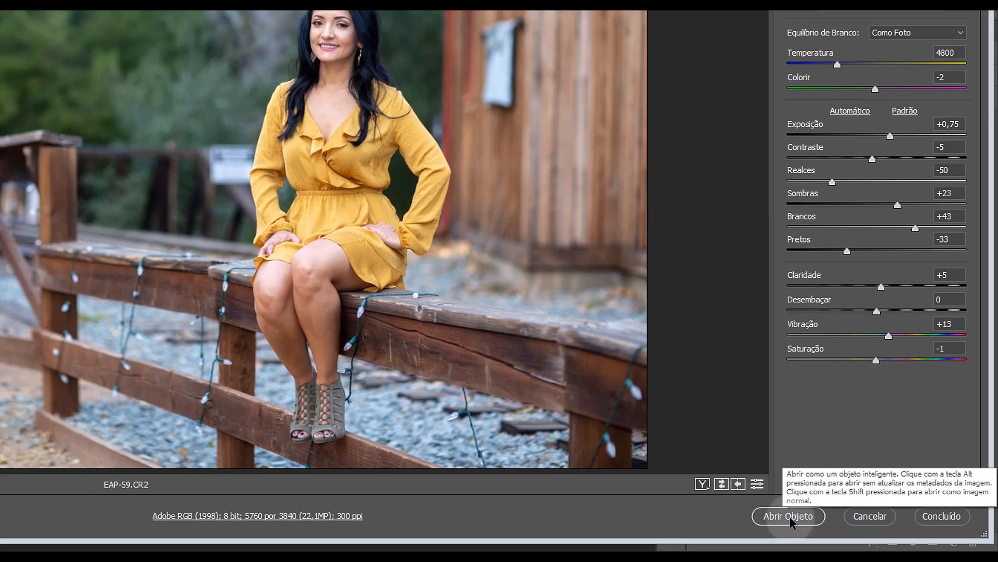
{"action": "left_click", "coordinate": [789, 518]}
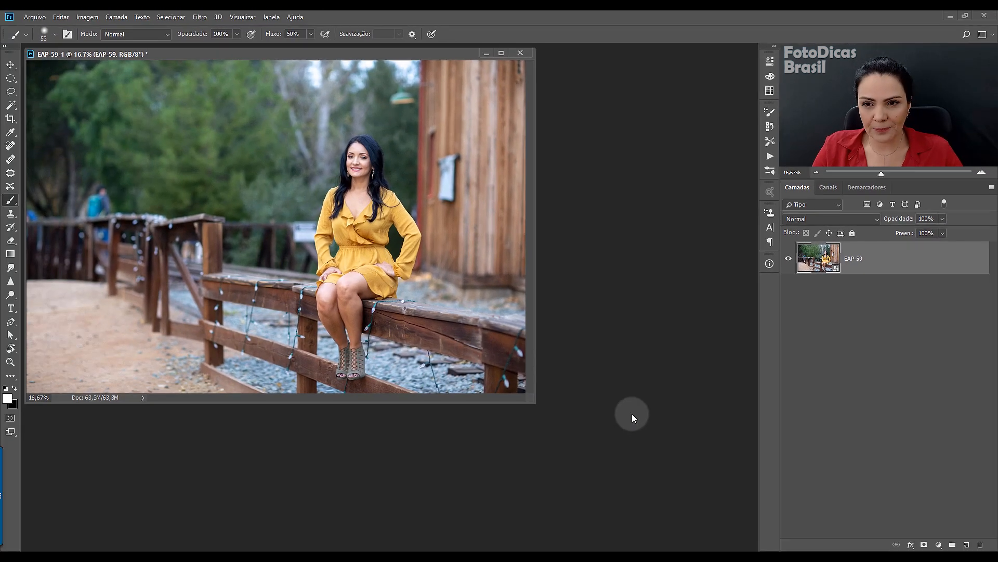
{"action": "key", "text": "ctrl+0"}
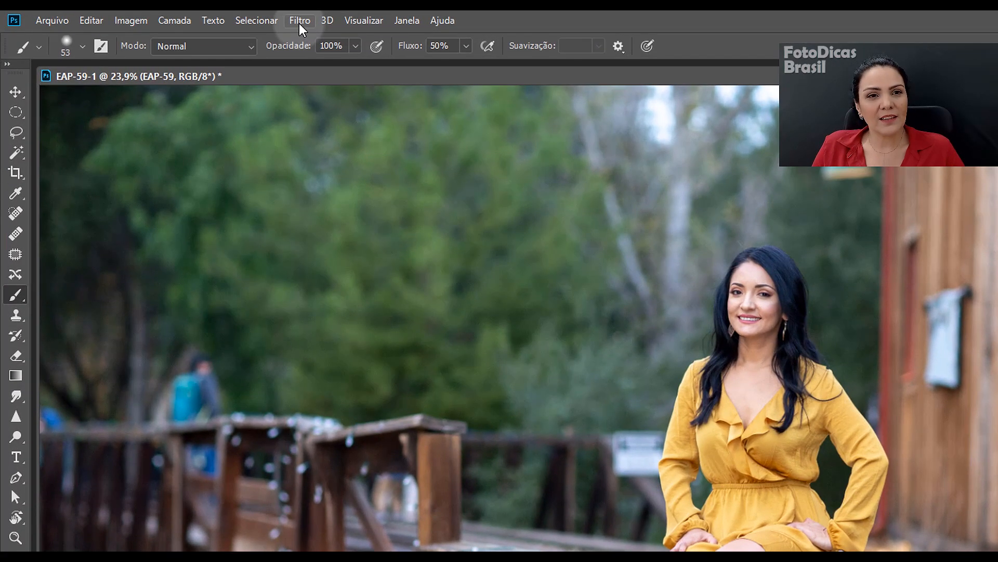
{"action": "left_click", "coordinate": [298, 23]}
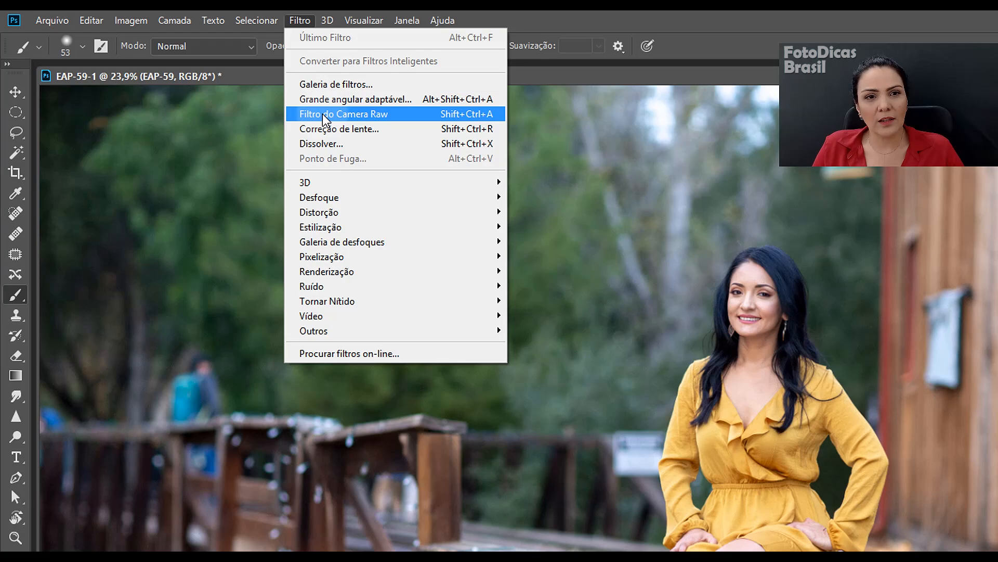
{"action": "left_click", "coordinate": [367, 115]}
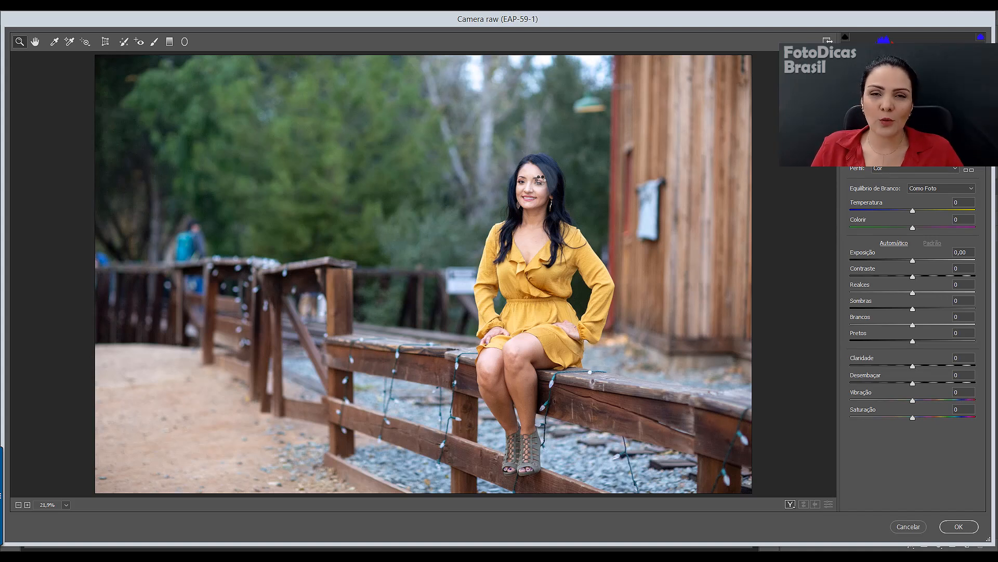
{"action": "left_click", "coordinate": [910, 527]}
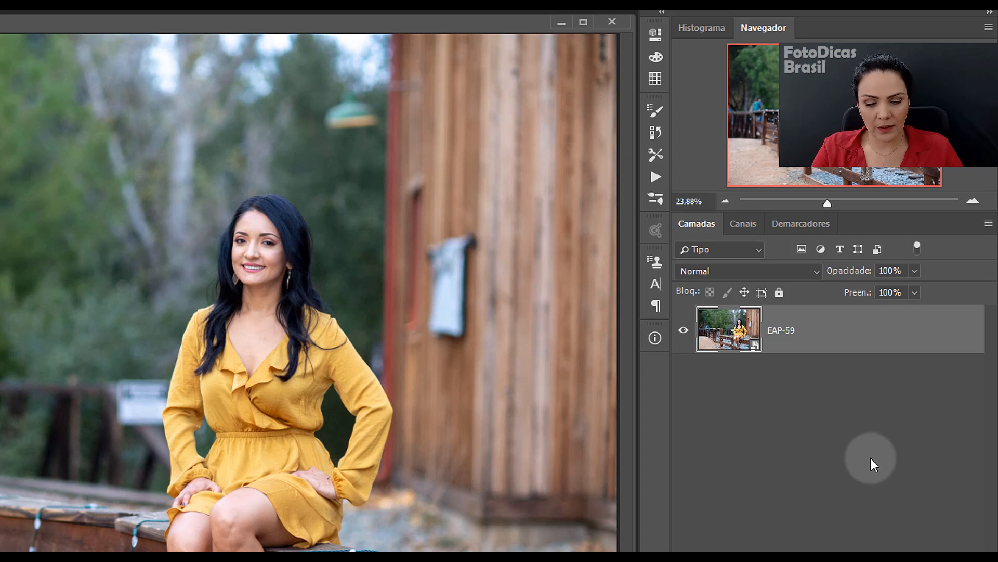
Duplicate the EAP-59 smart object layer and rasterize the copy for retouching.
{"action": "key", "text": "ctrl+j"}
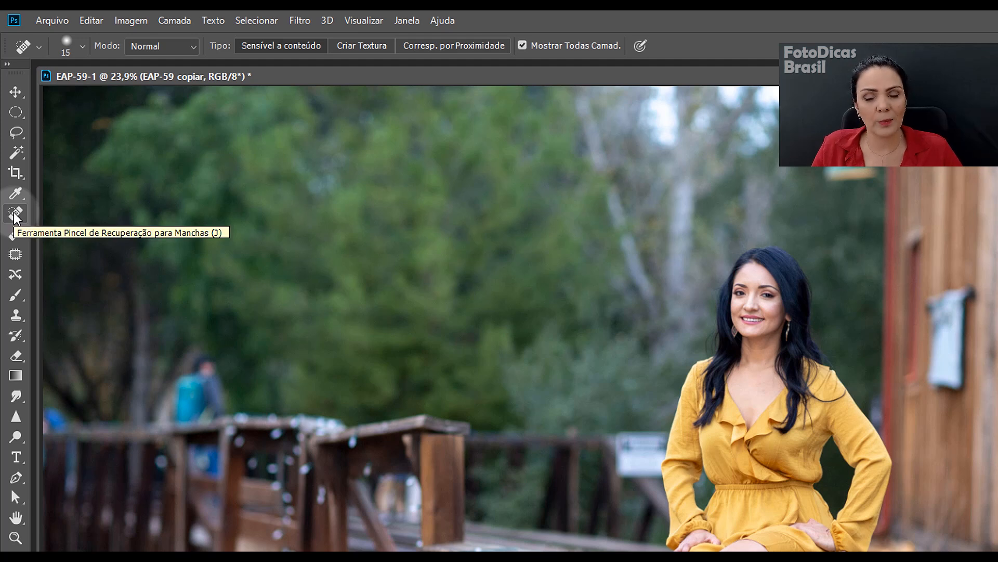
{"action": "left_click", "coordinate": [943, 352]}
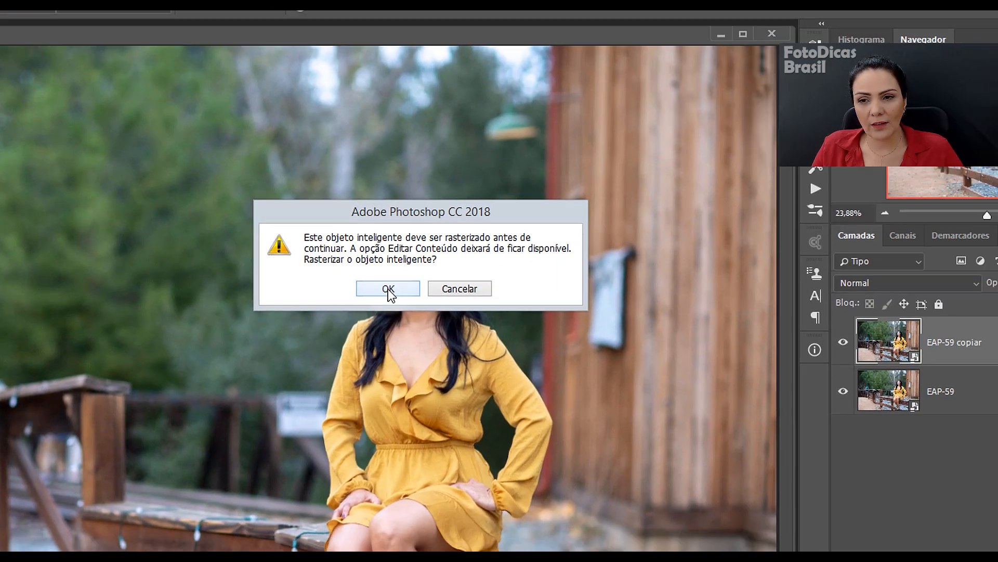
{"action": "left_click", "coordinate": [726, 331]}
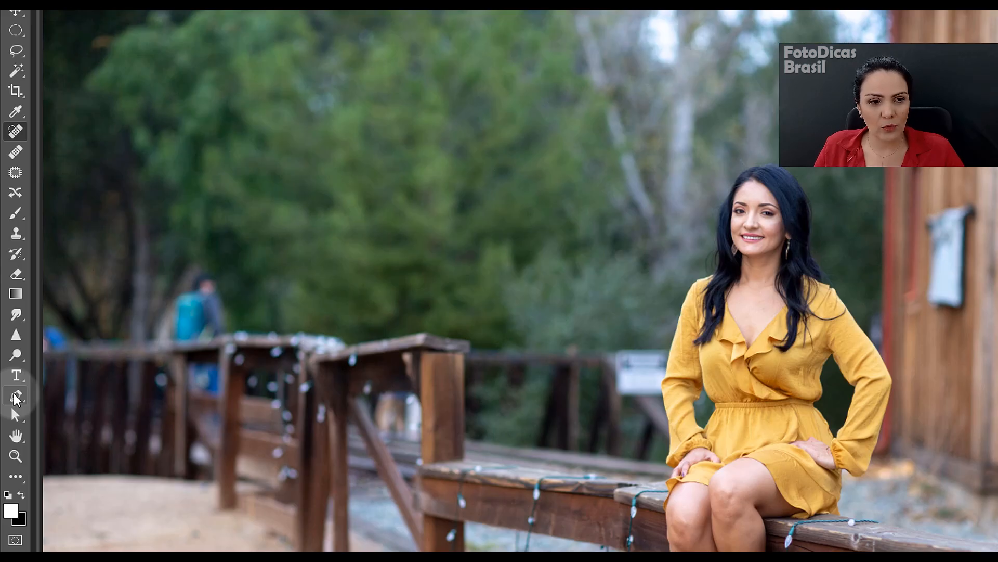
Outline the shirt hanging on the wooden wall with a closed Pen tool path and convert it to a selection.
{"action": "left_click", "coordinate": [15, 396]}
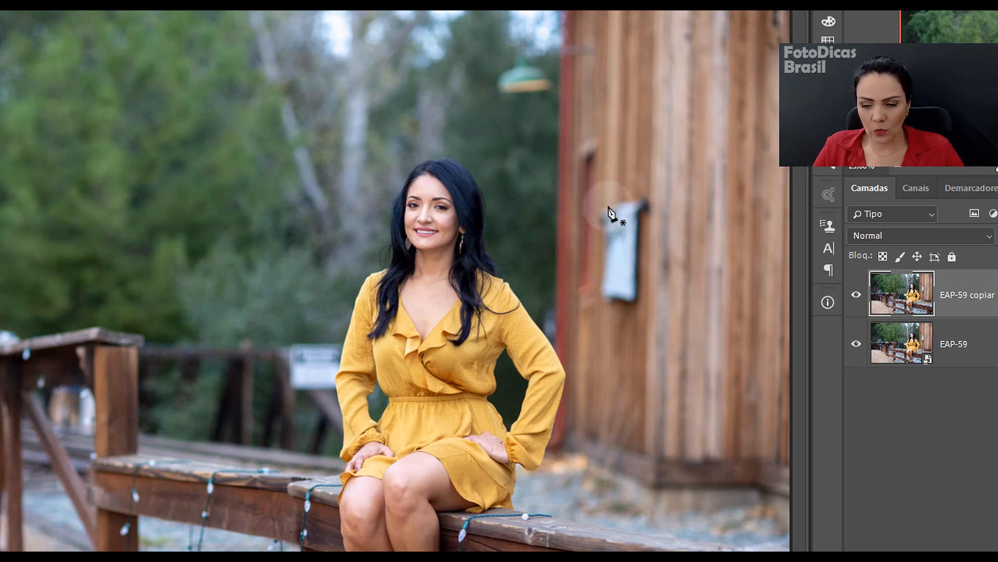
{"action": "key", "text": "ctrl+plus"}
{"action": "key", "text": "ctrl+plus"}
{"action": "key", "text": "ctrl+plus"}
{"action": "left_click_drag", "start_coordinate": [603, 213], "coordinate": [164, 391]}
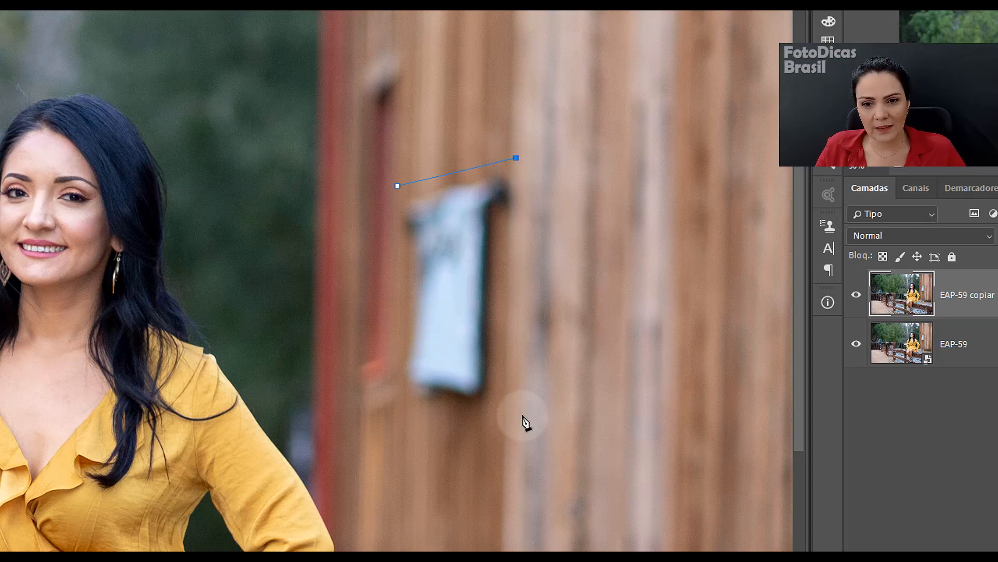
{"action": "left_click", "coordinate": [506, 405]}
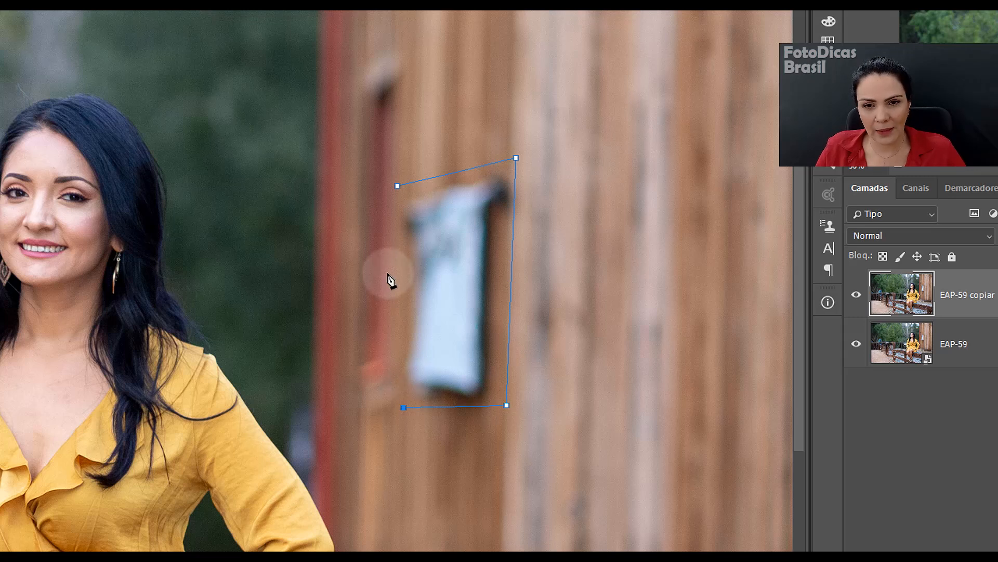
{"action": "left_click", "coordinate": [396, 188]}
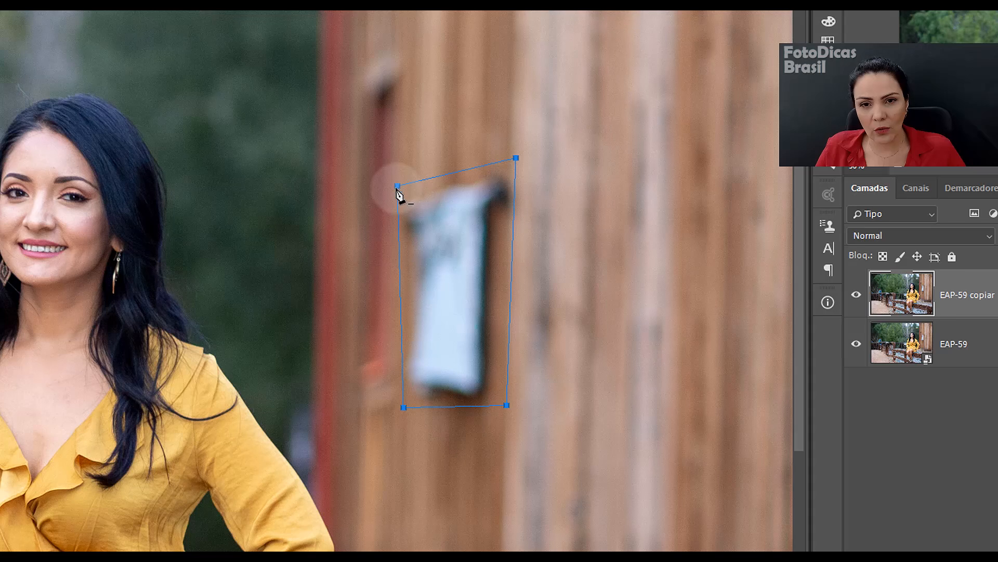
{"action": "right_click", "coordinate": [454, 285]}
{"action": "left_click", "coordinate": [469, 350]}
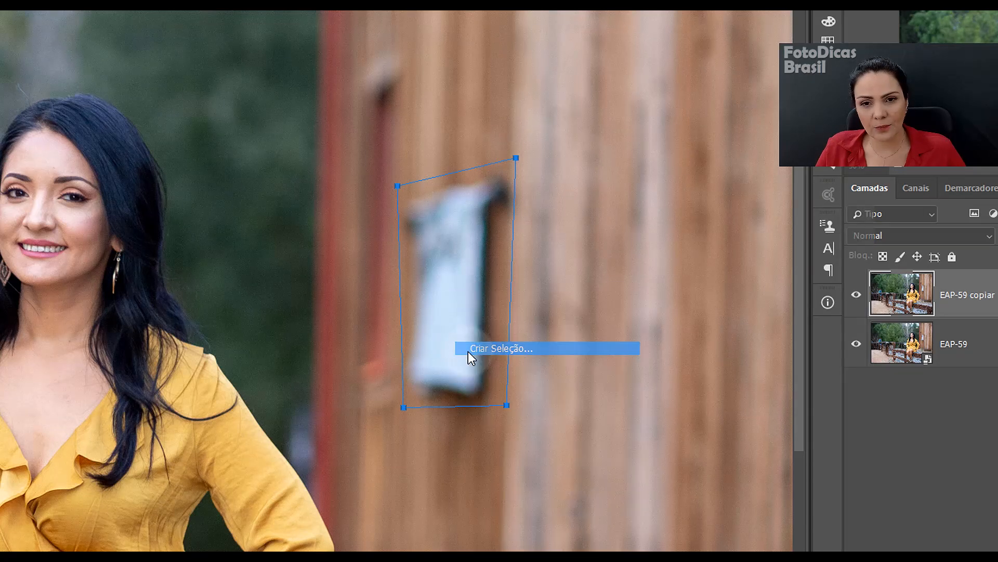
{"action": "left_click", "coordinate": [507, 146]}
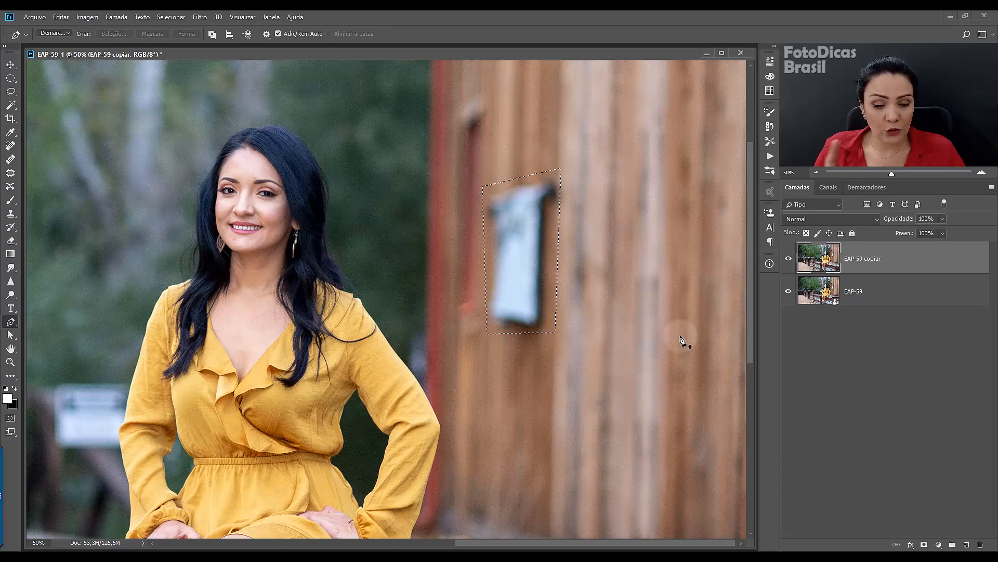
Fill the selected shirt area with Sensível a conteúdo in Normal mode at 100% opacity, and clear the selection.
{"action": "key", "text": "shift+F5"}
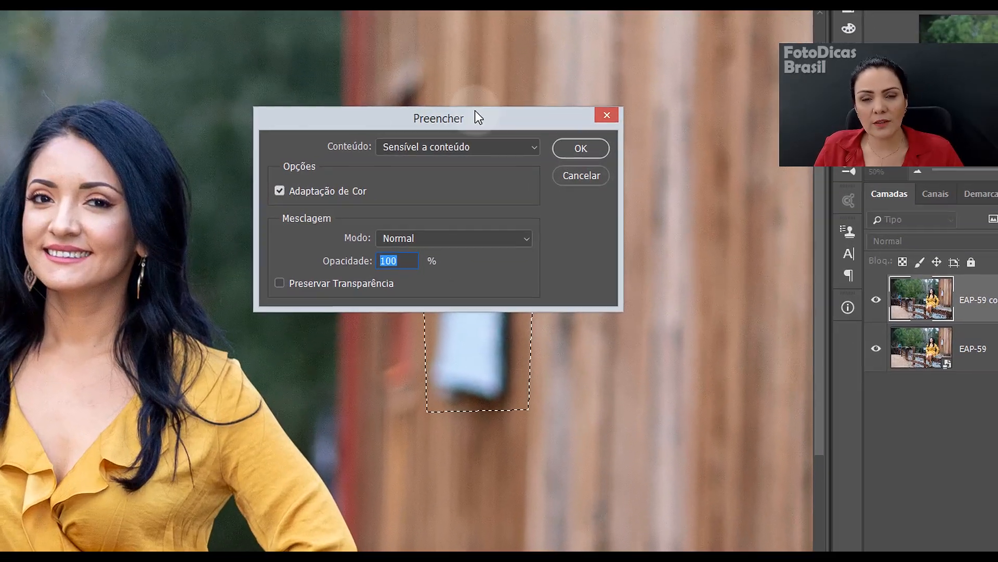
{"action": "left_click", "coordinate": [470, 144]}
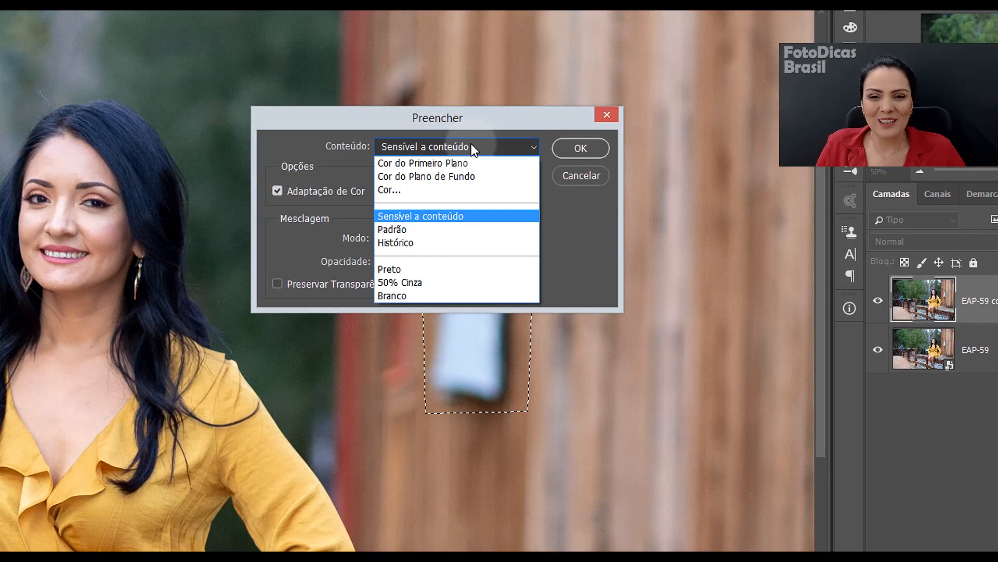
{"action": "left_click", "coordinate": [494, 217]}
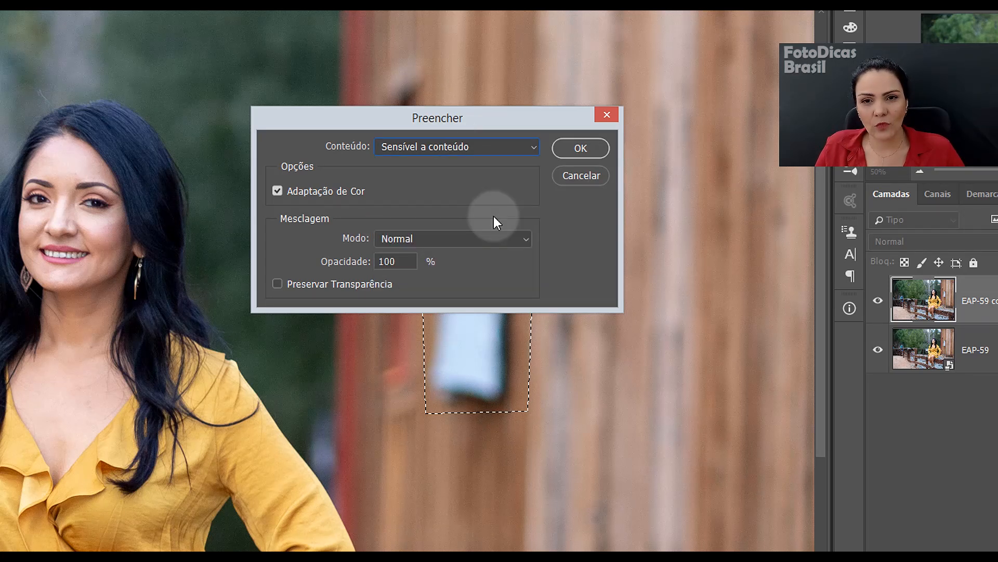
{"action": "left_click", "coordinate": [576, 151]}
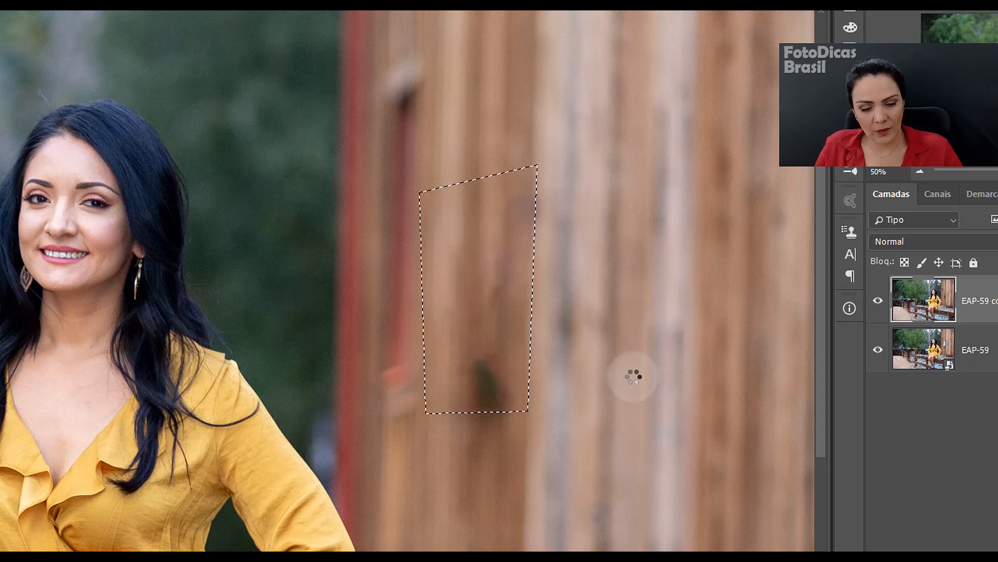
{"action": "key", "text": "ctrl+d"}
Outline the leftover dark green spot on the wooden wall with a five-point Pen path and convert it to a selection.
{"action": "key", "text": "p"}
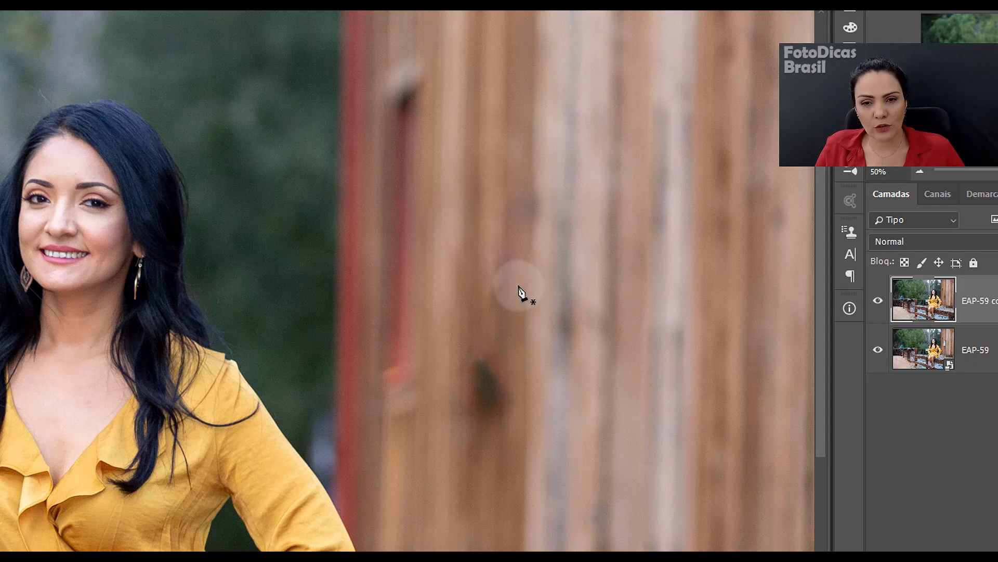
{"action": "left_click", "coordinate": [452, 350]}
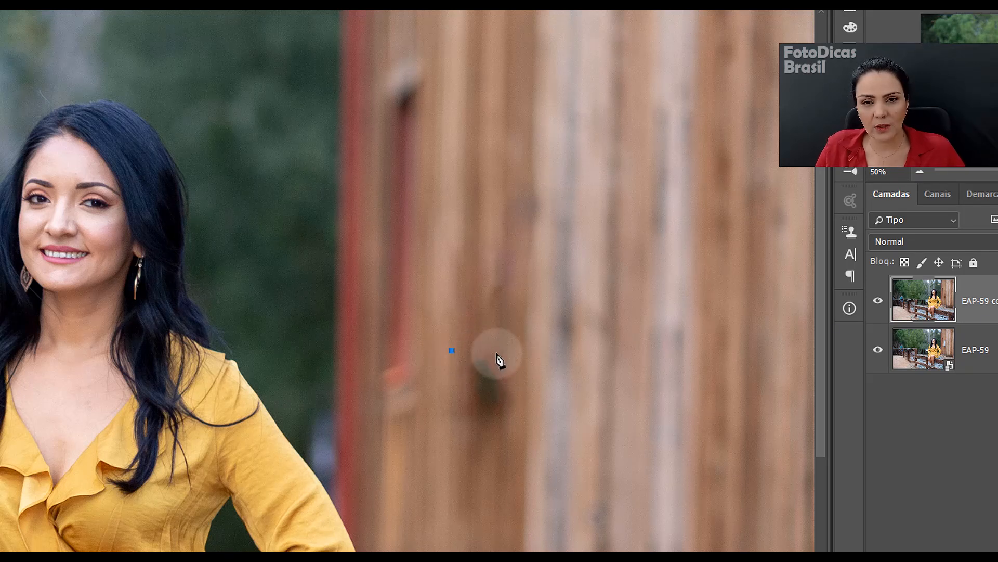
{"action": "left_click", "coordinate": [518, 353]}
{"action": "left_click", "coordinate": [521, 421]}
{"action": "left_click", "coordinate": [470, 447]}
{"action": "left_click", "coordinate": [429, 401]}
{"action": "left_click", "coordinate": [452, 350]}
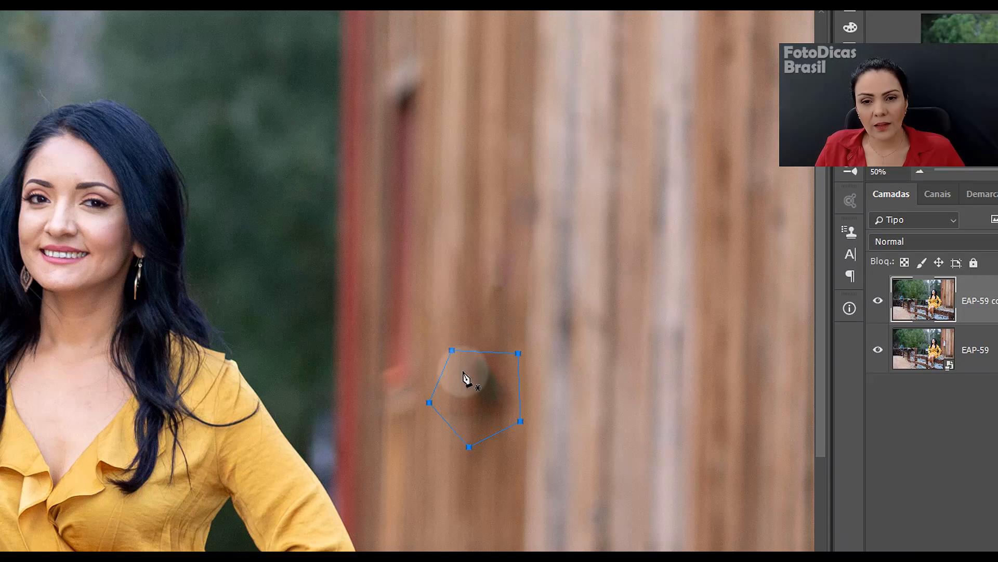
{"action": "right_click", "coordinate": [464, 372]}
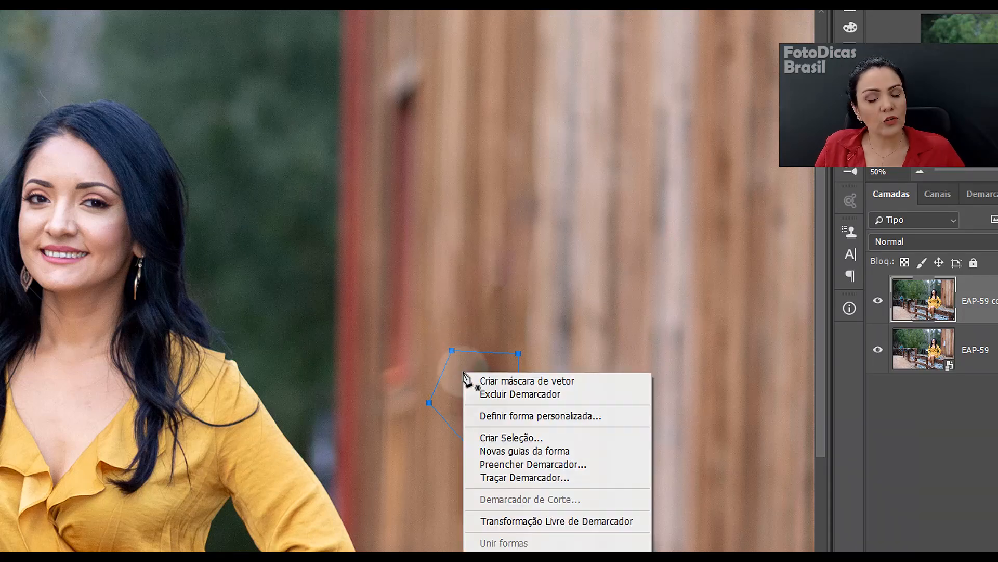
{"action": "left_click", "coordinate": [507, 439]}
{"action": "left_click", "coordinate": [532, 148]}
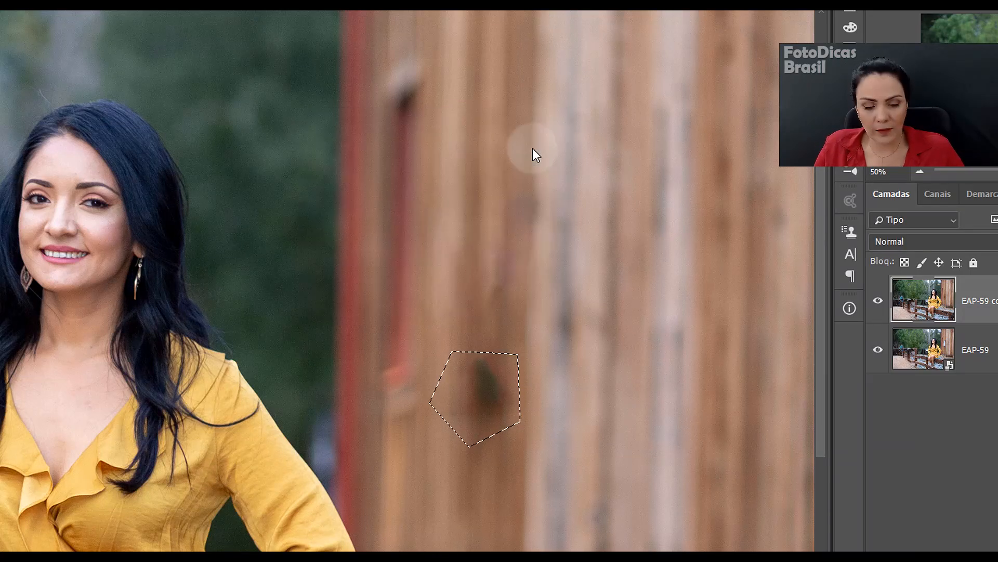
Fill the selected green spot on the wooden wall with Sensível a conteúdo in Normal mode at 100% opacity, and clear the selection.
{"action": "key", "text": "shift+F5"}
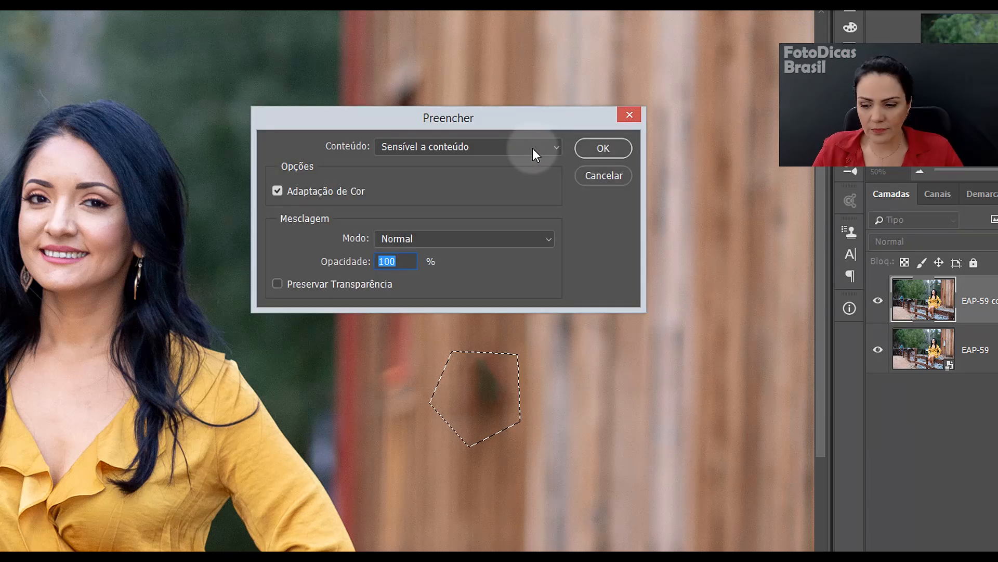
{"action": "key", "text": "Return"}
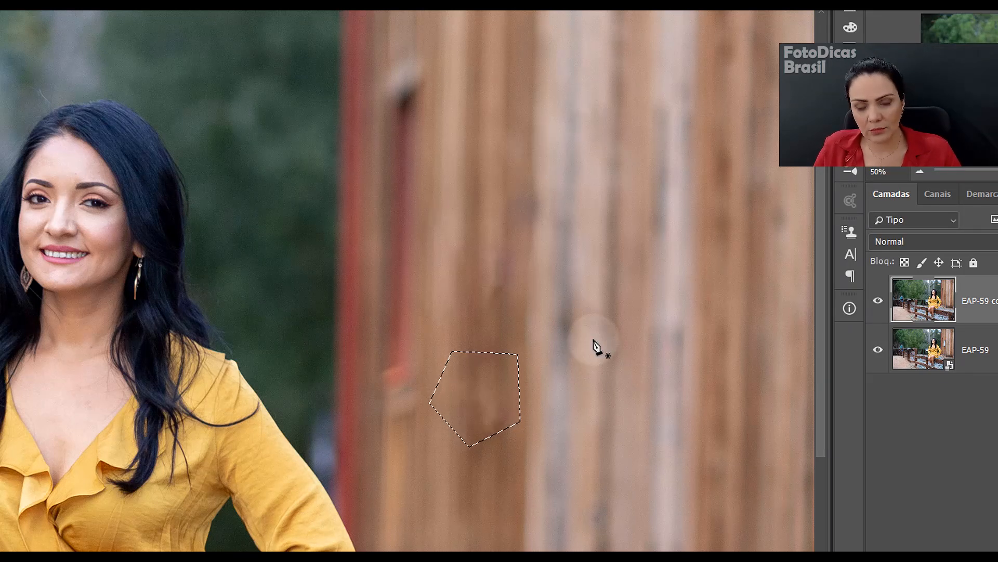
{"action": "key", "text": "ctrl+d"}
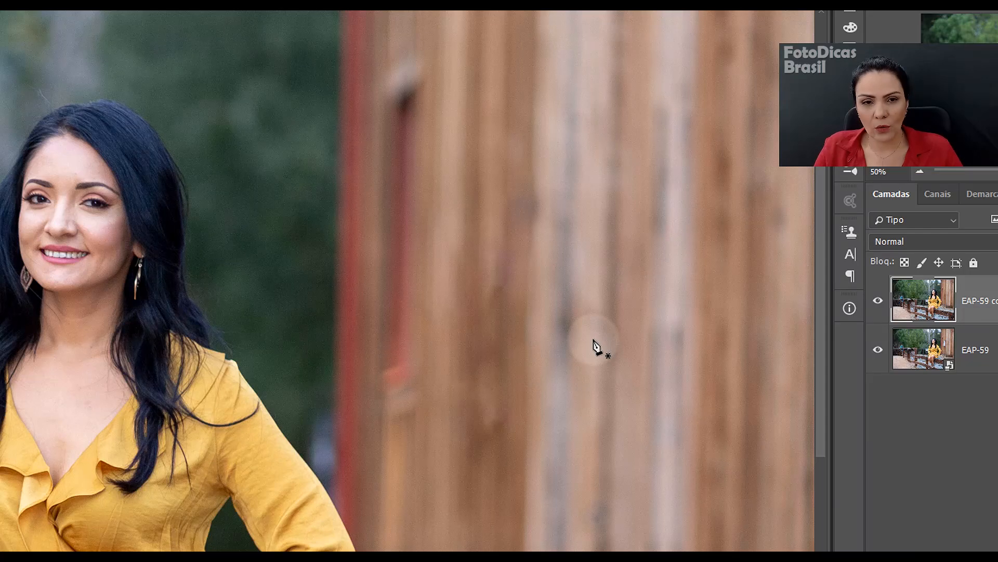
Compare the whole photo before and after the wall retouching by toggling the visibility of the EAP-59 copiar layer.
{"action": "key", "text": "ctrl+0"}
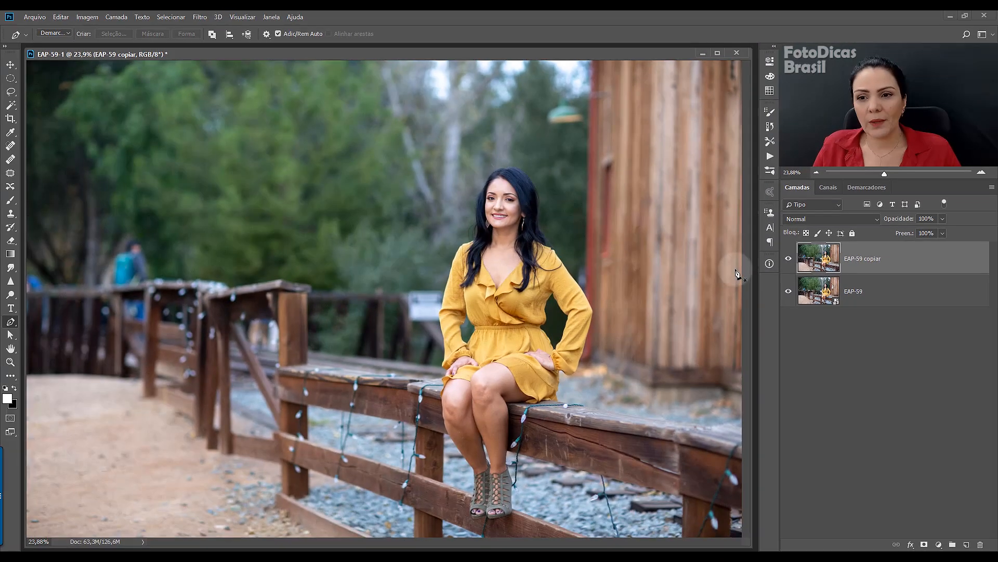
{"action": "left_click", "coordinate": [789, 260]}
{"action": "left_click", "coordinate": [789, 260]}
{"action": "left_click", "coordinate": [788, 260]}
{"action": "left_click", "coordinate": [789, 260]}
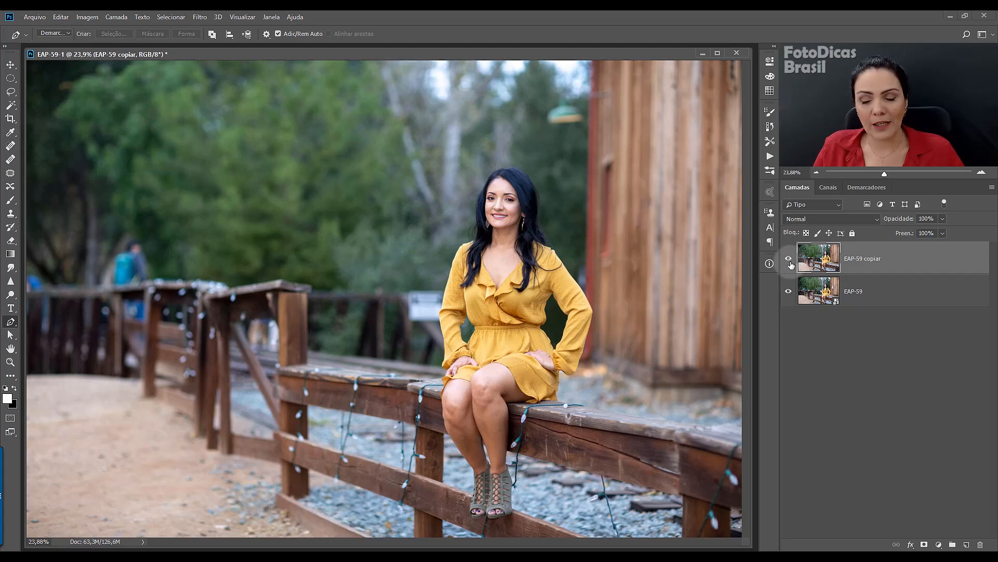
{"action": "left_click", "coordinate": [883, 258]}
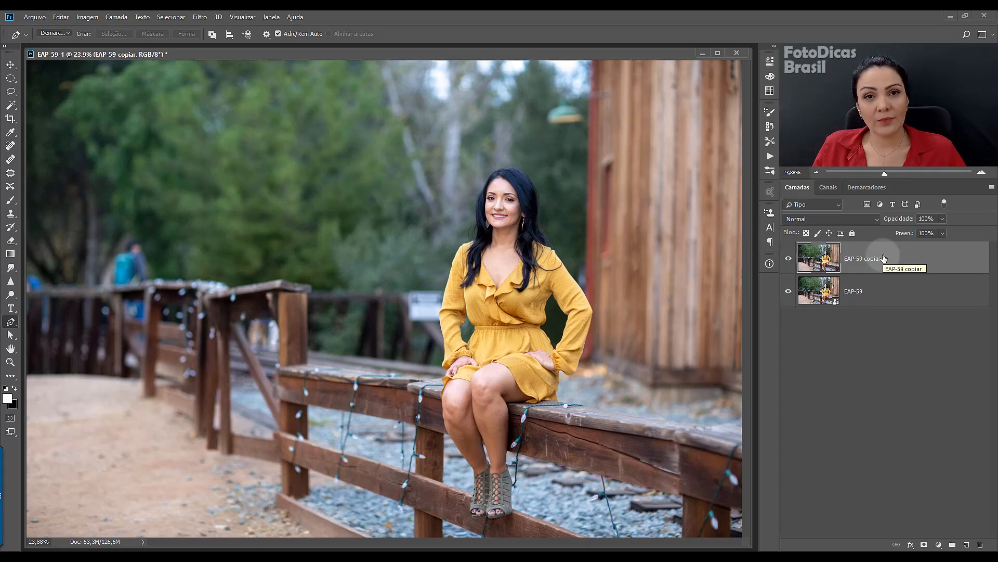
{"action": "left_click", "coordinate": [864, 407]}
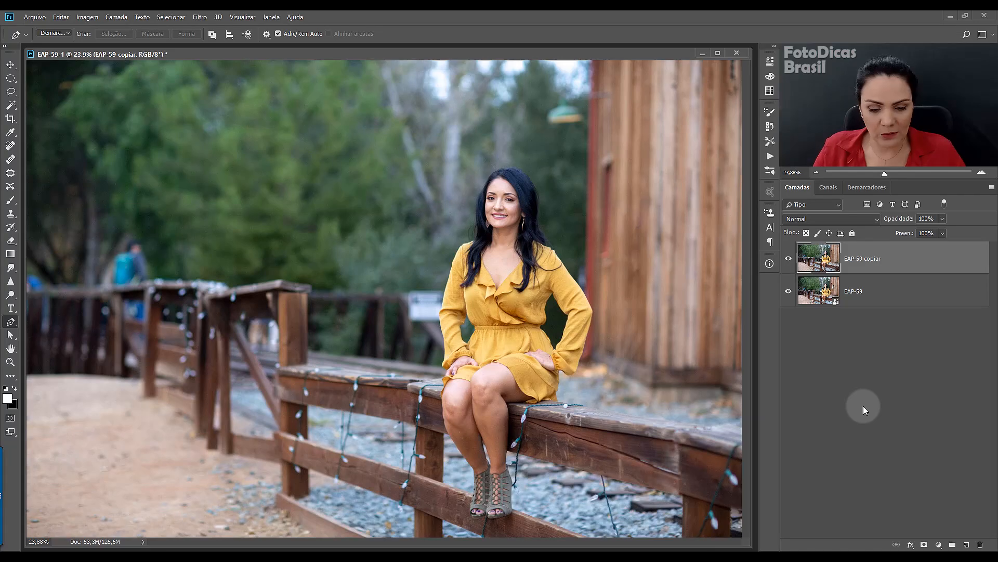
Start a Pen tool path above the white sign behind the woman and trace it down along the edge of her yellow sleeve.
{"action": "key", "text": "ctrl+plus"}
{"action": "key", "text": "ctrl+plus"}
{"action": "key", "text": "ctrl+plus"}
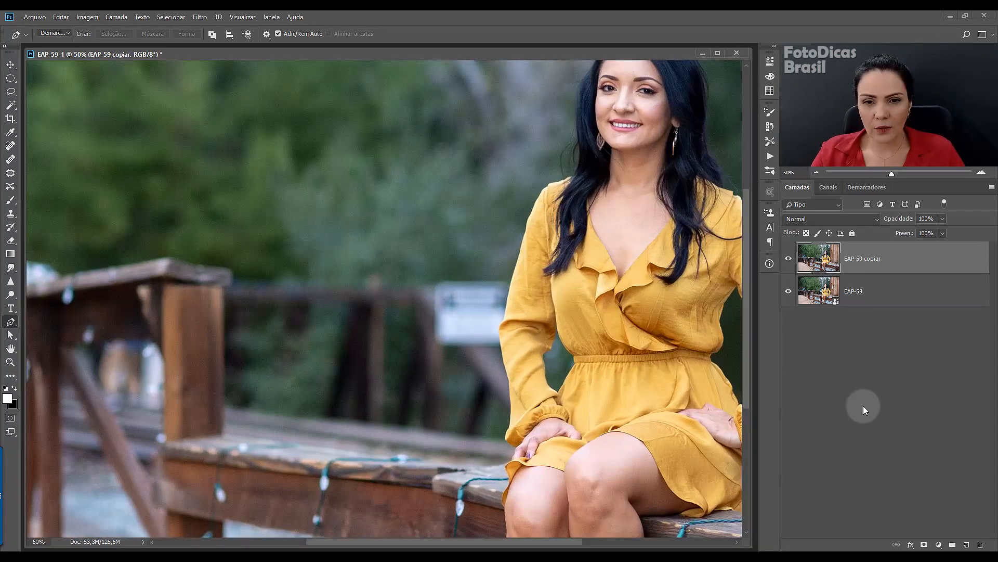
{"action": "key", "text": "ctrl+plus"}
{"action": "left_click_drag", "start_coordinate": [541, 339], "coordinate": [496, 371]}
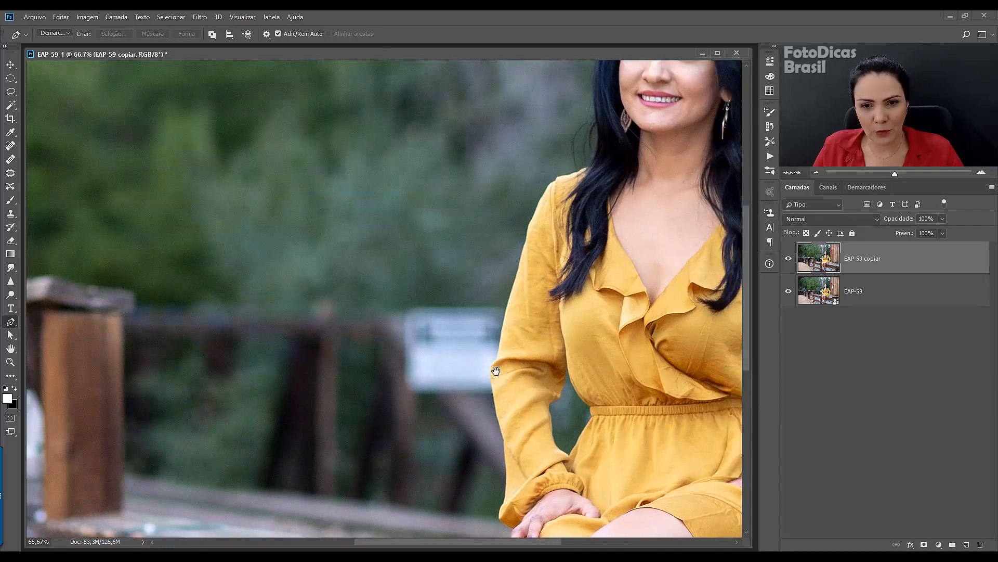
{"action": "key", "text": "ctrl+plus"}
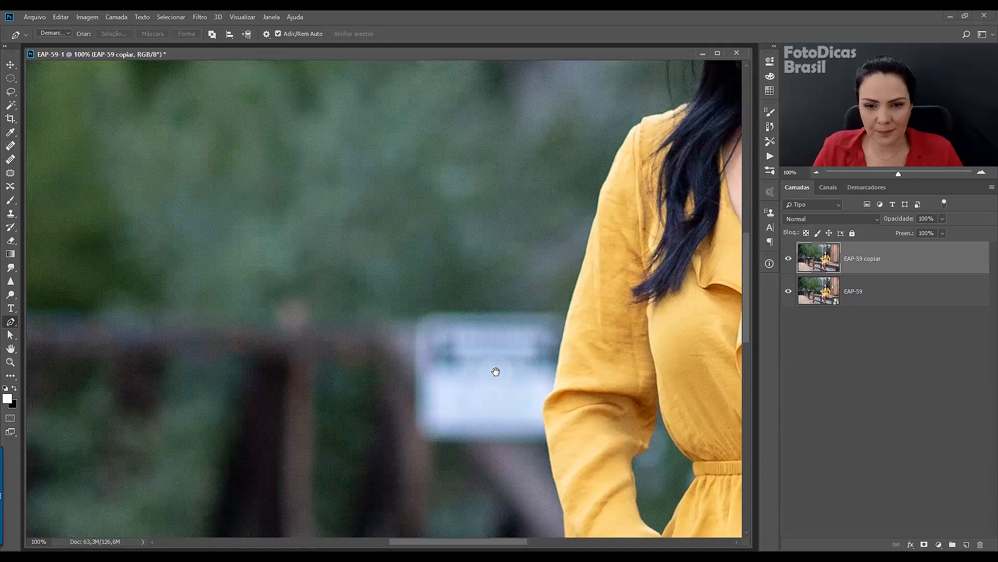
{"action": "left_click_drag", "start_coordinate": [496, 371], "coordinate": [421, 305]}
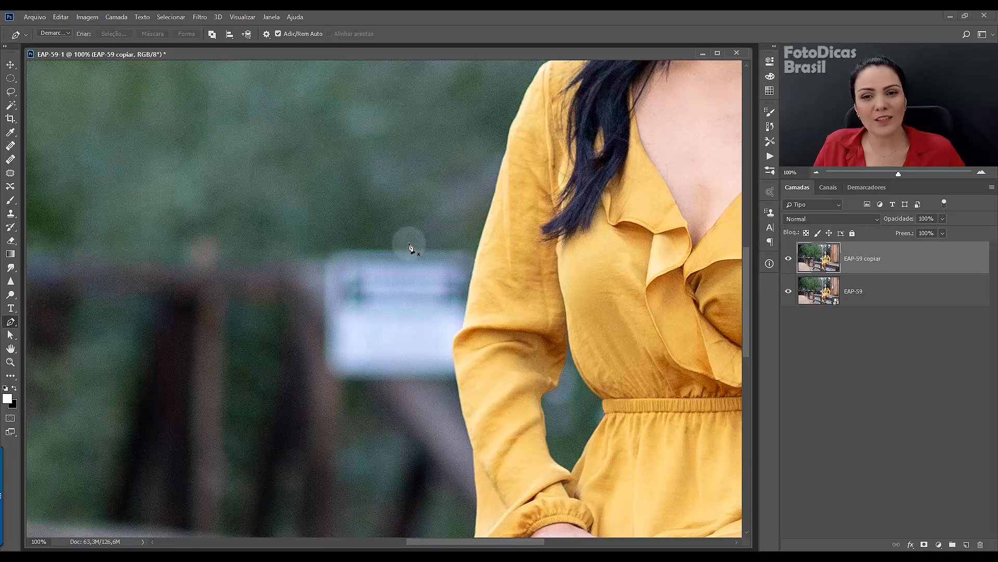
{"action": "left_click", "coordinate": [320, 235]}
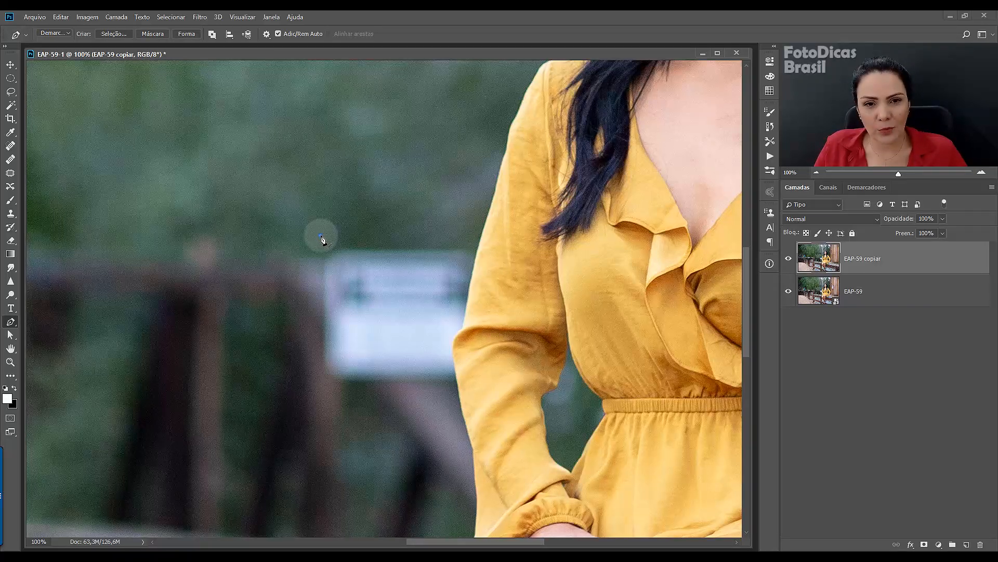
{"action": "left_click", "coordinate": [479, 235]}
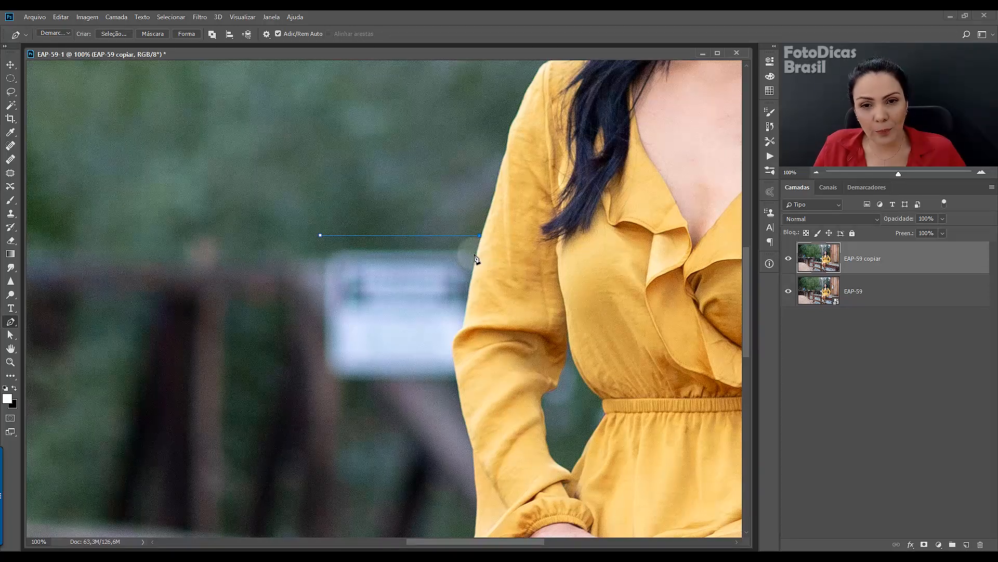
{"action": "left_click", "coordinate": [475, 256]}
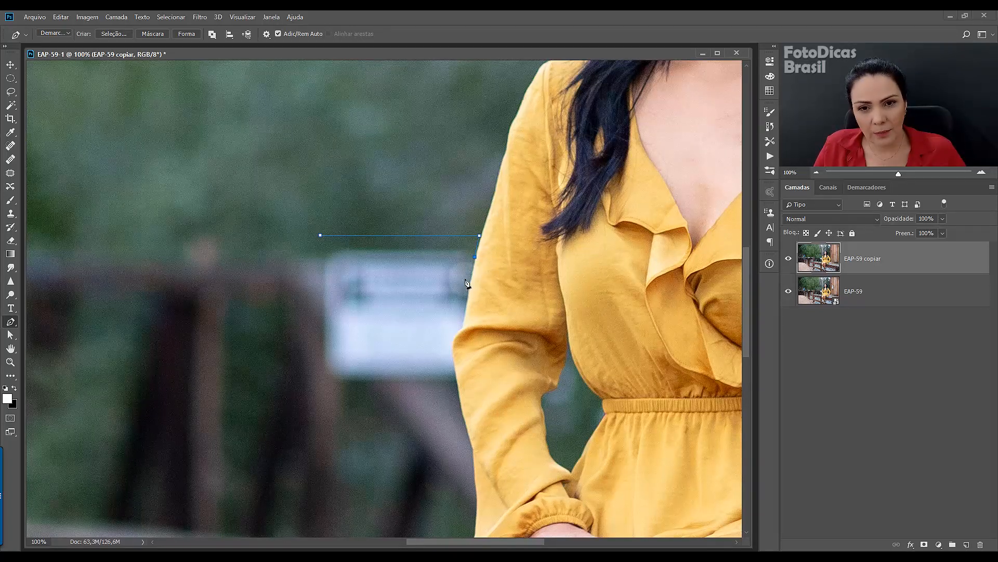
{"action": "left_click", "coordinate": [469, 284]}
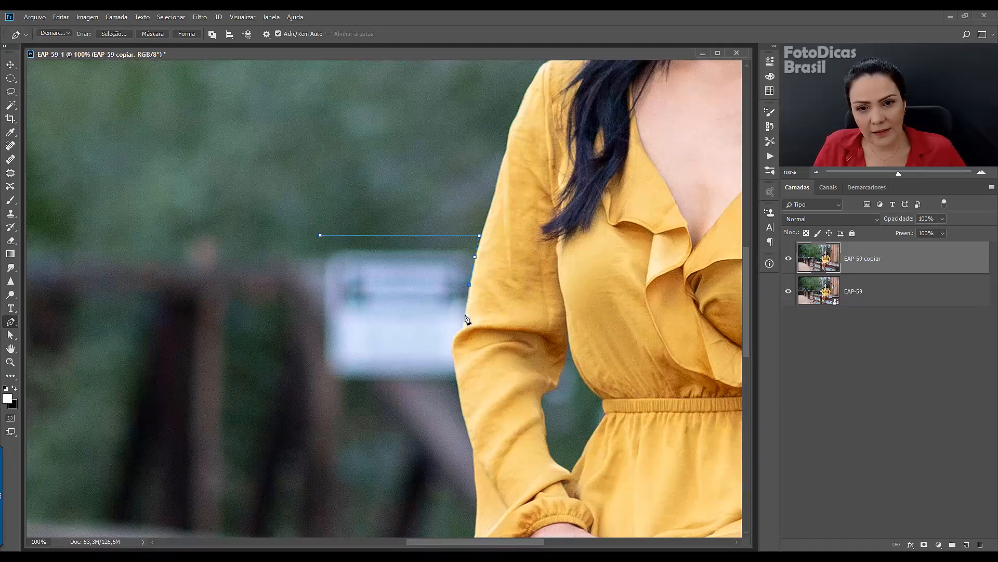
{"action": "left_click", "coordinate": [464, 310]}
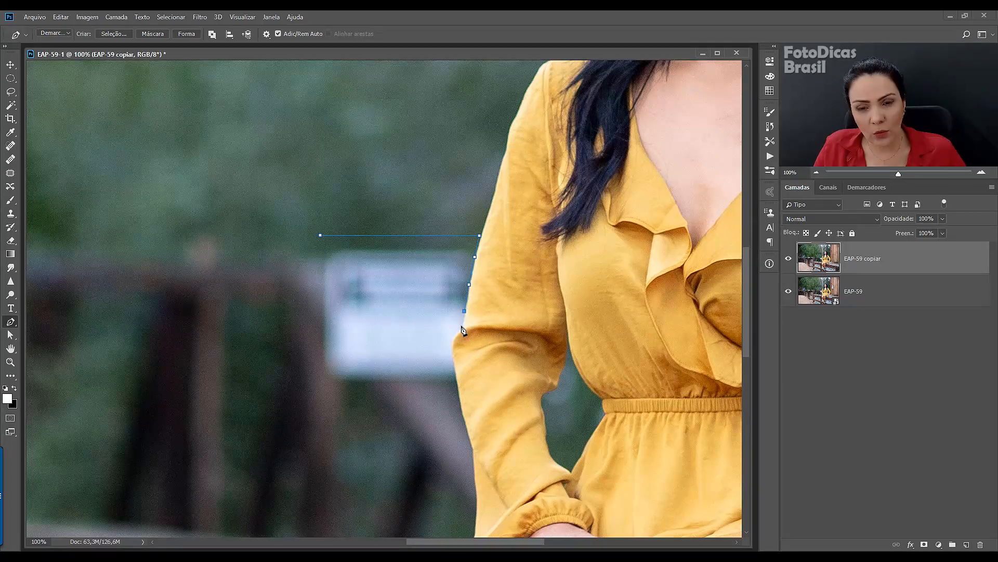
{"action": "left_click", "coordinate": [461, 326]}
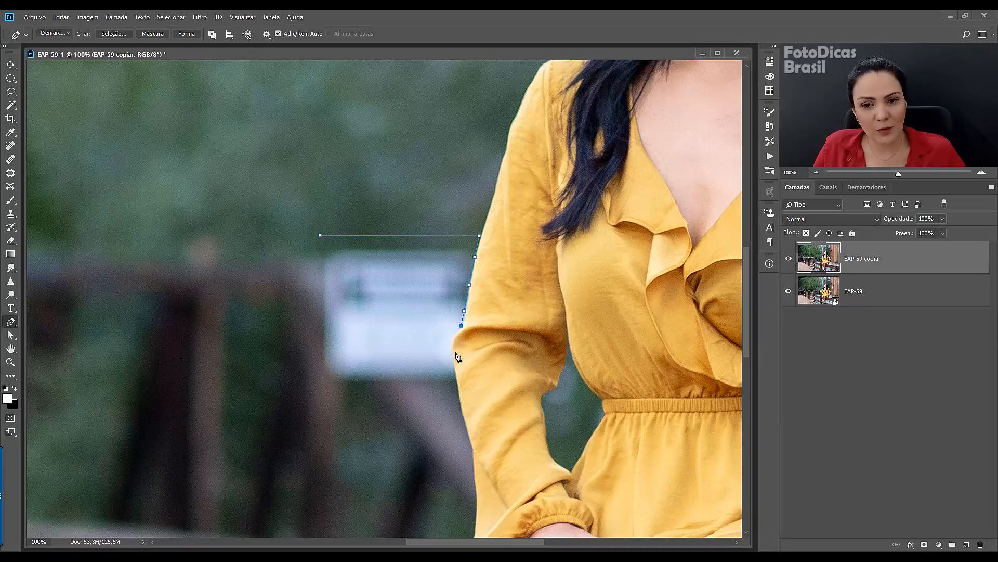
{"action": "left_click", "coordinate": [452, 335]}
{"action": "left_click", "coordinate": [451, 347]}
{"action": "left_click", "coordinate": [453, 364]}
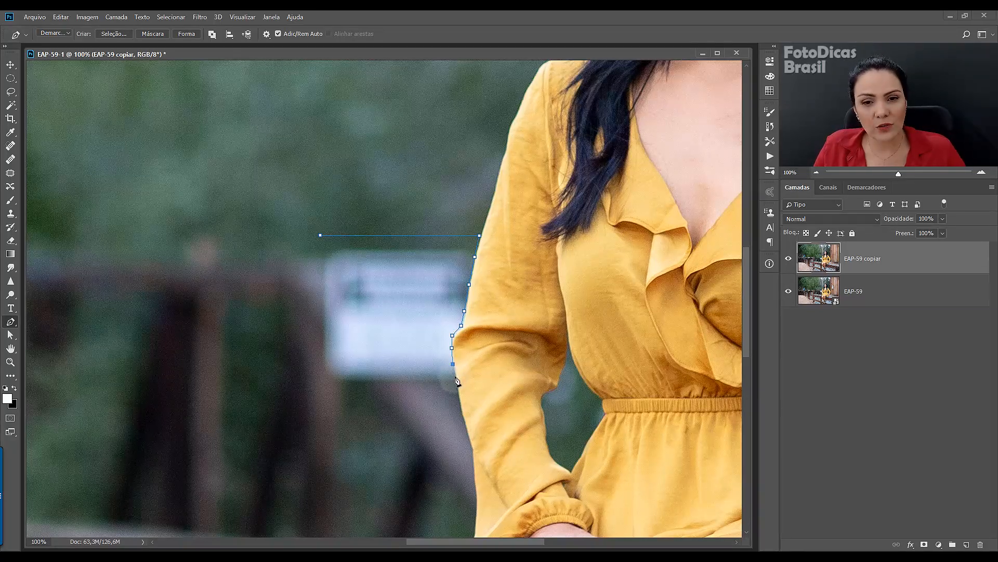
{"action": "left_click", "coordinate": [455, 380]}
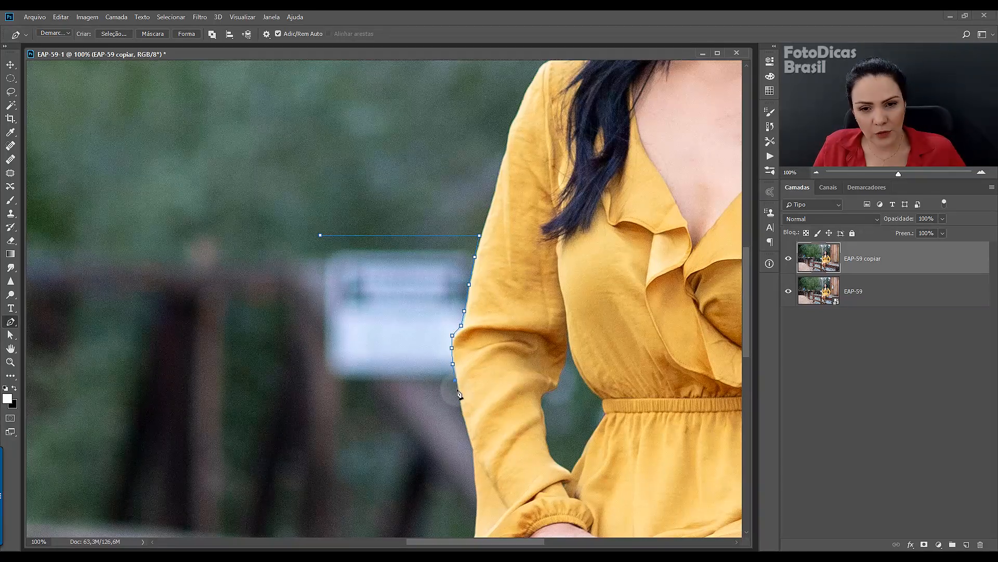
{"action": "left_click", "coordinate": [456, 389]}
Close the Pen path around the white sign's lower and outer sides and convert it to a new selection.
{"action": "left_click", "coordinate": [326, 395]}
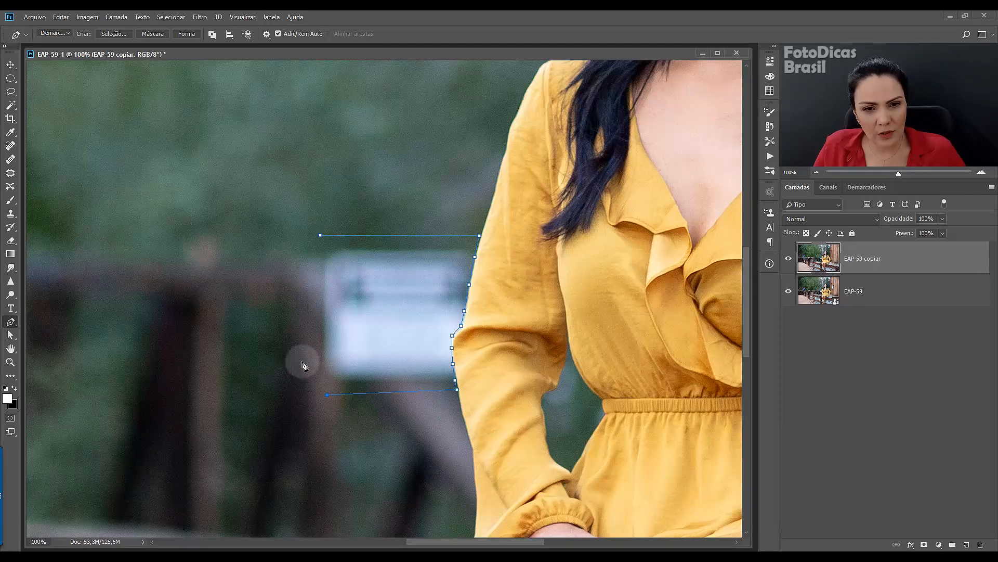
{"action": "left_click", "coordinate": [303, 361]}
{"action": "left_click", "coordinate": [302, 292]}
{"action": "left_click", "coordinate": [307, 236]}
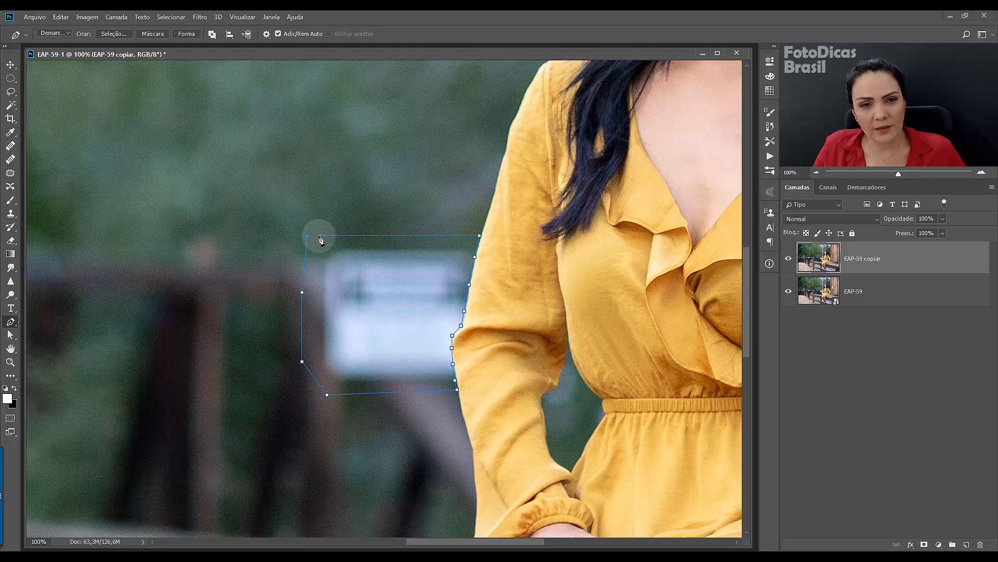
{"action": "left_click", "coordinate": [320, 235]}
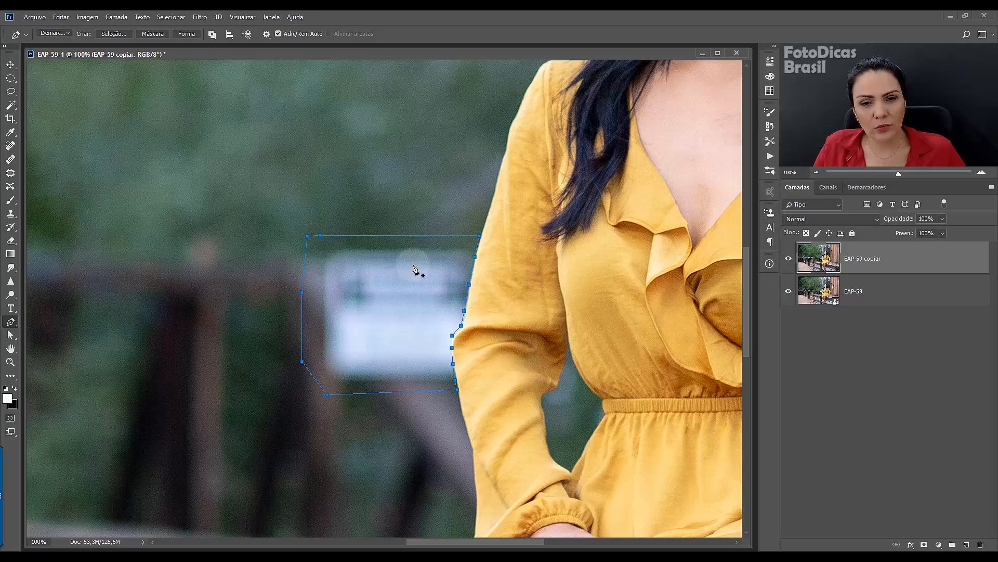
{"action": "right_click", "coordinate": [403, 297]}
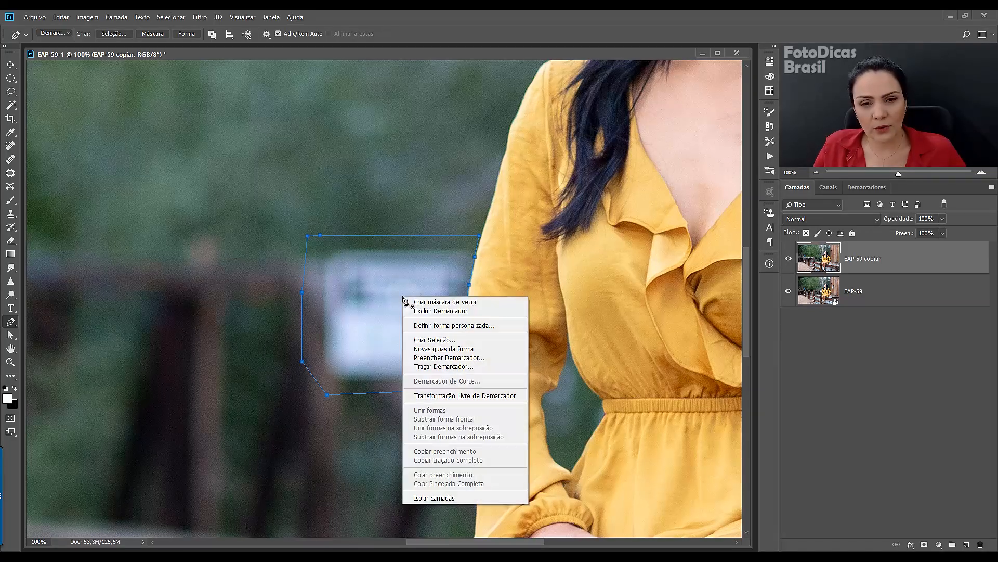
{"action": "left_click", "coordinate": [418, 340]}
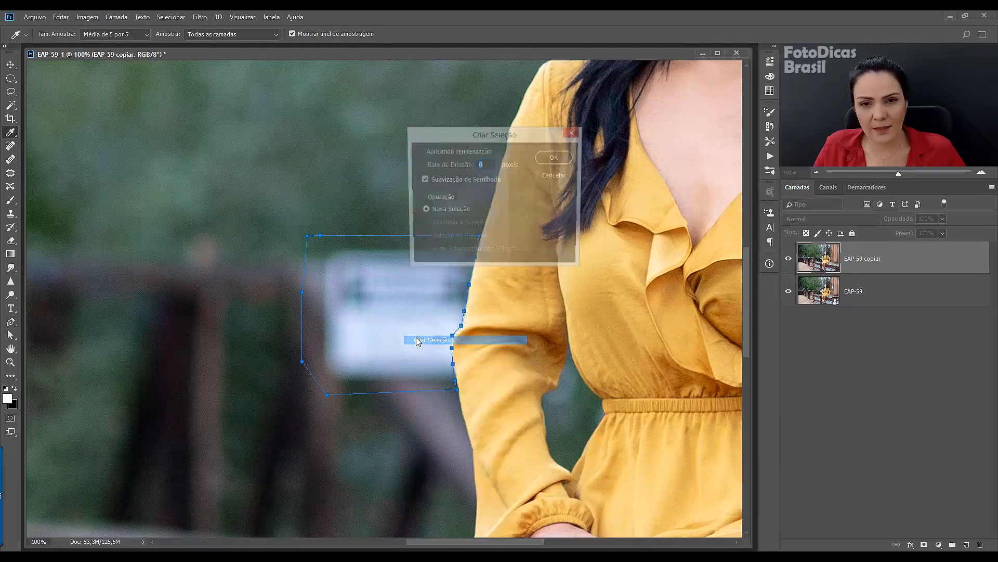
{"action": "left_click", "coordinate": [555, 158]}
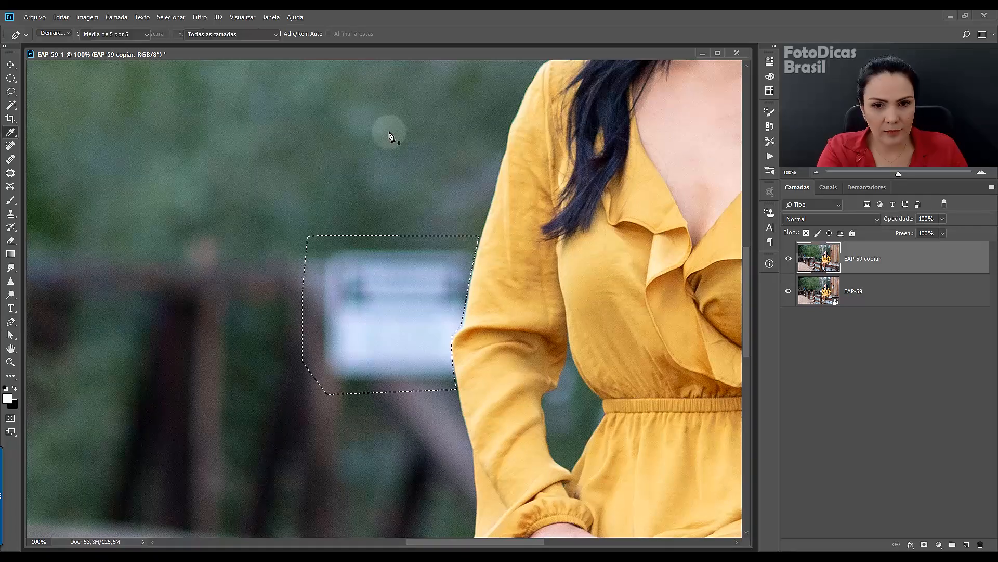
Fill the selected sign area with Sensível a conteúdo in Normal mode at 100% opacity and inspect the edge along the sleeve.
{"action": "key", "text": "shift+F5"}
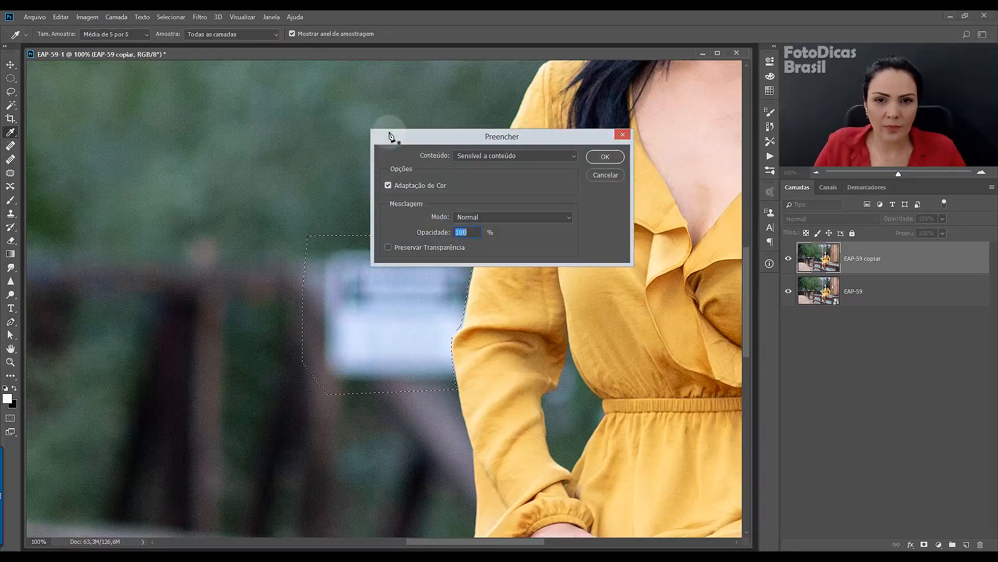
{"action": "left_click", "coordinate": [609, 155]}
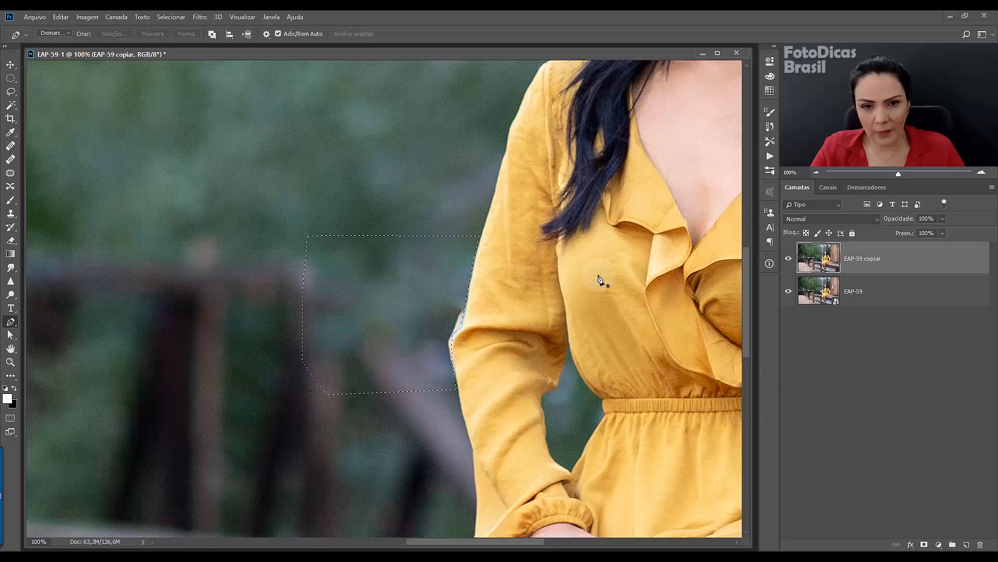
{"action": "key", "text": "ctrl+plus"}
{"action": "left_click_drag", "start_coordinate": [524, 282], "coordinate": [463, 213]}
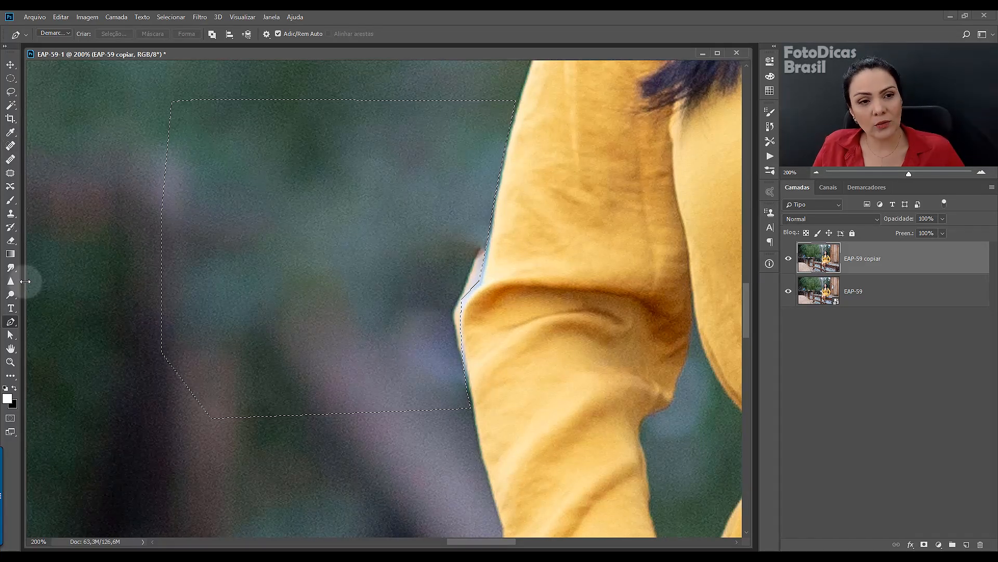
Select the Clone Stamp tool and review its brush size and hardness settings, keeping the selection beside the sleeve active.
{"action": "left_click", "coordinate": [9, 149]}
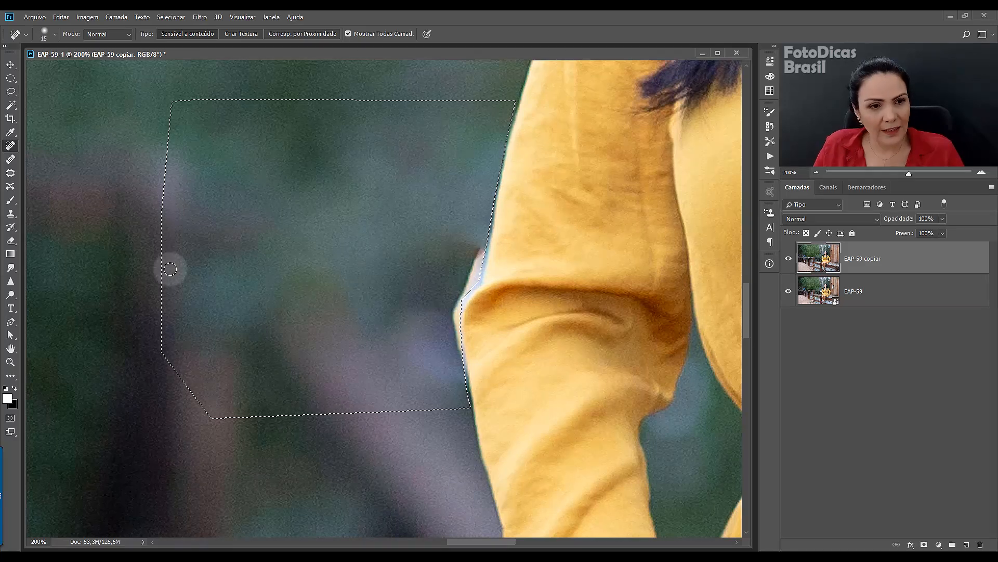
{"action": "left_click", "coordinate": [9, 216]}
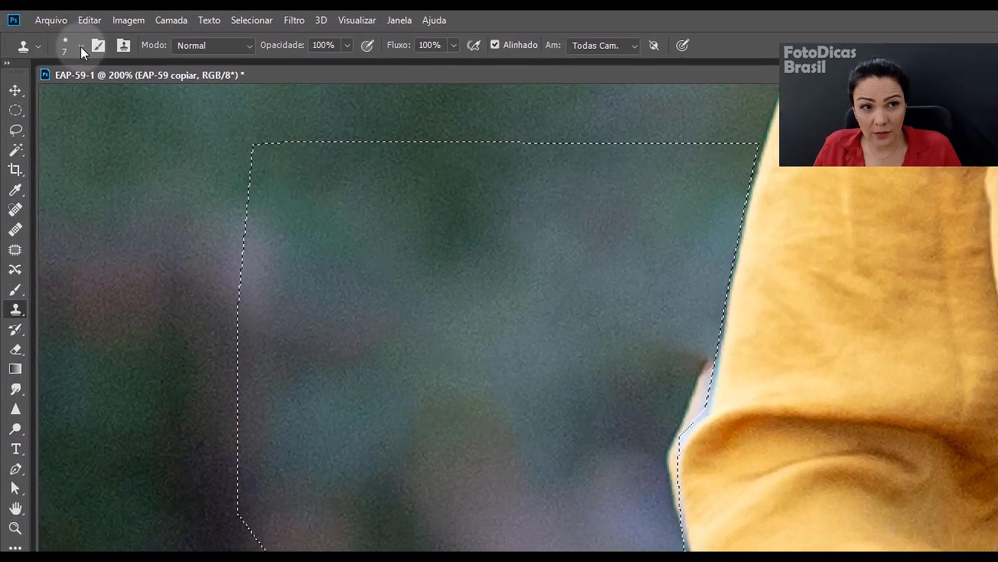
{"action": "left_click", "coordinate": [55, 35]}
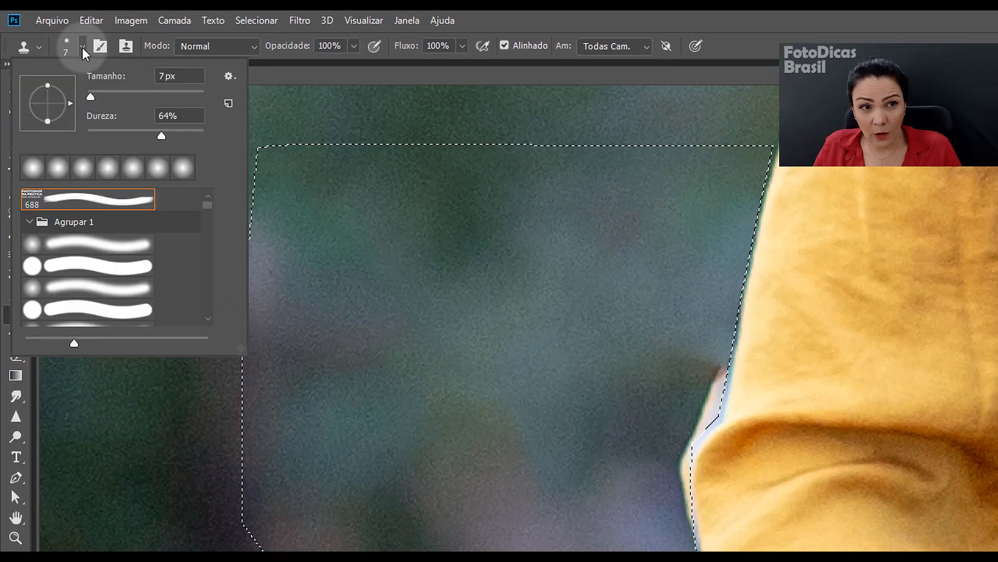
{"action": "left_click", "coordinate": [82, 48]}
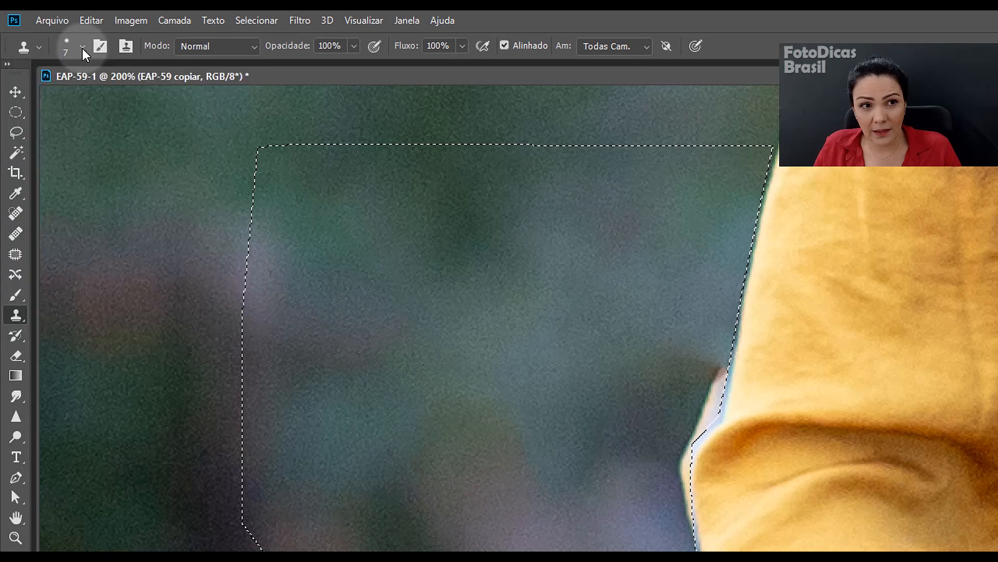
{"action": "right_click", "coordinate": [341, 216]}
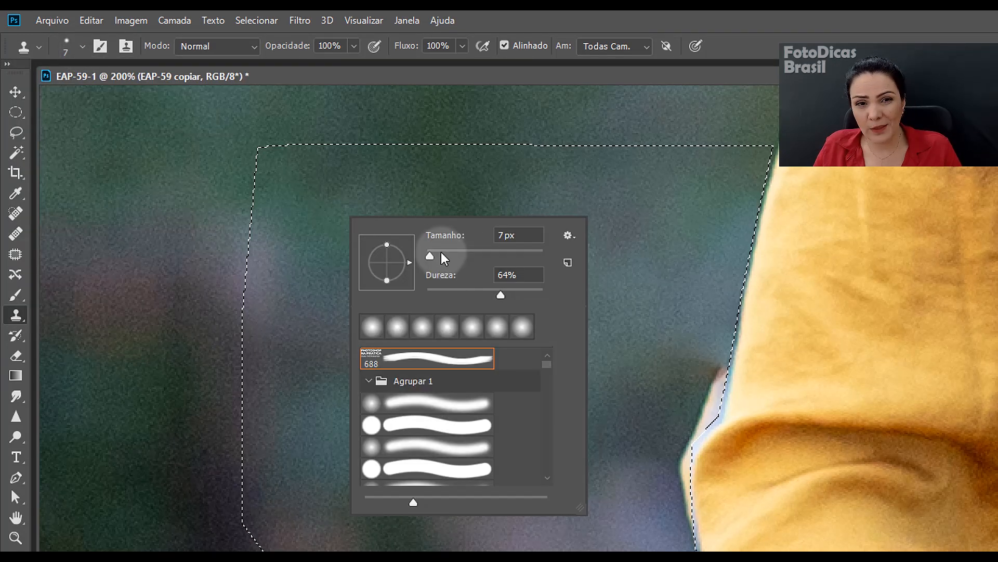
{"action": "left_click", "coordinate": [597, 235]}
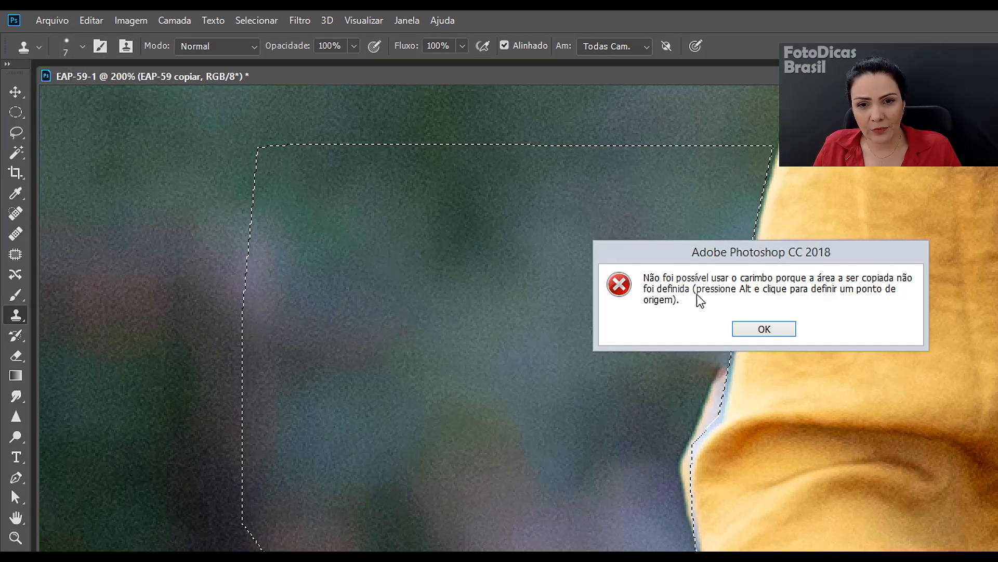
{"action": "left_click", "coordinate": [764, 331]}
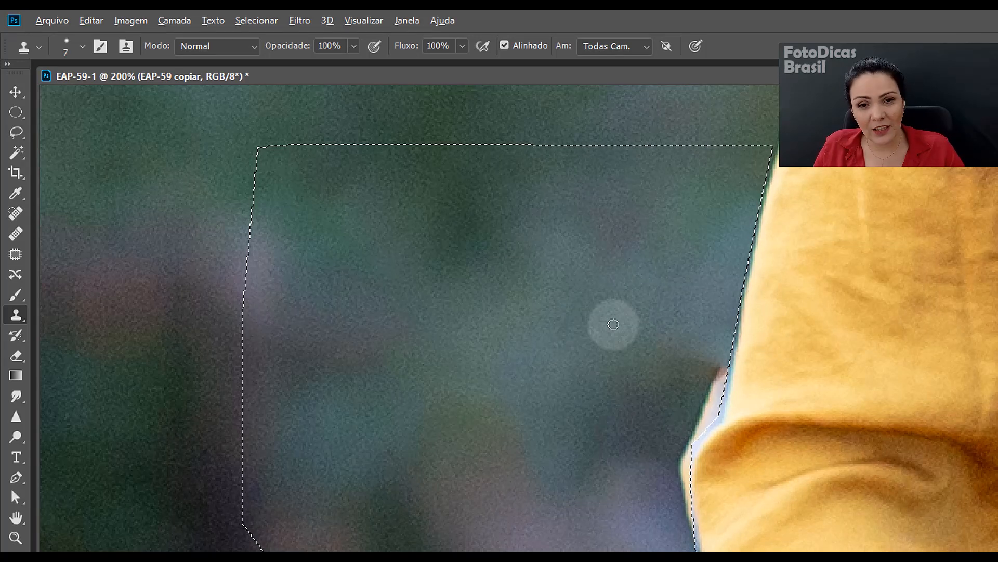
Set a soft Clone Stamp brush of 34 px and keep sampling from Todas Cam.
{"action": "right_click", "coordinate": [613, 324], "text": "alt"}
{"action": "left_click_drag", "start_coordinate": [614, 324], "coordinate": [636, 330]}
{"action": "mouse_move", "coordinate": [643, 337]}
{"action": "left_mouse_down"}
{"action": "mouse_move", "coordinate": [618, 341]}
{"action": "mouse_move", "coordinate": [642, 335]}
{"action": "mouse_move", "coordinate": [639, 278]}
{"action": "left_mouse_up"}
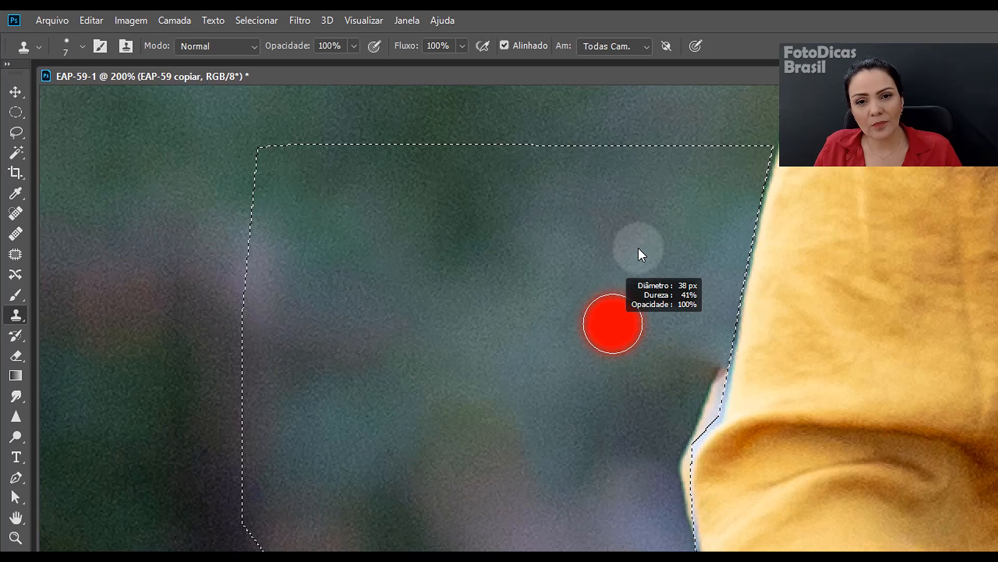
{"action": "left_click_drag", "start_coordinate": [623, 220], "coordinate": [612, 398]}
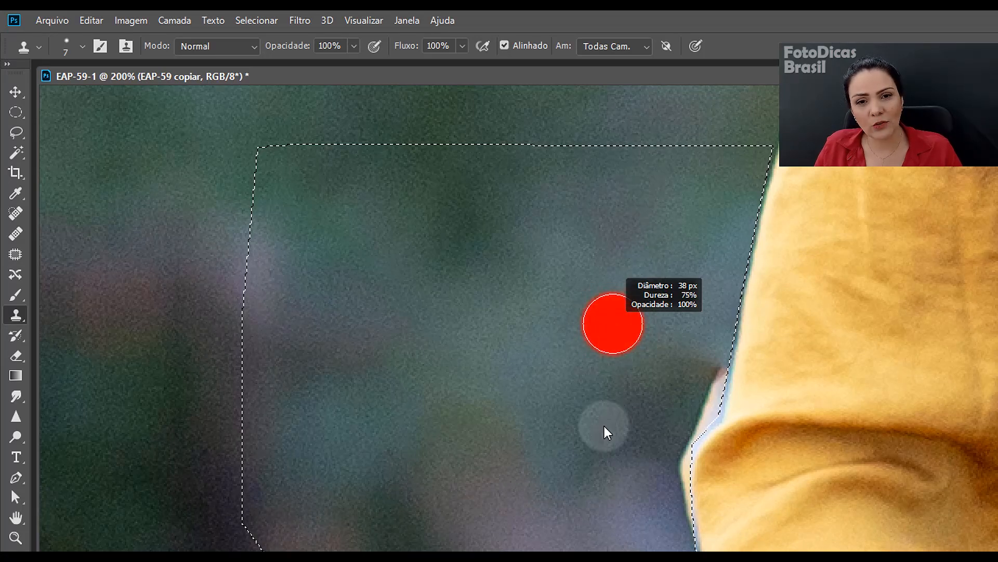
{"action": "left_click_drag", "start_coordinate": [610, 509], "coordinate": [616, 360]}
{"action": "left_click_drag", "start_coordinate": [619, 271], "coordinate": [616, 198]}
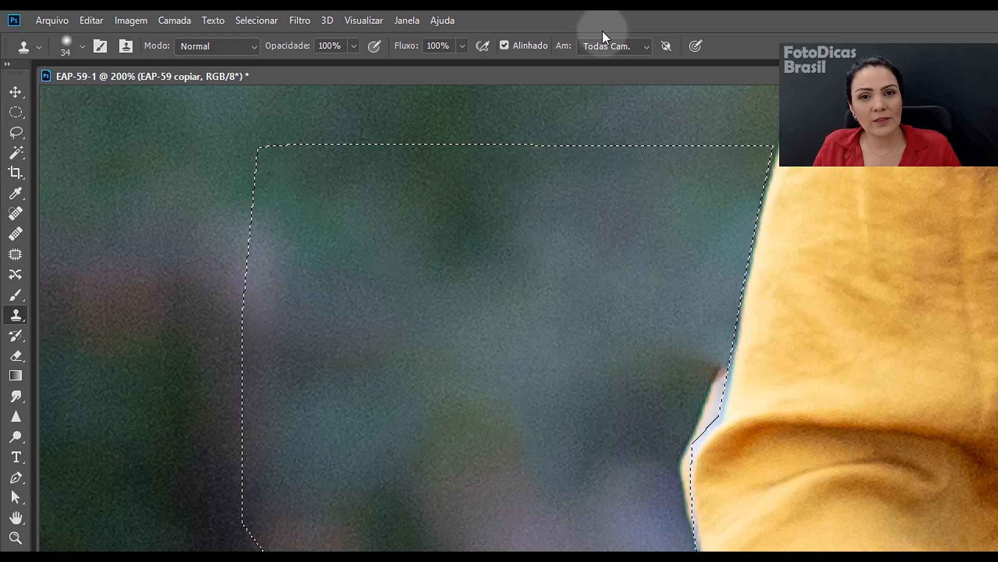
{"action": "left_click", "coordinate": [645, 46]}
{"action": "left_click", "coordinate": [646, 47]}
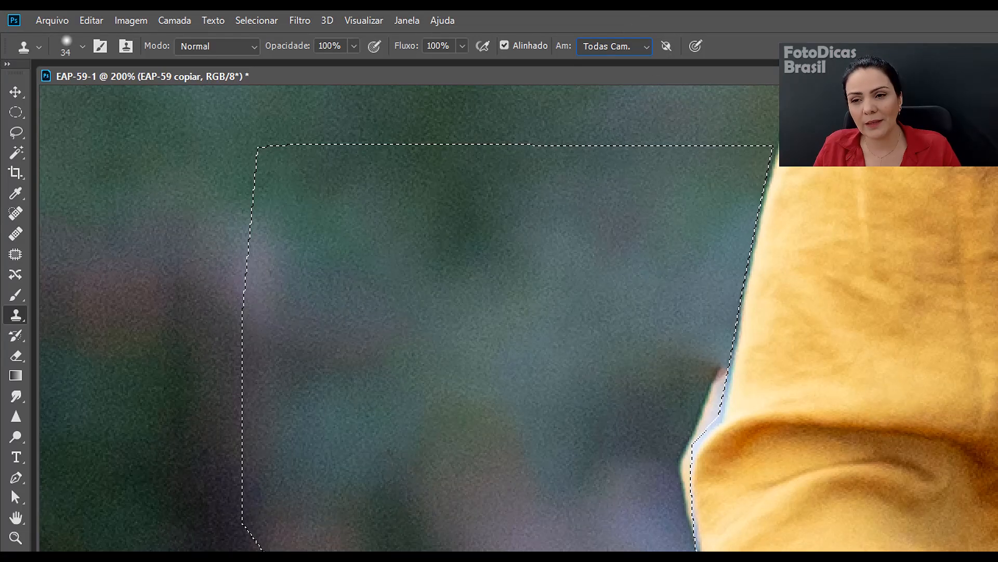
Clone blurred background over the sign remnant beside the elbow within the selection and deselect the area.
{"action": "left_click", "coordinate": [686, 365], "text": "alt"}
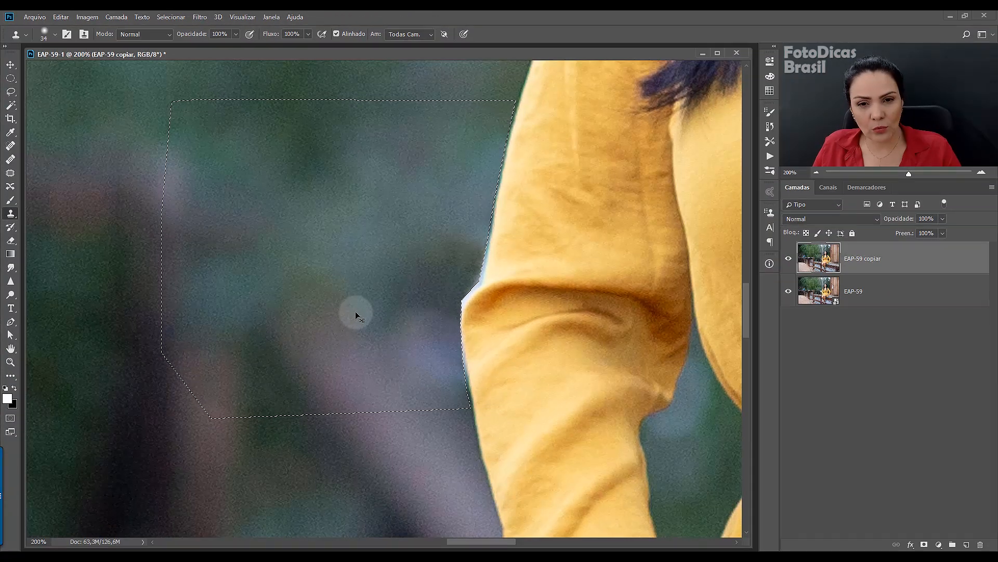
{"action": "key", "text": "ctrl+d"}
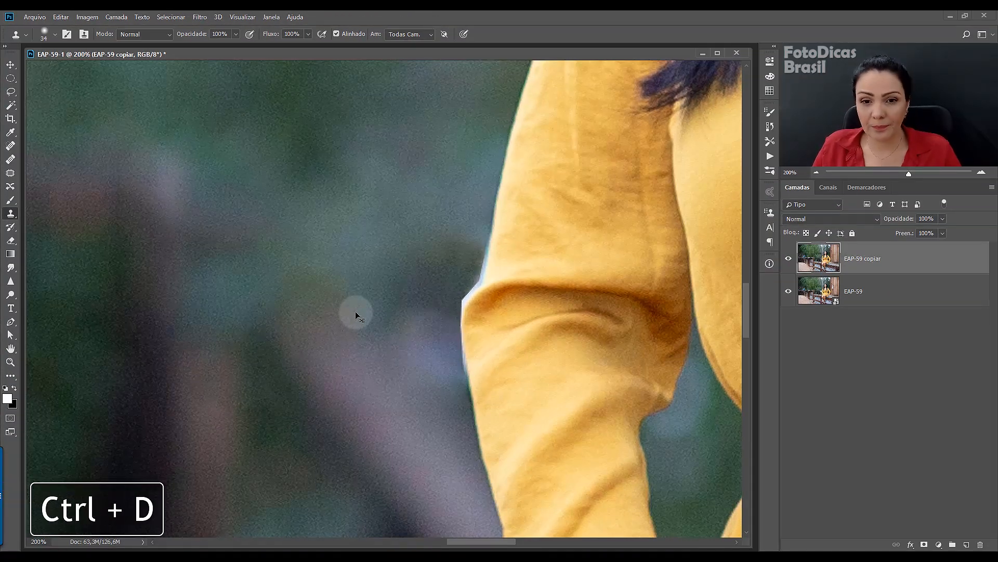
{"action": "key", "text": "ctrl+0"}
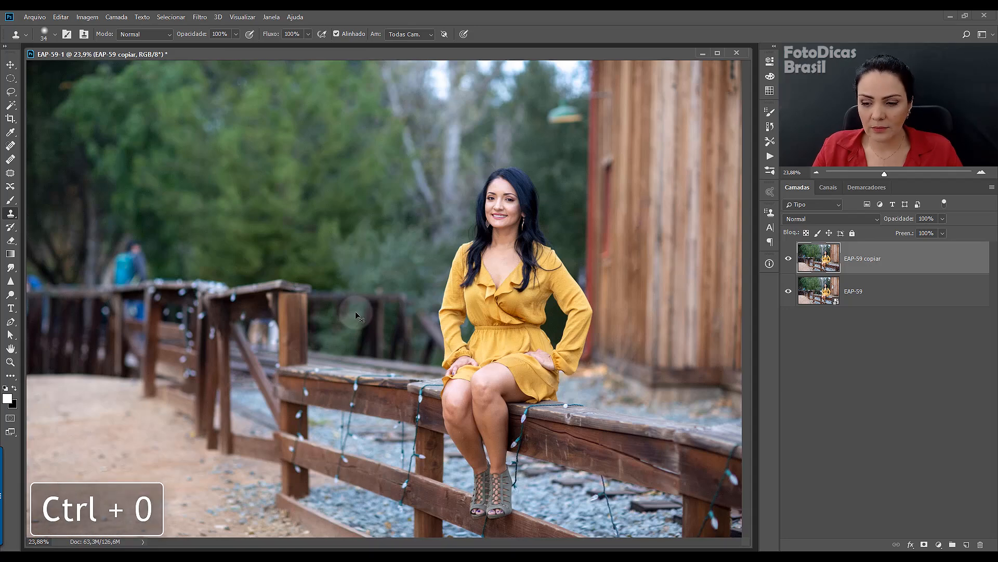
Clone background over the remaining light fringe along the elbow of the yellow sleeve.
{"action": "scroll", "coordinate": [354, 311], "scroll_direction": "up", "scroll_amount": 2}
{"action": "scroll", "coordinate": [354, 311], "scroll_direction": "up", "scroll_amount": 3}
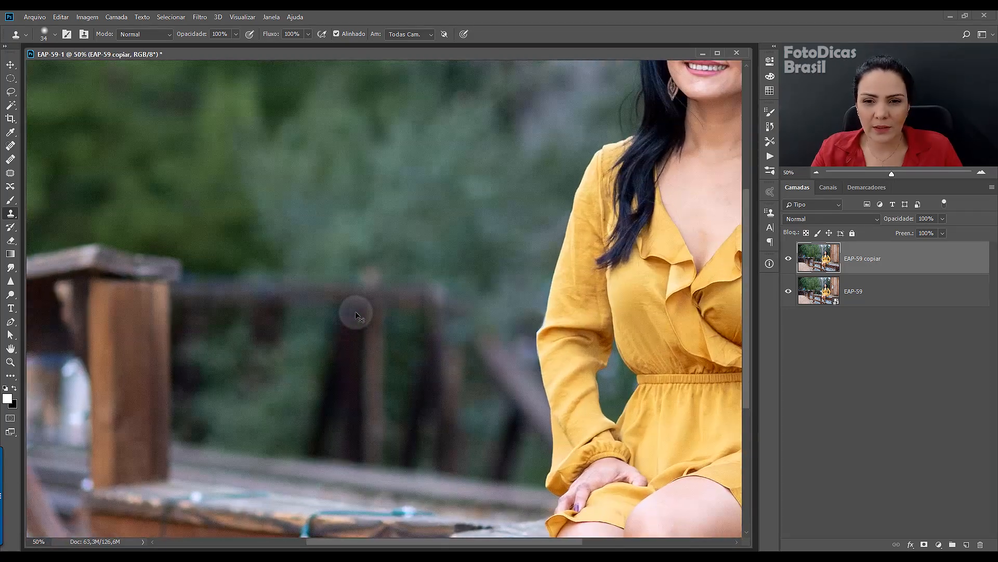
{"action": "scroll", "coordinate": [355, 311], "scroll_direction": "up", "scroll_amount": 1}
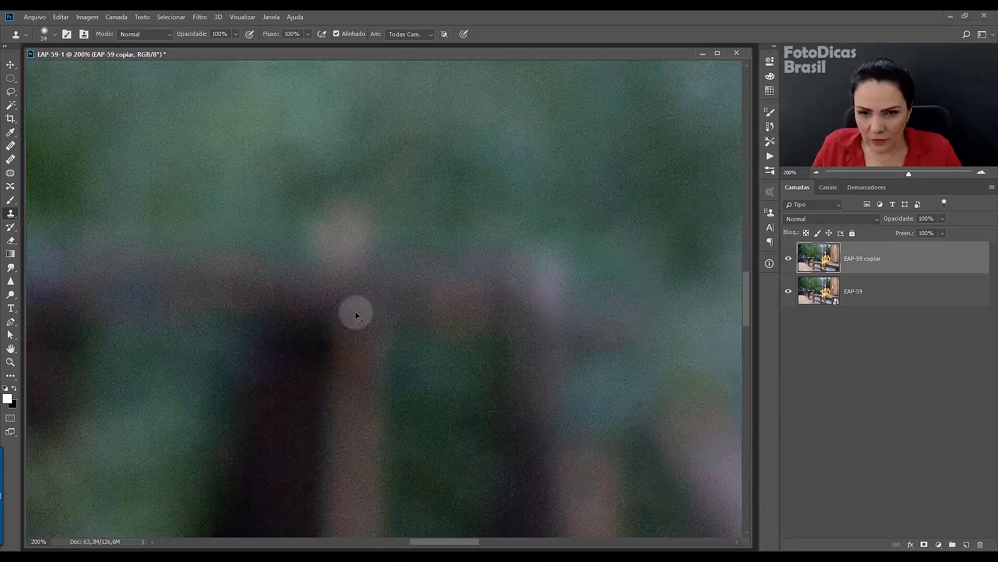
{"action": "left_click_drag", "start_coordinate": [484, 329], "coordinate": [263, 292]}
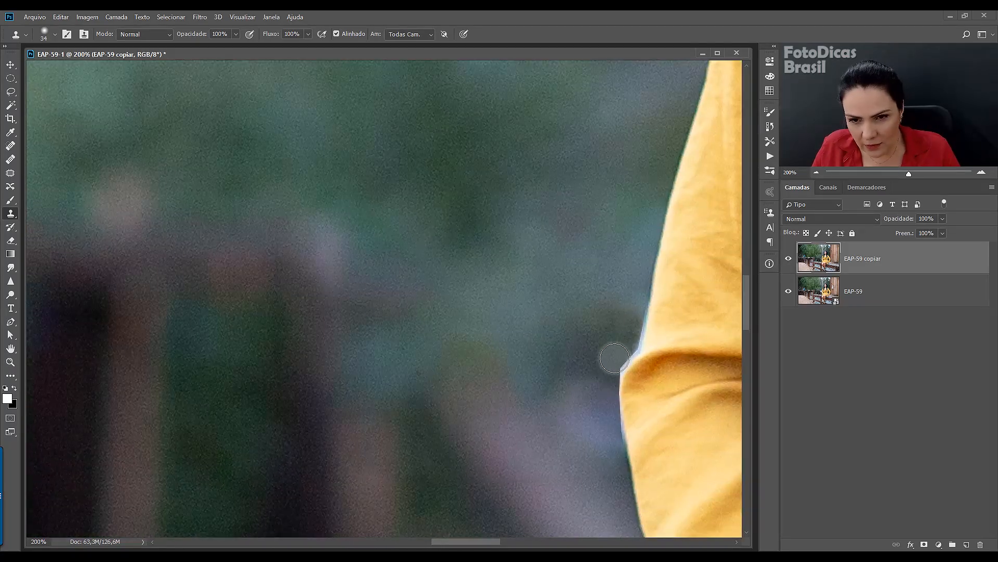
{"action": "mouse_move", "coordinate": [609, 363]}
{"action": "left_mouse_down"}
{"action": "mouse_move", "coordinate": [623, 347]}
{"action": "mouse_move", "coordinate": [608, 368]}
{"action": "left_mouse_up"}
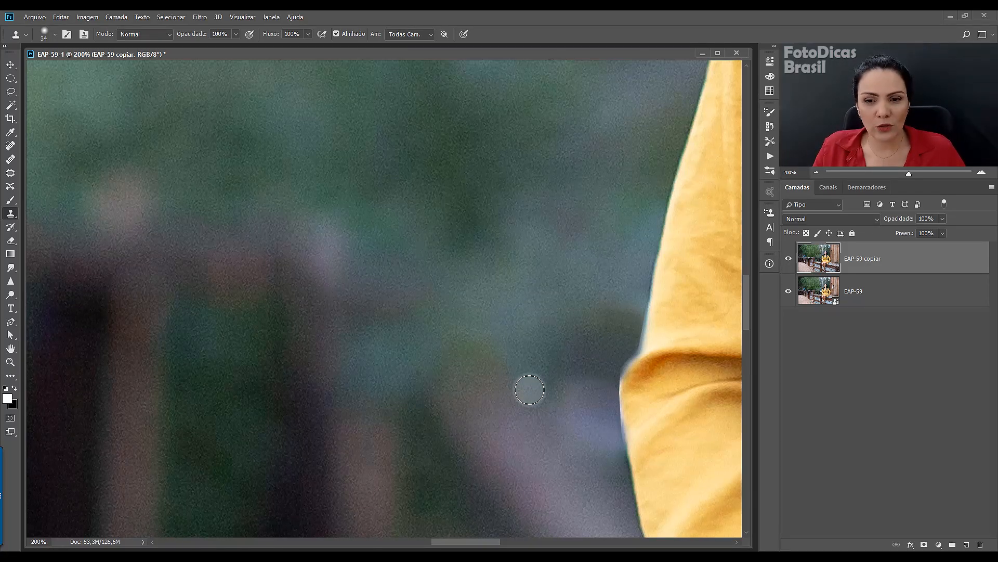
Compare the whole photo before and after the cleanup by toggling the visibility of the EAP-59 copiar layer.
{"action": "key", "text": "ctrl+0"}
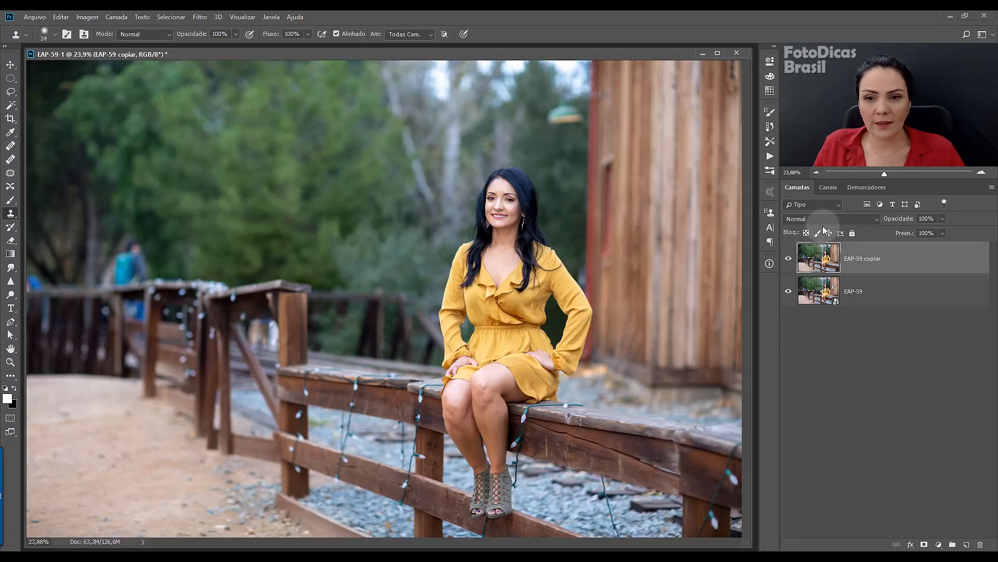
{"action": "left_click", "coordinate": [788, 258]}
{"action": "left_click", "coordinate": [788, 258]}
{"action": "left_click", "coordinate": [788, 258]}
{"action": "left_click", "coordinate": [788, 259]}
{"action": "left_click", "coordinate": [788, 259]}
{"action": "left_click", "coordinate": [788, 258]}
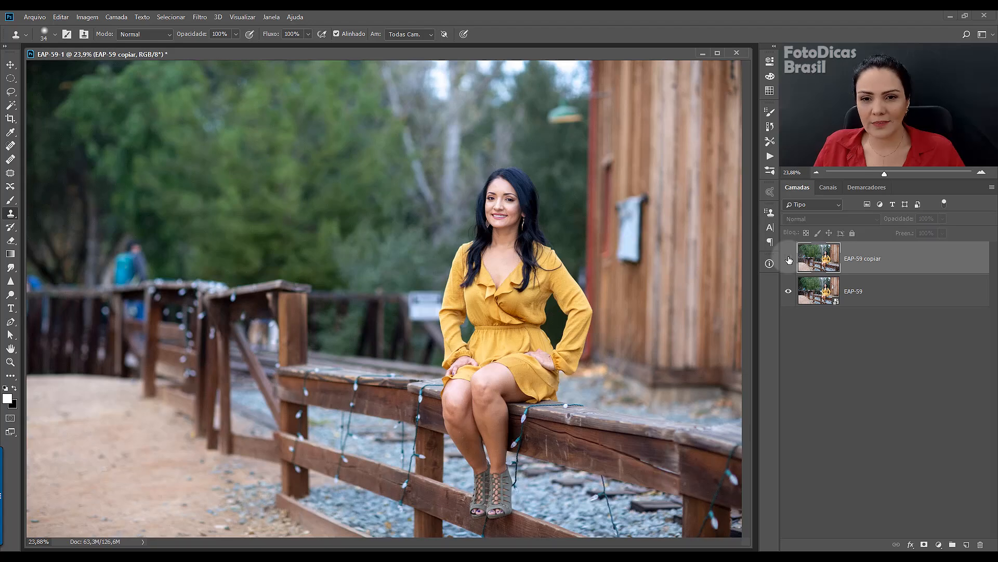
{"action": "left_click", "coordinate": [788, 259]}
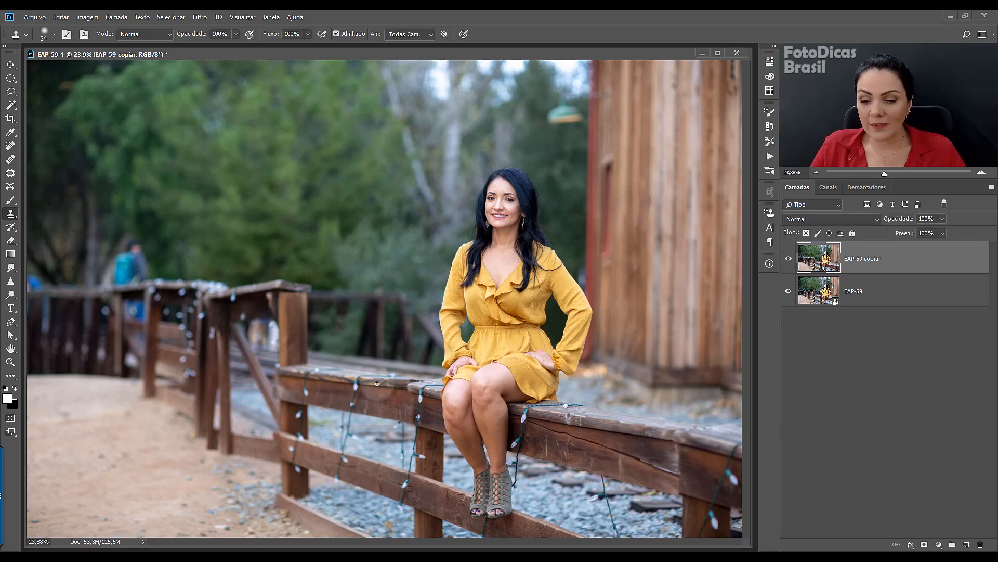
Enlarge the Clone Stamp brush to 100 px, turn off Alinhado and extend the blurred fence rail to the woman's sleeve.
{"action": "scroll", "coordinate": [377, 383], "scroll_direction": "up", "scroll_amount": 1}
{"action": "scroll", "coordinate": [377, 383], "scroll_direction": "up", "scroll_amount": 3}
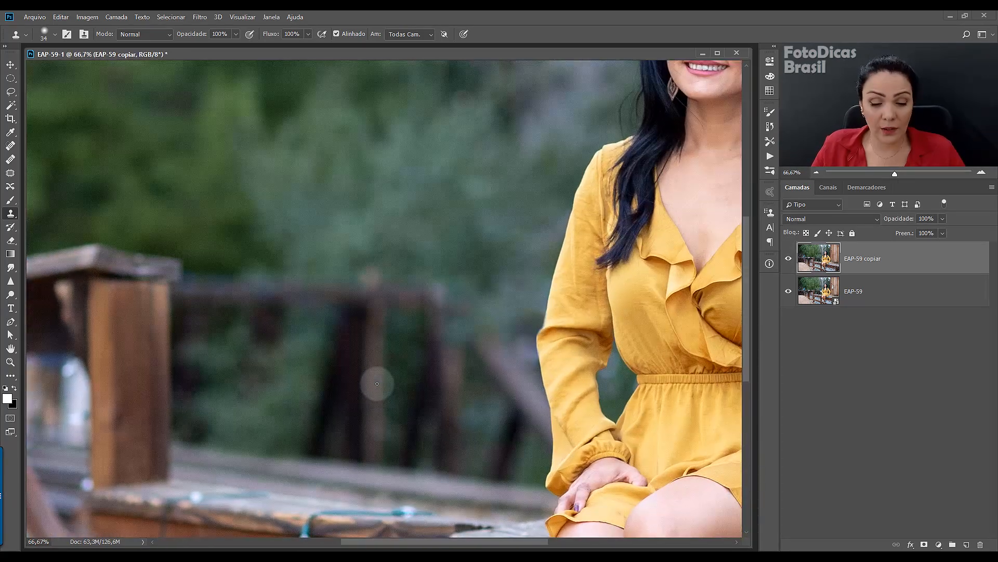
{"action": "left_click_drag", "start_coordinate": [454, 385], "coordinate": [363, 379]}
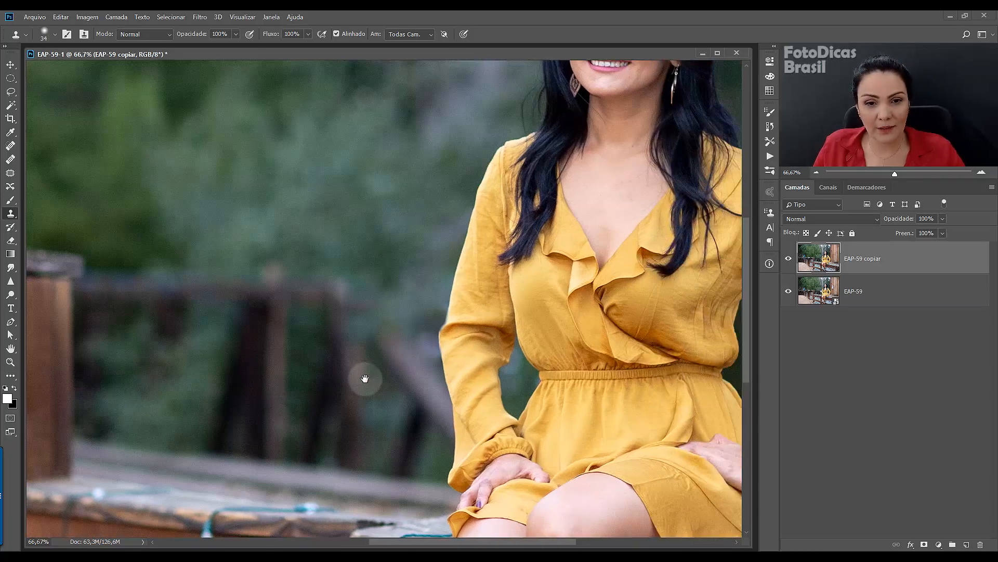
{"action": "scroll", "coordinate": [368, 383], "scroll_direction": "up", "scroll_amount": 1}
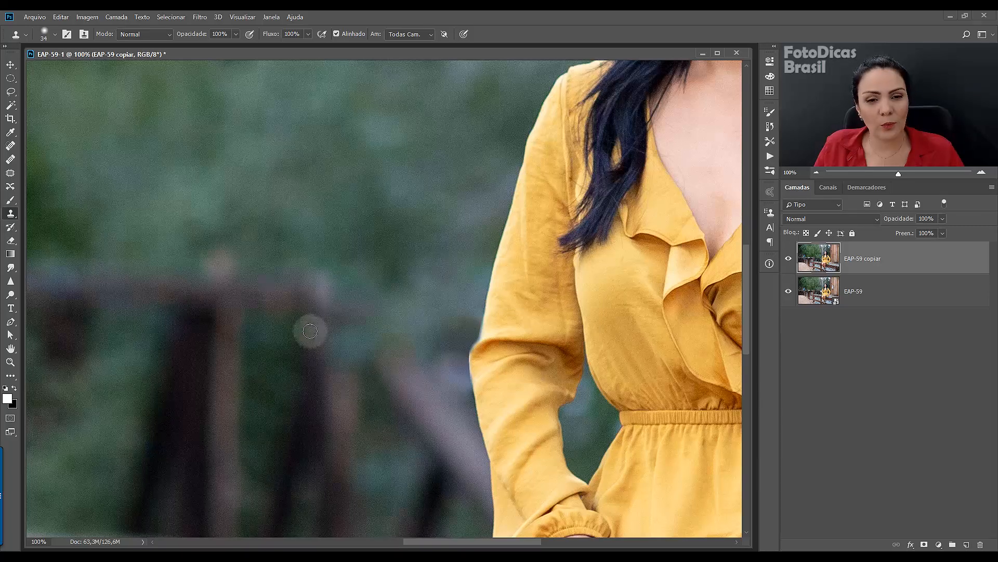
{"action": "right_click", "coordinate": [262, 280], "text": "alt"}
{"action": "left_click_drag", "start_coordinate": [262, 280], "coordinate": [292, 303]}
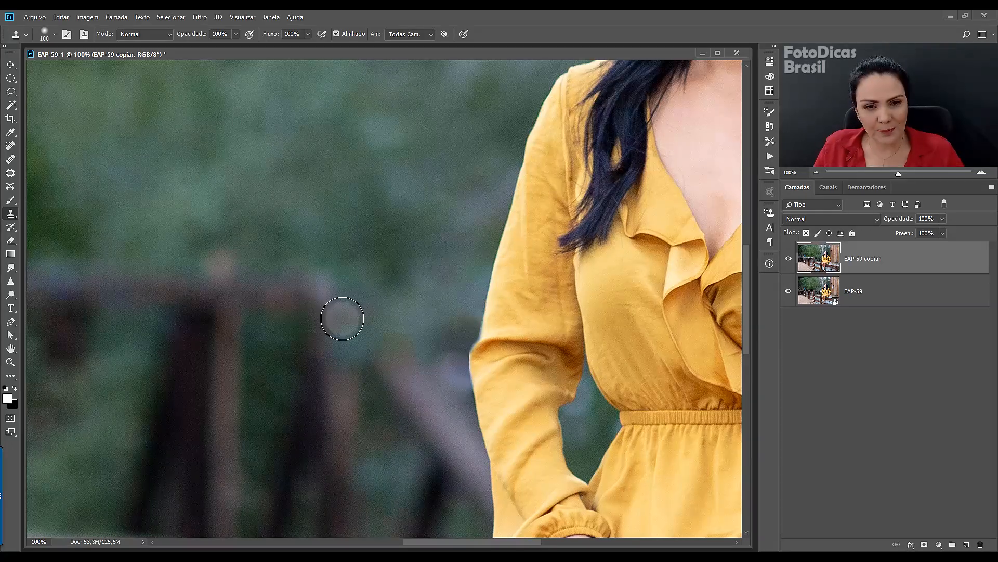
{"action": "left_click", "coordinate": [278, 292], "text": "alt"}
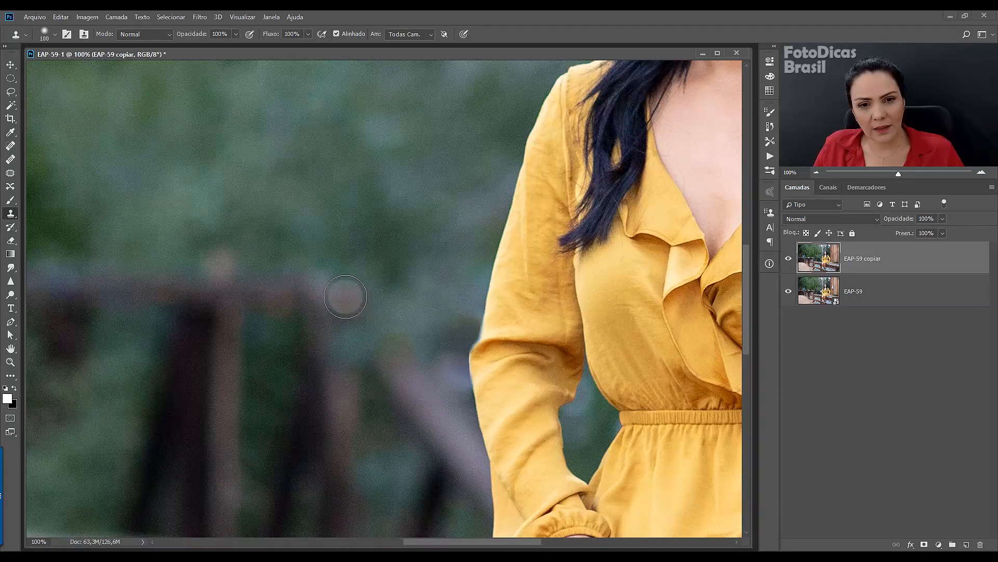
{"action": "left_click", "coordinate": [347, 298]}
{"action": "left_click_drag", "start_coordinate": [361, 300], "coordinate": [377, 302]}
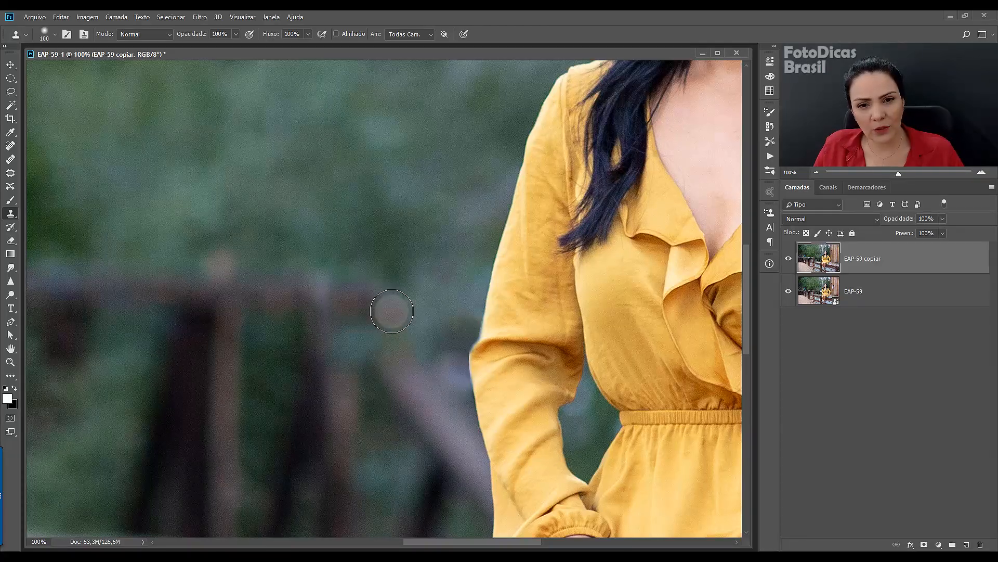
{"action": "mouse_move", "coordinate": [411, 307]}
{"action": "left_mouse_down"}
{"action": "mouse_move", "coordinate": [474, 313]}
{"action": "mouse_move", "coordinate": [439, 312]}
{"action": "left_mouse_up"}
{"action": "left_click", "coordinate": [412, 310]}
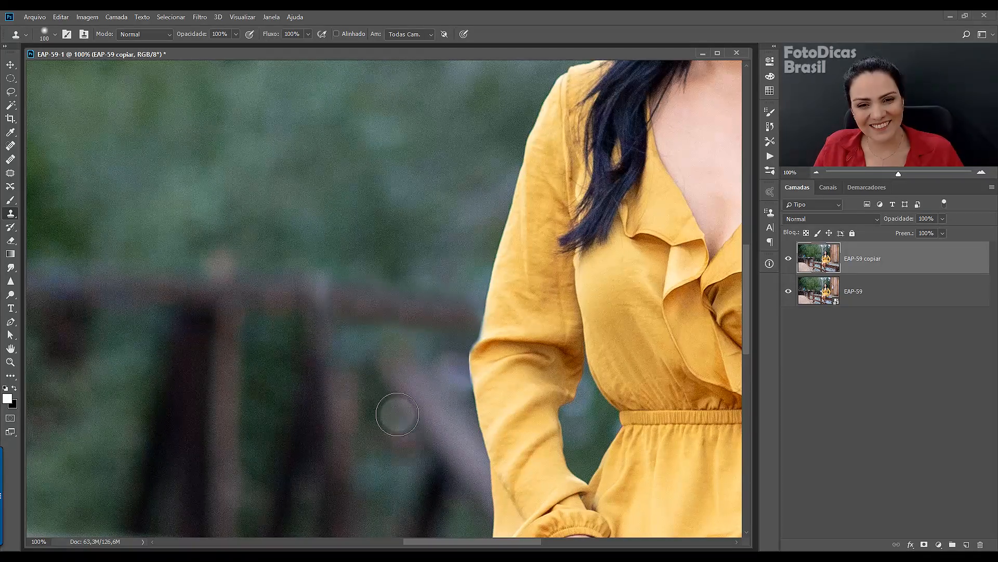
Sample the diagonal fence plank beside the sleeve and clone it upward to meet the extended rail.
{"action": "left_click", "coordinate": [398, 368], "text": "alt"}
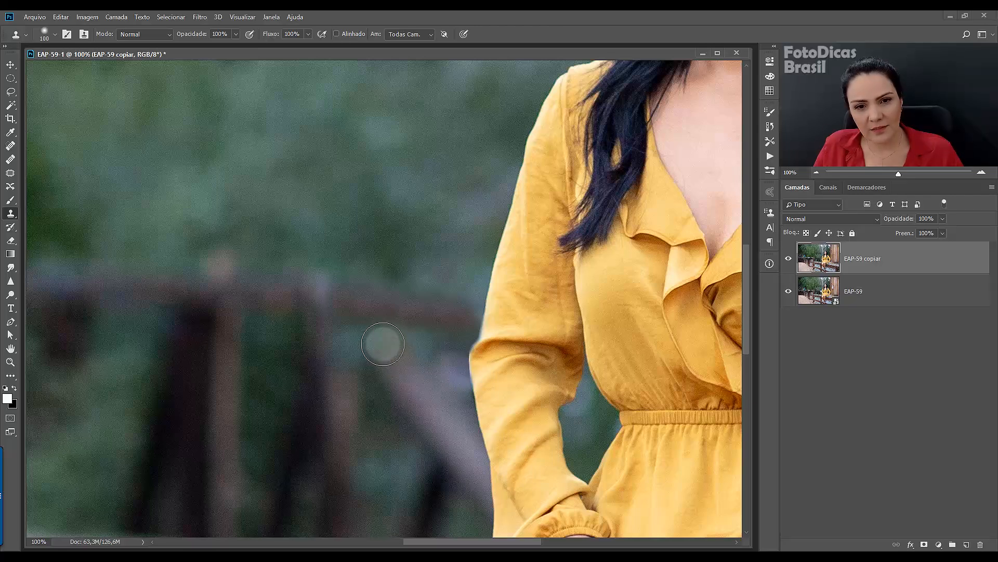
{"action": "left_click", "coordinate": [370, 330]}
{"action": "left_click", "coordinate": [382, 332]}
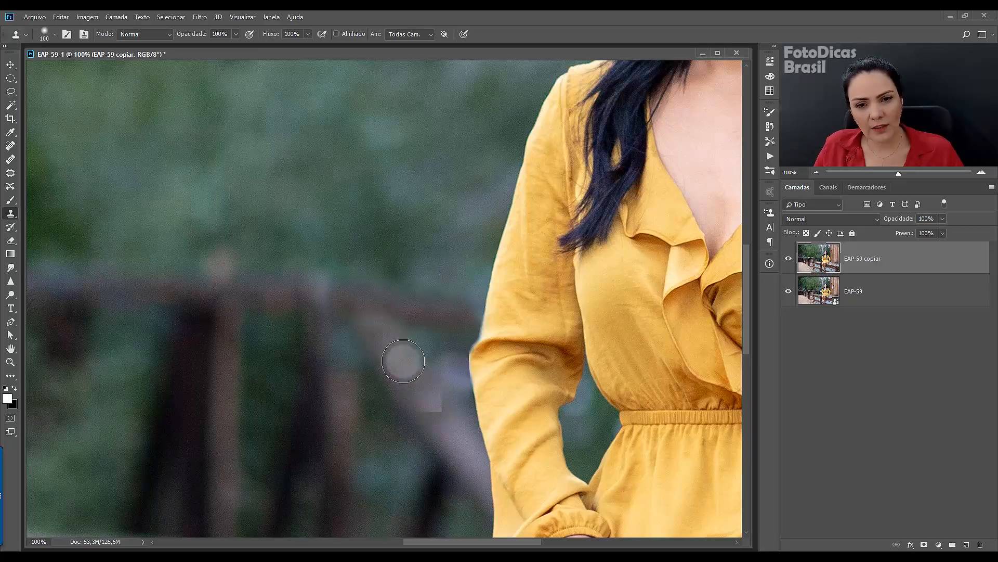
Check the rebuilt fence in the full image by toggling the EAP-59 copiar layer off and on.
{"action": "key", "text": "ctrl+0"}
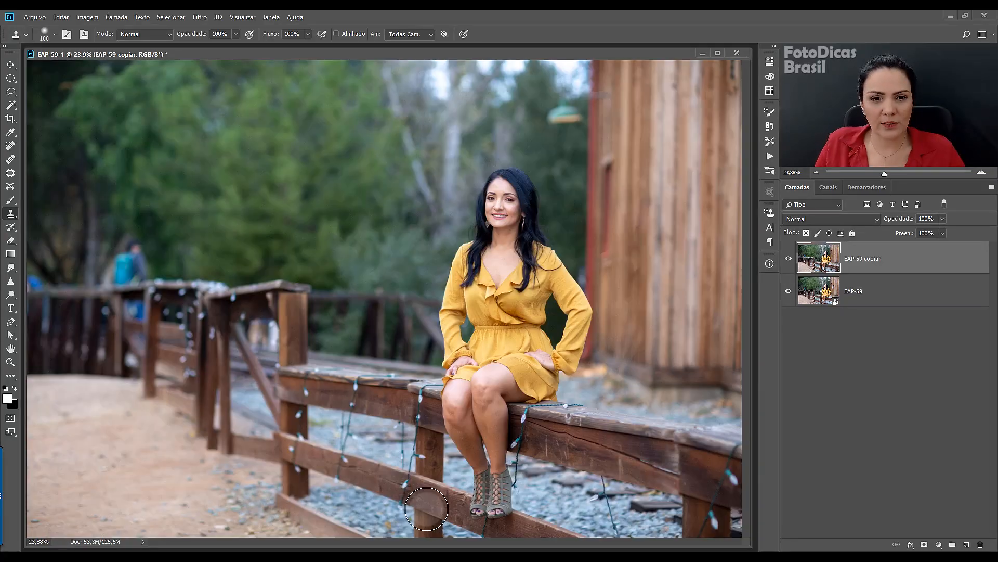
{"action": "left_click", "coordinate": [789, 260]}
{"action": "left_click", "coordinate": [790, 262]}
{"action": "left_click", "coordinate": [790, 263]}
{"action": "left_click", "coordinate": [789, 262]}
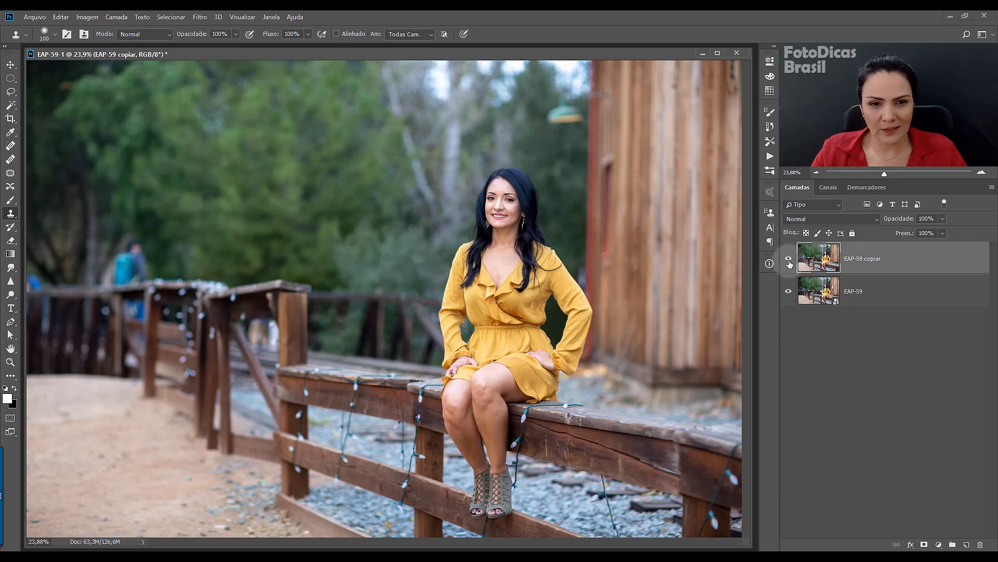
Start a Pen tool path at the fence rail behind the hiker's blue backpack and trace up toward the head.
{"action": "key", "text": "ctrl+plus"}
{"action": "key", "text": "ctrl+plus"}
{"action": "key", "text": "ctrl+plus"}
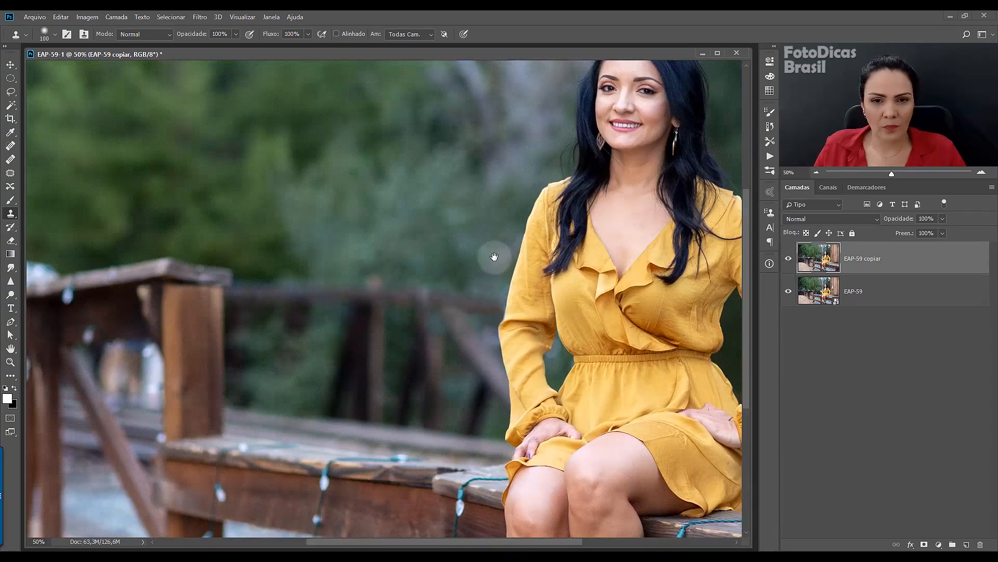
{"action": "left_click_drag", "start_coordinate": [461, 267], "coordinate": [671, 286]}
{"action": "left_click_drag", "start_coordinate": [341, 290], "coordinate": [518, 312]}
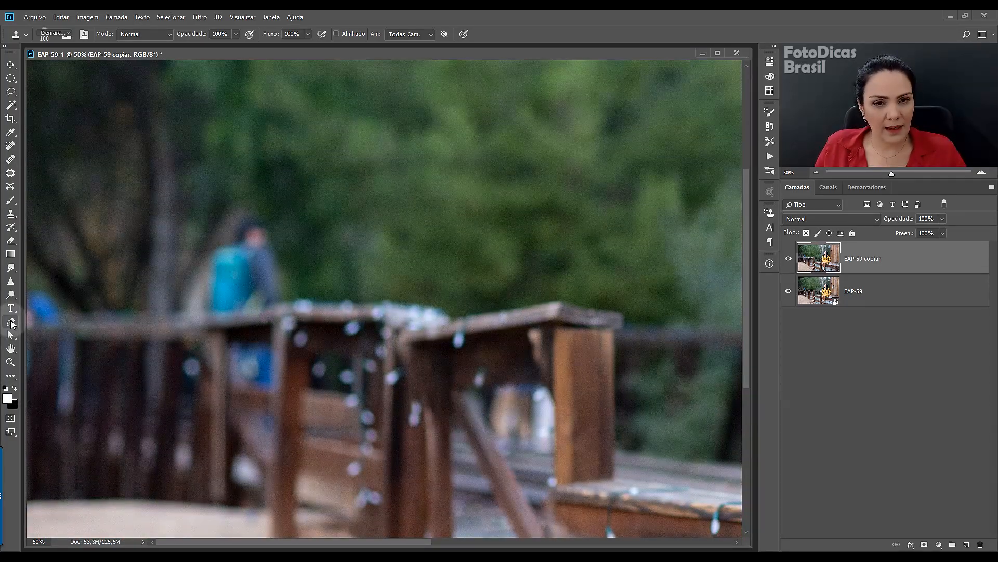
{"action": "left_click", "coordinate": [11, 323]}
{"action": "left_click", "coordinate": [178, 306]}
{"action": "left_click", "coordinate": [182, 278]}
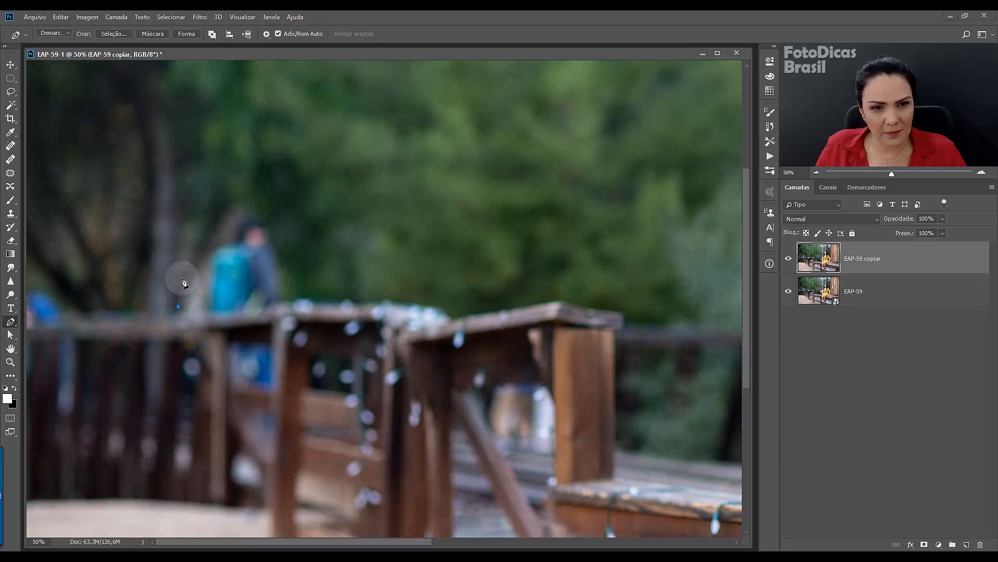
{"action": "left_click", "coordinate": [200, 250]}
{"action": "left_click", "coordinate": [220, 237]}
{"action": "left_click", "coordinate": [233, 223]}
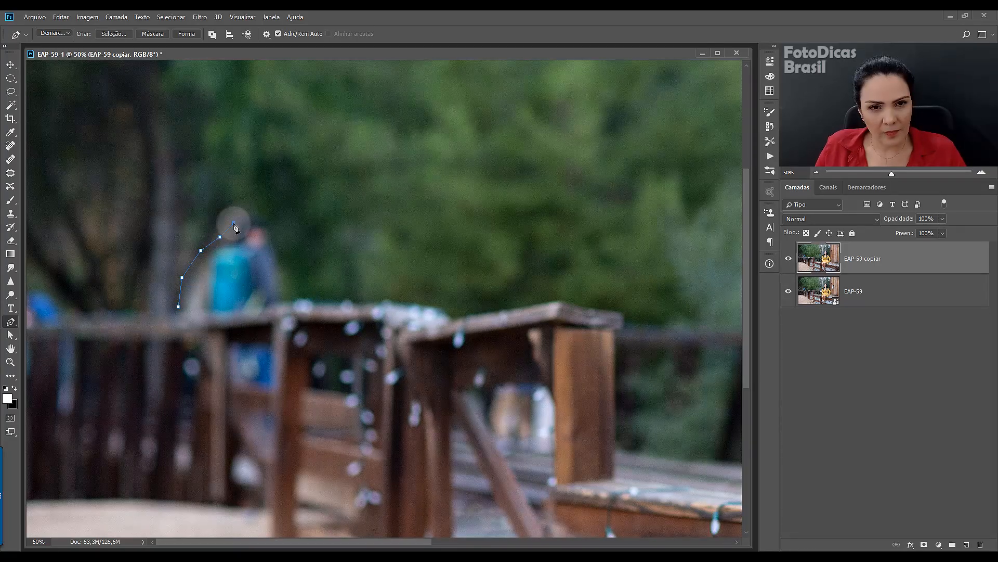
Continue the Pen path over the hiker's head and down the front of the body toward the fence.
{"action": "left_click", "coordinate": [248, 212]}
{"action": "left_click", "coordinate": [266, 213]}
{"action": "left_click", "coordinate": [278, 225]}
{"action": "left_click", "coordinate": [279, 245]}
{"action": "left_click", "coordinate": [284, 266]}
{"action": "left_click", "coordinate": [289, 288]}
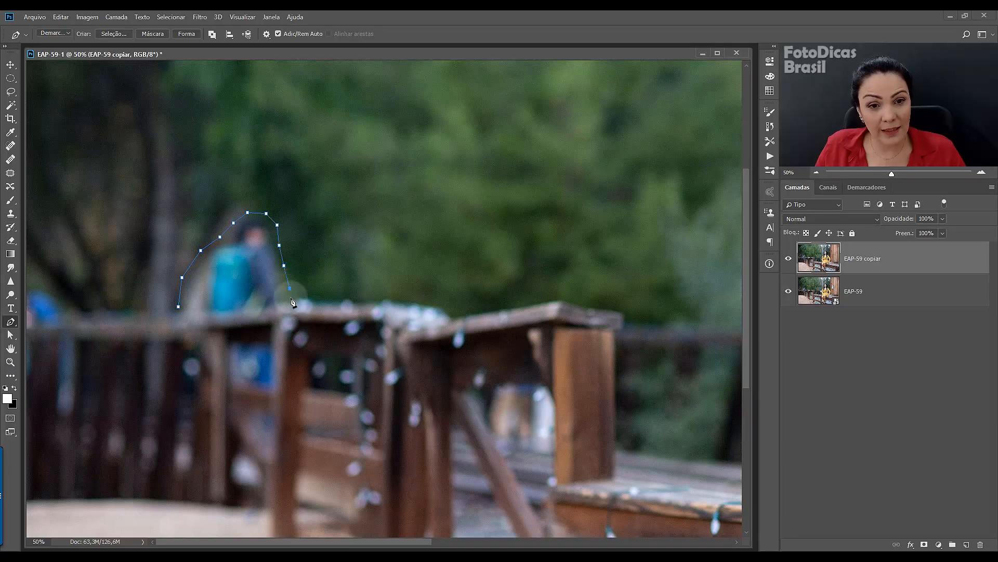
Close the Pen path along the fence rail below the hiker and convert it to a new selection with 0 px feather.
{"action": "left_click", "coordinate": [280, 301]}
{"action": "left_click", "coordinate": [267, 305]}
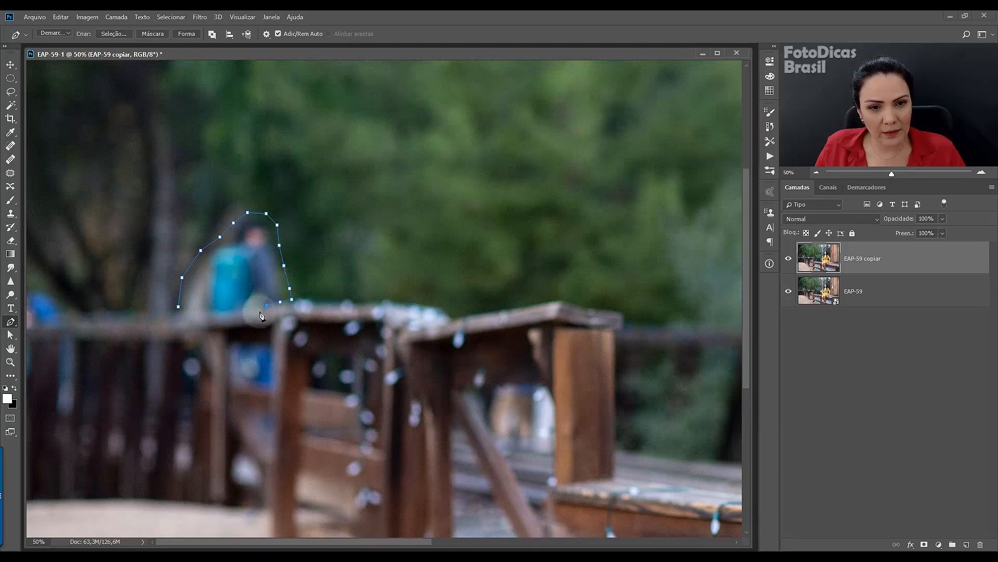
{"action": "left_click", "coordinate": [259, 312]}
{"action": "left_click", "coordinate": [216, 314]}
{"action": "left_click", "coordinate": [185, 313]}
{"action": "left_click", "coordinate": [178, 306]}
{"action": "right_click", "coordinate": [212, 276]}
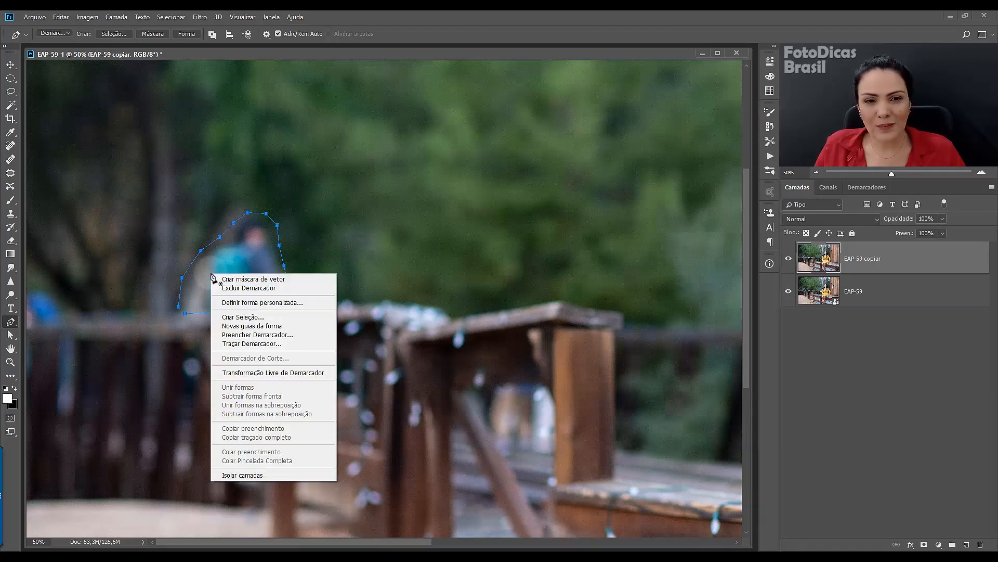
{"action": "left_click", "coordinate": [239, 315]}
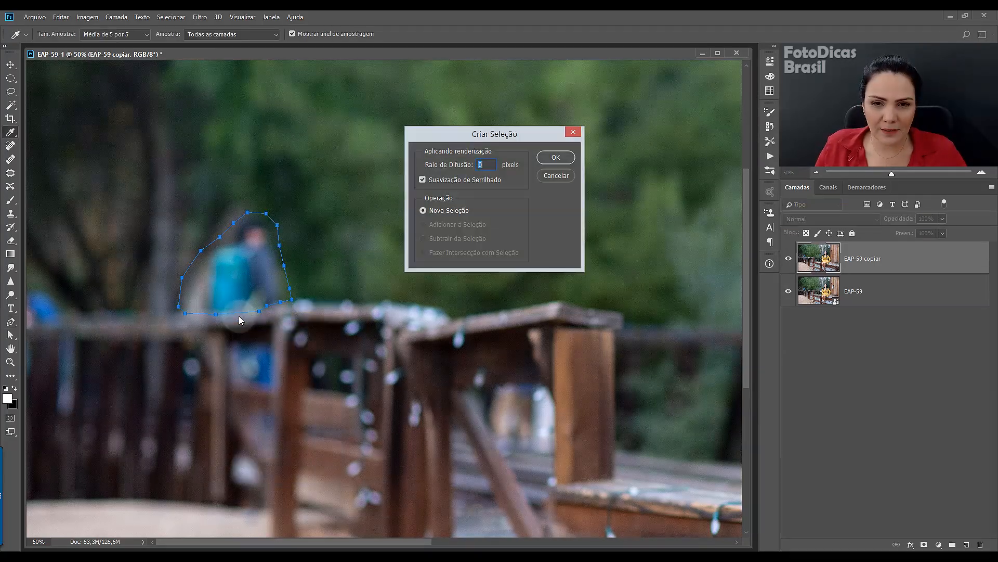
{"action": "left_click", "coordinate": [546, 158]}
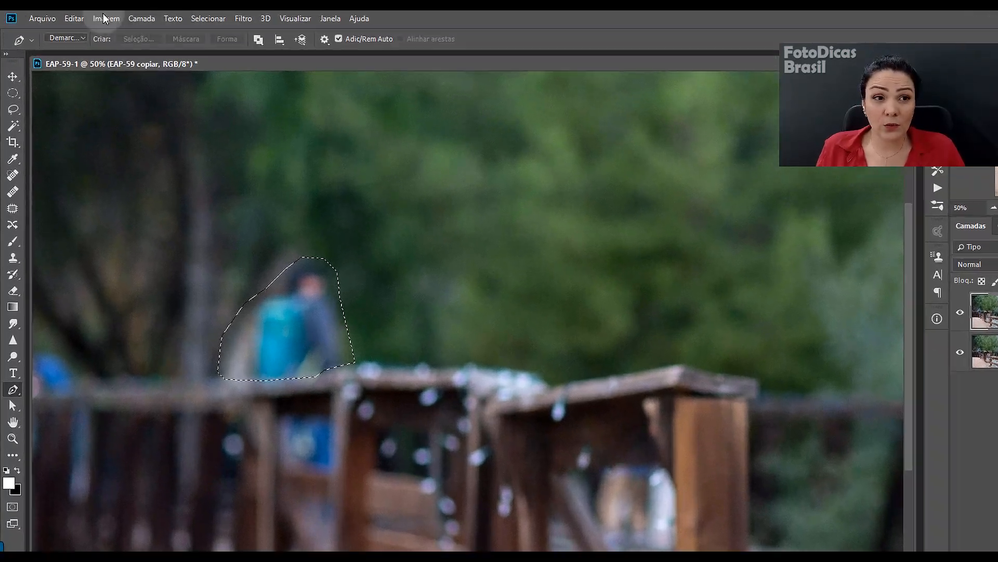
Replace the selected hiker with a Content-Aware fill in Normal mode at 100% opacity and clear the selection.
{"action": "left_click", "coordinate": [60, 17]}
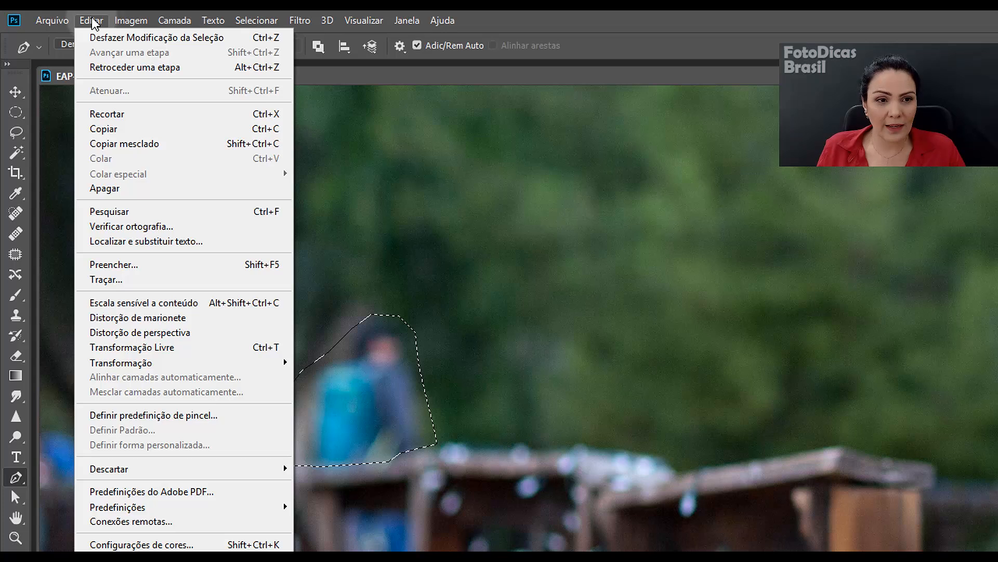
{"action": "left_click", "coordinate": [207, 267]}
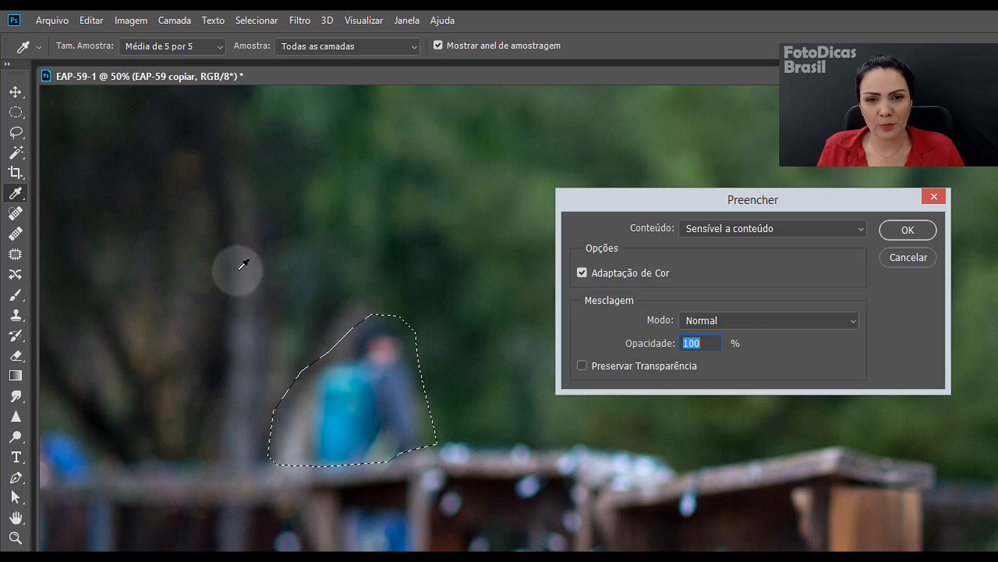
{"action": "left_click", "coordinate": [903, 232]}
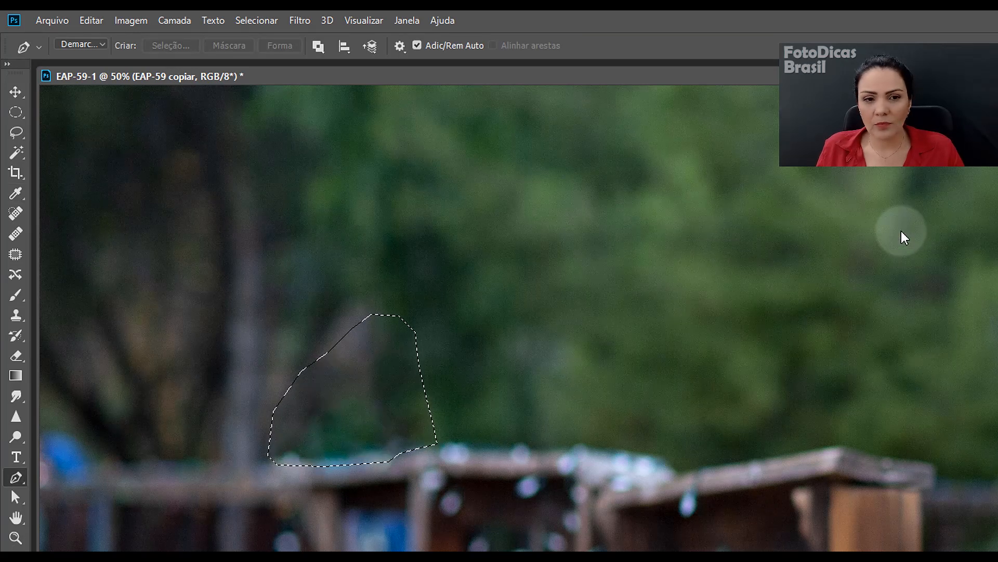
{"action": "key", "text": "ctrl+d"}
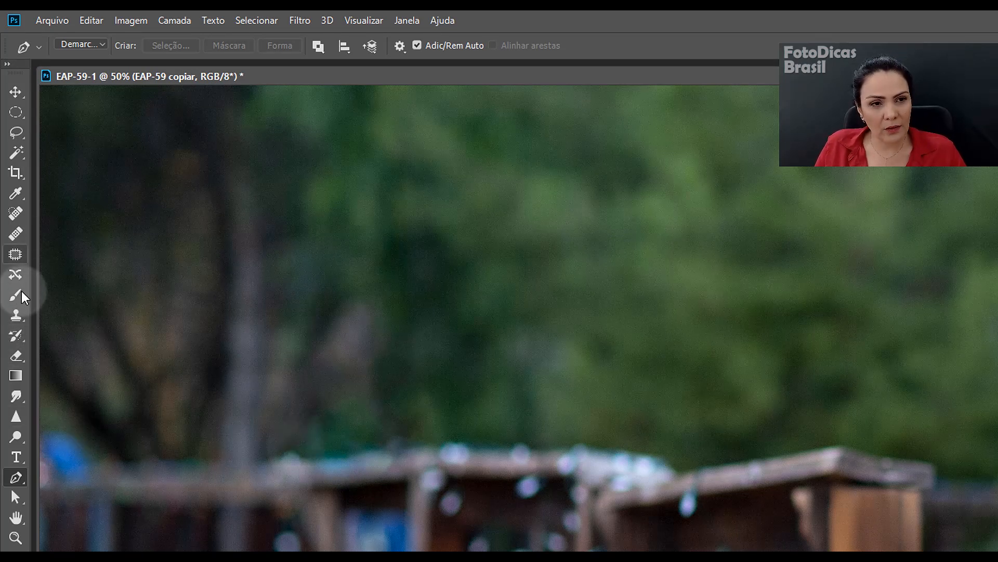
Clone nearby foliage and fence rail over the blue object at the photo's far left with the Clone Stamp.
{"action": "left_click", "coordinate": [16, 315]}
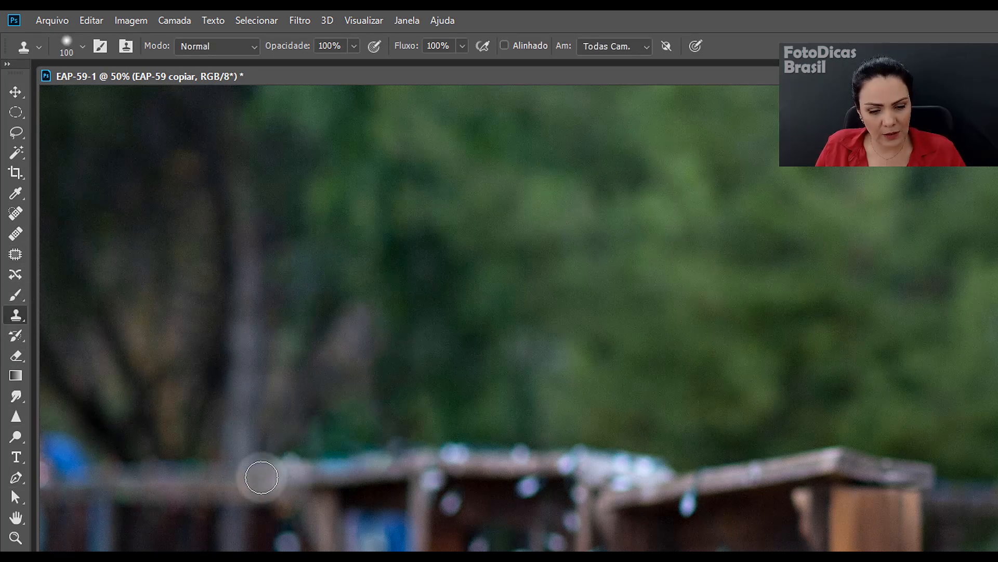
{"action": "left_click", "coordinate": [261, 475], "text": "alt"}
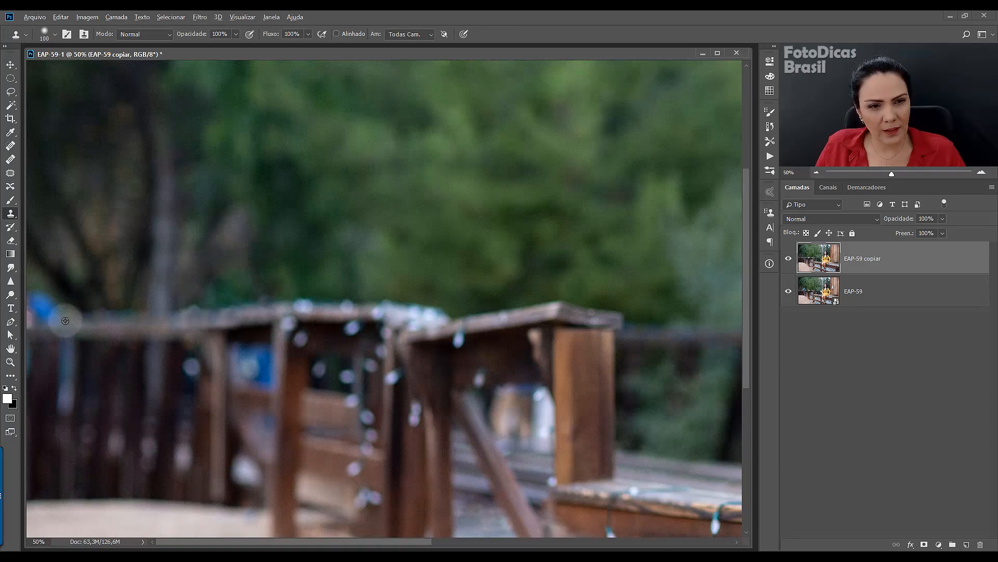
{"action": "left_click", "coordinate": [36, 285], "text": "alt"}
{"action": "left_click", "coordinate": [37, 299]}
{"action": "left_click", "coordinate": [49, 300]}
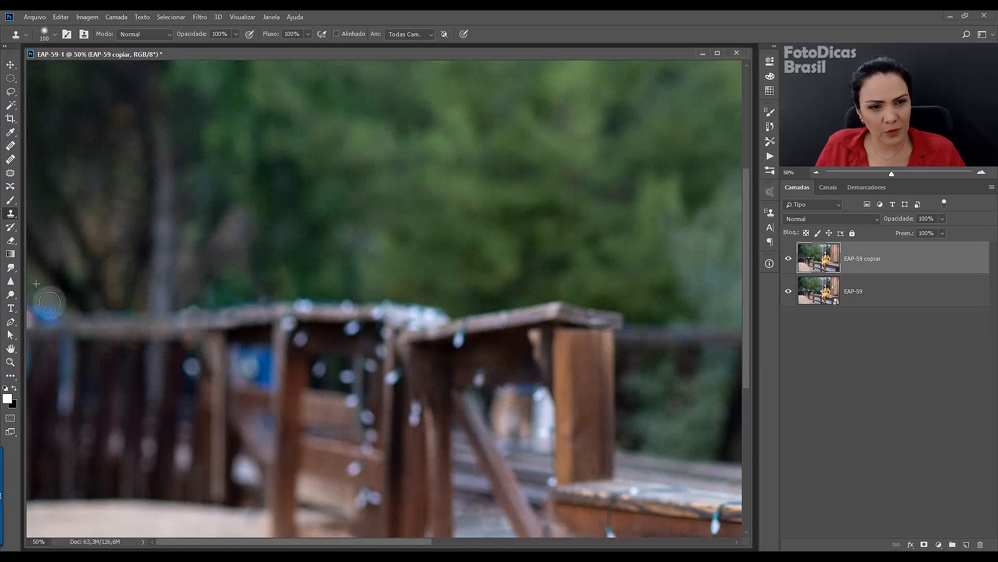
{"action": "left_click", "coordinate": [56, 319], "text": "alt"}
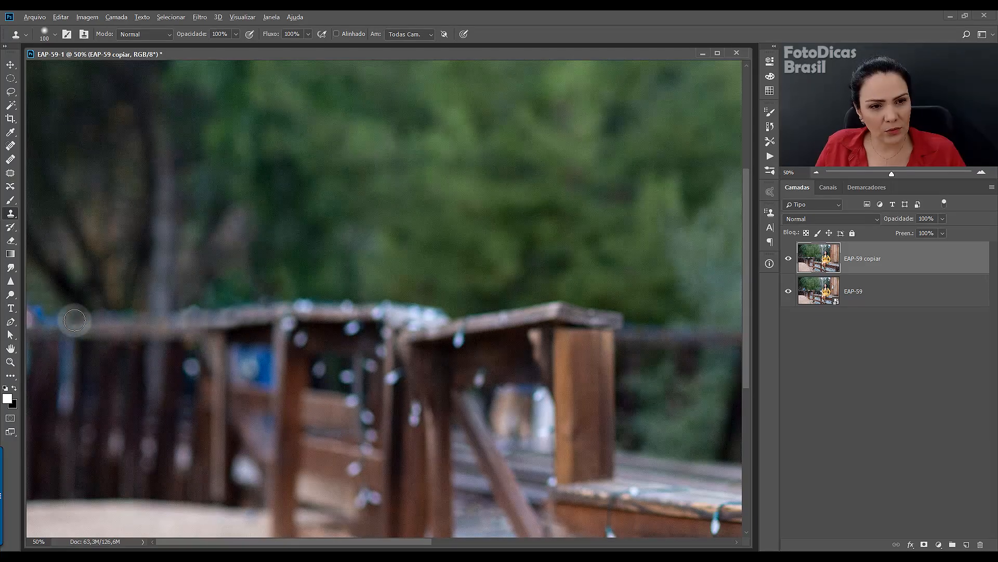
{"action": "left_click_drag", "start_coordinate": [41, 321], "coordinate": [34, 320]}
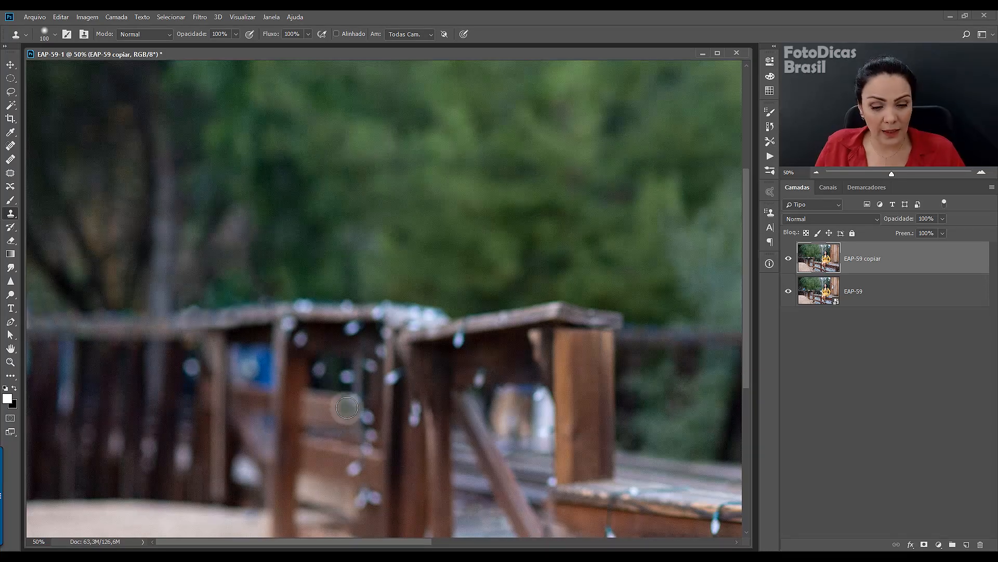
Enlarge the Clone Stamp brush to 236 px and clone over the blue patch between the fence posts.
{"action": "mouse_move", "coordinate": [328, 372]}
{"action": "left_mouse_down"}
{"action": "mouse_move", "coordinate": [351, 389]}
{"action": "mouse_move", "coordinate": [324, 368]}
{"action": "mouse_move", "coordinate": [335, 383]}
{"action": "left_mouse_up"}
{"action": "left_click", "coordinate": [326, 374], "text": "alt"}
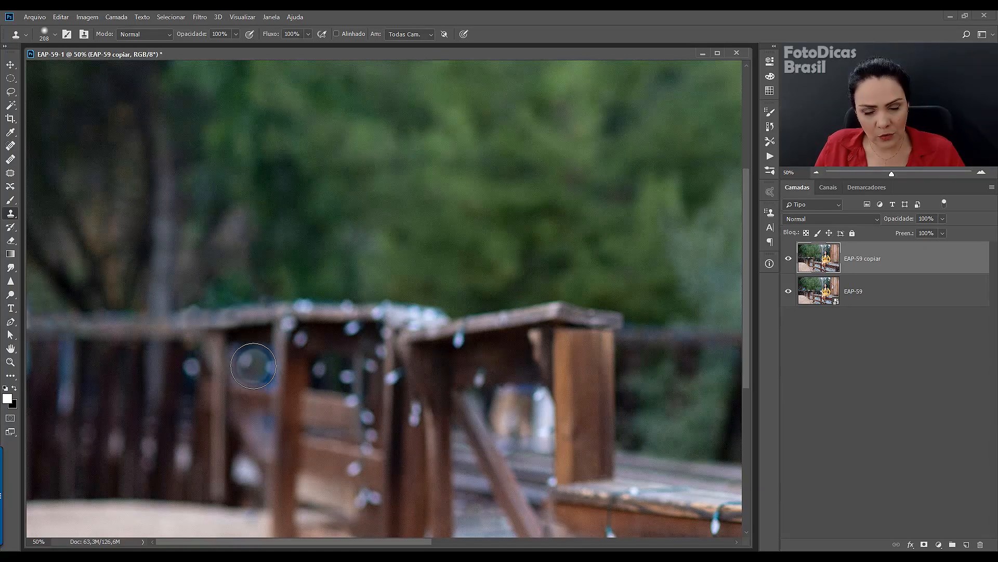
{"action": "right_click", "coordinate": [334, 375], "text": "alt"}
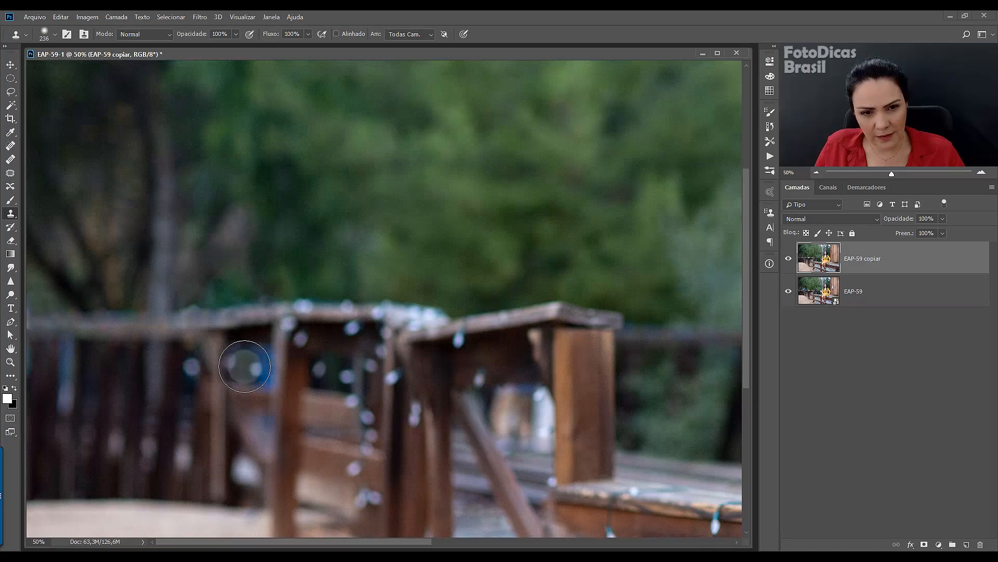
{"action": "left_click", "coordinate": [250, 365]}
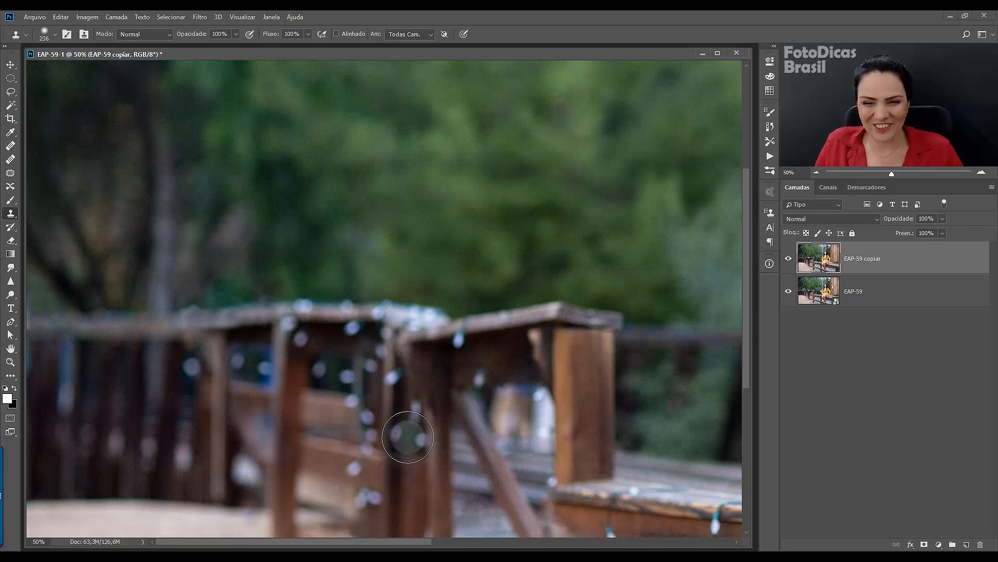
Clone green background over the distracting figures seen through the fence opening beside the thick wooden post.
{"action": "left_click_drag", "start_coordinate": [624, 406], "coordinate": [564, 406]}
{"action": "mouse_move", "coordinate": [470, 421]}
{"action": "left_mouse_down"}
{"action": "mouse_move", "coordinate": [442, 408]}
{"action": "mouse_move", "coordinate": [465, 444]}
{"action": "mouse_move", "coordinate": [442, 440]}
{"action": "mouse_move", "coordinate": [466, 417]}
{"action": "mouse_move", "coordinate": [526, 433]}
{"action": "mouse_move", "coordinate": [513, 407]}
{"action": "mouse_move", "coordinate": [472, 403]}
{"action": "left_mouse_up"}
{"action": "left_click", "coordinate": [583, 403], "text": "alt"}
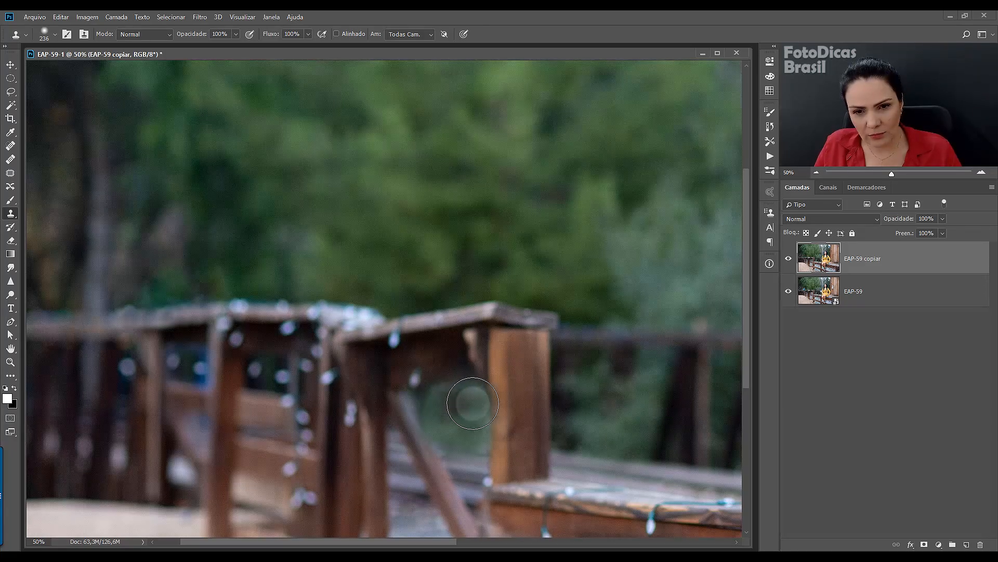
{"action": "left_click", "coordinate": [466, 417]}
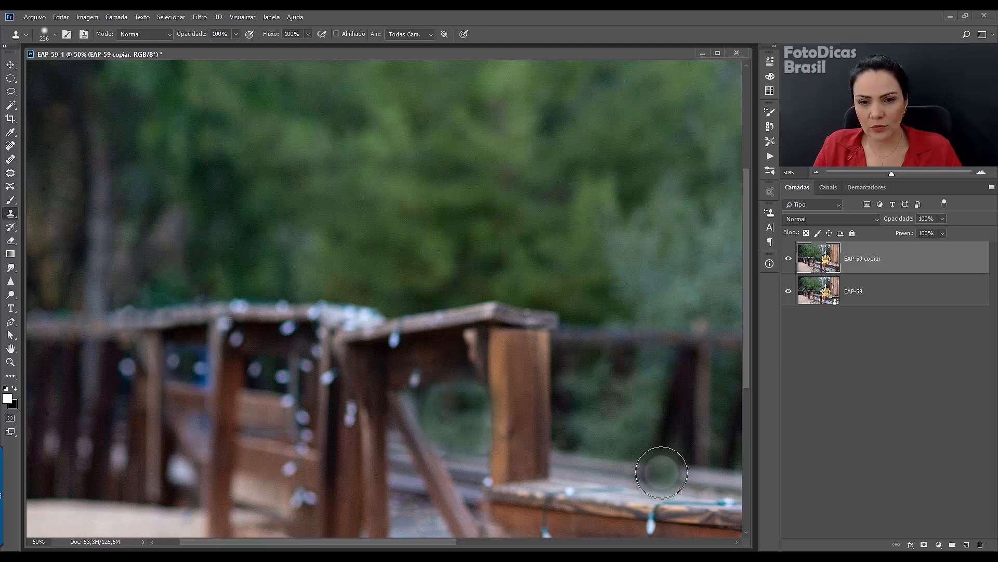
Compare the cleaned background with the original in the full image by toggling the EAP-59 copiar layer.
{"action": "key", "text": "ctrl+0"}
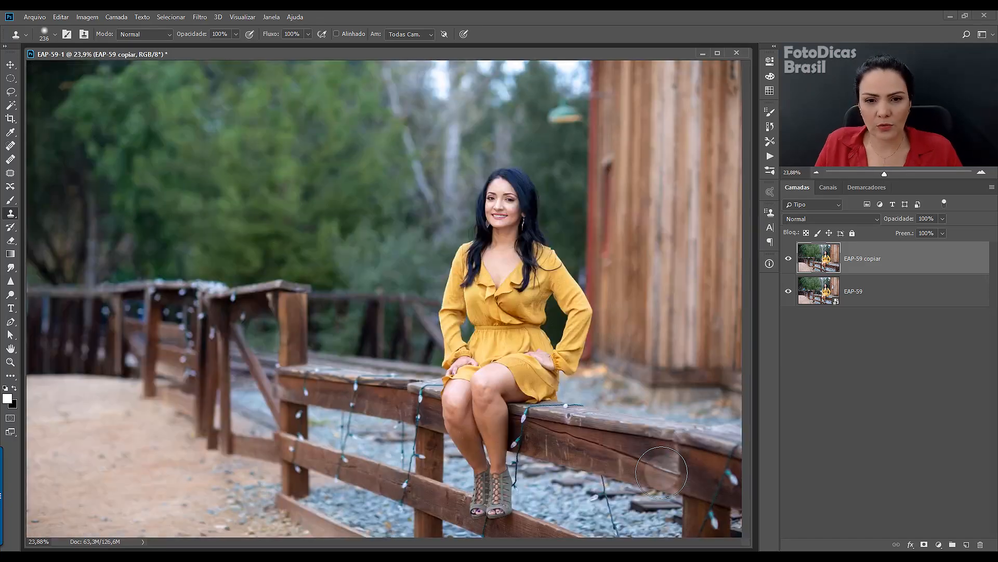
{"action": "left_click", "coordinate": [788, 259]}
{"action": "left_click", "coordinate": [789, 259]}
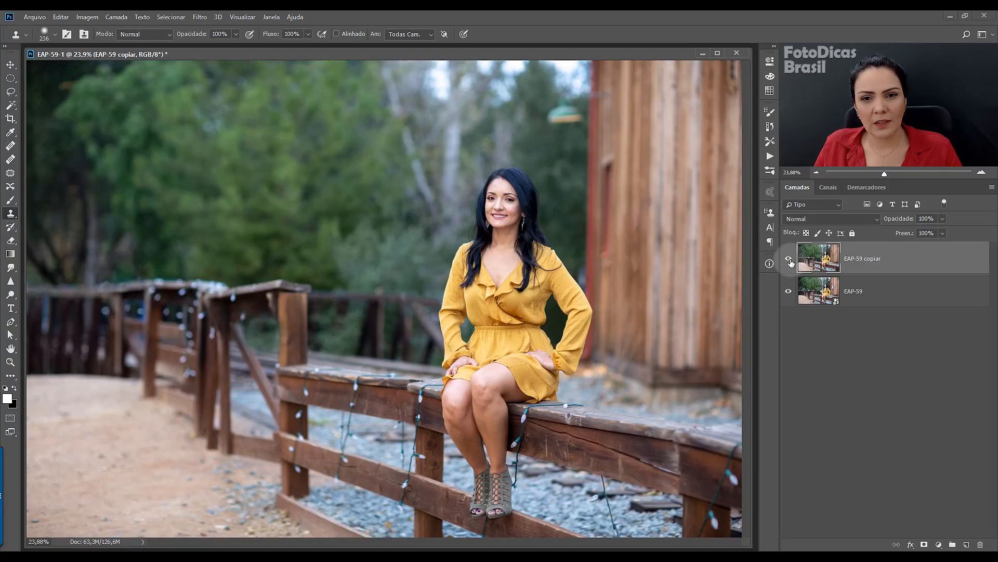
{"action": "left_click", "coordinate": [789, 260]}
{"action": "left_click", "coordinate": [789, 259]}
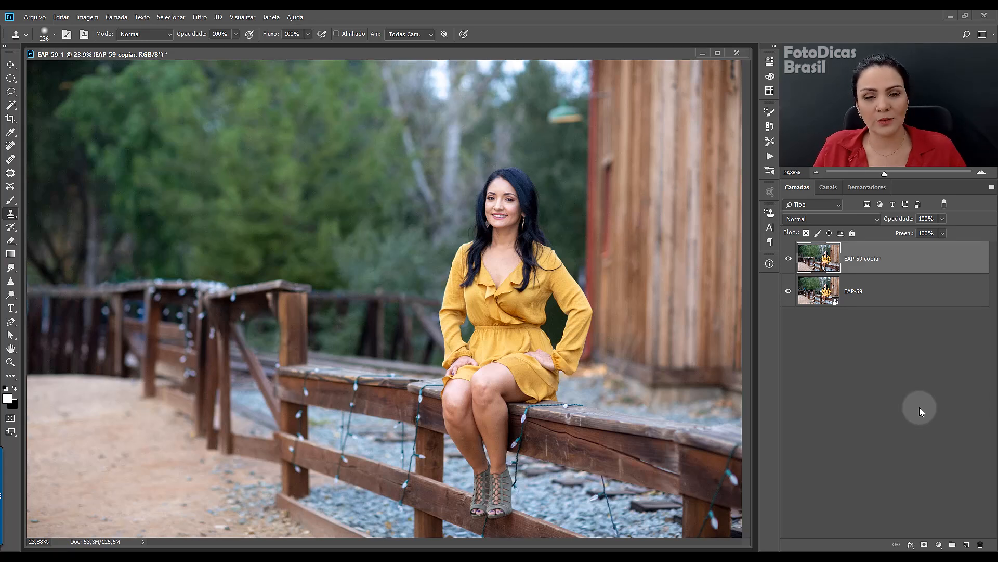
Examine the woman's face up close at 200% for skin blemishes and stray hairs.
{"action": "key", "text": "ctrl+plus"}
{"action": "key", "text": "ctrl+plus"}
{"action": "key", "text": "ctrl+plus"}
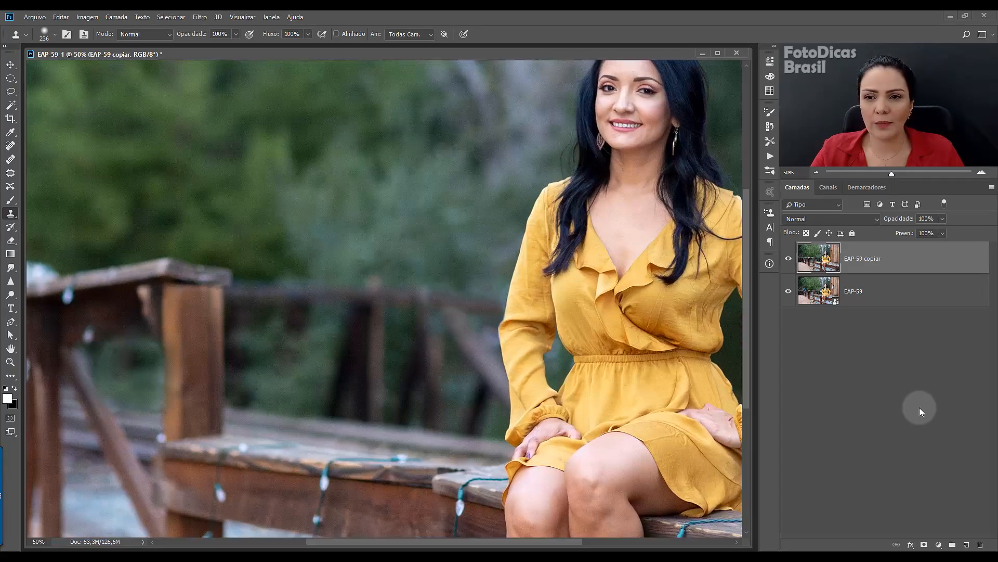
{"action": "key", "text": "ctrl+plus"}
{"action": "left_click_drag", "start_coordinate": [696, 272], "coordinate": [551, 245]}
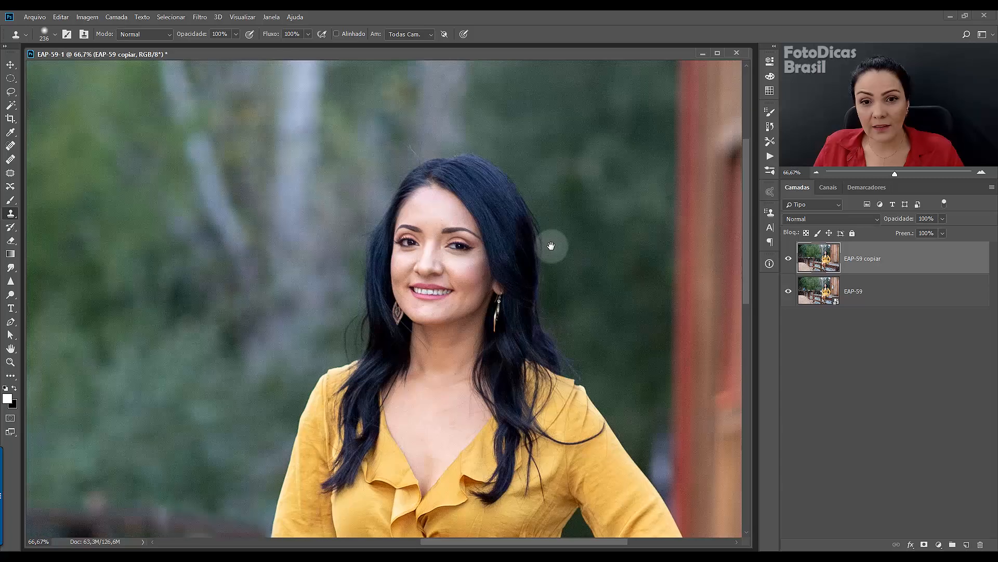
{"action": "key", "text": "ctrl+plus"}
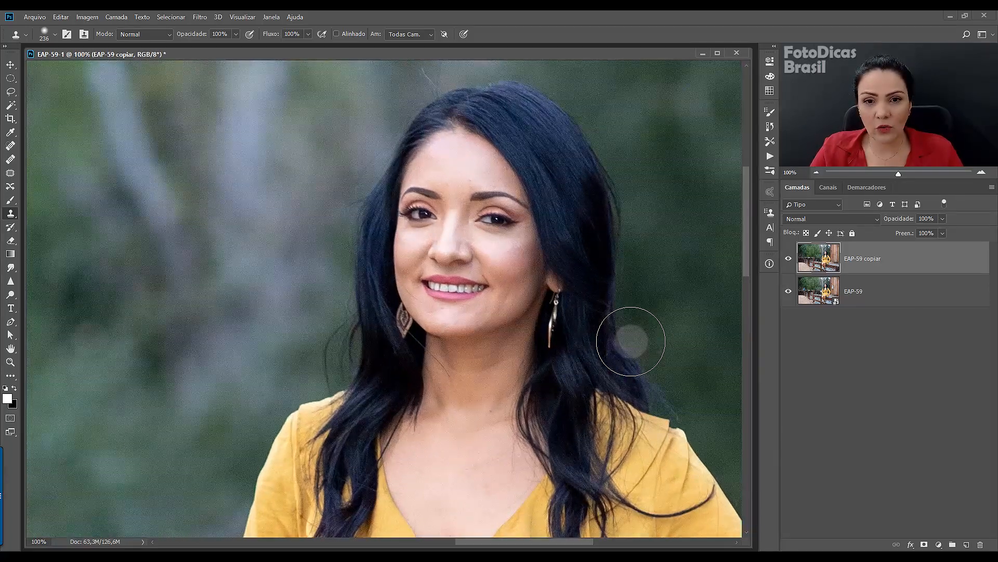
{"action": "left_click", "coordinate": [631, 341]}
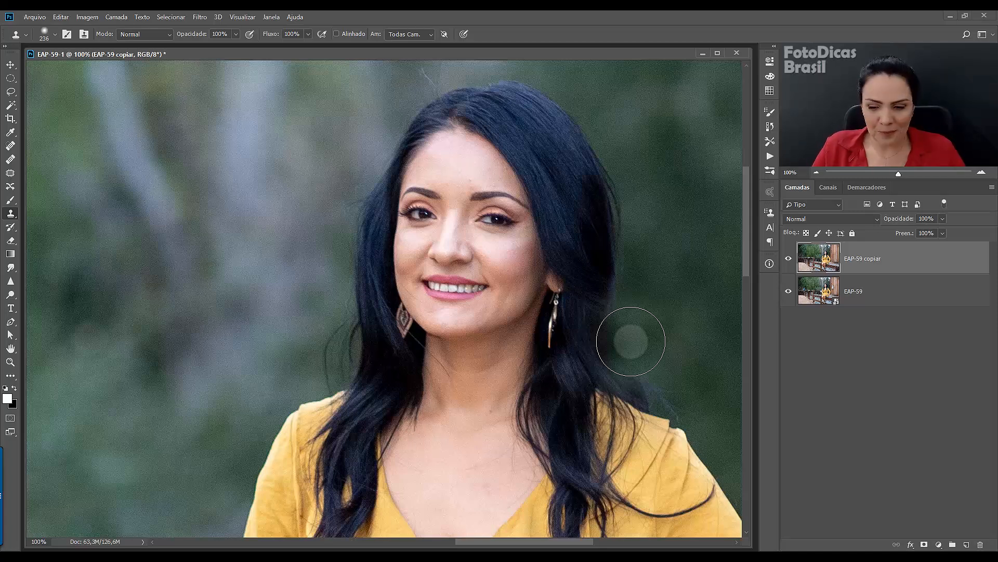
{"action": "key", "text": "ctrl+plus"}
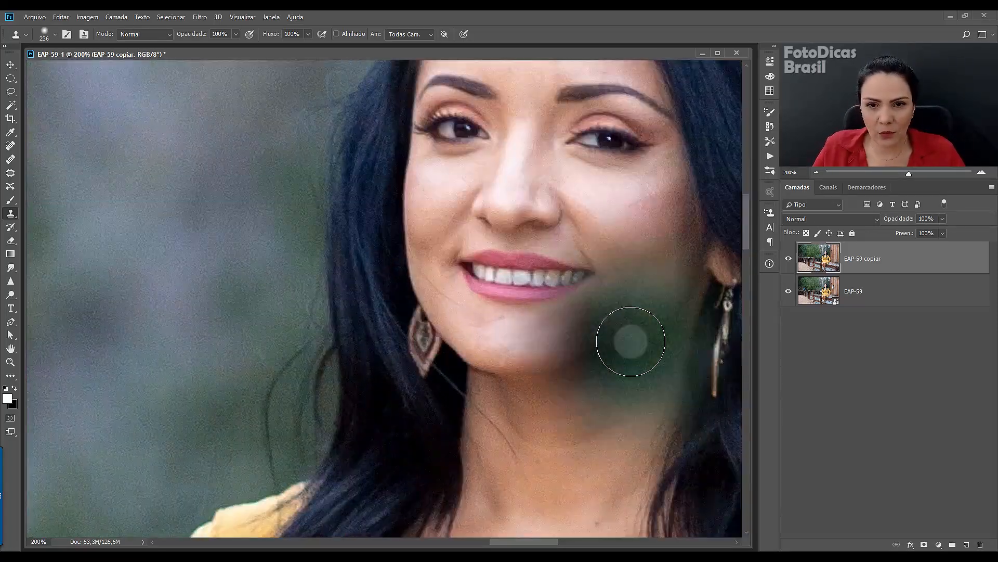
{"action": "mouse_move", "coordinate": [575, 318]}
{"action": "left_mouse_down"}
{"action": "mouse_move", "coordinate": [357, 455]}
{"action": "mouse_move", "coordinate": [392, 454]}
{"action": "left_mouse_up"}
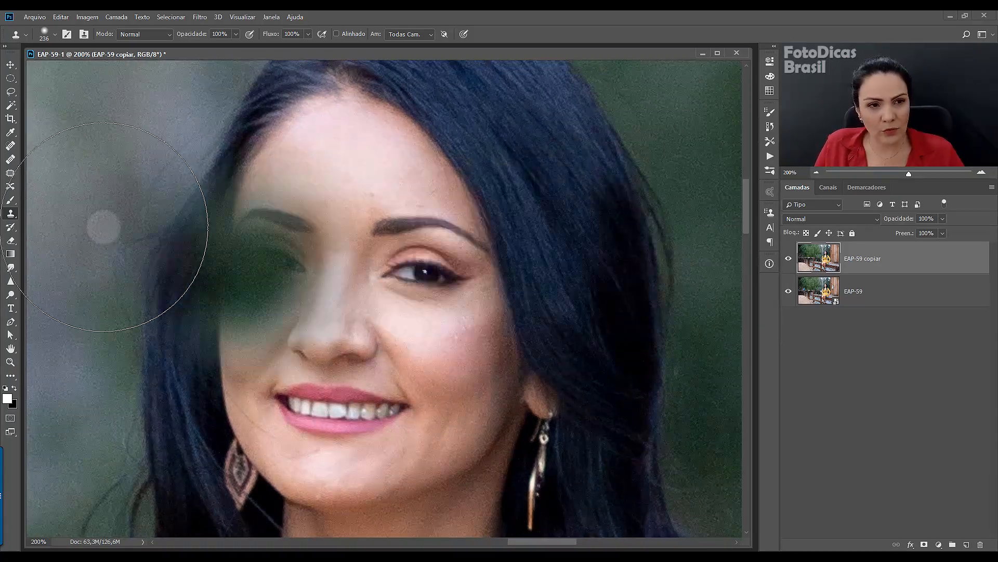
Switch to the Spot Healing Brush and add a new empty layer above EAP-59 copiar.
{"action": "right_click", "coordinate": [111, 187], "text": "alt"}
{"action": "left_click_drag", "start_coordinate": [112, 188], "coordinate": [4, 247]}
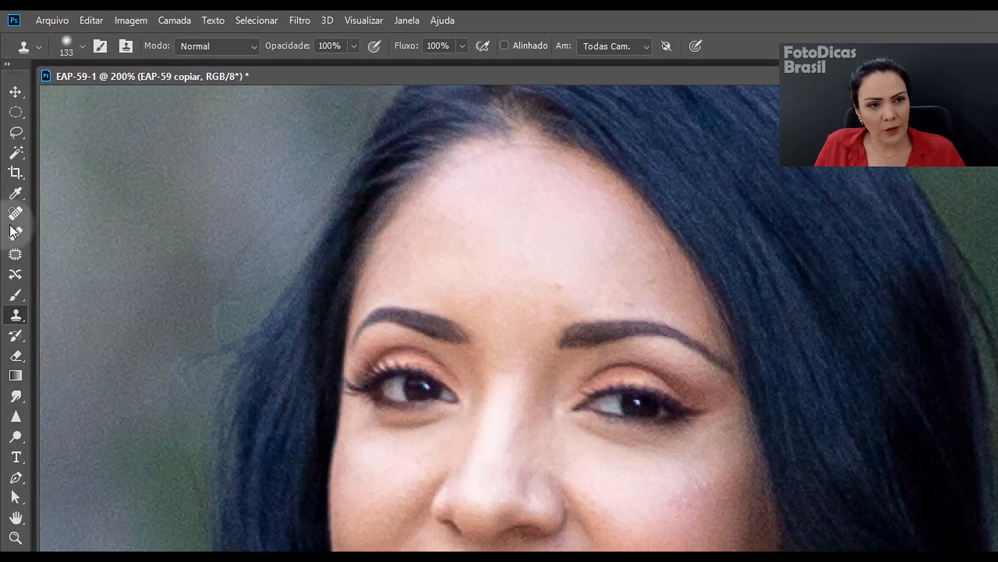
{"action": "left_click", "coordinate": [17, 213]}
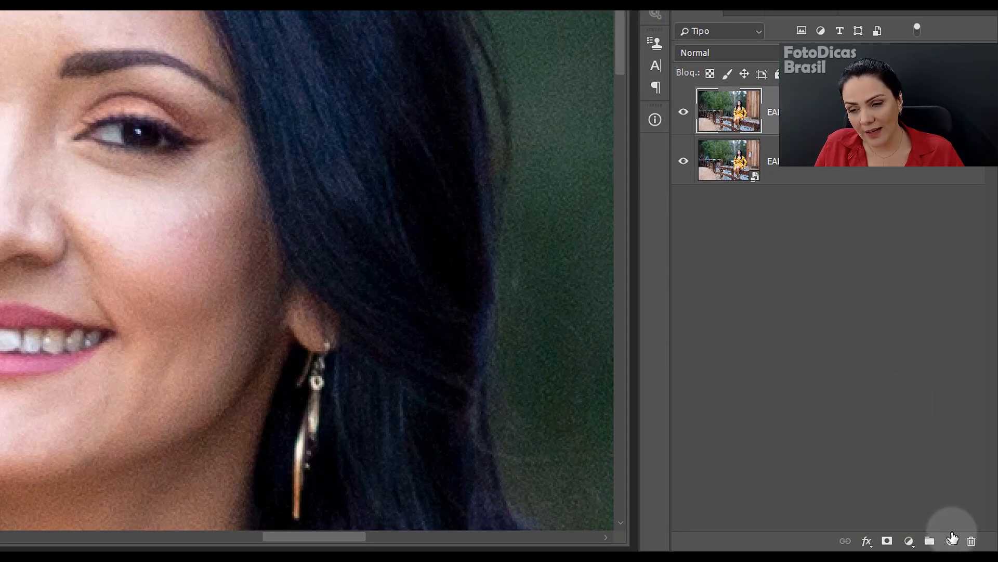
{"action": "left_click", "coordinate": [950, 542]}
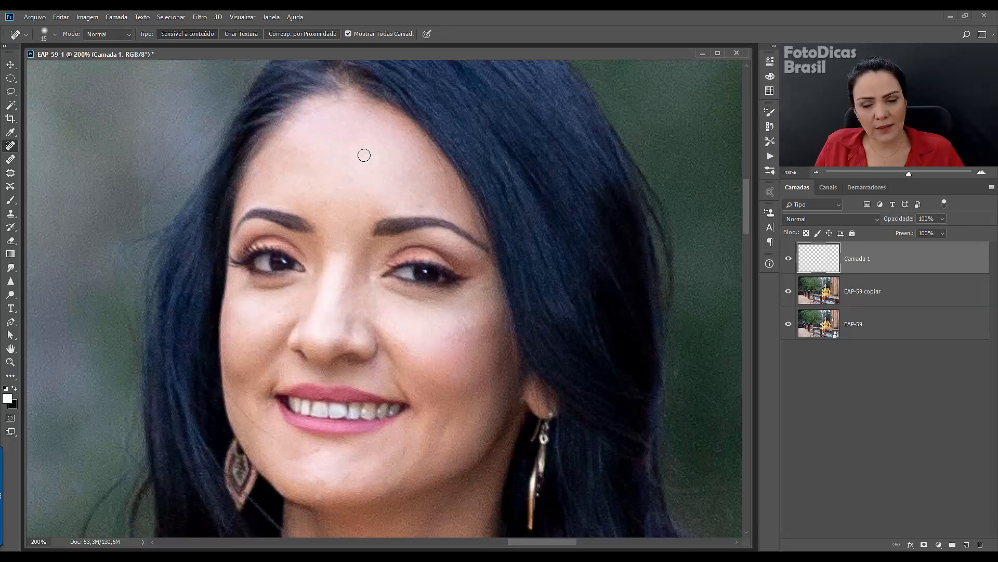
Heal the small spots along both sides of the forehead on the new layer with a 15 px content-aware brush.
{"action": "left_click", "coordinate": [257, 177]}
{"action": "left_click", "coordinate": [258, 162]}
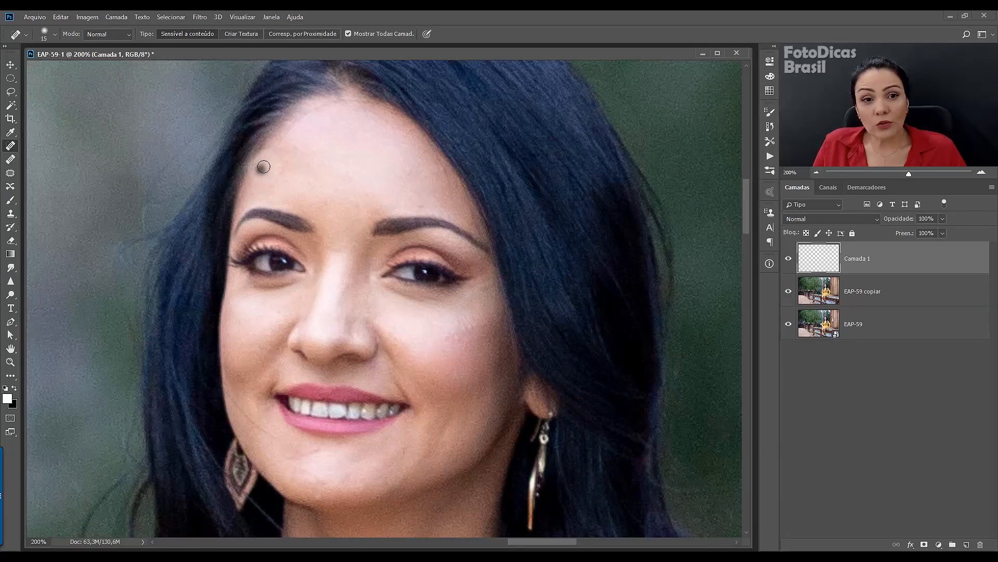
{"action": "left_click", "coordinate": [281, 142]}
{"action": "left_click", "coordinate": [427, 184]}
{"action": "left_click", "coordinate": [426, 176]}
Heal the blemishes beside the outer eye corner and on the cheek nearest the visible ear.
{"action": "left_click", "coordinate": [483, 291]}
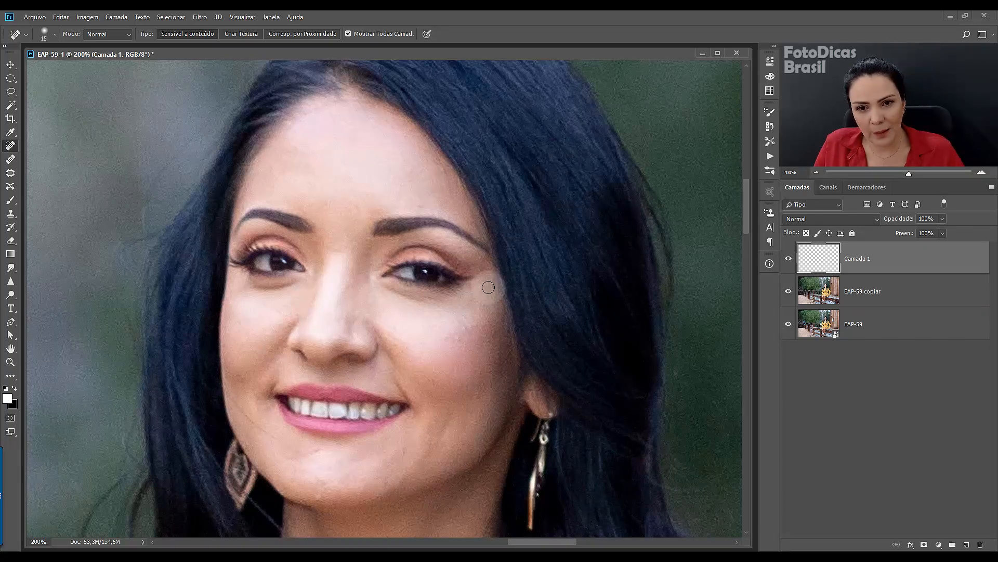
{"action": "left_click", "coordinate": [474, 298]}
{"action": "left_click", "coordinate": [473, 325]}
{"action": "left_click", "coordinate": [461, 331]}
{"action": "left_click", "coordinate": [447, 339]}
{"action": "left_click", "coordinate": [454, 338]}
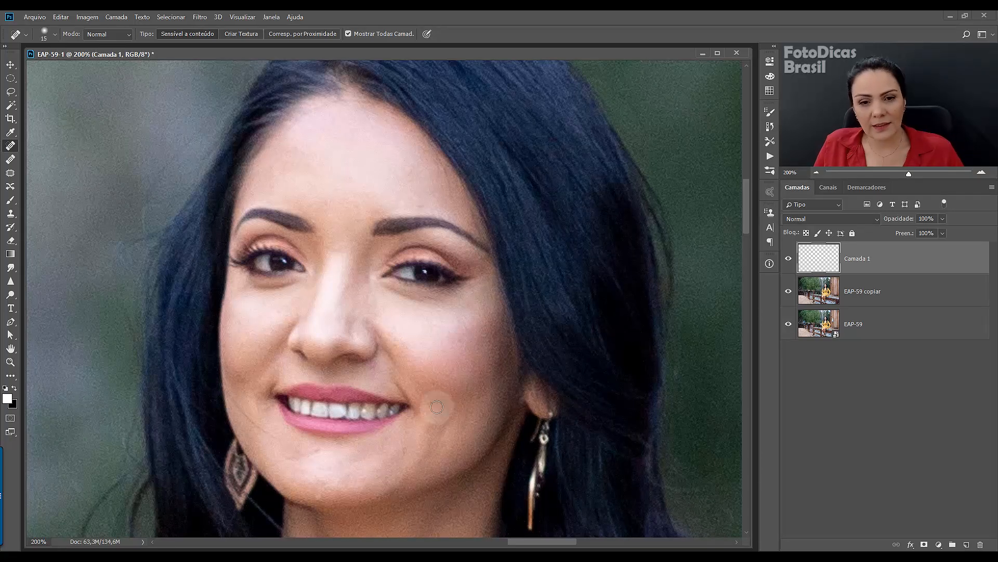
Heal the marks beside the mouth and on the chin.
{"action": "left_click_drag", "start_coordinate": [399, 449], "coordinate": [419, 396]}
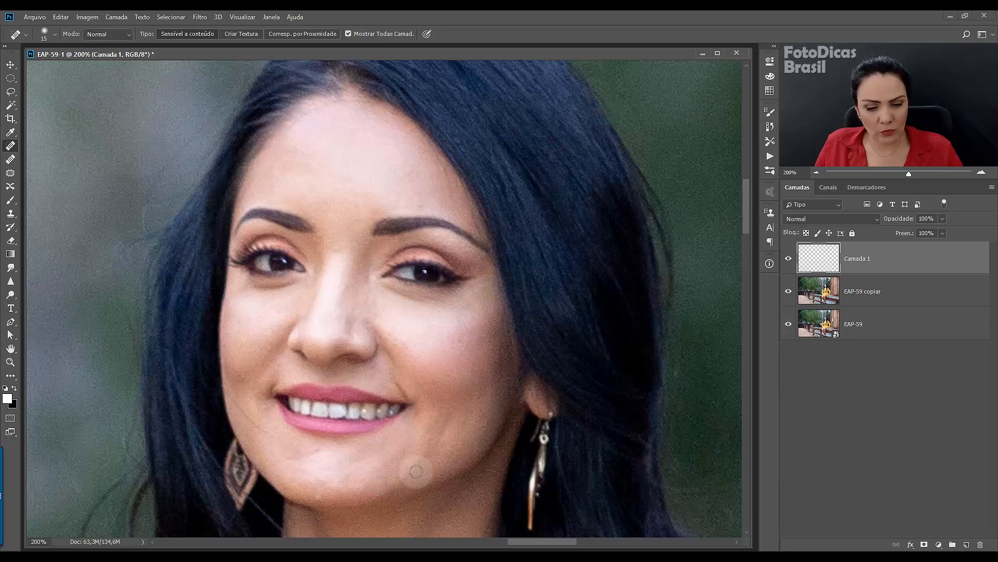
{"action": "left_click_drag", "start_coordinate": [390, 480], "coordinate": [451, 347]}
{"action": "left_click", "coordinate": [352, 330]}
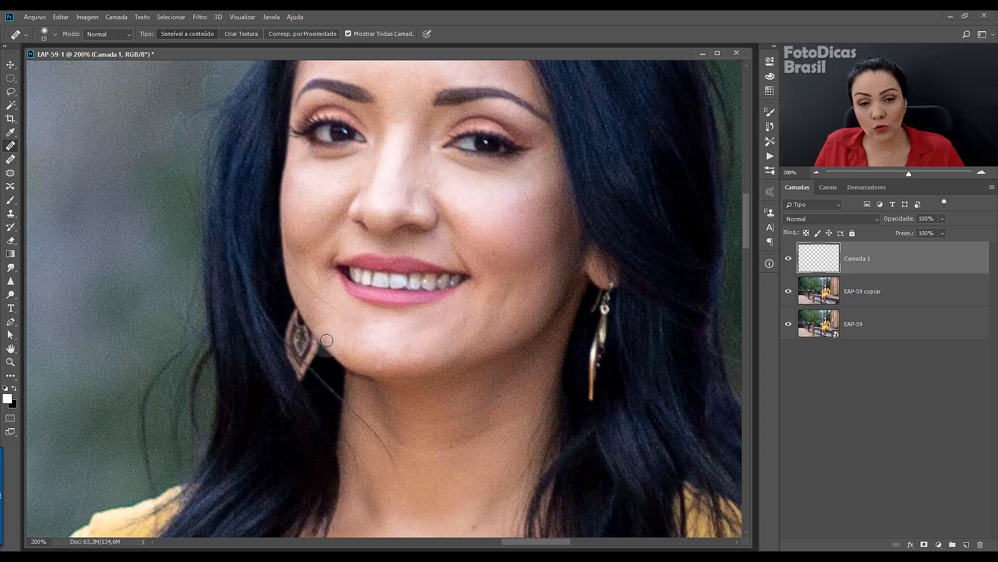
Remove the stray hair crossing the cheek above the leaf-shaped earring and heal spots on the neck and opposite cheek.
{"action": "left_click", "coordinate": [319, 296]}
{"action": "left_click", "coordinate": [310, 284]}
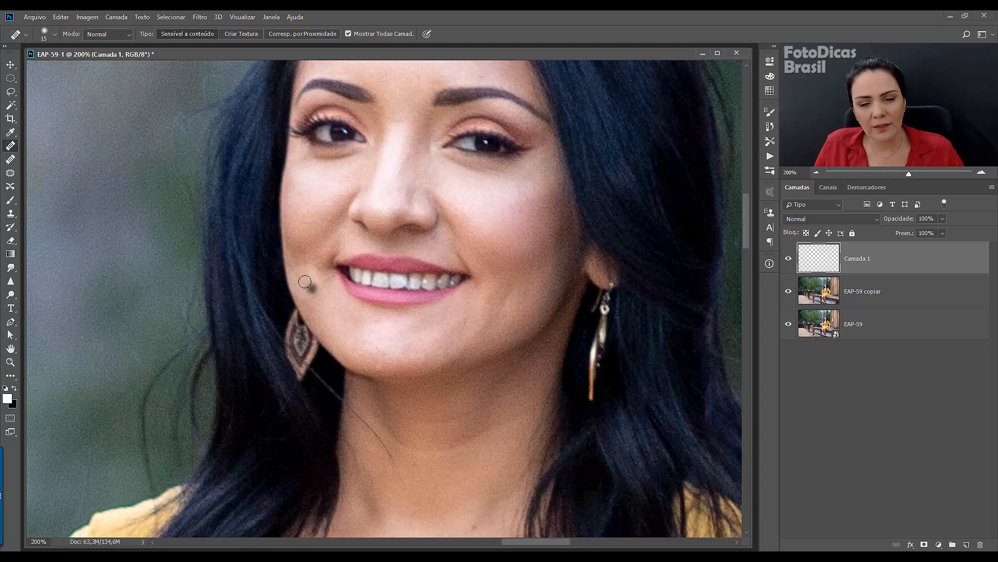
{"action": "left_click", "coordinate": [295, 269]}
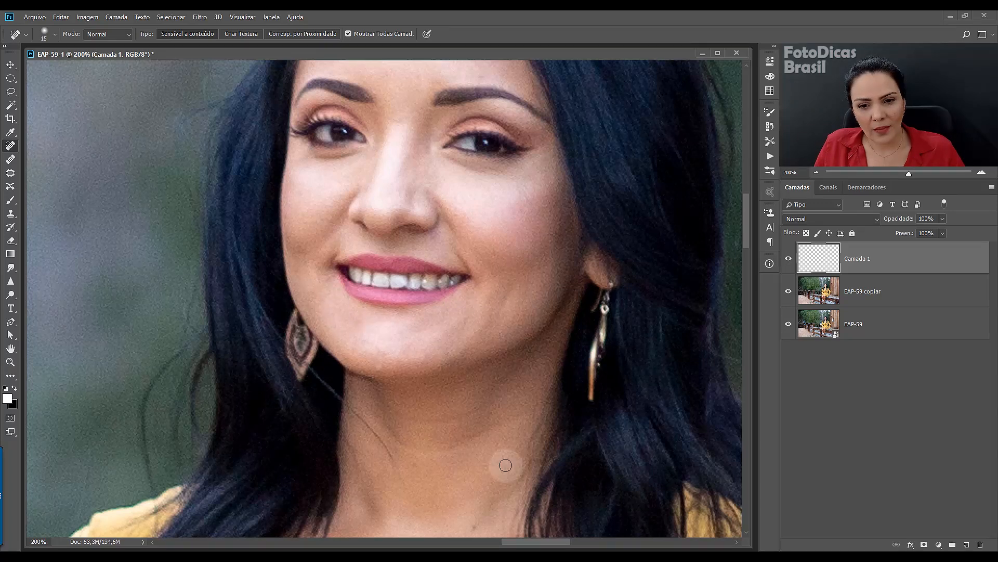
{"action": "left_click", "coordinate": [412, 463]}
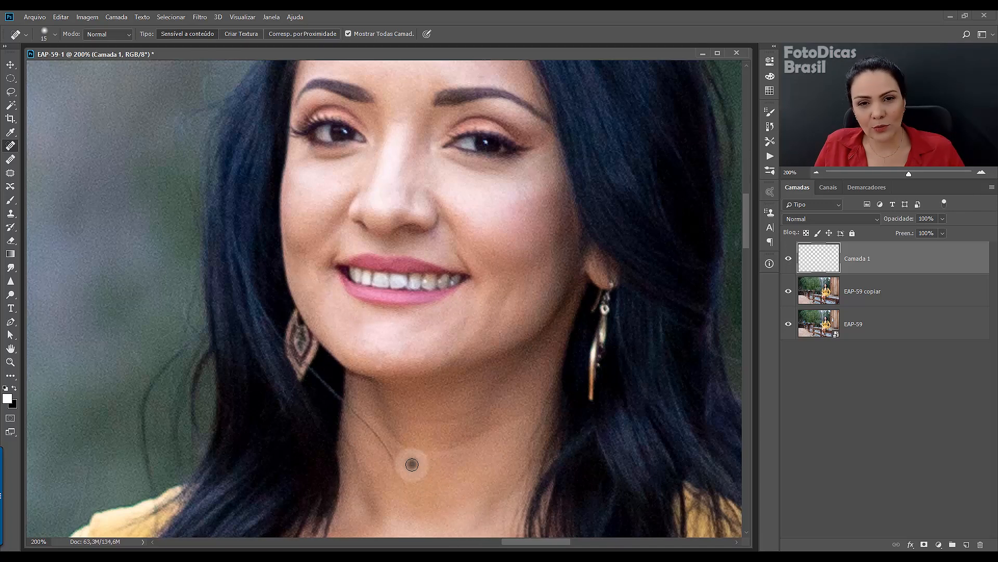
{"action": "left_click", "coordinate": [517, 174]}
{"action": "left_click_drag", "start_coordinate": [487, 124], "coordinate": [477, 240]}
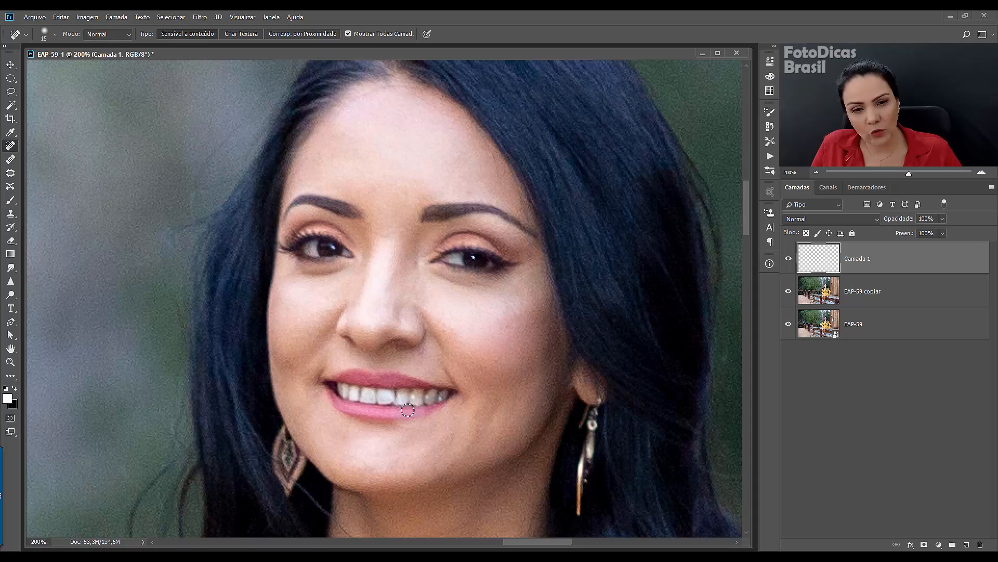
Heal the small marks along the lower lip with the 15 px content-aware healing brush on Camada 1.
{"action": "mouse_move", "coordinate": [413, 389]}
{"action": "left_mouse_down"}
{"action": "mouse_move", "coordinate": [385, 400]}
{"action": "mouse_move", "coordinate": [397, 403]}
{"action": "left_mouse_up"}
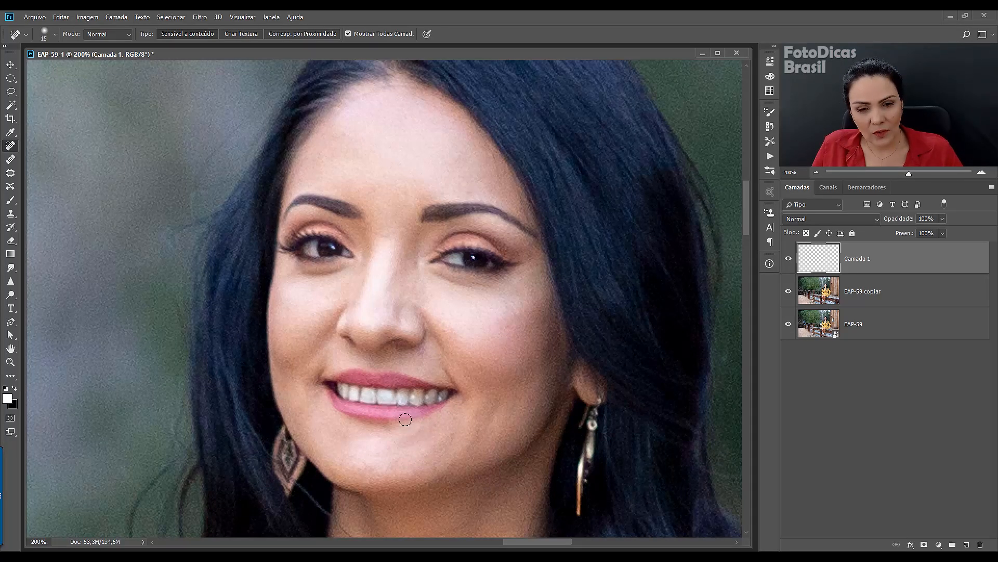
{"action": "left_click", "coordinate": [397, 403]}
{"action": "left_click", "coordinate": [390, 401]}
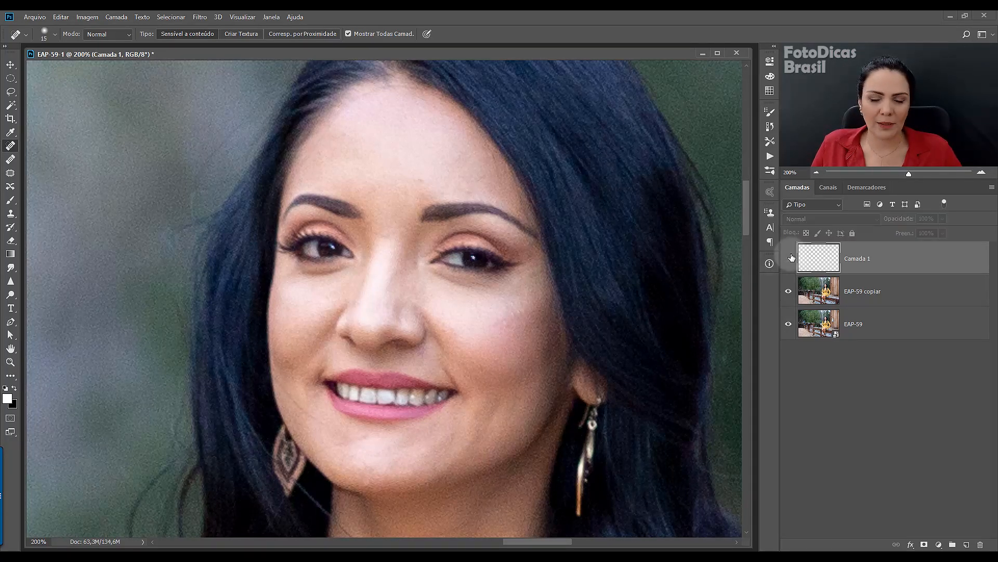
{"action": "left_click", "coordinate": [394, 399]}
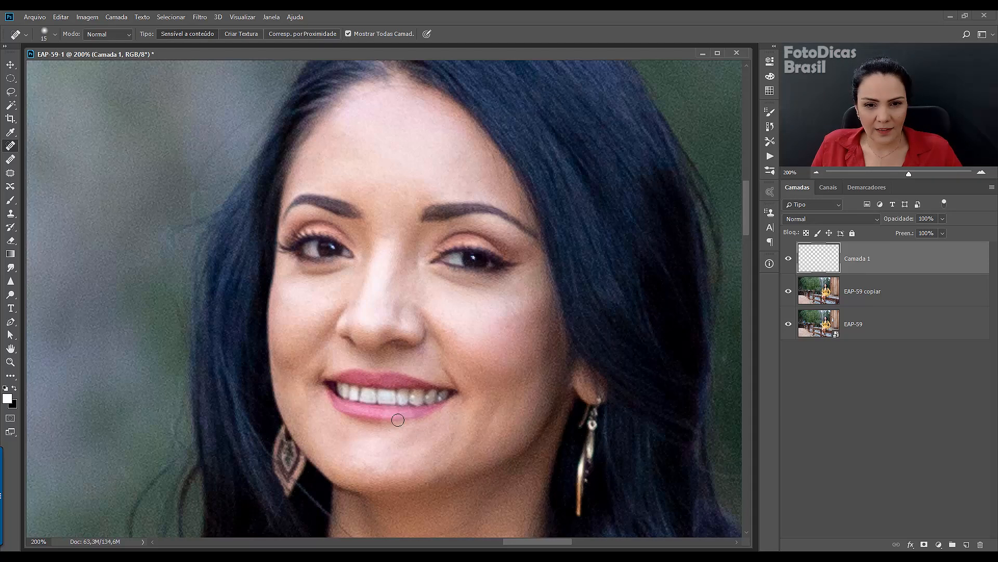
Compare the portrait with and without the Camada 1 retouching, first on the face at 200% and on the whole image.
{"action": "left_click", "coordinate": [787, 261]}
{"action": "left_click", "coordinate": [786, 263]}
{"action": "left_click", "coordinate": [786, 263]}
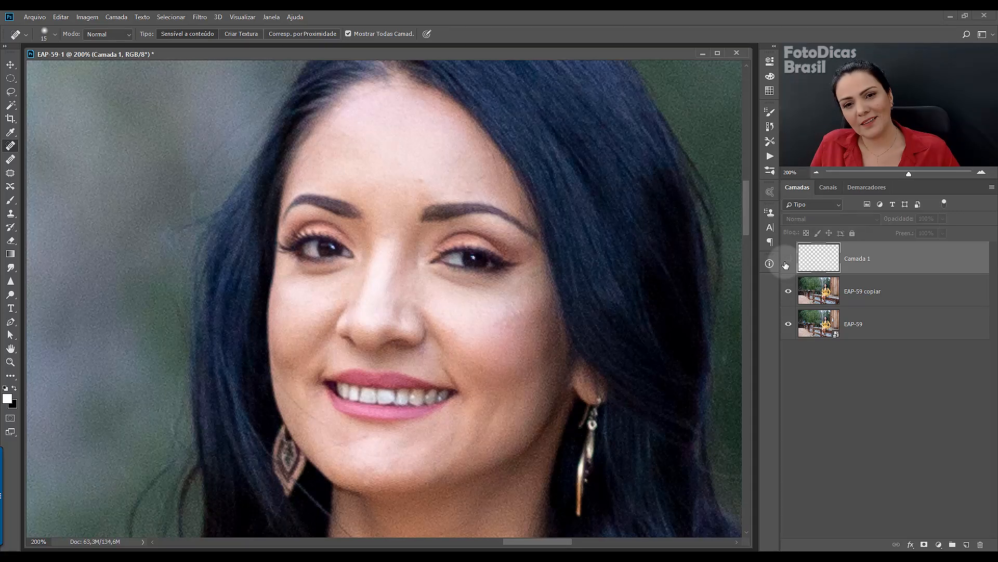
{"action": "left_click", "coordinate": [786, 264]}
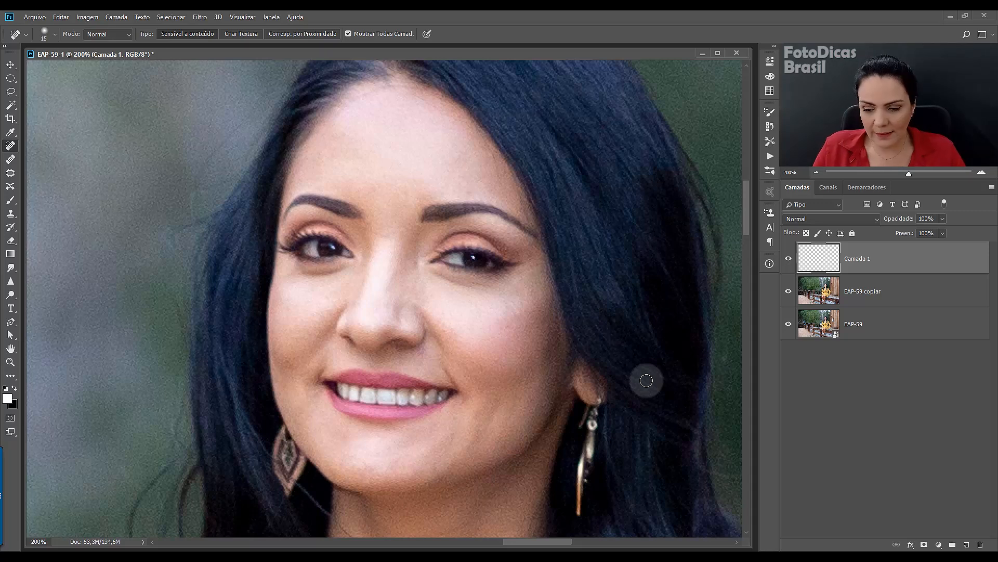
{"action": "key", "text": "ctrl+0"}
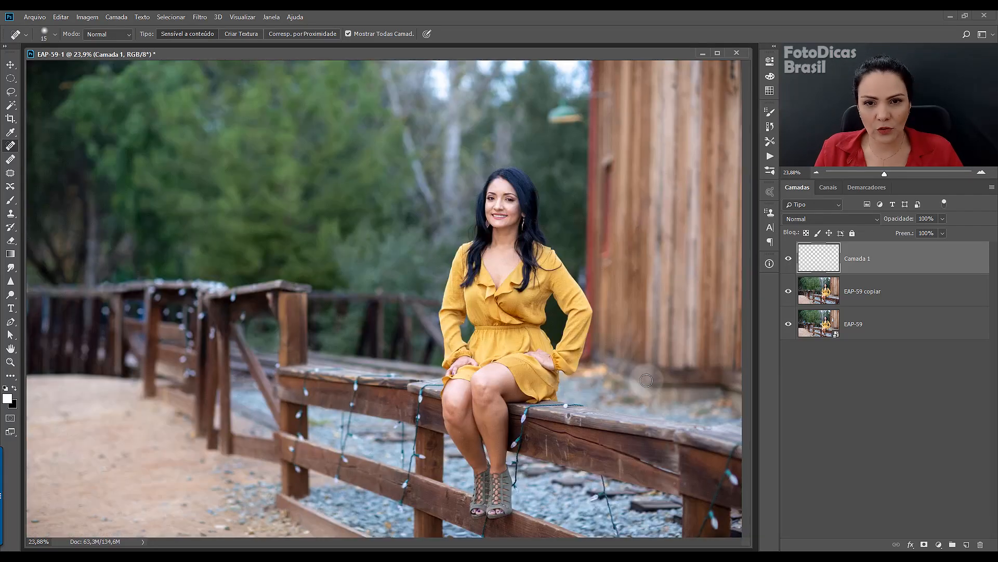
{"action": "left_click", "coordinate": [790, 260]}
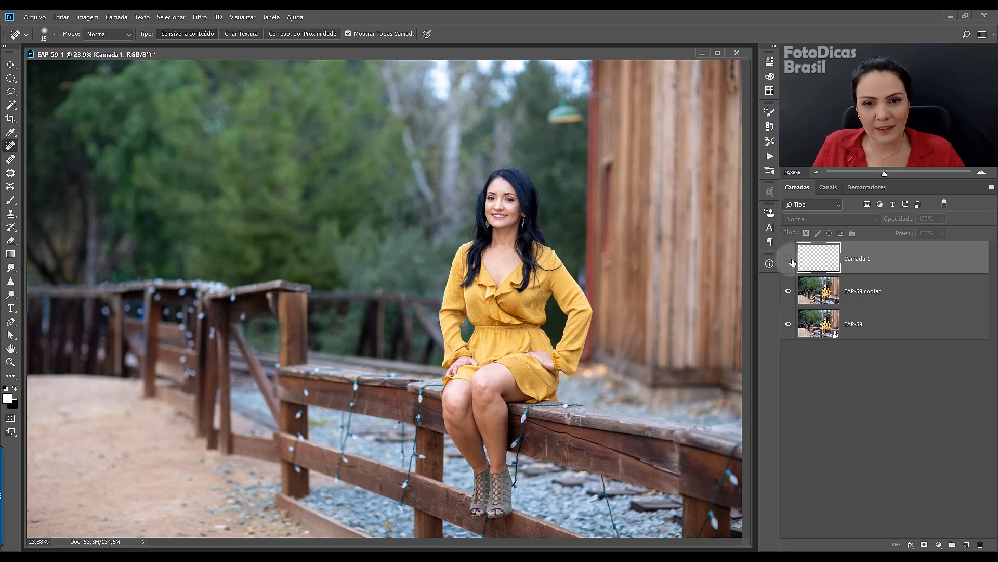
{"action": "left_click", "coordinate": [791, 260]}
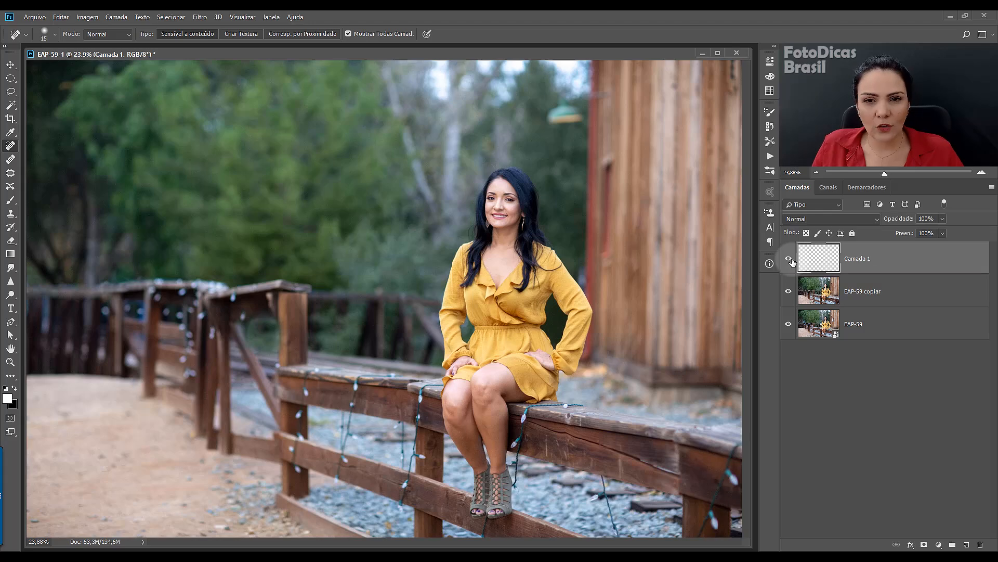
{"action": "left_click", "coordinate": [790, 260]}
{"action": "left_click", "coordinate": [791, 260]}
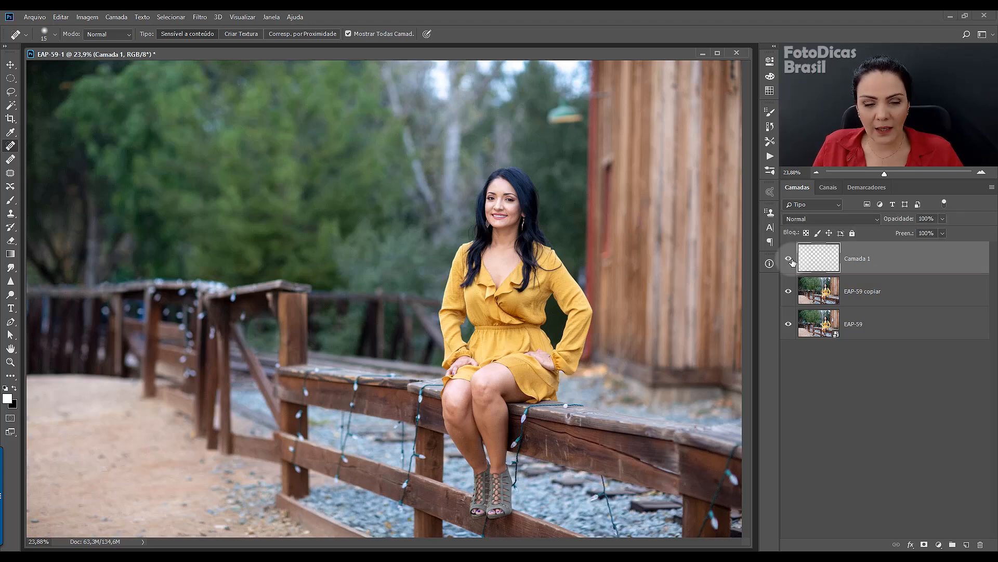
Remove the stray hair sticking up above the woman's head against the blurred background.
{"action": "key", "text": "ctrl+plus"}
{"action": "key", "text": "ctrl+plus"}
{"action": "key", "text": "ctrl+plus"}
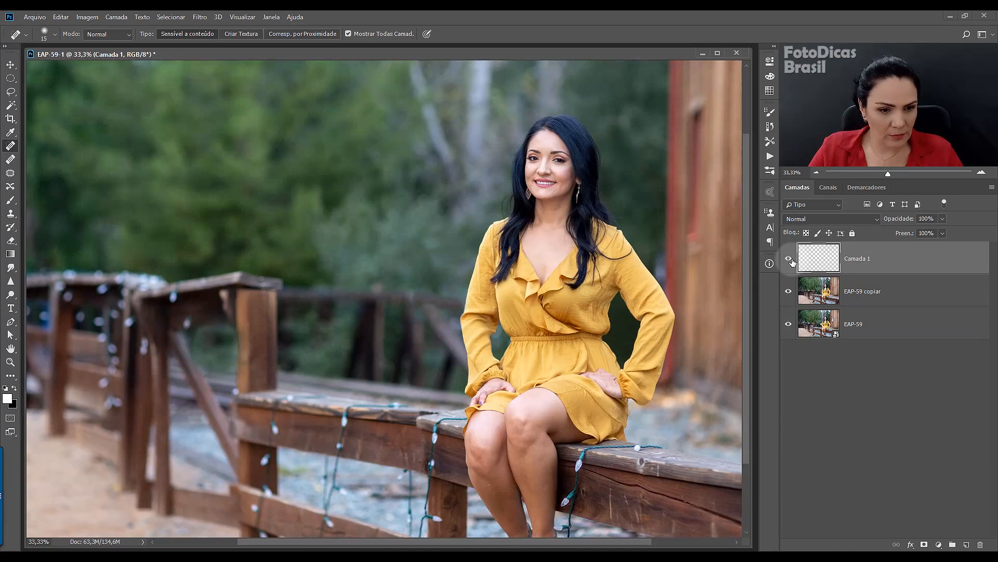
{"action": "key", "text": "ctrl+plus"}
{"action": "key", "text": "ctrl+plus"}
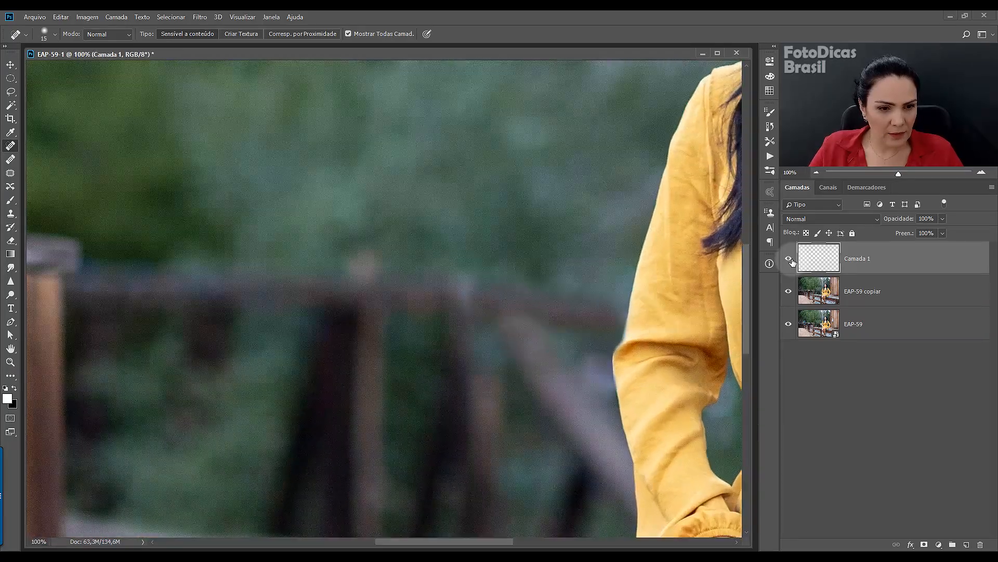
{"action": "left_click_drag", "start_coordinate": [560, 201], "coordinate": [439, 311]}
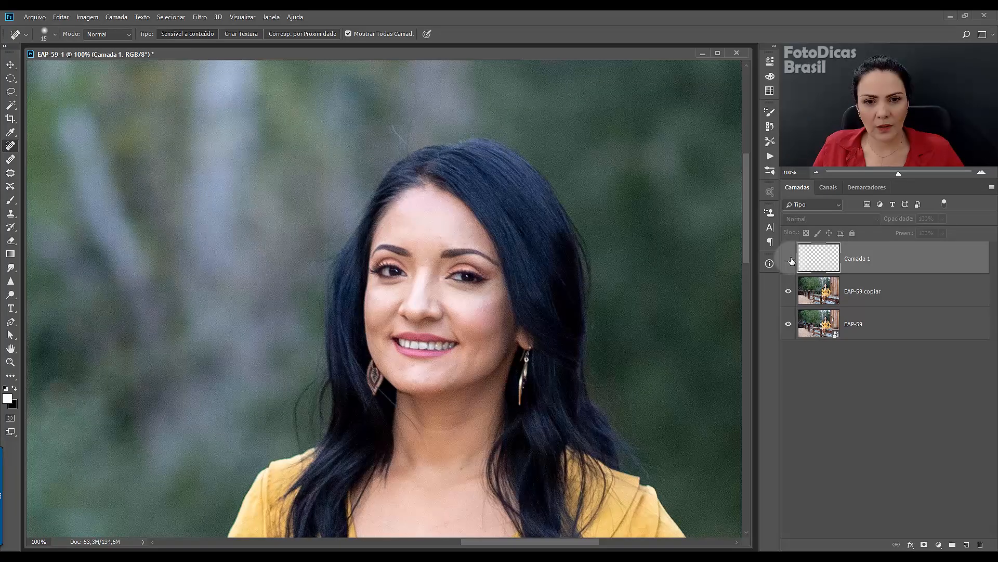
{"action": "left_click_drag", "start_coordinate": [392, 118], "coordinate": [402, 145]}
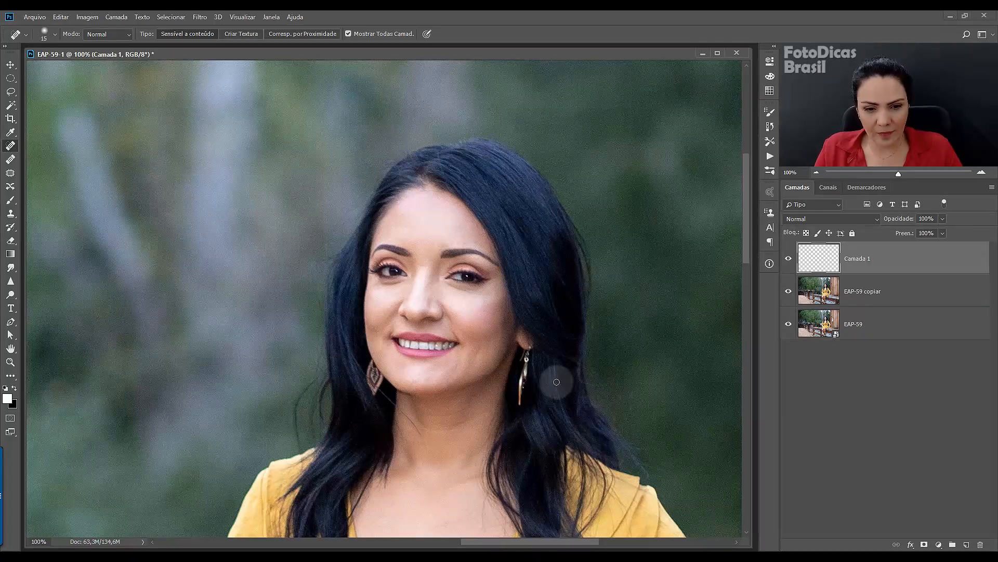
Stamp all visible layers into a new merged layer above Camada 1.
{"action": "key", "text": "ctrl+0"}
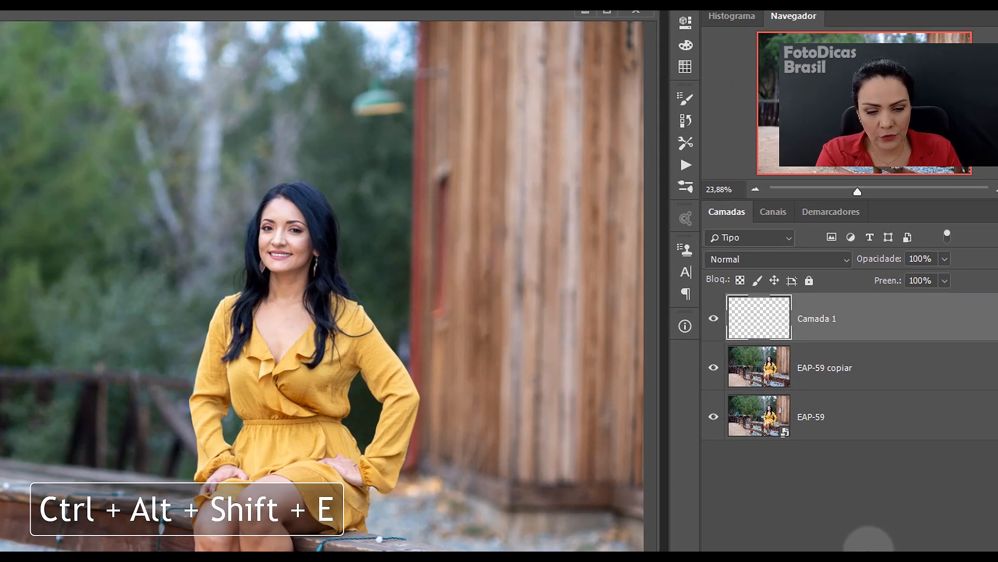
{"action": "key", "text": "ctrl+alt+shift+e"}
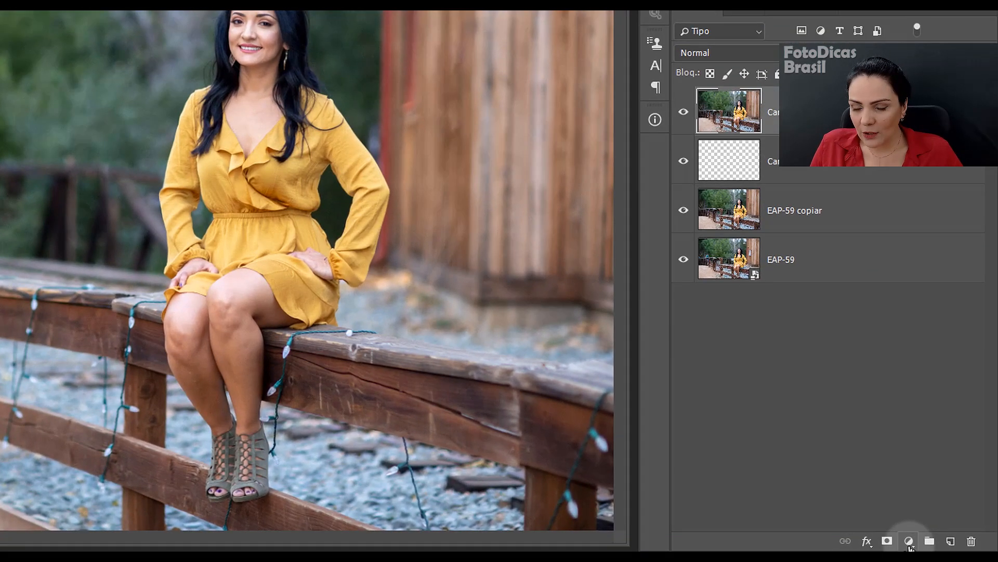
Add a Color Lookup adjustment layer with the 2Strip.look 3D LUT, and hide it.
{"action": "left_click", "coordinate": [909, 541]}
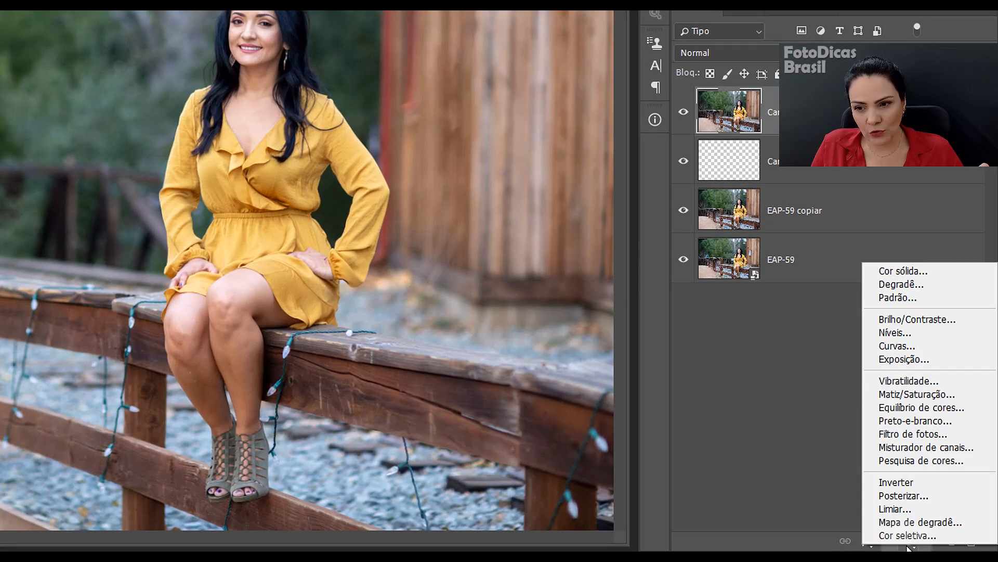
{"action": "left_click", "coordinate": [916, 461]}
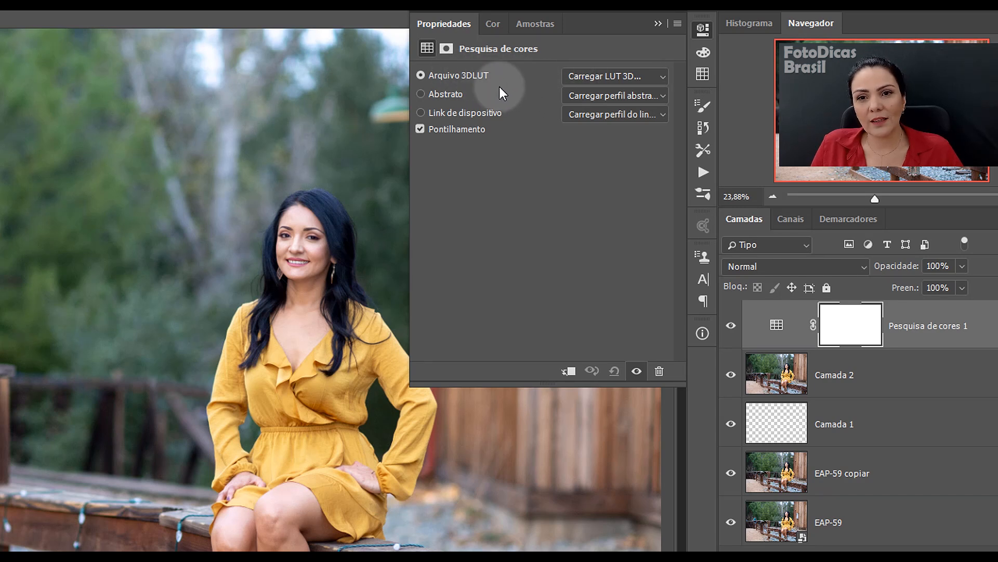
{"action": "left_click", "coordinate": [643, 76]}
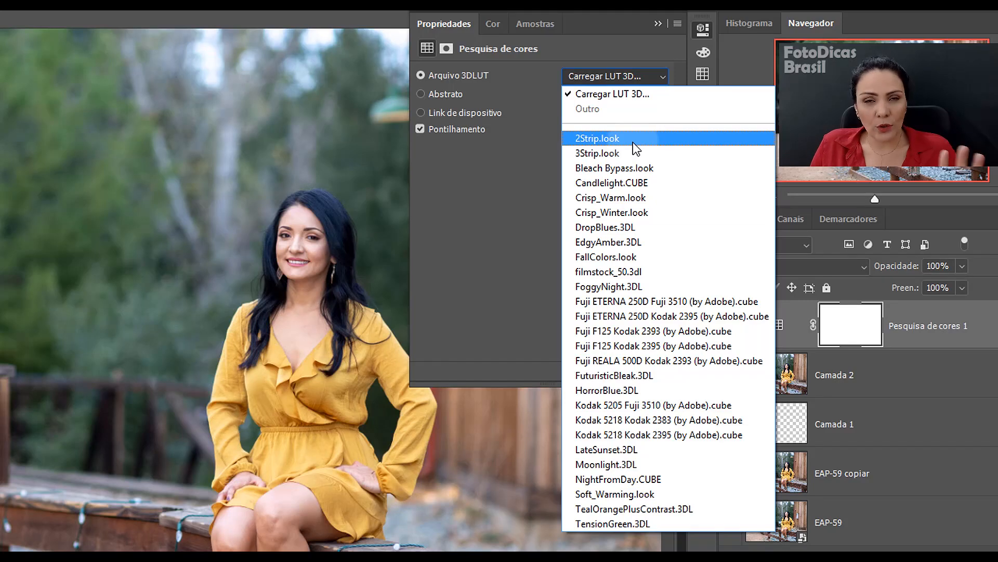
{"action": "left_click", "coordinate": [633, 139]}
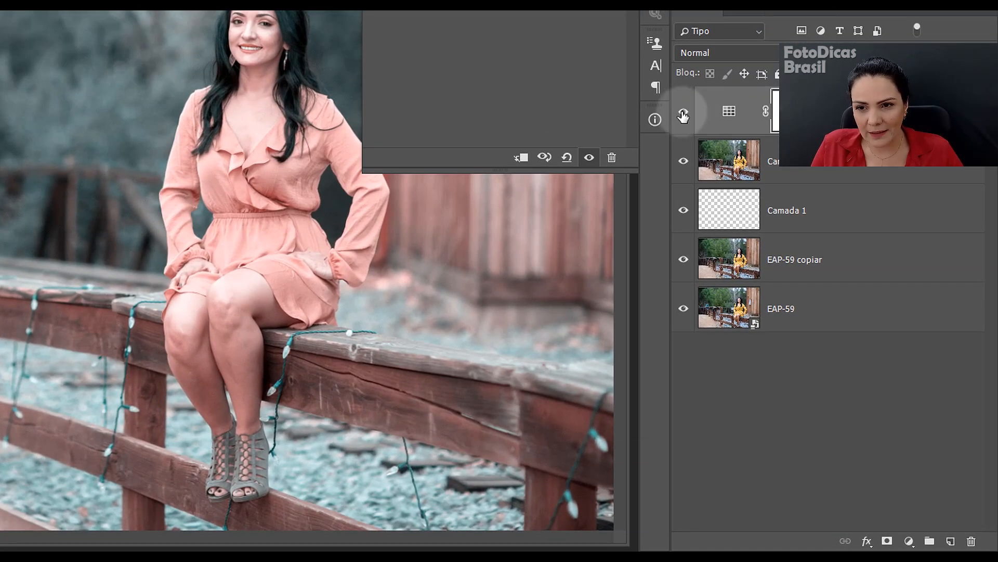
{"action": "left_click", "coordinate": [683, 113]}
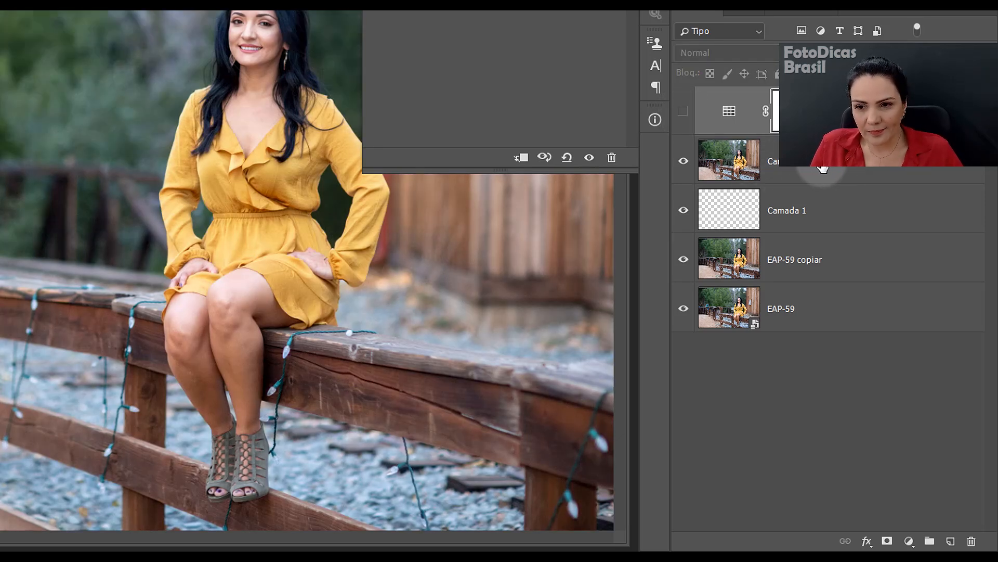
Add a Channel Mixer adjustment layer directly above the merged Camada 2 layer.
{"action": "left_click", "coordinate": [822, 168]}
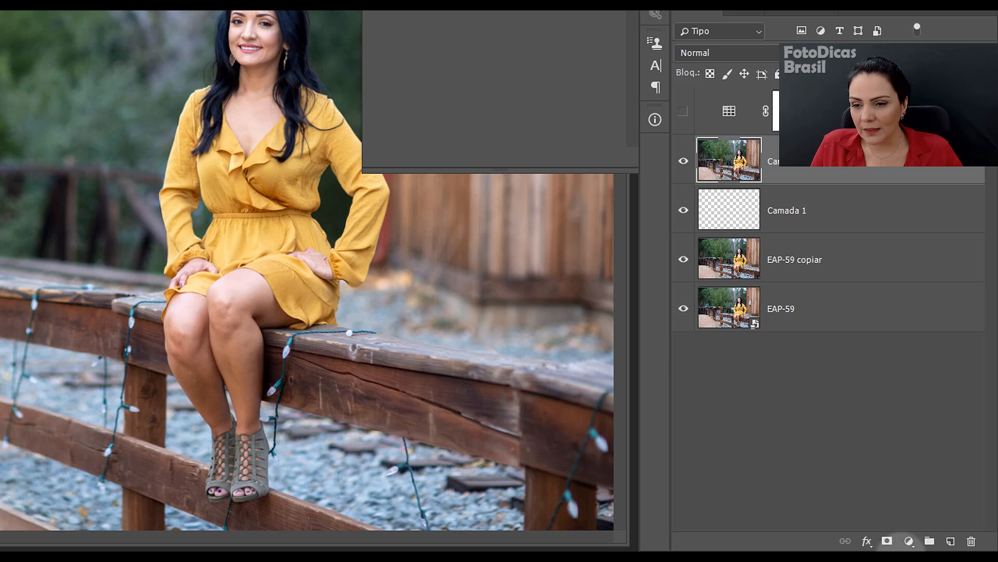
{"action": "left_click", "coordinate": [909, 542]}
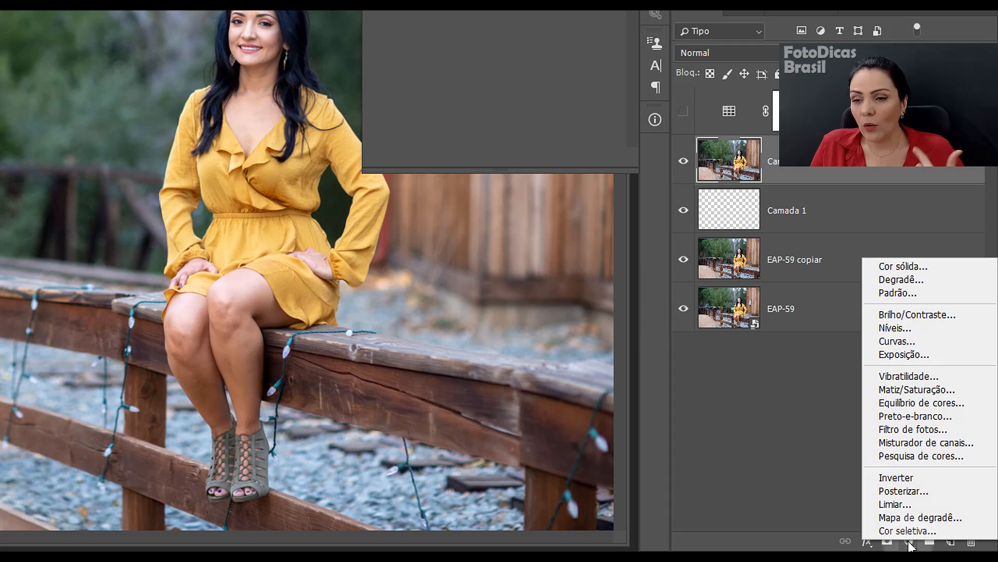
{"action": "left_click", "coordinate": [929, 442]}
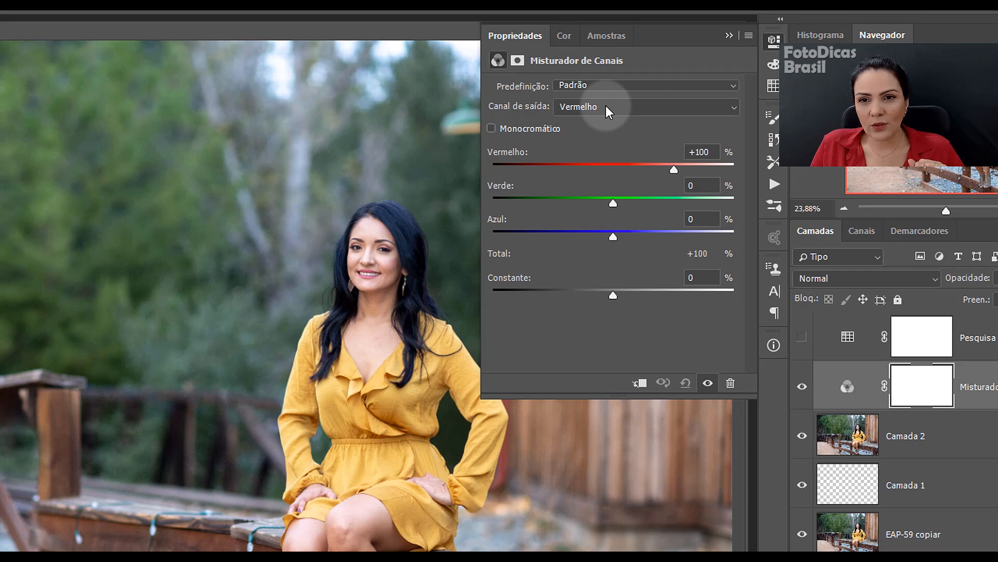
In the Channel Mixer's blue output channel, set green to 100% and blue to 0%.
{"action": "left_click", "coordinate": [607, 107]}
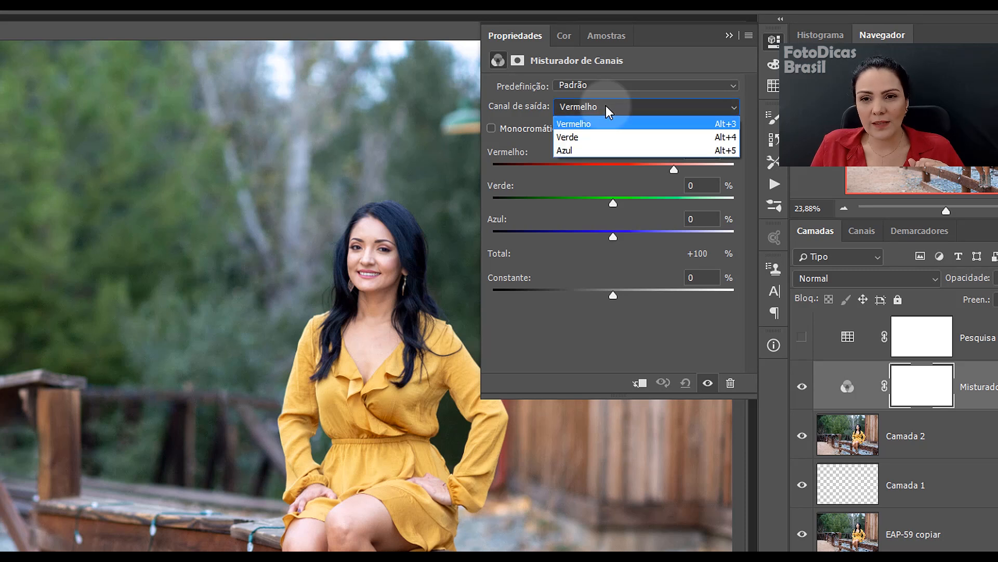
{"action": "left_click", "coordinate": [607, 149]}
{"action": "left_click", "coordinate": [702, 185]}
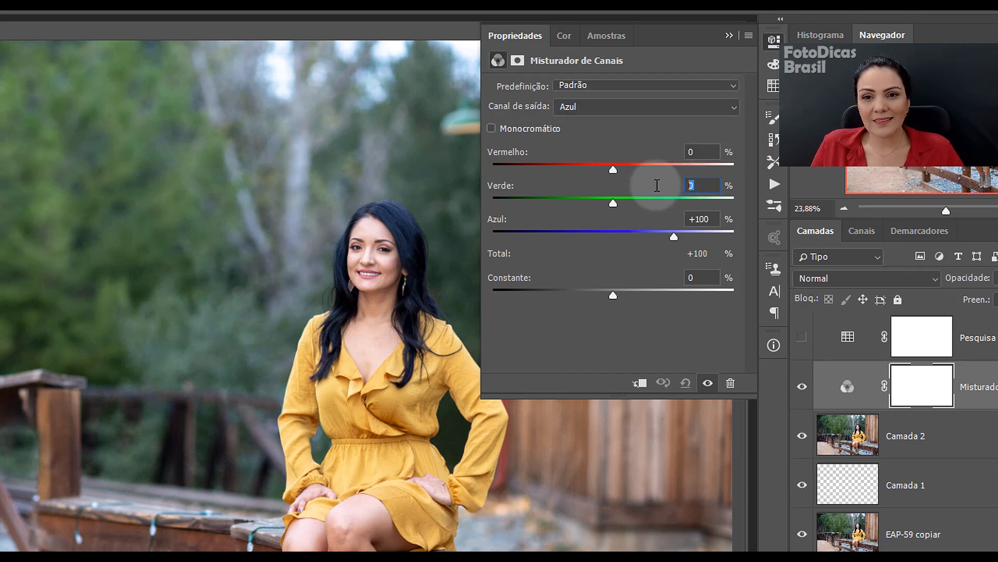
{"action": "type", "text": "100"}
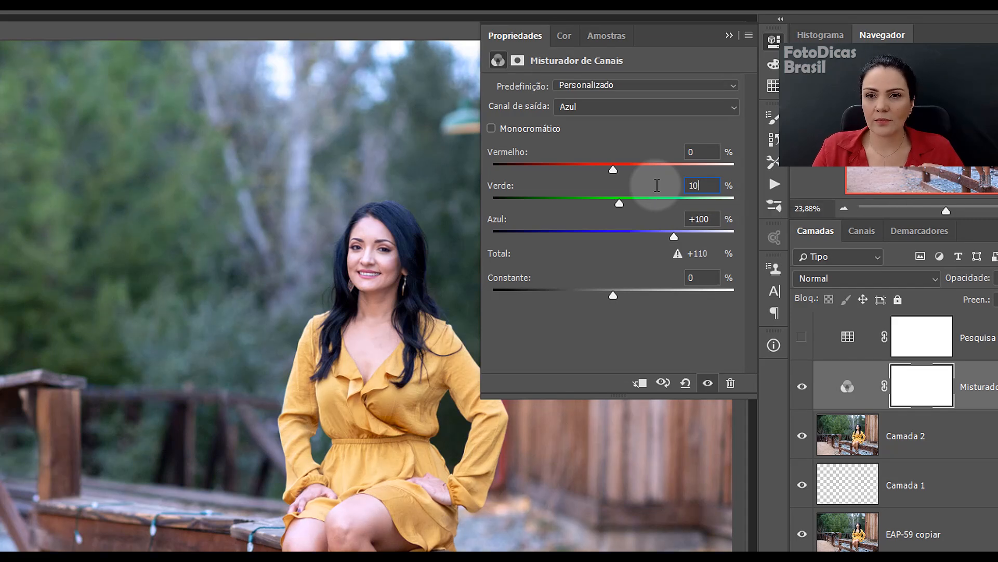
{"action": "left_click", "coordinate": [712, 221]}
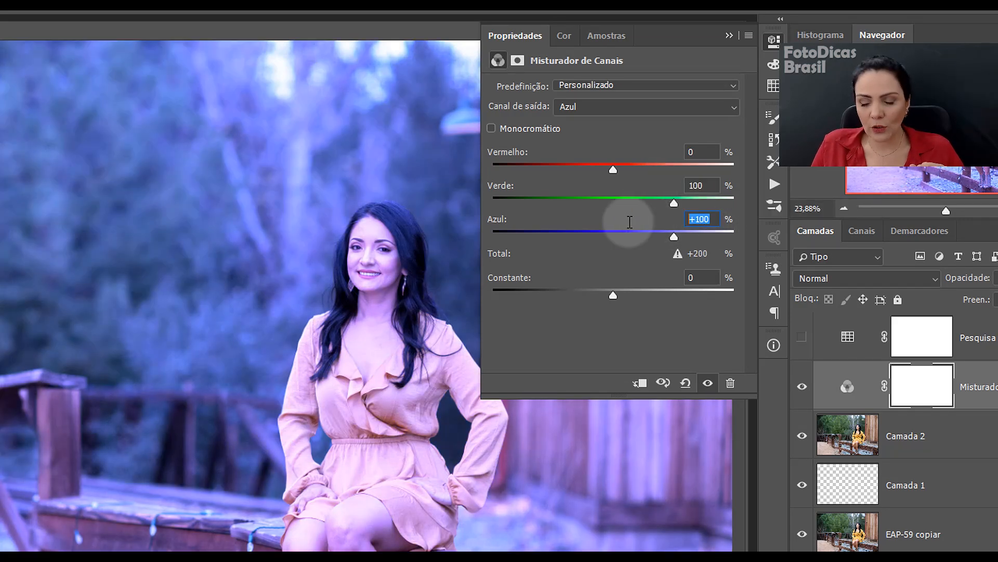
{"action": "type", "text": "0"}
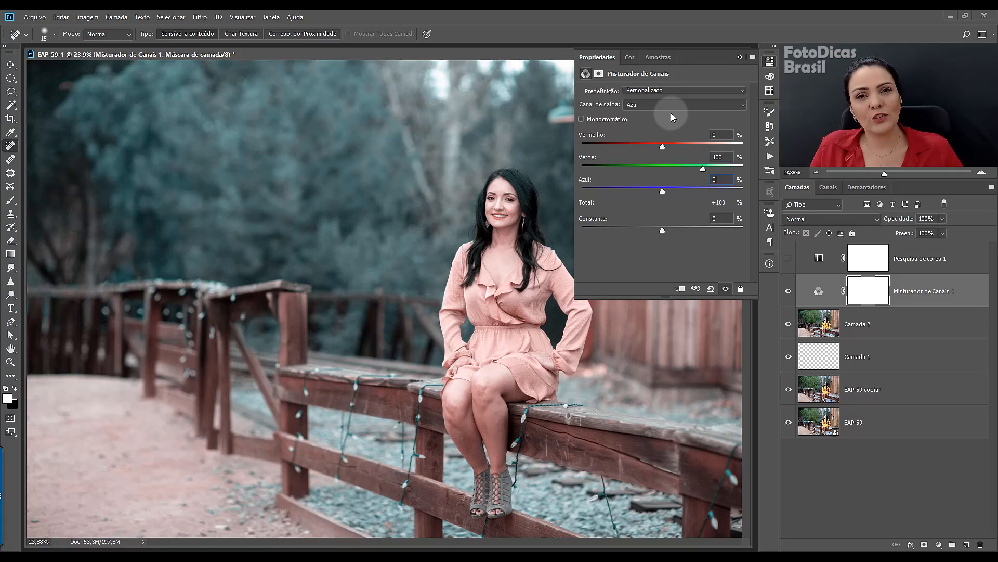
{"action": "left_click", "coordinate": [740, 56]}
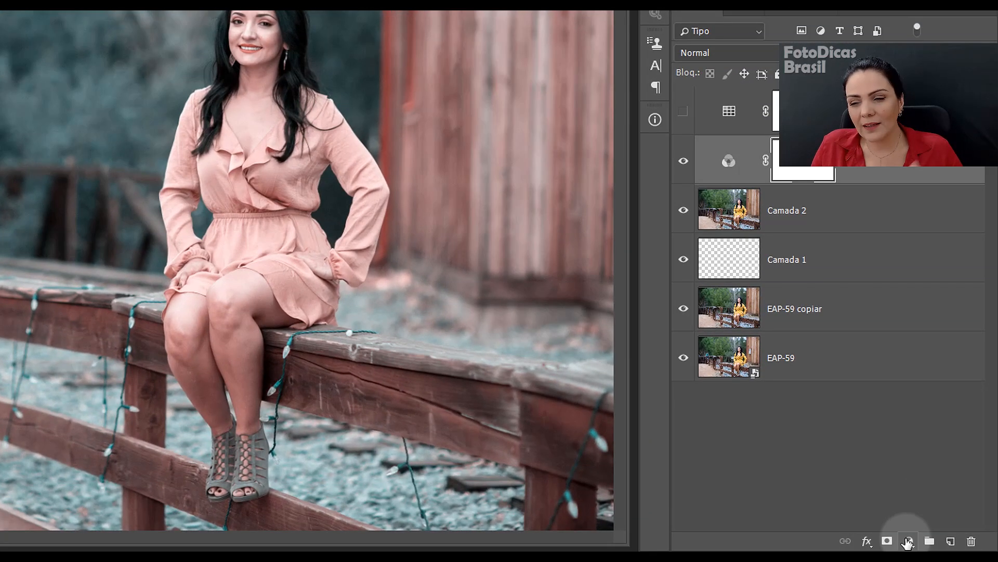
Add a Hue/Saturation adjustment layer above the Channel Mixer and raise the saturation of the cyans sampled from the background trees.
{"action": "left_click", "coordinate": [916, 541]}
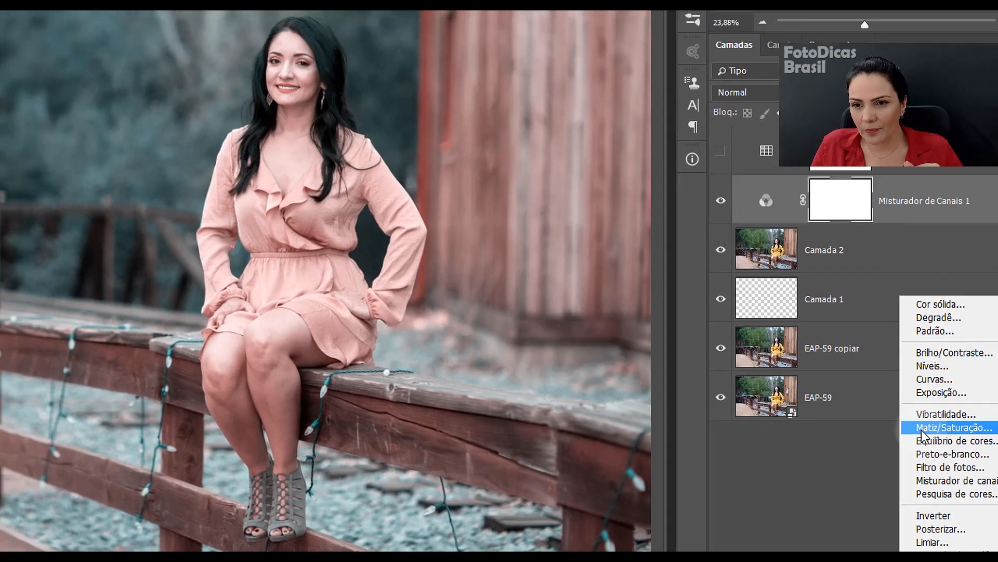
{"action": "left_click", "coordinate": [885, 391]}
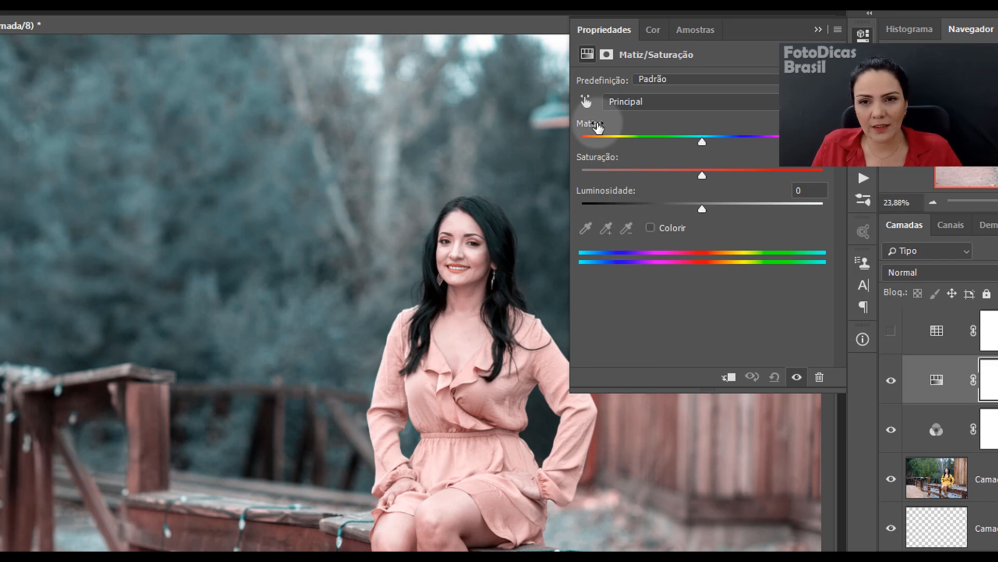
{"action": "left_click", "coordinate": [585, 102]}
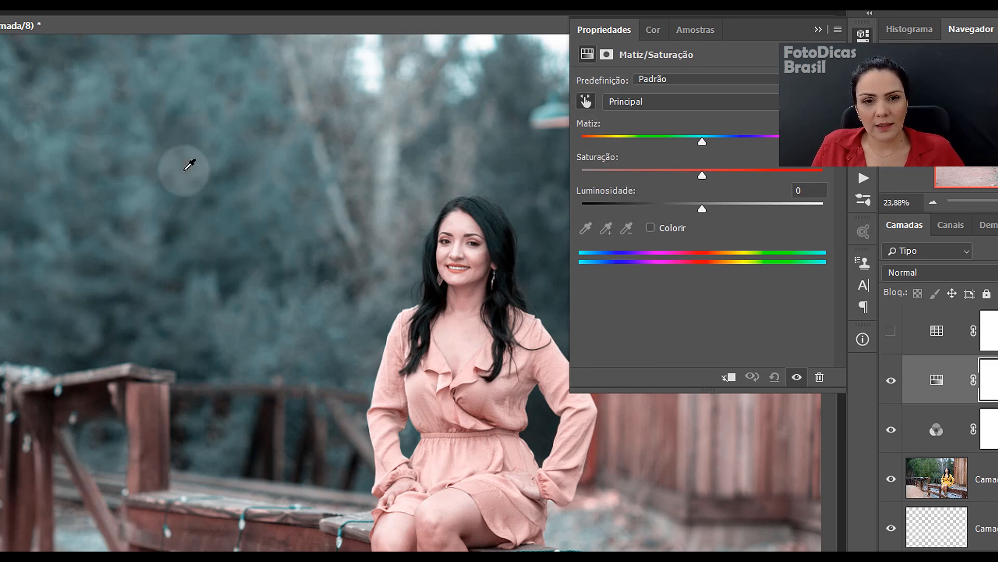
{"action": "left_click", "coordinate": [179, 155]}
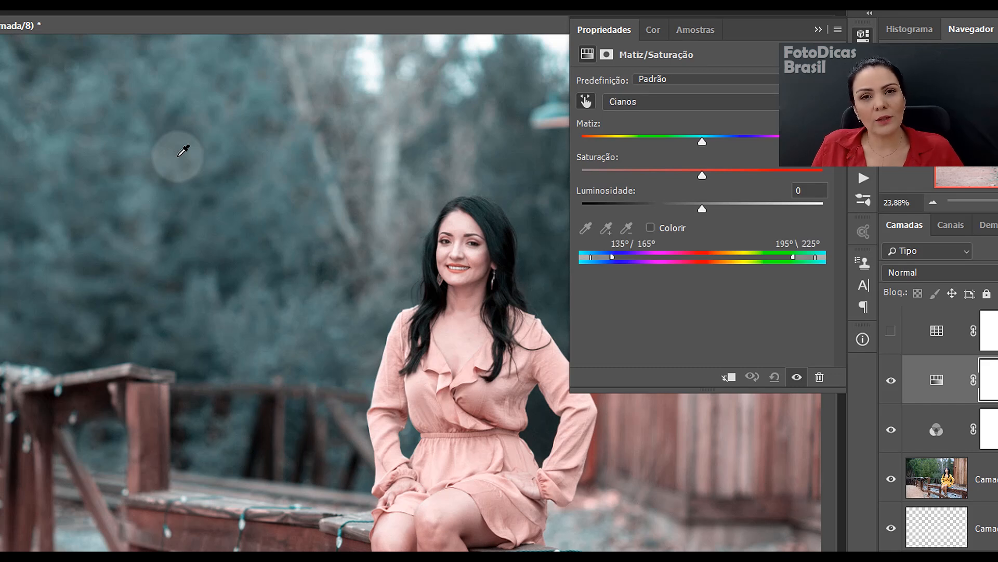
{"action": "left_click_drag", "start_coordinate": [180, 155], "coordinate": [207, 165]}
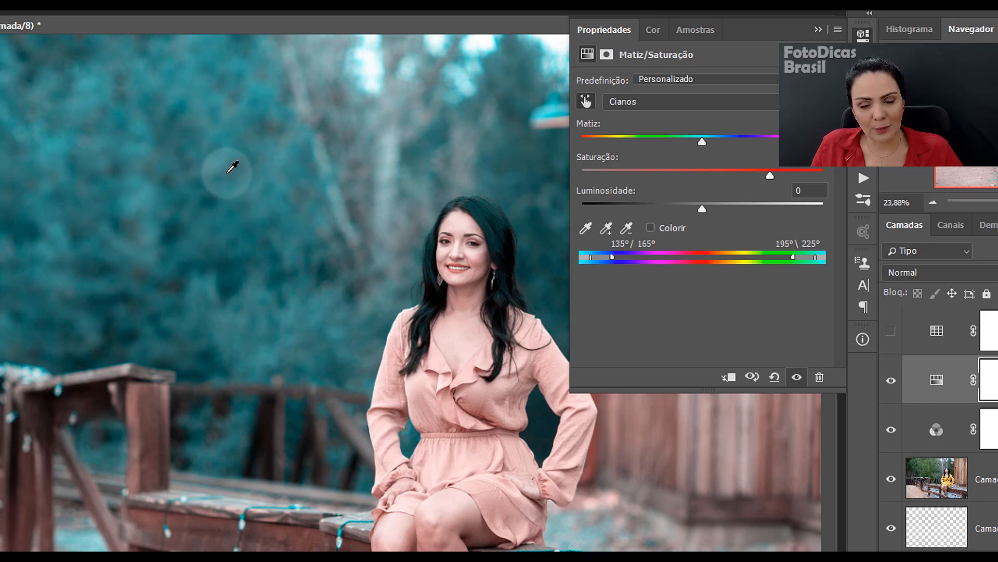
Set the saturation of the reds sampled from the dress to +26.
{"action": "left_click", "coordinate": [429, 405]}
{"action": "left_click_drag", "start_coordinate": [429, 405], "coordinate": [448, 407]}
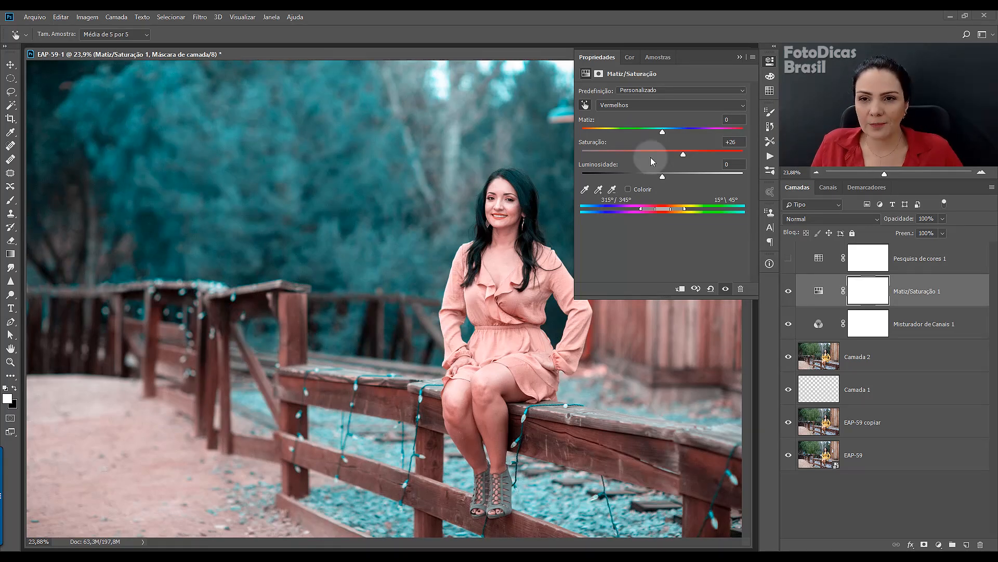
Delete the Hue/Saturation and Channel Mixer adjustment layers and make the Color Lookup layer visible.
{"action": "left_click", "coordinate": [741, 56]}
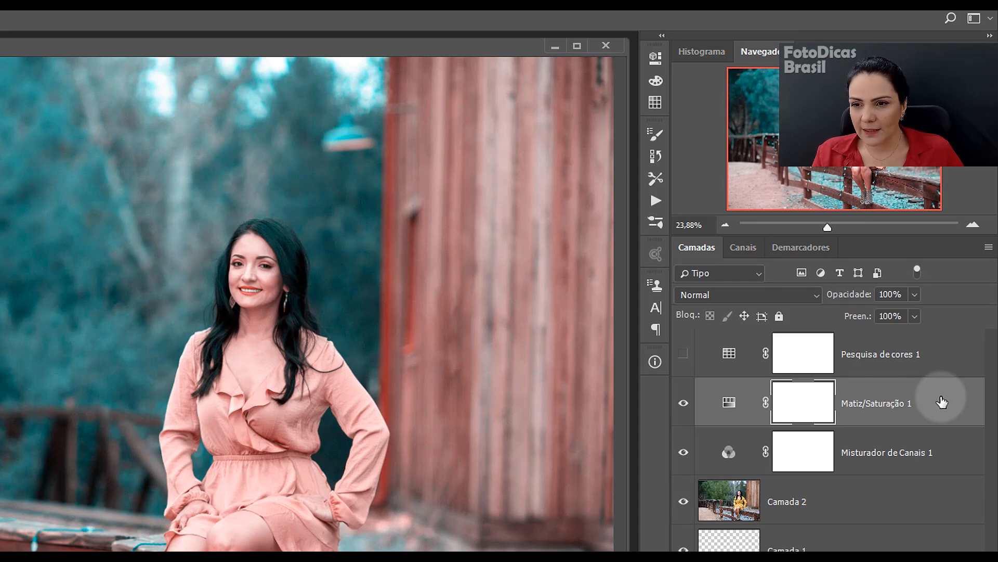
{"action": "key", "text": "Delete"}
{"action": "key", "text": "Delete"}
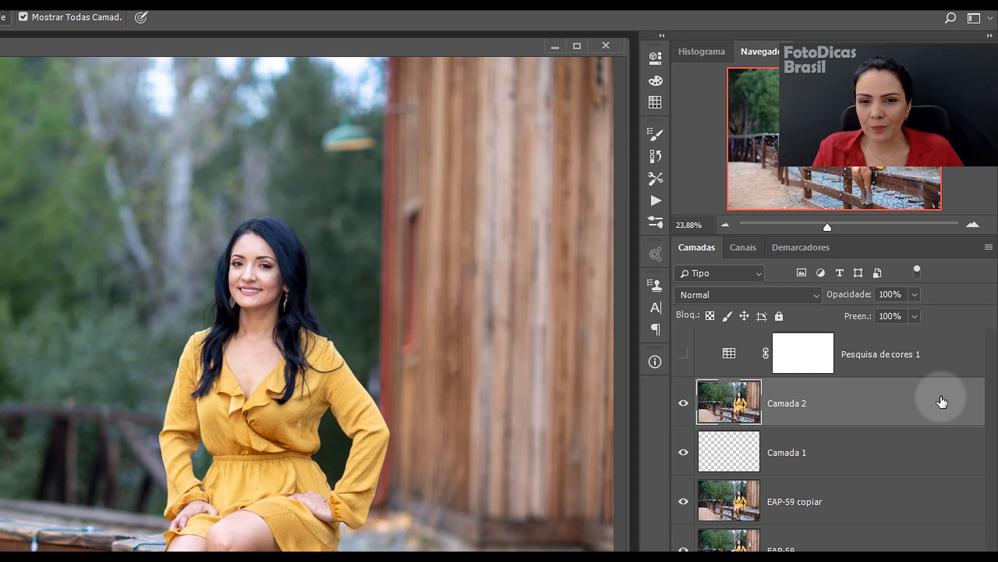
{"action": "left_click", "coordinate": [683, 353]}
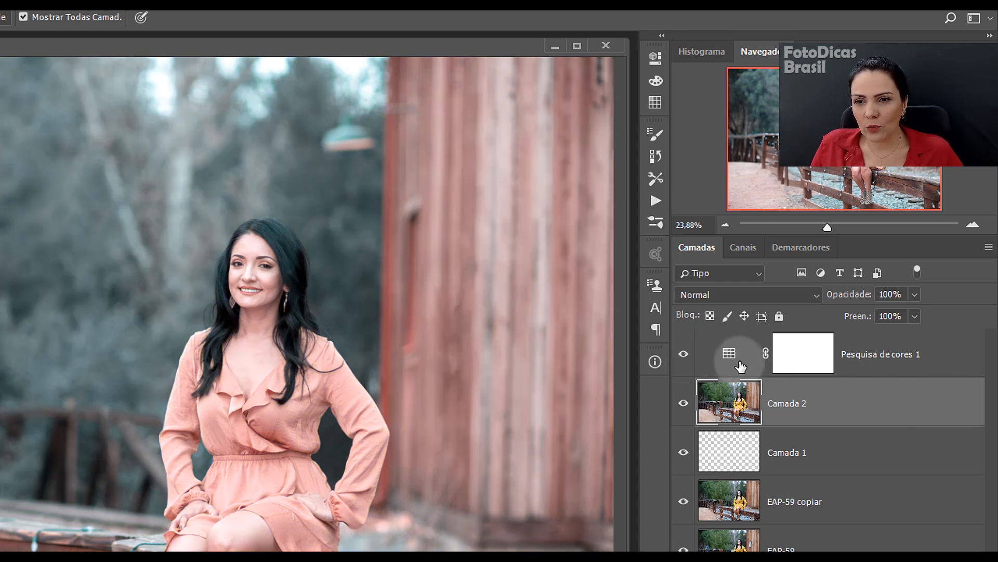
Apply the EdgyAmber.3DL look to the Color Lookup layer and set the layer's opacity to 39%.
{"action": "left_click", "coordinate": [727, 361]}
{"action": "double_click", "coordinate": [727, 358]}
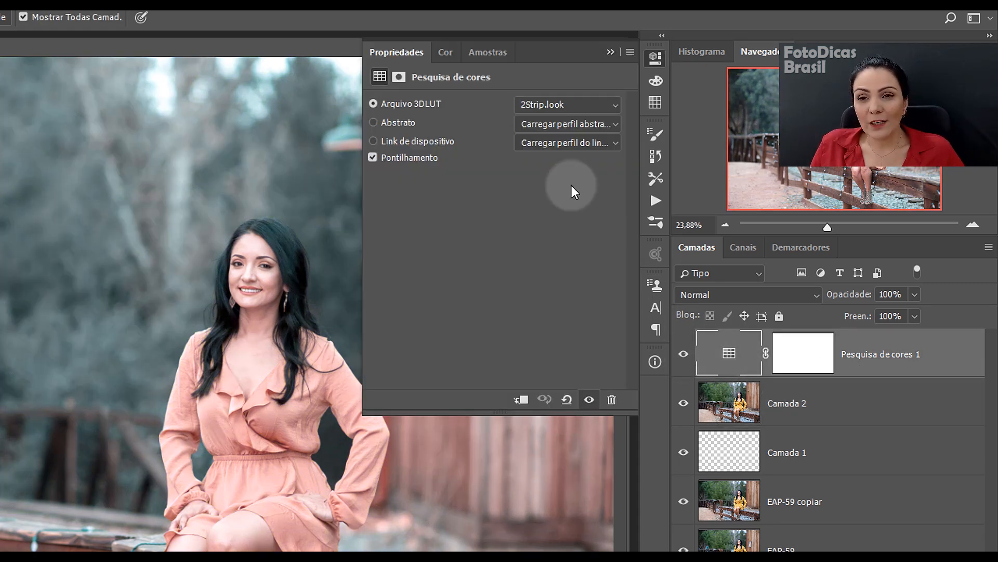
{"action": "left_click", "coordinate": [559, 104]}
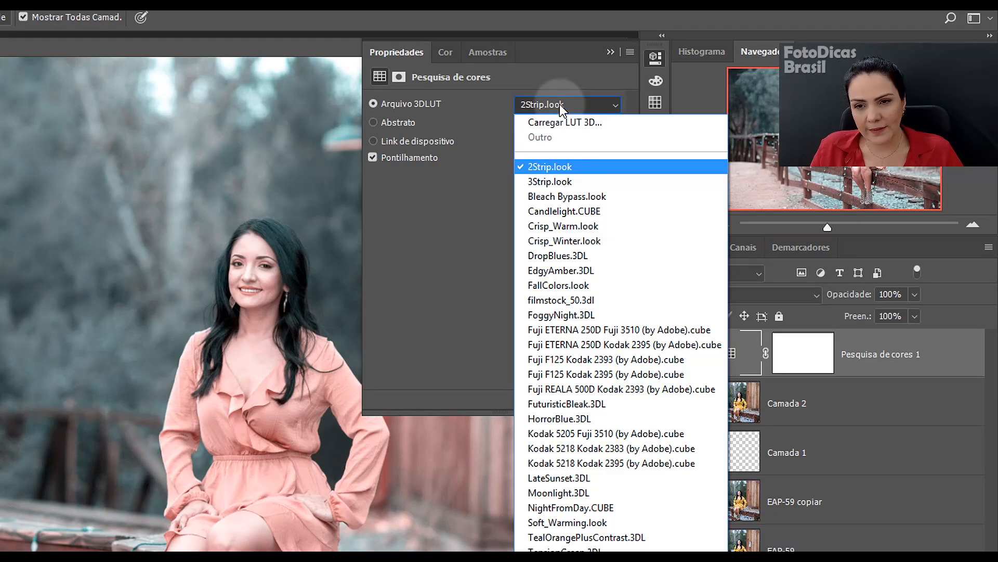
{"action": "left_click", "coordinate": [578, 266]}
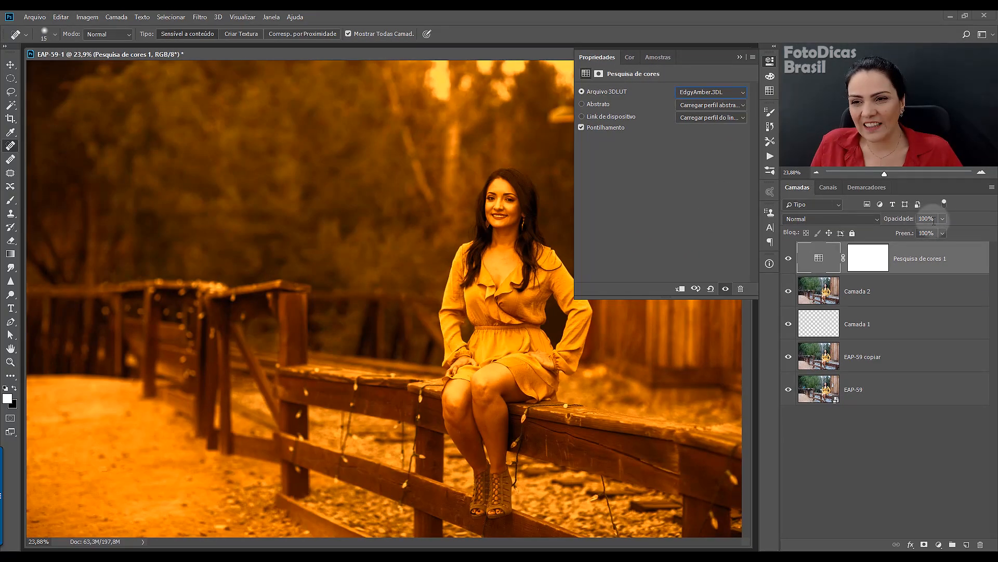
{"action": "left_click", "coordinate": [931, 219]}
{"action": "type", "text": "30"}
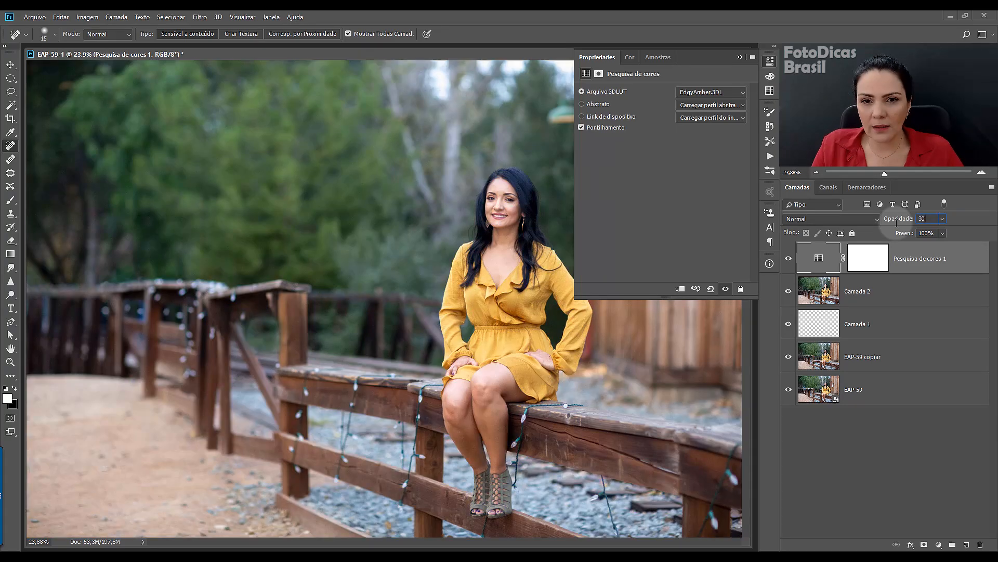
{"action": "left_click_drag", "start_coordinate": [900, 221], "coordinate": [903, 224]}
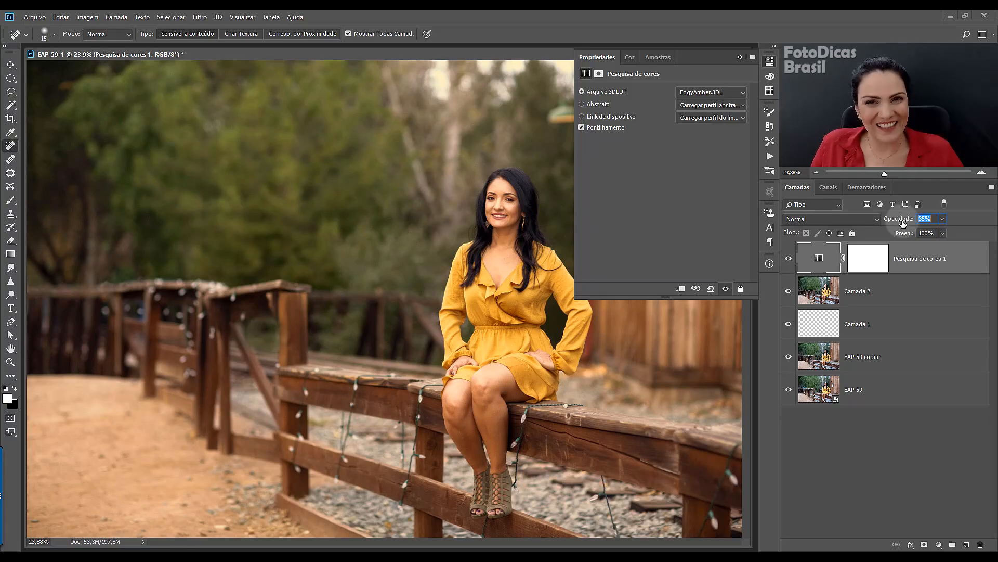
{"action": "left_click_drag", "start_coordinate": [903, 224], "coordinate": [905, 223]}
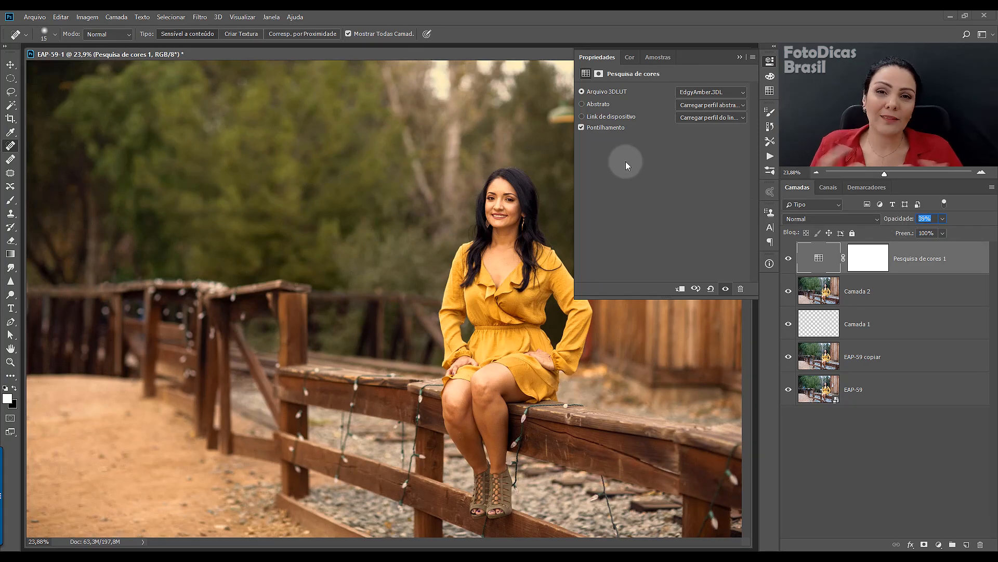
Try the FoggyNight.3DL look at 74% opacity and the Moonlight.3DL look on the Color Lookup layer.
{"action": "left_click", "coordinate": [687, 93]}
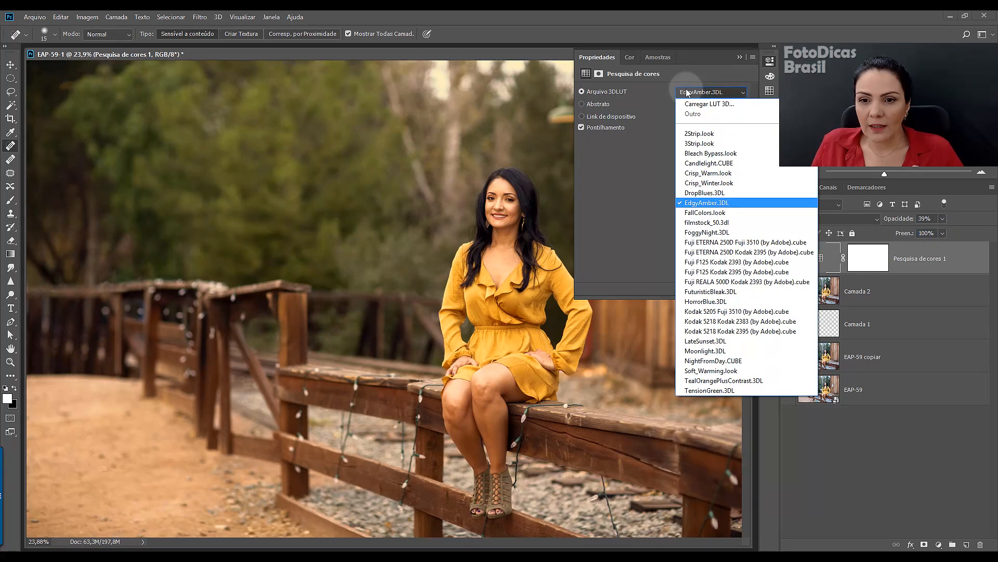
{"action": "left_click", "coordinate": [759, 232]}
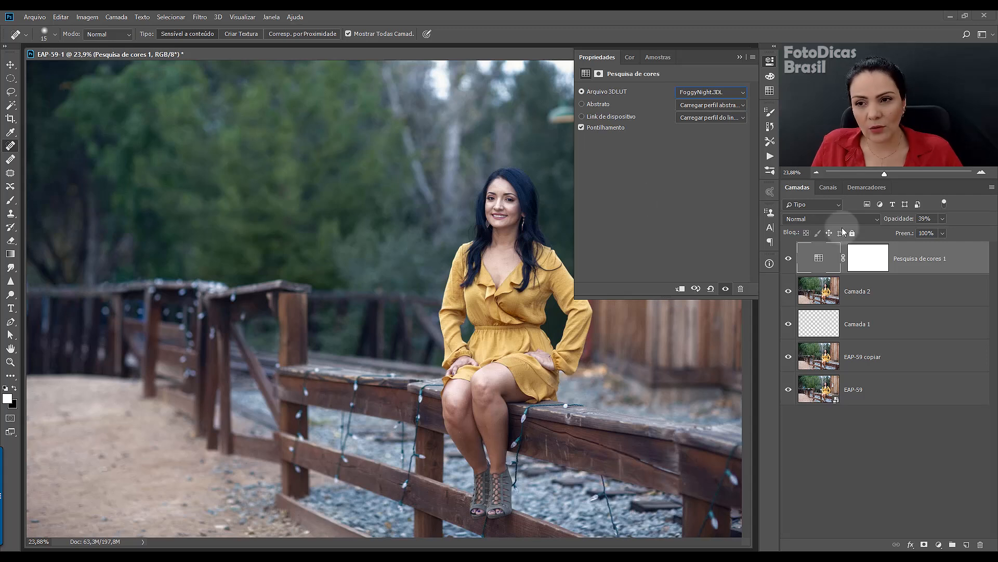
{"action": "mouse_move", "coordinate": [898, 219]}
{"action": "left_mouse_down"}
{"action": "mouse_move", "coordinate": [888, 222]}
{"action": "mouse_move", "coordinate": [910, 221]}
{"action": "mouse_move", "coordinate": [884, 219]}
{"action": "left_mouse_up"}
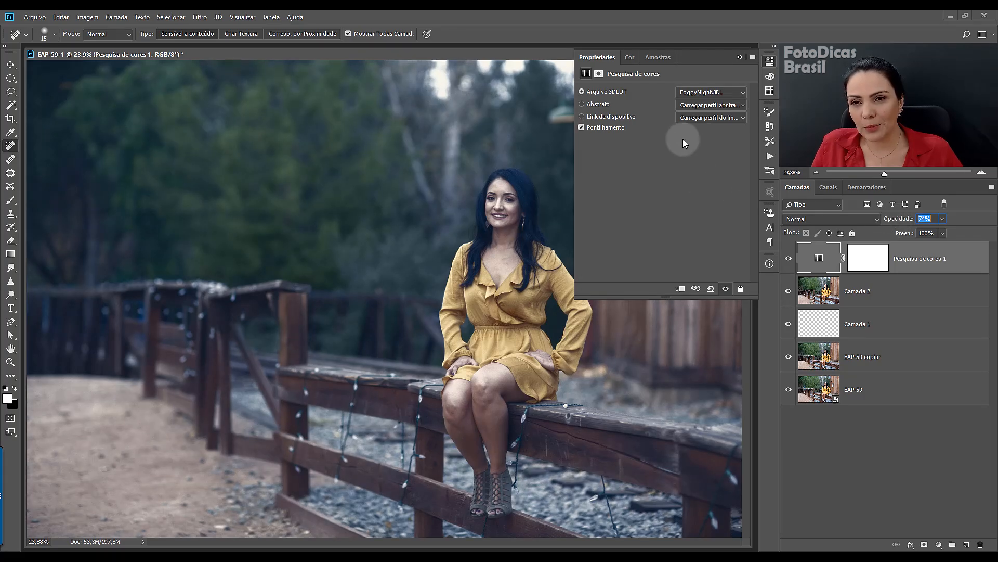
{"action": "left_click", "coordinate": [699, 95]}
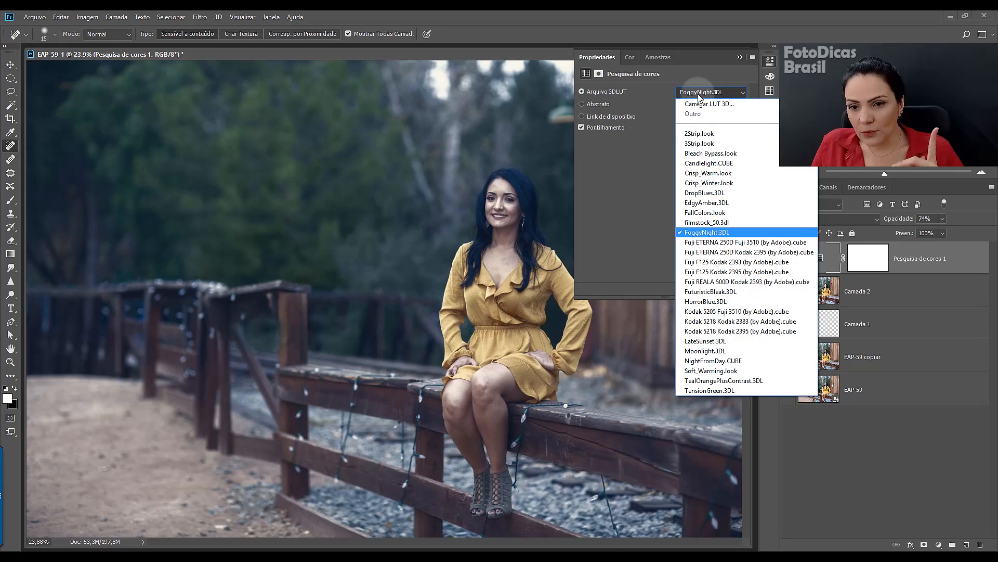
{"action": "left_click", "coordinate": [720, 354]}
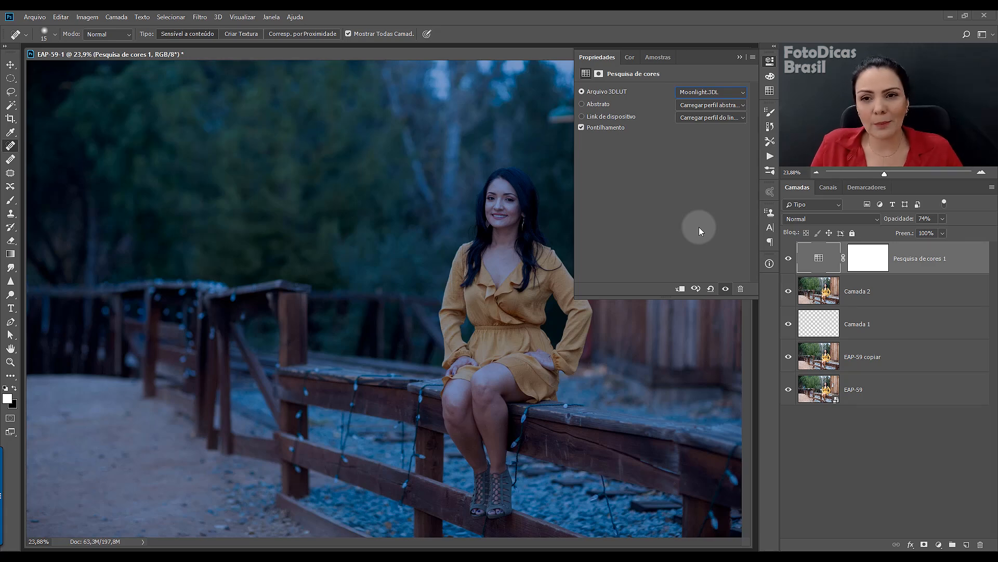
Apply the FoggyNight.3DL look to the Color Lookup layer at 80% opacity and compare the photo with and without it.
{"action": "left_click", "coordinate": [704, 94]}
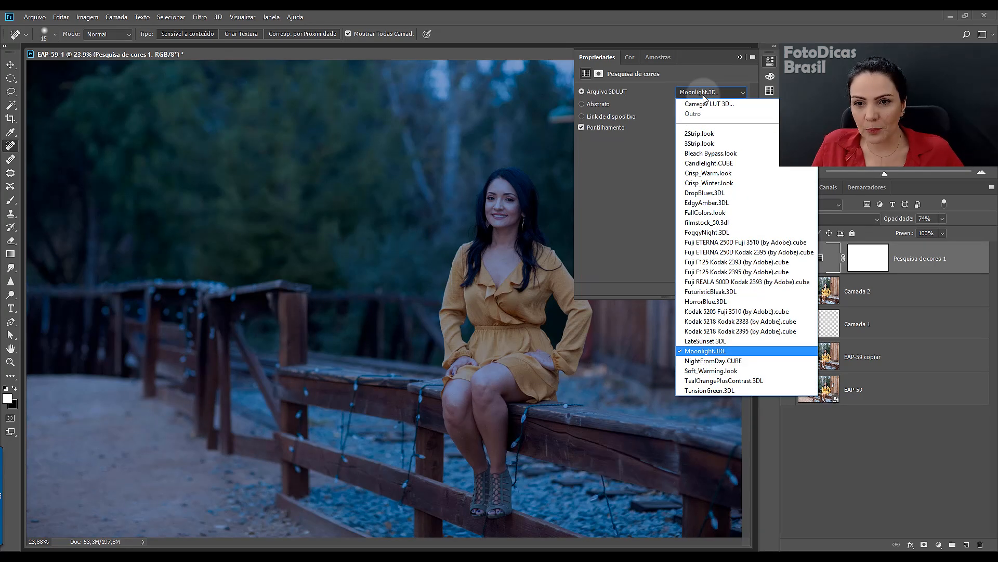
{"action": "left_click", "coordinate": [747, 232]}
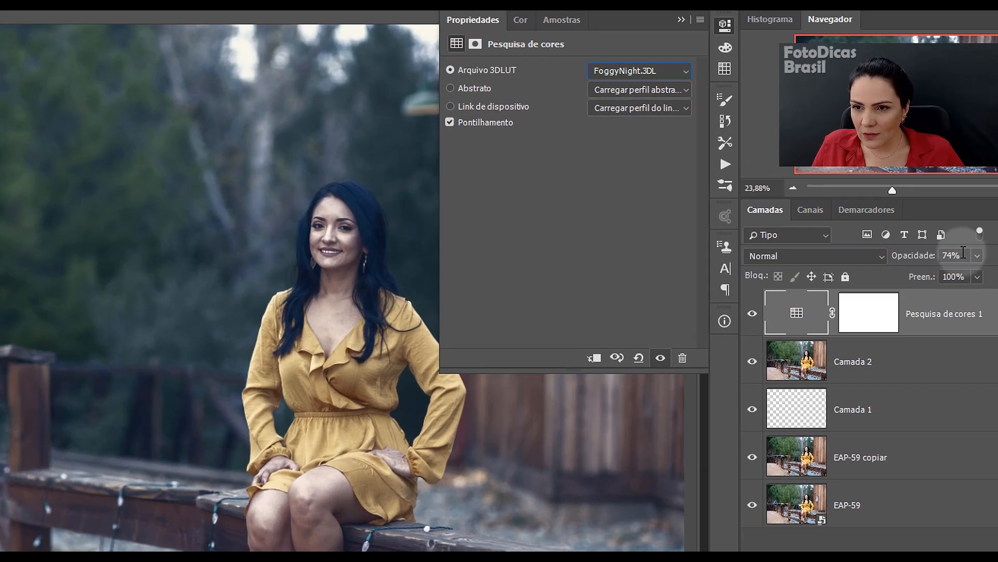
{"action": "left_click", "coordinate": [916, 219]}
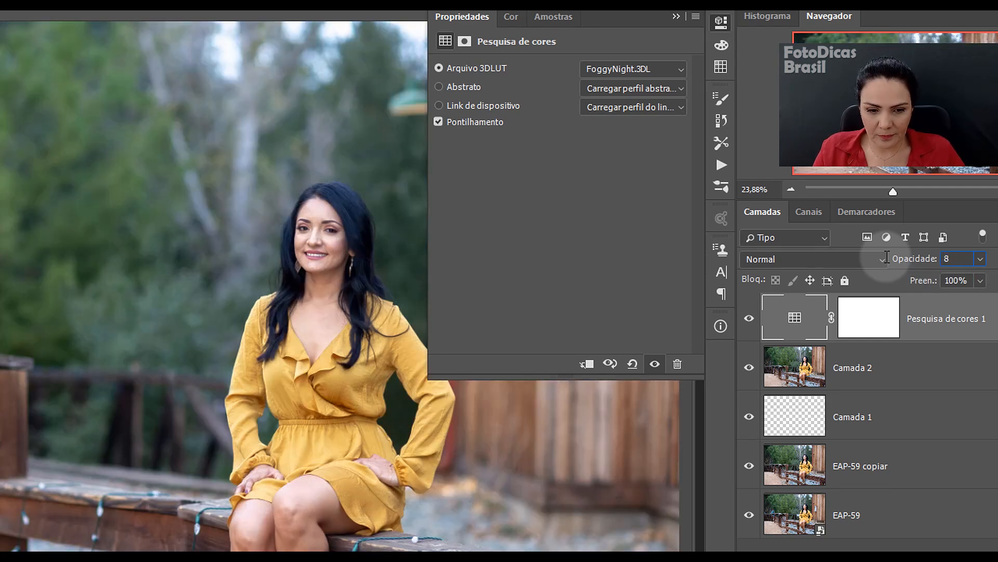
{"action": "type", "text": "0"}
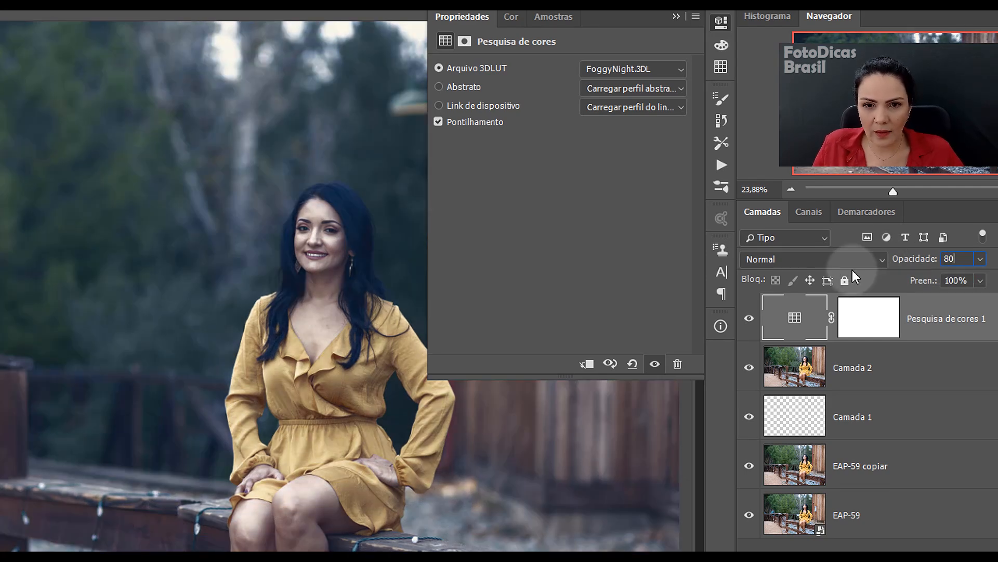
{"action": "left_click", "coordinate": [675, 16]}
{"action": "left_click", "coordinate": [749, 319]}
{"action": "left_click", "coordinate": [750, 321]}
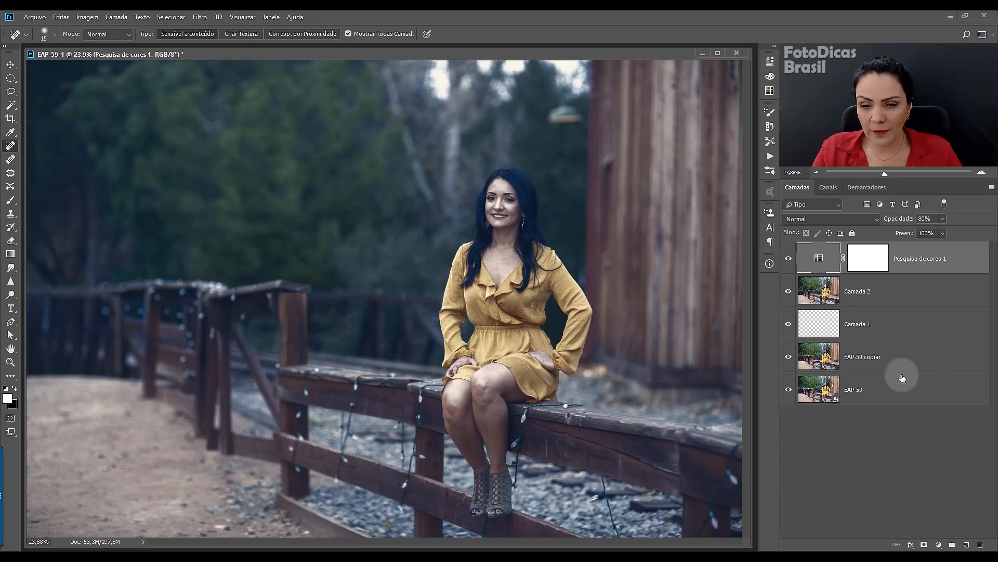
Select the Color Lookup layer's mask and set up a black brush with a 425 px diameter and 10% hardness.
{"action": "key", "text": "ctrl+plus"}
{"action": "key", "text": "ctrl+plus"}
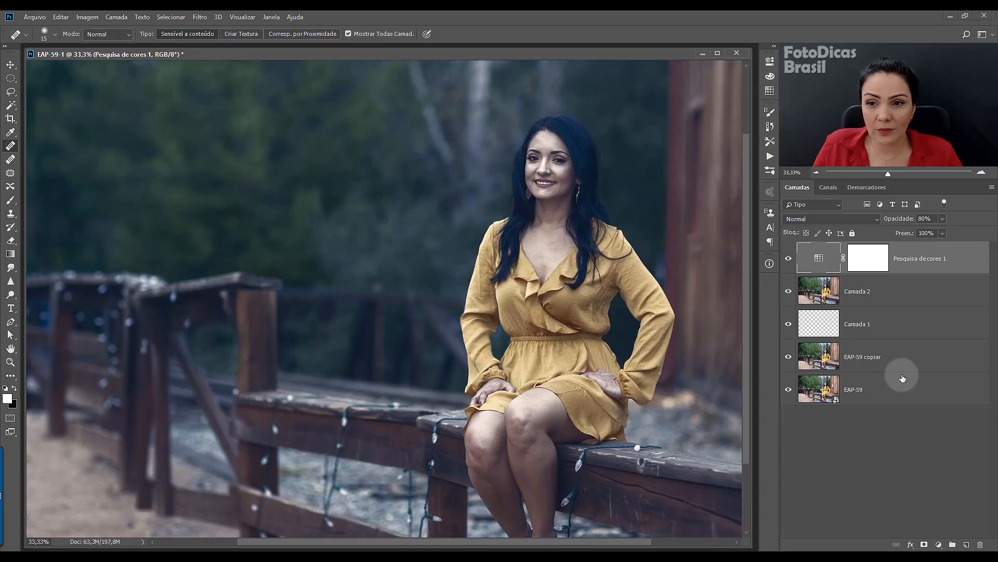
{"action": "left_click_drag", "start_coordinate": [501, 281], "coordinate": [430, 272]}
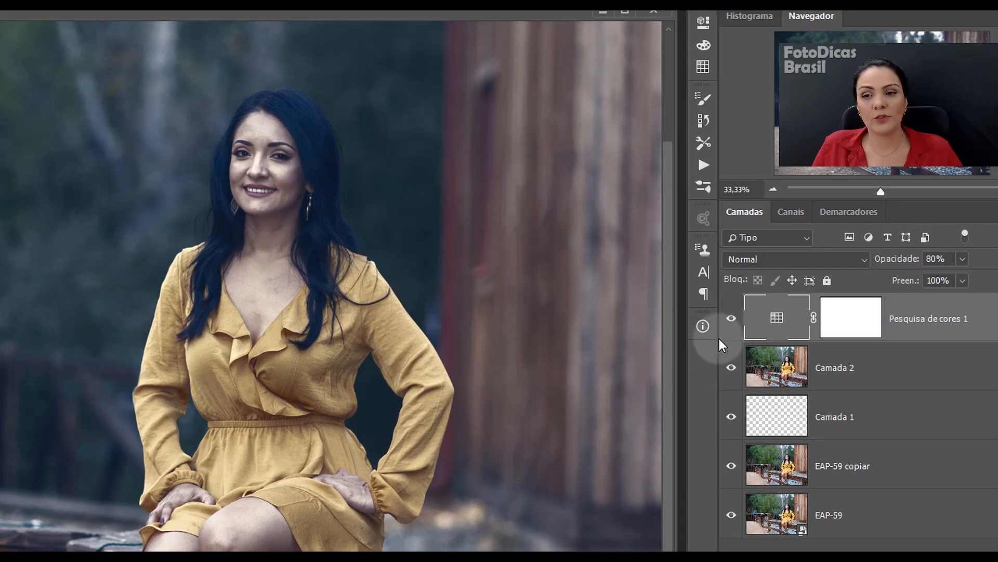
{"action": "left_click", "coordinate": [850, 323]}
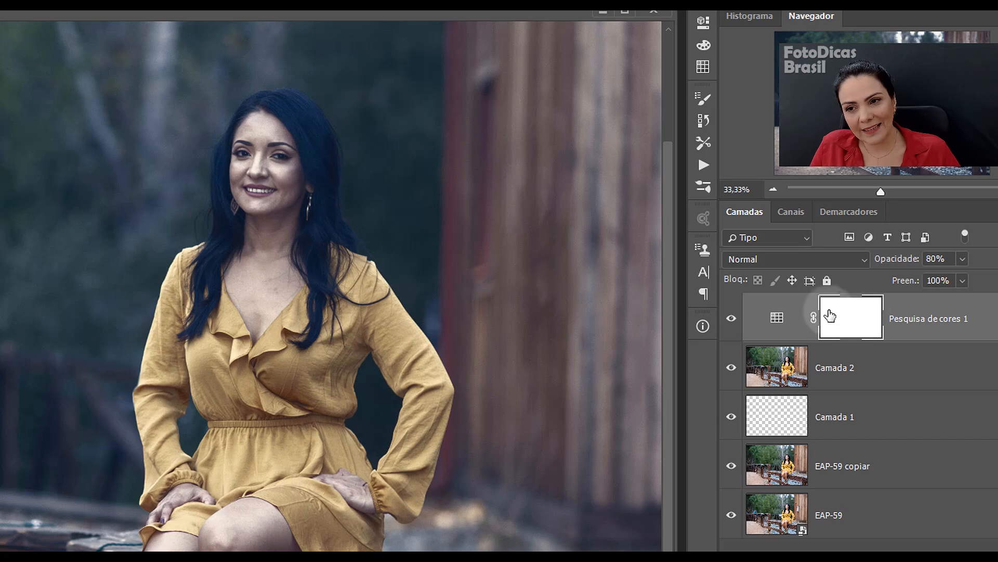
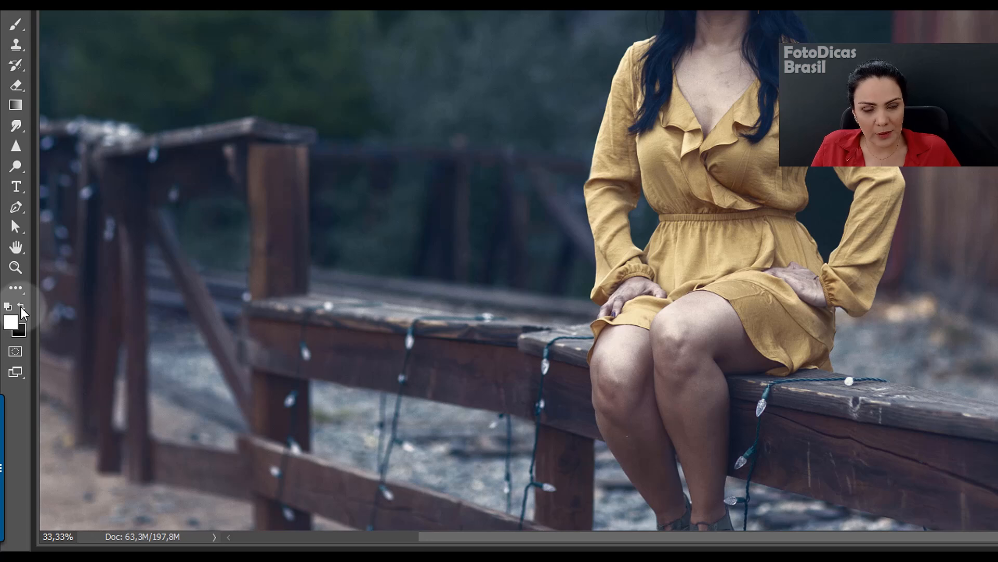
{"action": "left_click", "coordinate": [22, 307]}
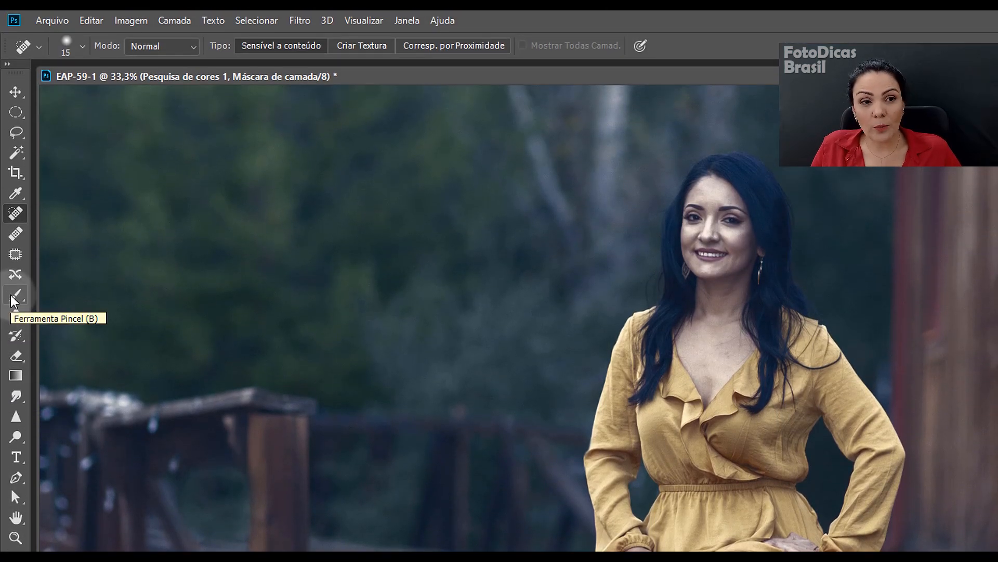
{"action": "left_click", "coordinate": [11, 296]}
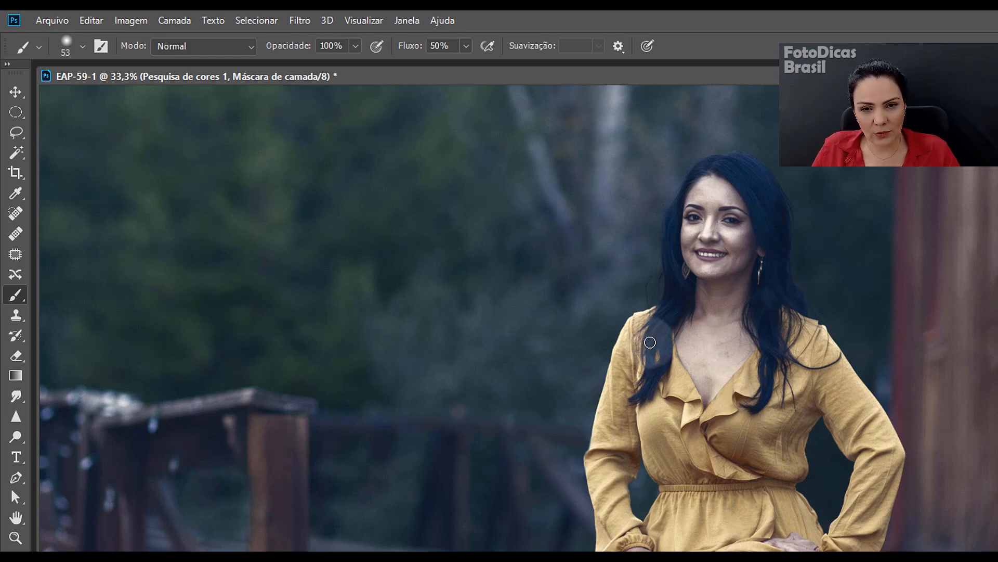
{"action": "left_click_drag", "start_coordinate": [650, 342], "coordinate": [703, 358]}
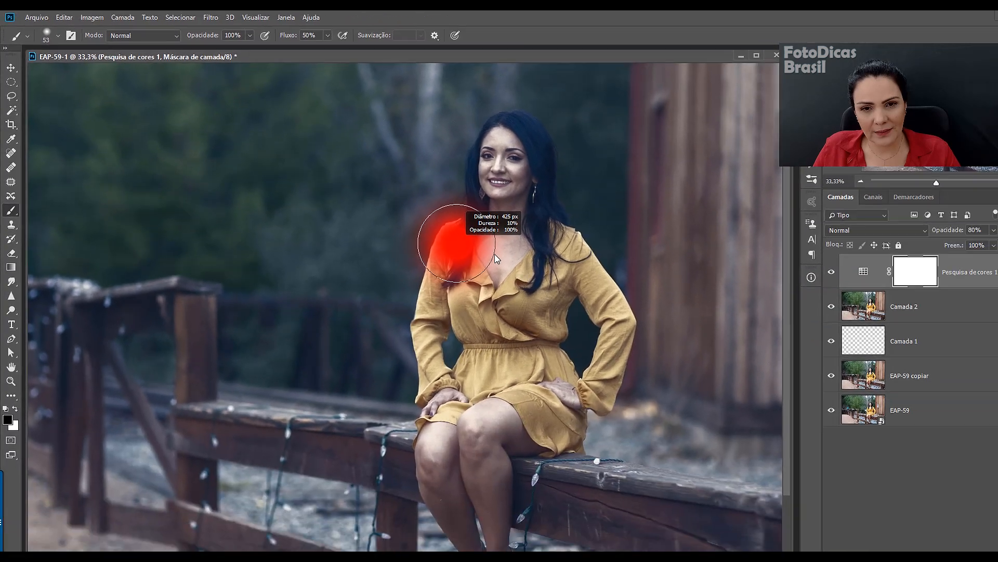
{"action": "left_click_drag", "start_coordinate": [496, 258], "coordinate": [497, 258]}
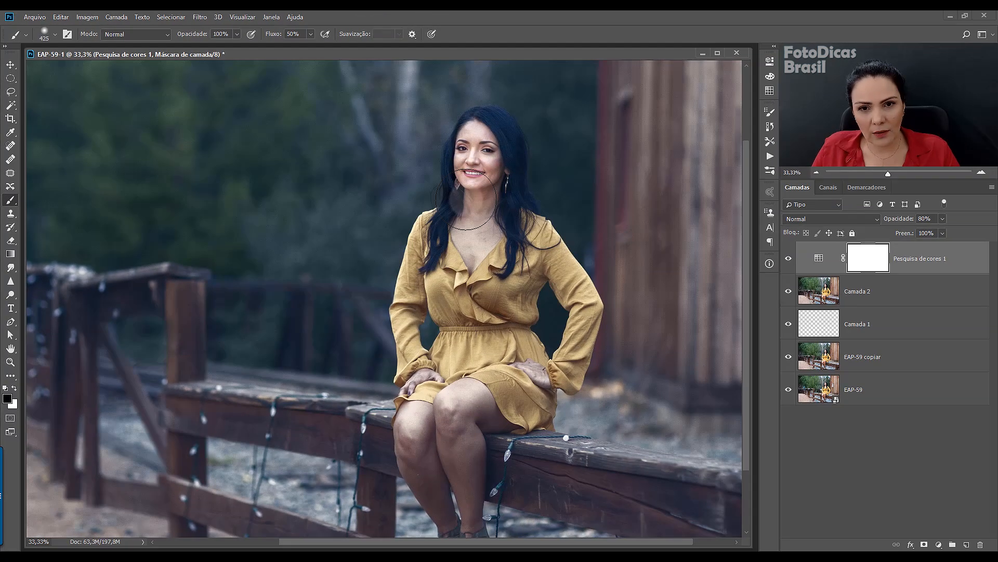
Paint black on the Color Lookup mask over the woman's face, dress and legs, using a 221 px brush for the arms and edges.
{"action": "mouse_move", "coordinate": [466, 199]}
{"action": "left_mouse_down"}
{"action": "mouse_move", "coordinate": [484, 234]}
{"action": "mouse_move", "coordinate": [444, 269]}
{"action": "mouse_move", "coordinate": [481, 286]}
{"action": "mouse_move", "coordinate": [514, 270]}
{"action": "mouse_move", "coordinate": [486, 322]}
{"action": "mouse_move", "coordinate": [444, 346]}
{"action": "mouse_move", "coordinate": [491, 352]}
{"action": "mouse_move", "coordinate": [450, 379]}
{"action": "mouse_move", "coordinate": [462, 402]}
{"action": "mouse_move", "coordinate": [426, 452]}
{"action": "mouse_move", "coordinate": [451, 493]}
{"action": "mouse_move", "coordinate": [447, 468]}
{"action": "left_mouse_up"}
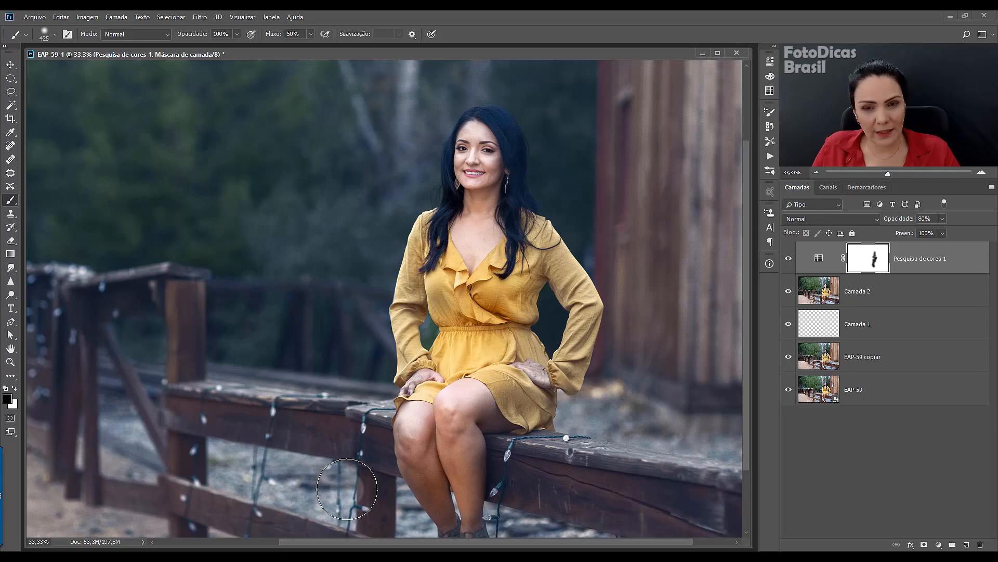
{"action": "left_click_drag", "start_coordinate": [410, 388], "coordinate": [419, 304]}
{"action": "mouse_move", "coordinate": [459, 452]}
{"action": "left_mouse_down"}
{"action": "mouse_move", "coordinate": [469, 475]}
{"action": "mouse_move", "coordinate": [432, 487]}
{"action": "left_mouse_up"}
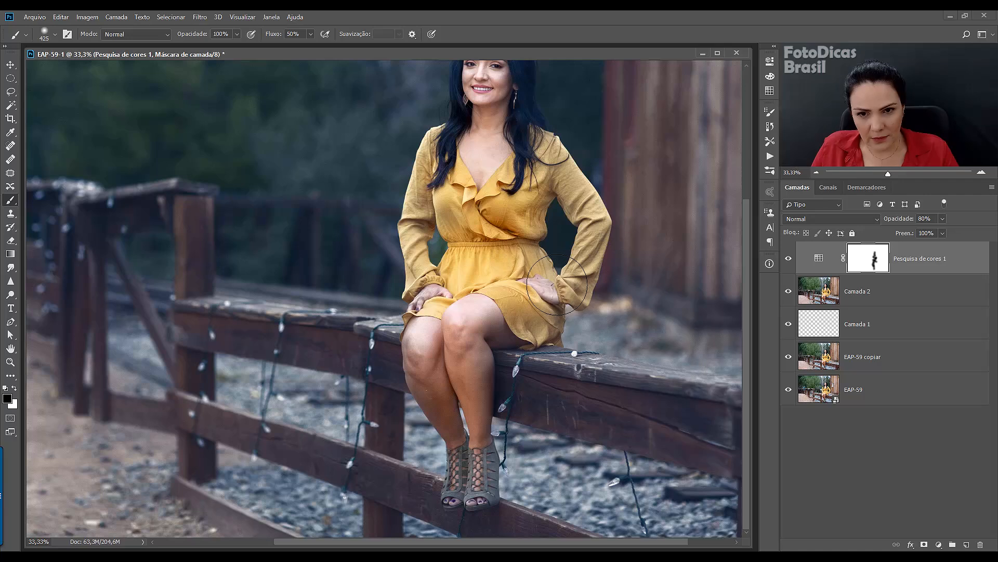
{"action": "left_click_drag", "start_coordinate": [509, 233], "coordinate": [493, 238]}
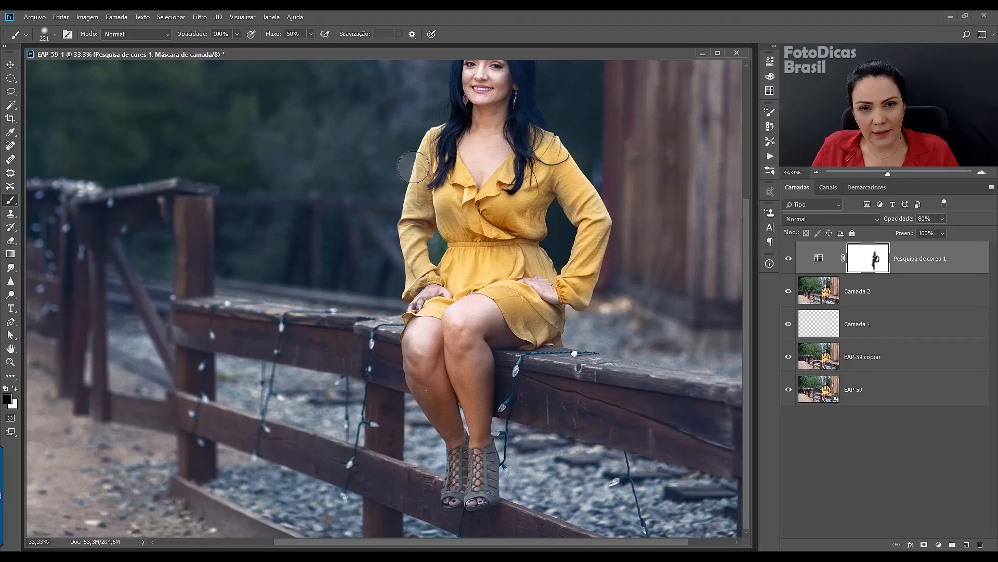
{"action": "mouse_move", "coordinate": [428, 153]}
{"action": "left_mouse_down"}
{"action": "mouse_move", "coordinate": [430, 207]}
{"action": "mouse_move", "coordinate": [426, 200]}
{"action": "mouse_move", "coordinate": [416, 253]}
{"action": "mouse_move", "coordinate": [417, 225]}
{"action": "mouse_move", "coordinate": [427, 264]}
{"action": "mouse_move", "coordinate": [423, 300]}
{"action": "mouse_move", "coordinate": [414, 298]}
{"action": "mouse_move", "coordinate": [463, 321]}
{"action": "mouse_move", "coordinate": [492, 362]}
{"action": "left_mouse_up"}
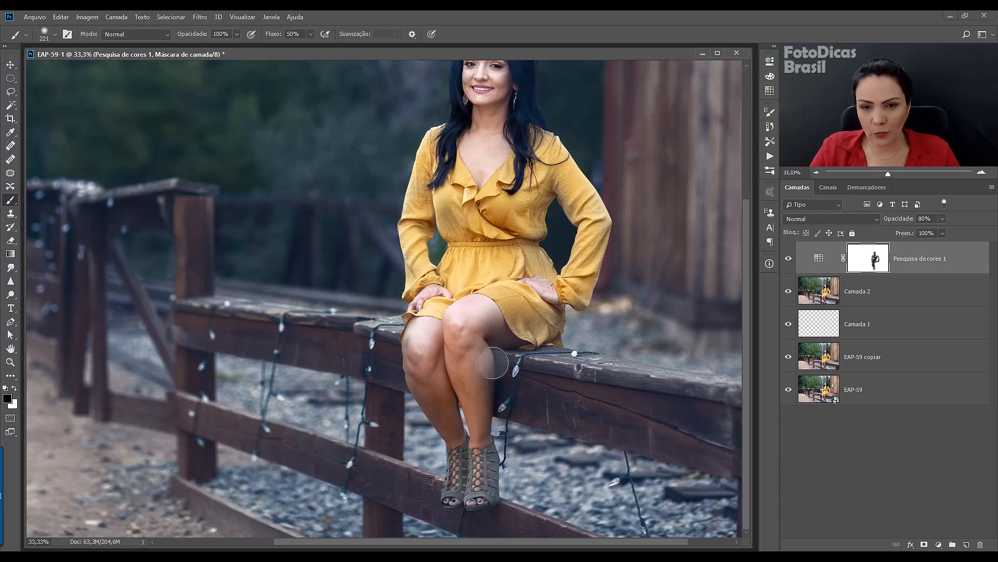
Examine the whole photo with and without the masked Color Lookup layer.
{"action": "key", "text": "ctrl+minus"}
{"action": "key", "text": "ctrl+minus"}
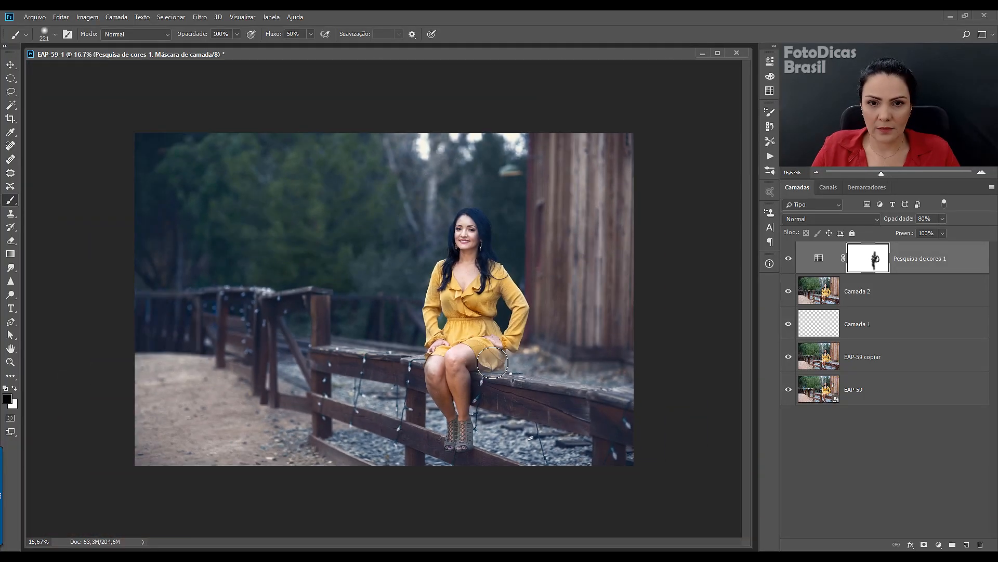
{"action": "left_click", "coordinate": [788, 259]}
{"action": "left_click", "coordinate": [789, 262]}
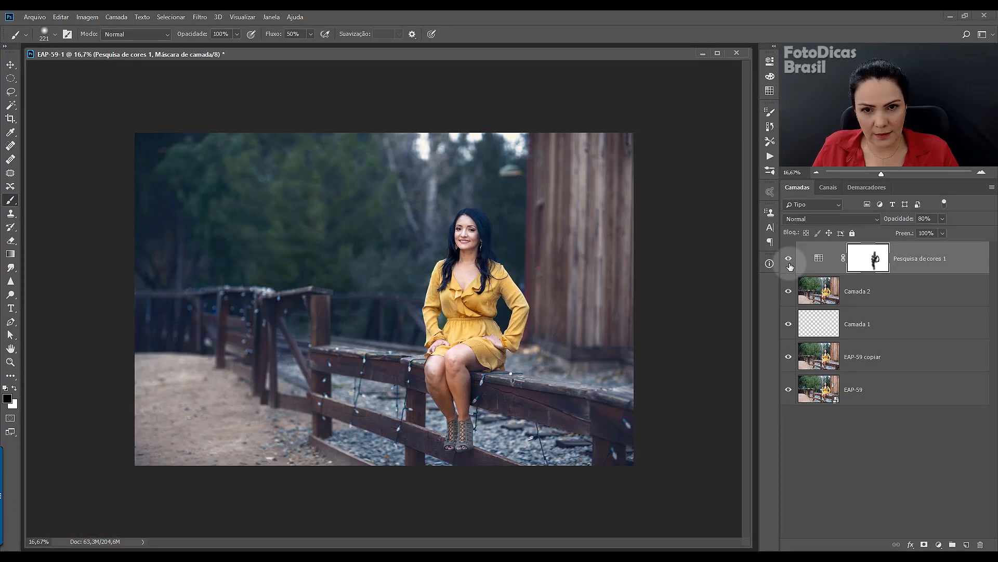
{"action": "left_click", "coordinate": [788, 260]}
{"action": "left_click", "coordinate": [789, 260]}
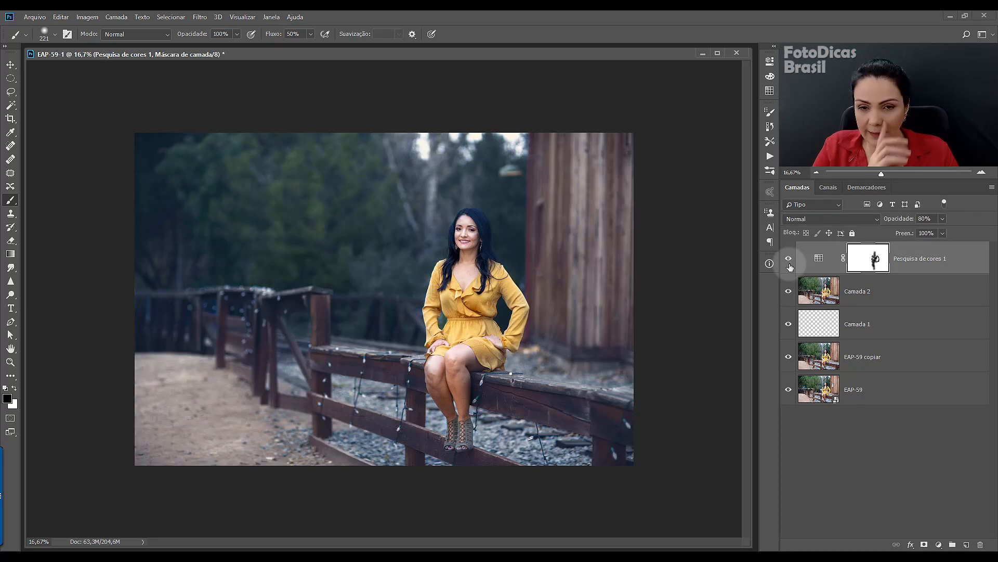
{"action": "key", "text": "ctrl+plus"}
{"action": "key", "text": "ctrl+plus"}
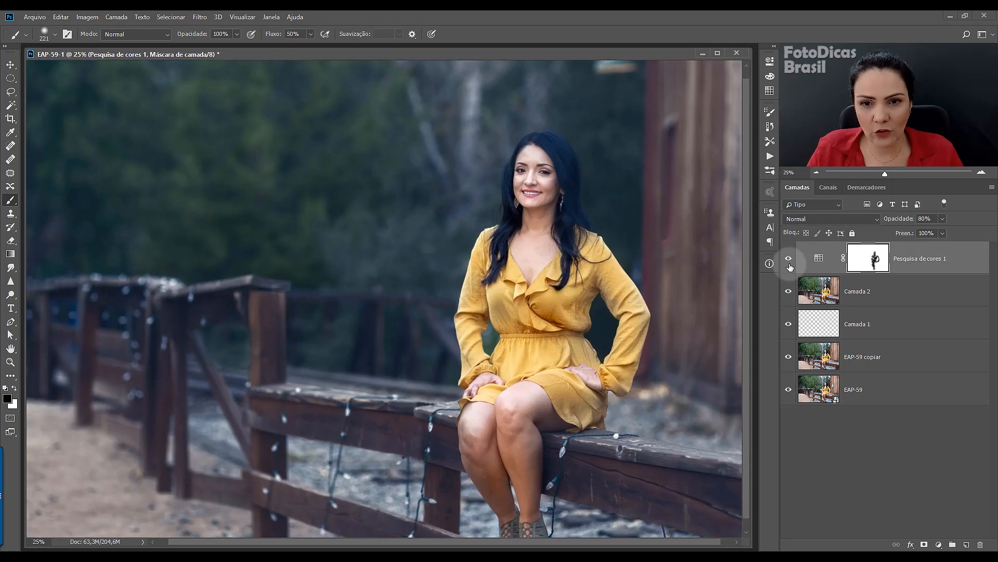
Finish painting the woman out of the Color Lookup mask and set that adjustment layer's opacity to 90%.
{"action": "mouse_move", "coordinate": [615, 208]}
{"action": "left_mouse_down"}
{"action": "mouse_move", "coordinate": [545, 235]}
{"action": "mouse_move", "coordinate": [541, 257]}
{"action": "left_mouse_up"}
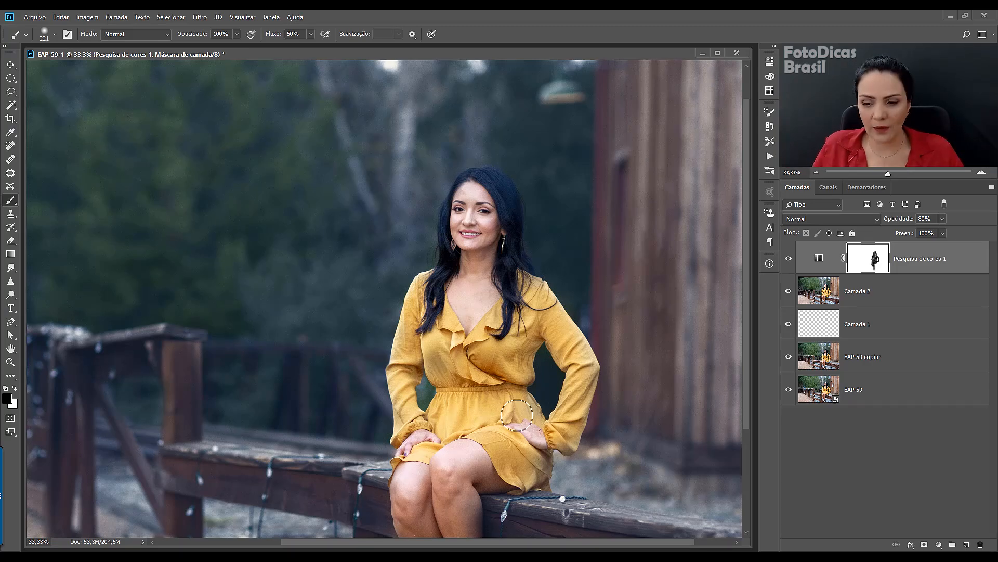
{"action": "key", "text": "ctrl+minus"}
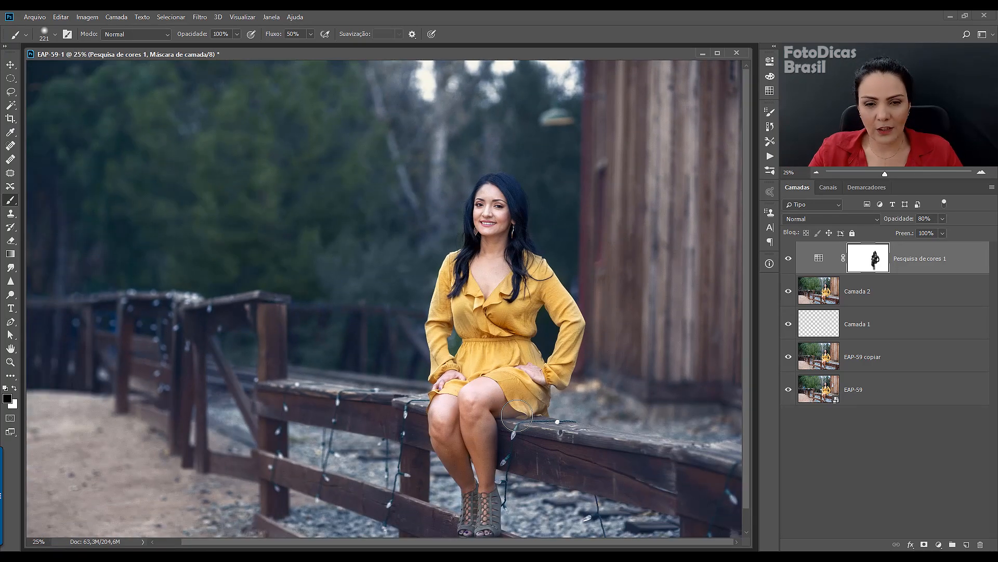
{"action": "key", "text": "ctrl+minus"}
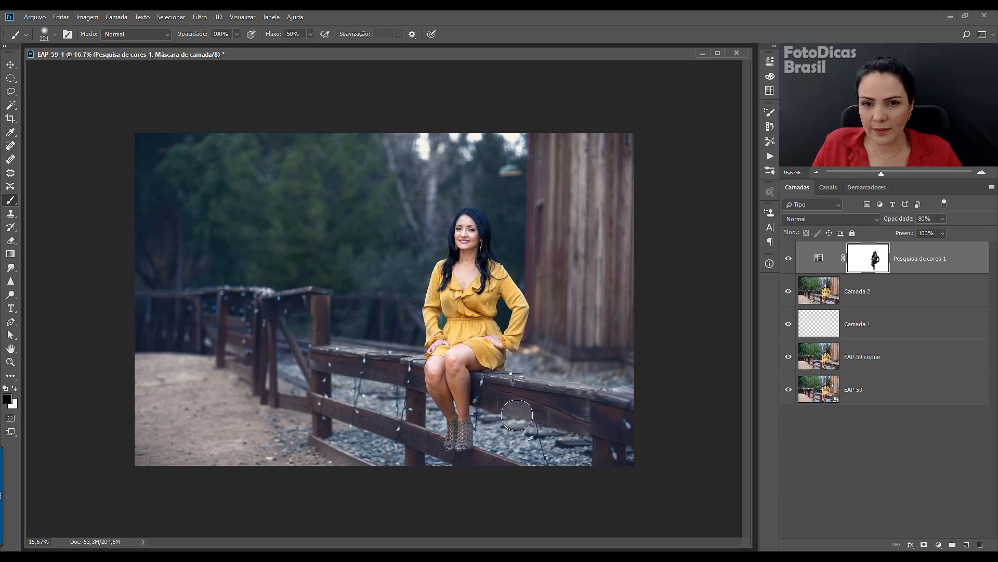
{"action": "mouse_move", "coordinate": [899, 221]}
{"action": "left_mouse_down"}
{"action": "mouse_move", "coordinate": [938, 220]}
{"action": "mouse_move", "coordinate": [895, 221]}
{"action": "left_mouse_up"}
{"action": "left_click_drag", "start_coordinate": [892, 221], "coordinate": [933, 222]}
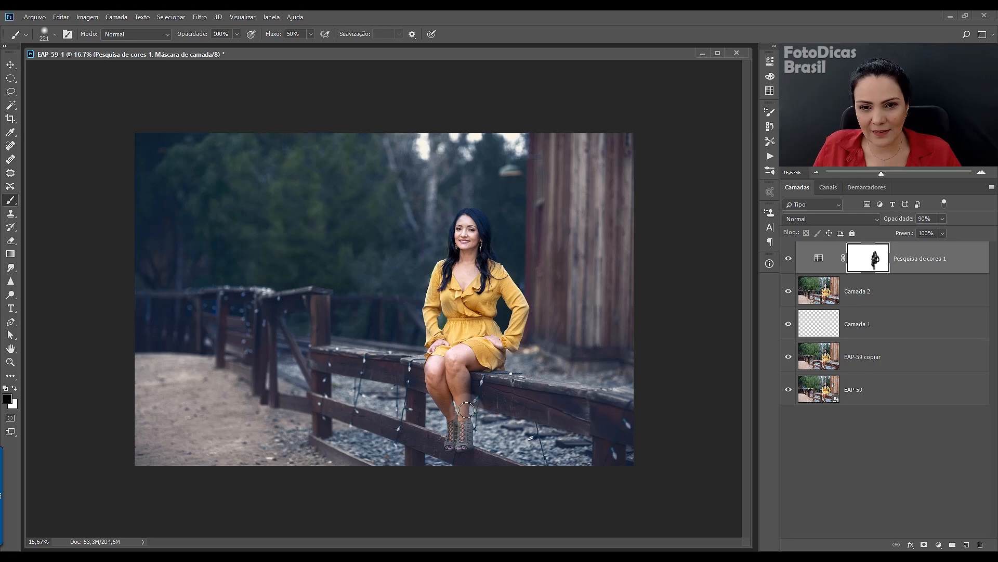
{"action": "key", "text": "ctrl+0"}
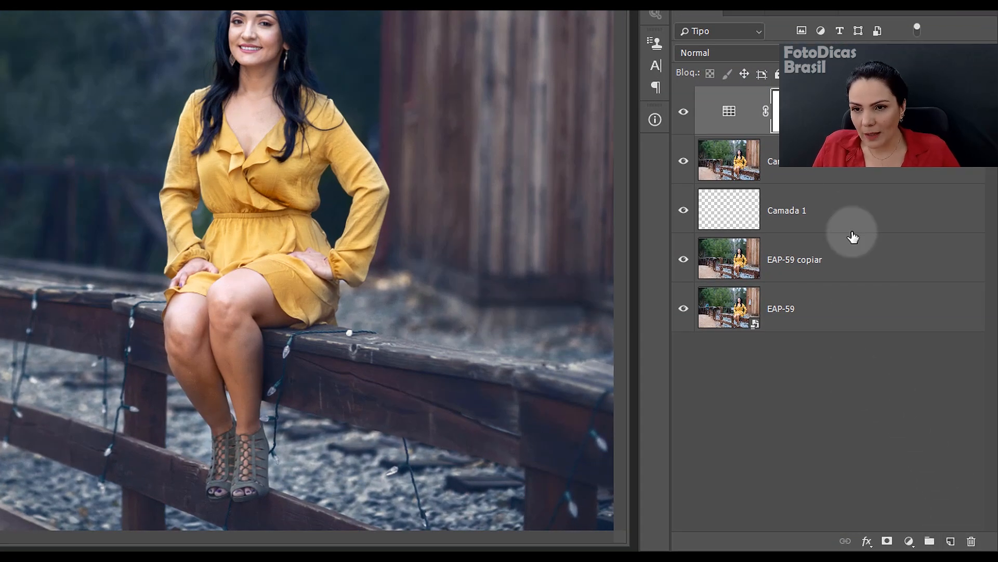
Add a new empty layer above the Color Lookup layer and set its blend mode to Color Dodge (Subexposição de Cores).
{"action": "left_click", "coordinate": [951, 540]}
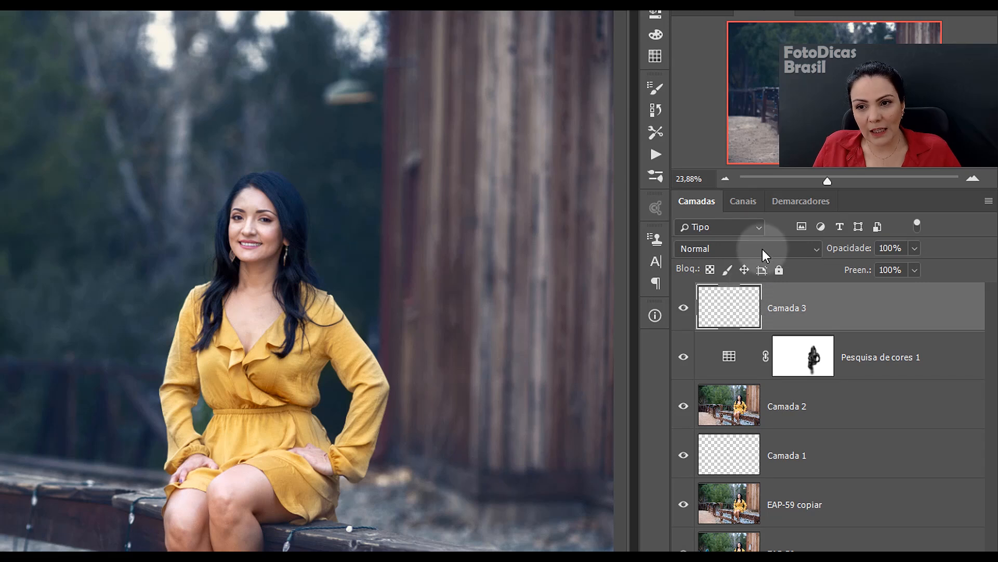
{"action": "left_click", "coordinate": [763, 248]}
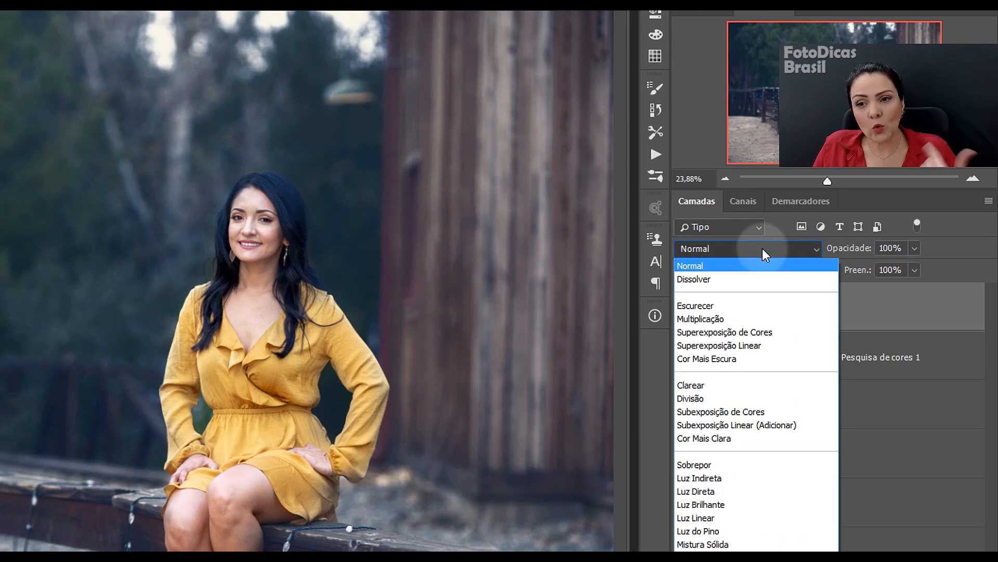
{"action": "left_click", "coordinate": [754, 410]}
Turn off Transparency Shapes Layer (A Transparência Determina a Camada) in the blending options of Camada 3.
{"action": "left_click", "coordinate": [875, 311]}
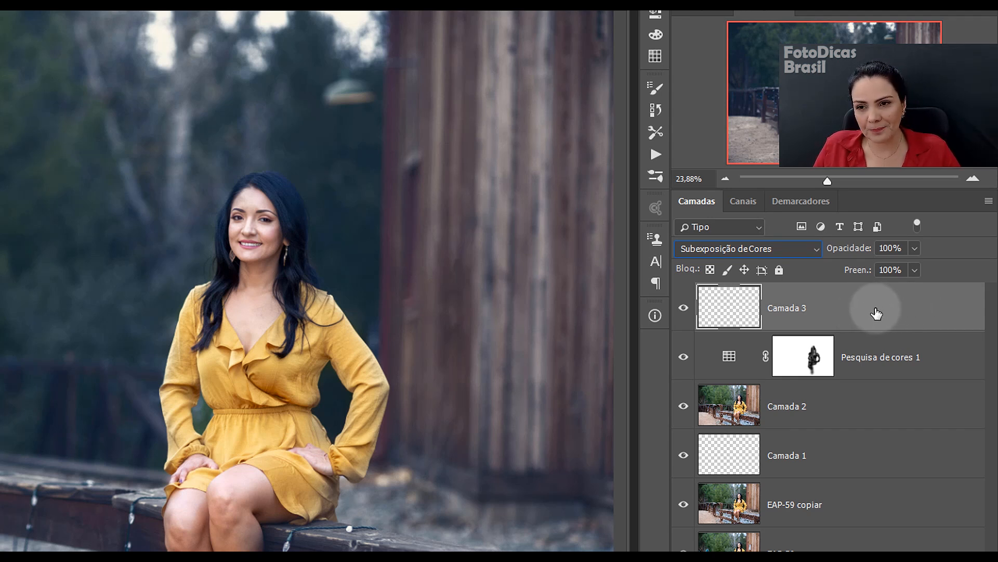
{"action": "double_click", "coordinate": [876, 313]}
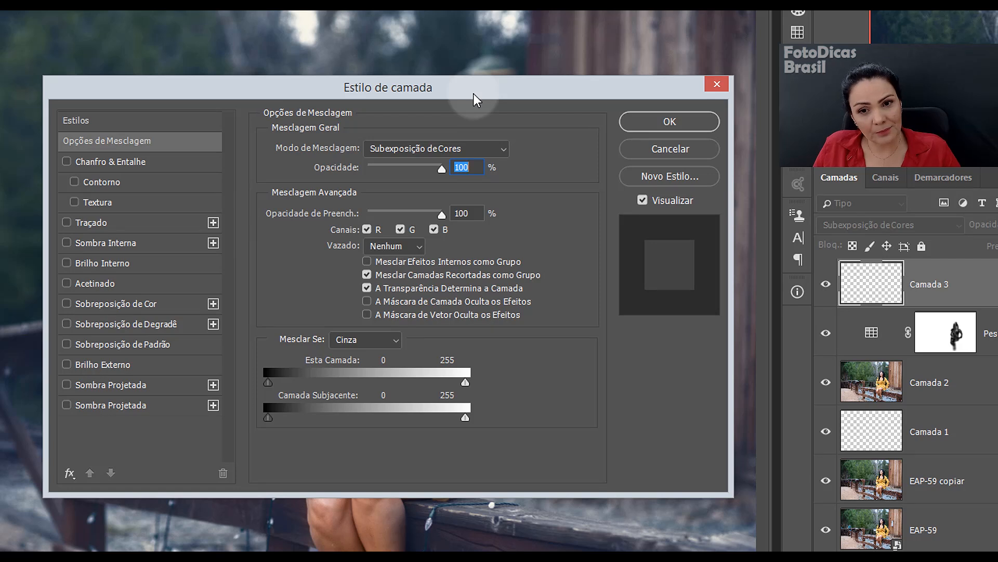
{"action": "left_click", "coordinate": [367, 290]}
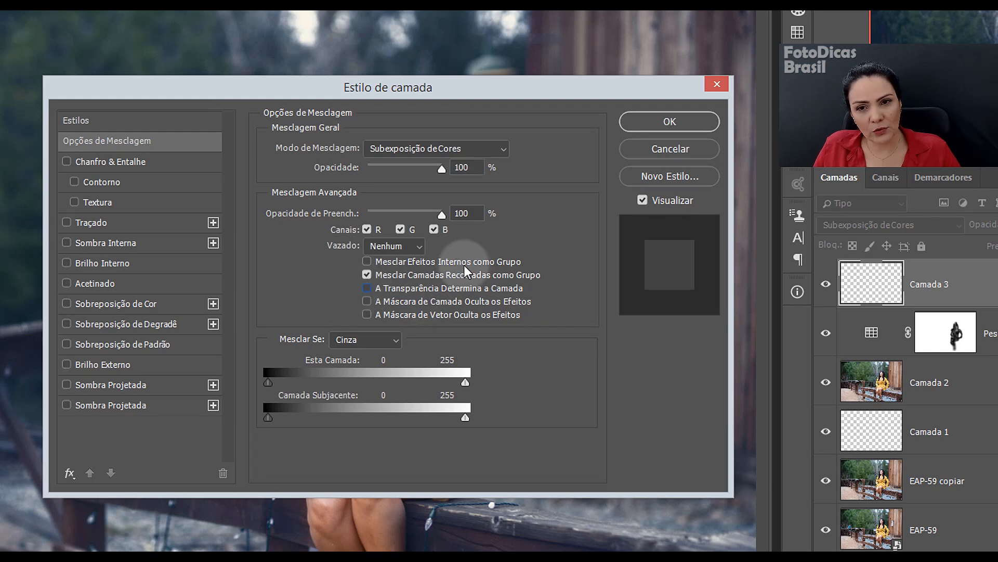
{"action": "left_click", "coordinate": [651, 120]}
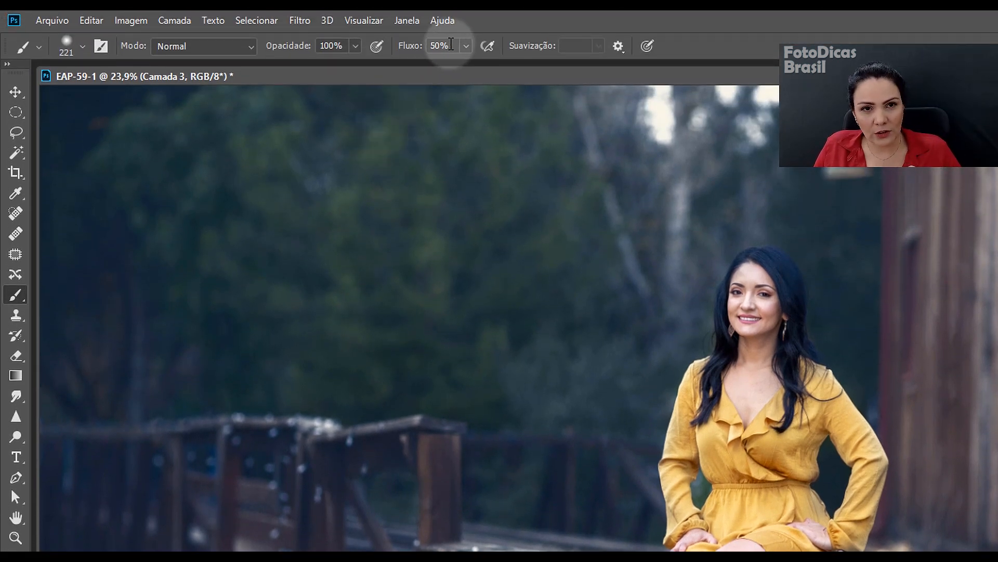
Set the brush flow to 10% and sample a golden foreground color, b6914b, from the woman's yellow dress.
{"action": "left_click", "coordinate": [441, 46]}
{"action": "type", "text": "1"}
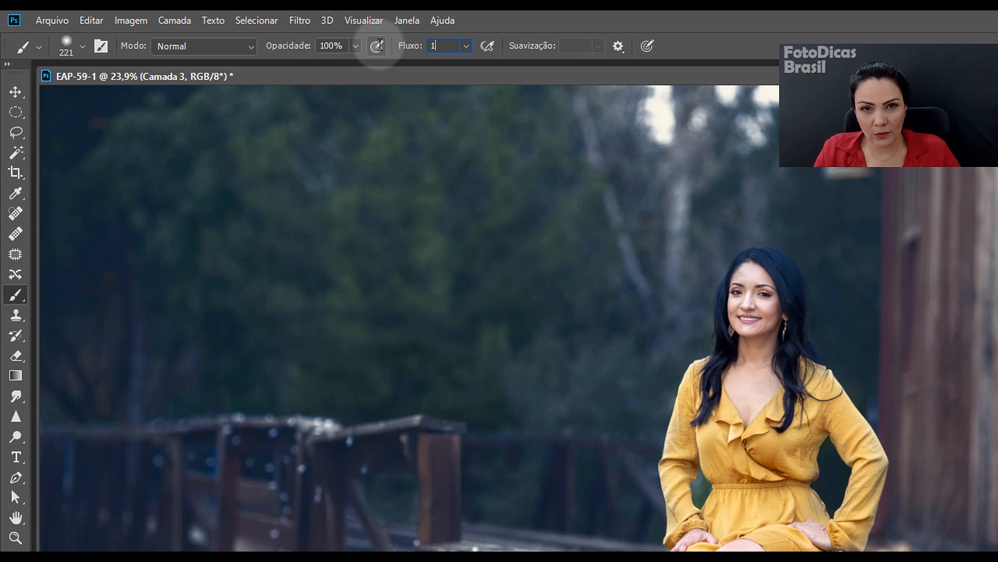
{"action": "type", "text": "0"}
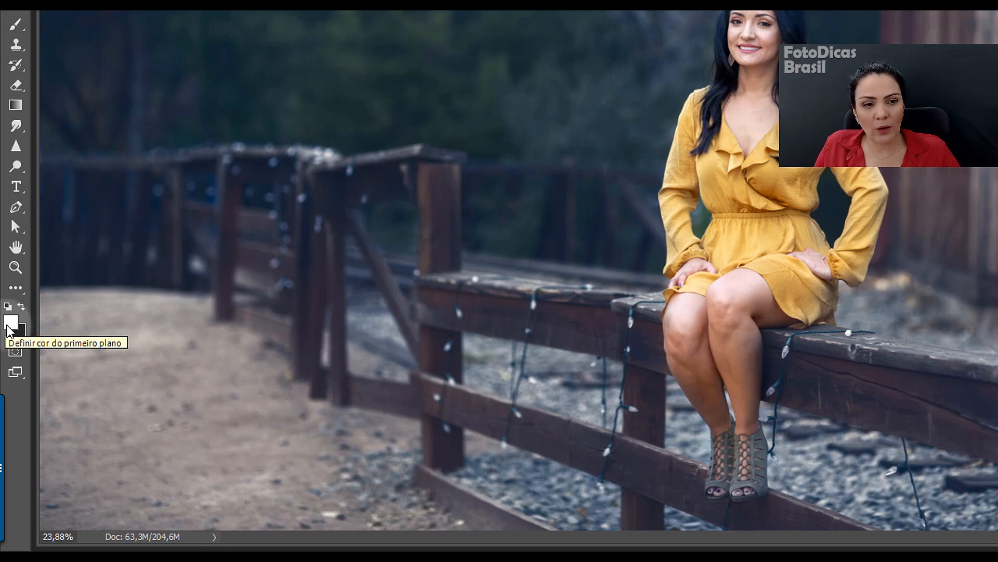
{"action": "left_click", "coordinate": [10, 324]}
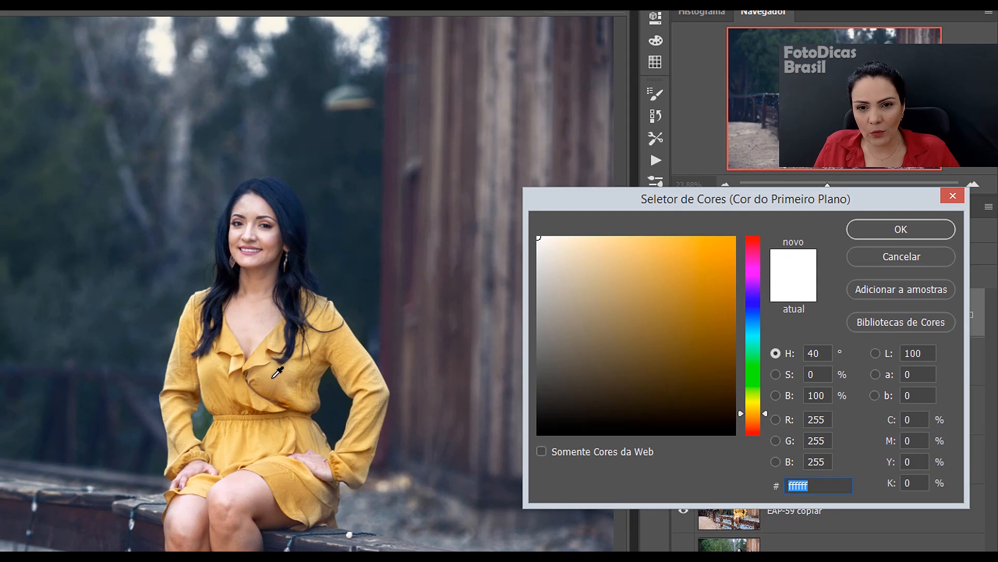
{"action": "left_click", "coordinate": [273, 377]}
{"action": "left_click", "coordinate": [287, 378]}
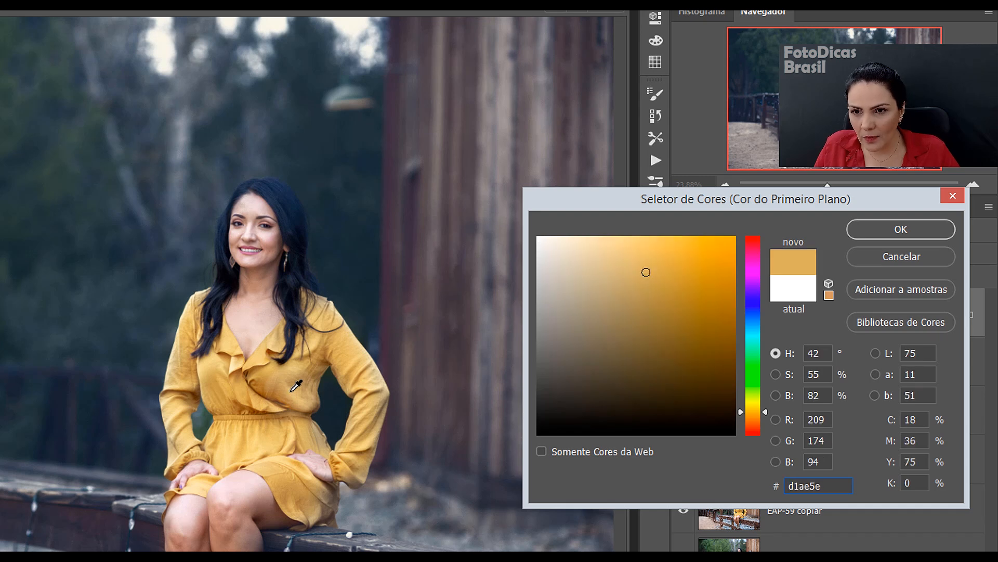
{"action": "left_click", "coordinate": [286, 379]}
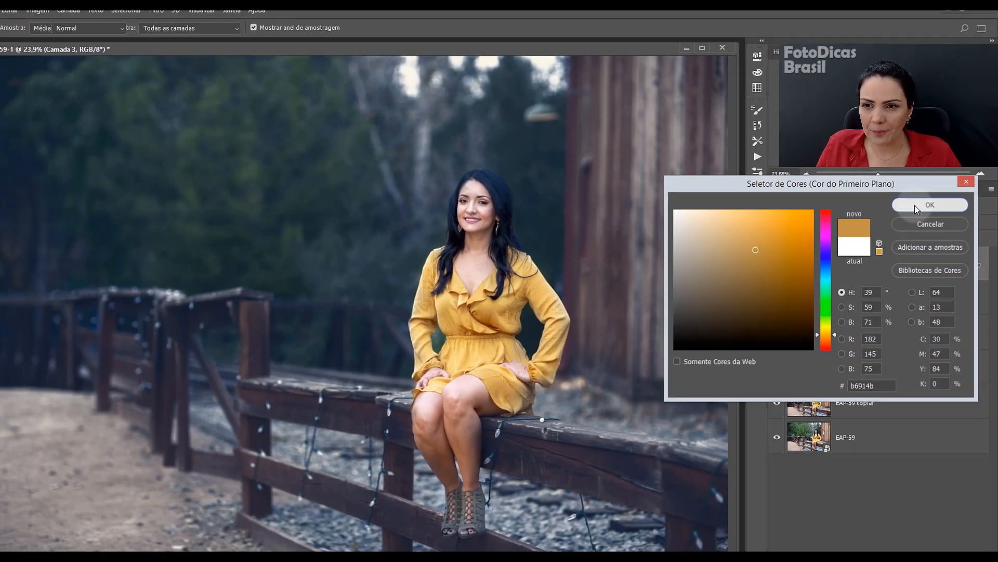
{"action": "left_click", "coordinate": [883, 228]}
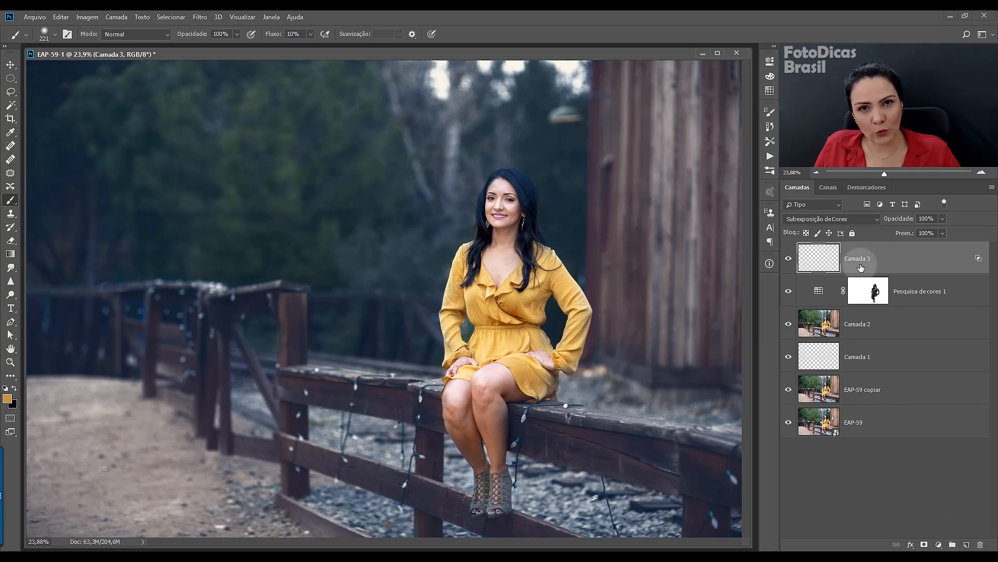
Check the advanced blending options of Camada 3.
{"action": "double_click", "coordinate": [900, 264]}
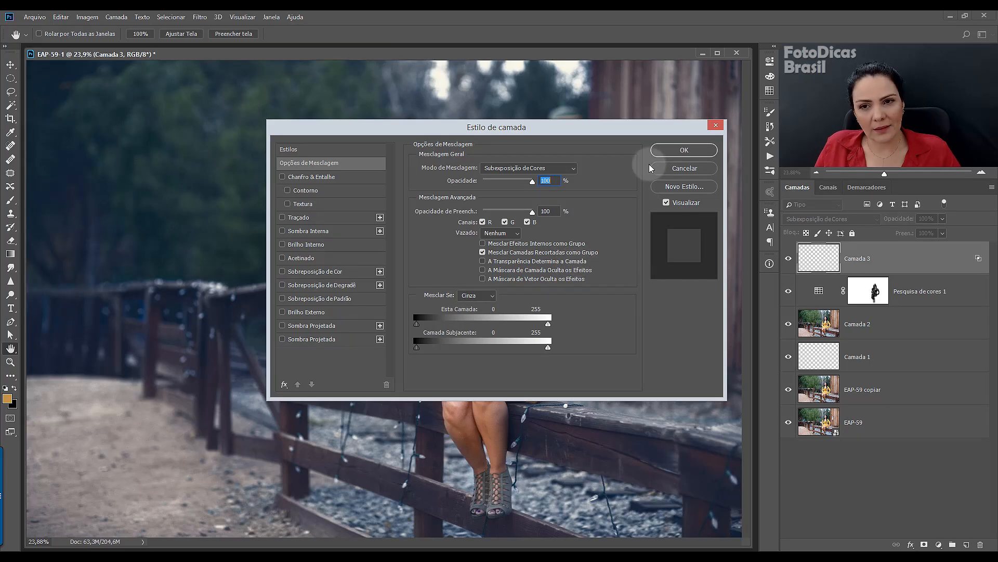
{"action": "left_click", "coordinate": [658, 149]}
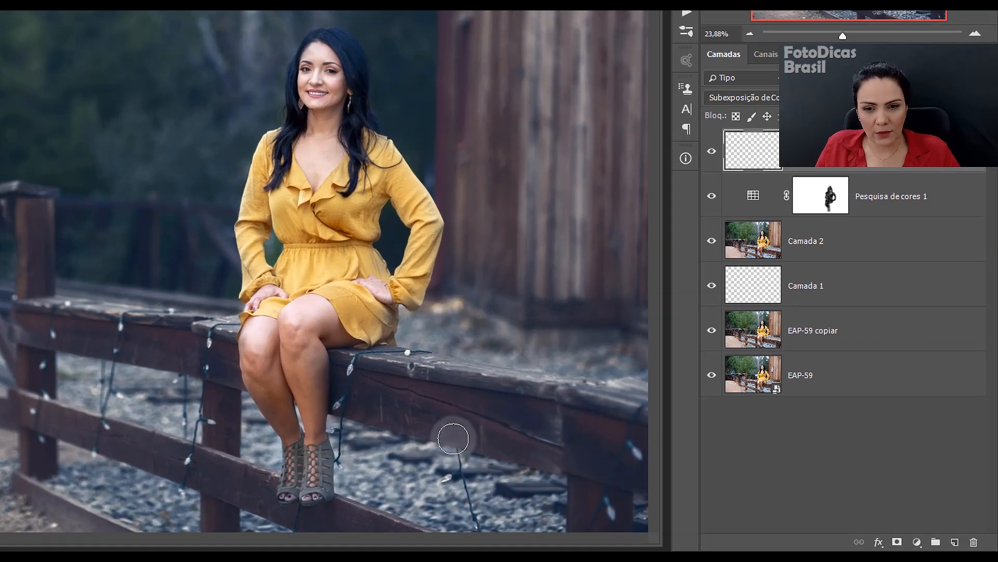
Paint a warm glow with a 49 px brush at 11% hardness on the bulbs along the beam and beside the woman's sandals.
{"action": "key", "text": "ctrl+plus"}
{"action": "key", "text": "ctrl+plus"}
{"action": "key", "text": "ctrl+plus"}
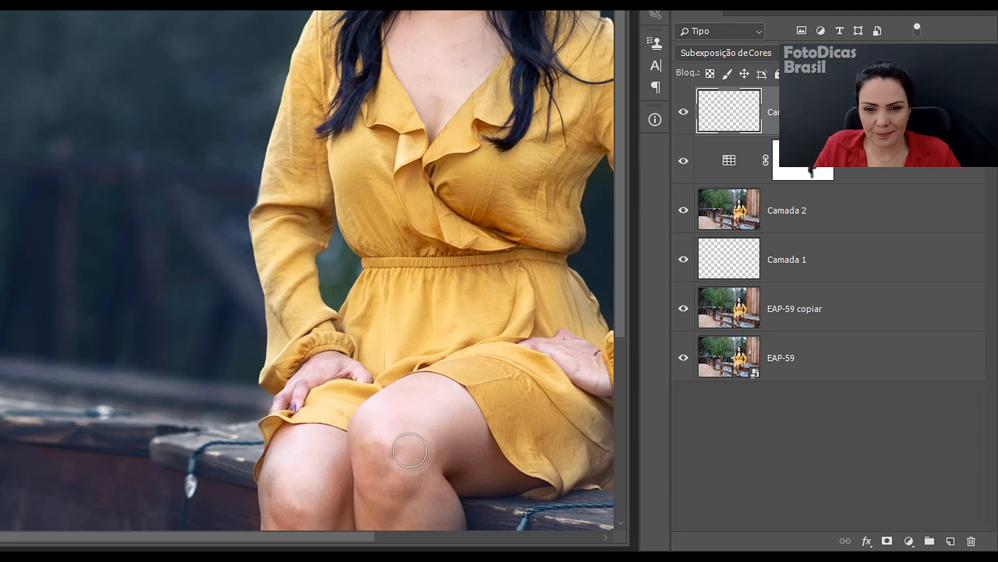
{"action": "left_click_drag", "start_coordinate": [392, 411], "coordinate": [6, 93]}
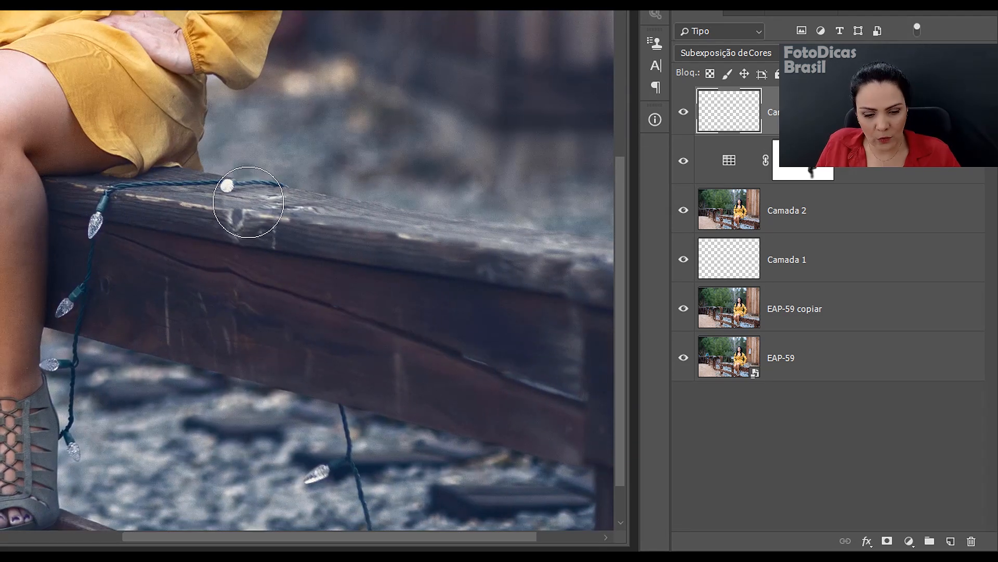
{"action": "right_click", "coordinate": [247, 203], "text": "alt"}
{"action": "left_click_drag", "start_coordinate": [232, 205], "coordinate": [214, 208]}
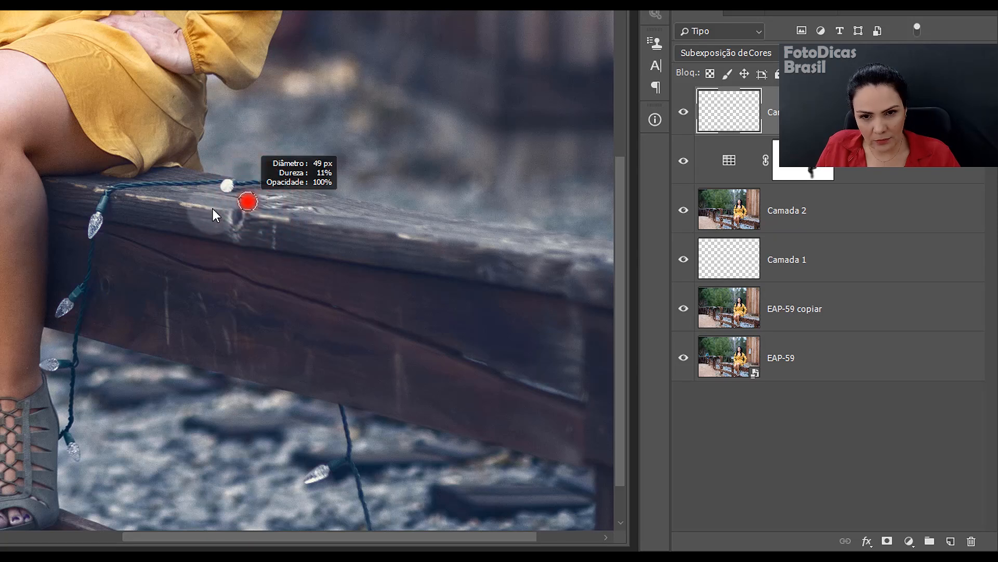
{"action": "left_click", "coordinate": [226, 185]}
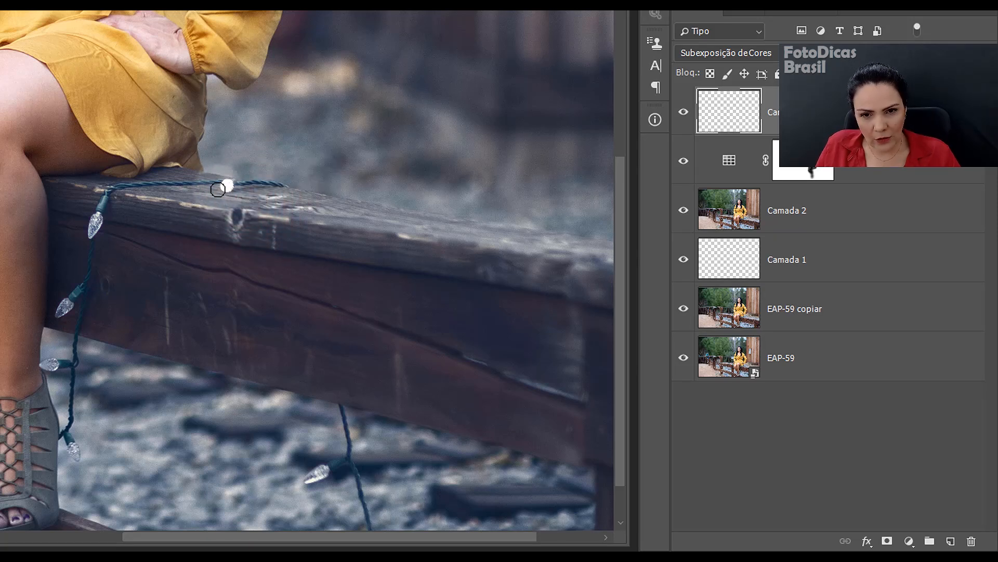
{"action": "left_click", "coordinate": [95, 226]}
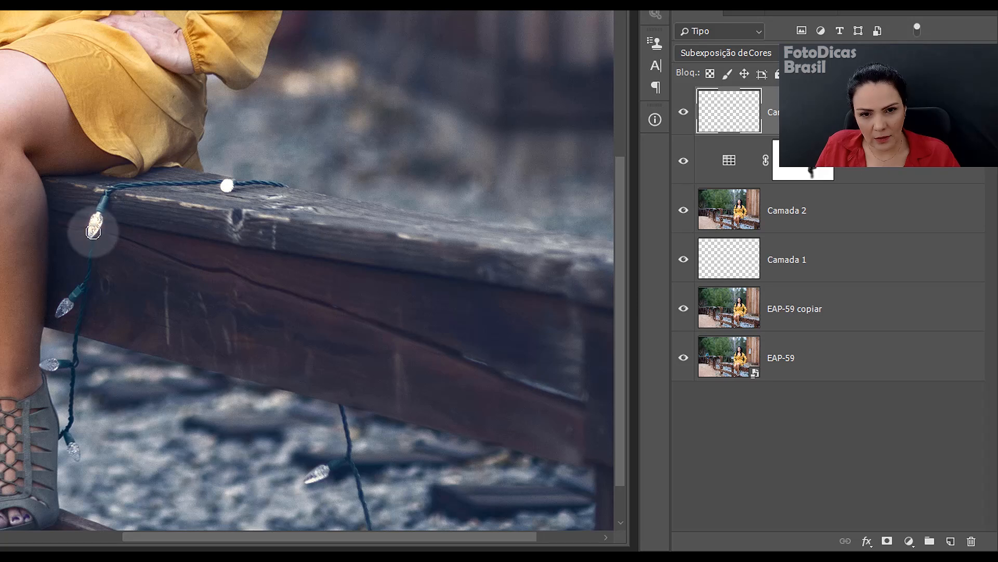
{"action": "left_click", "coordinate": [63, 313]}
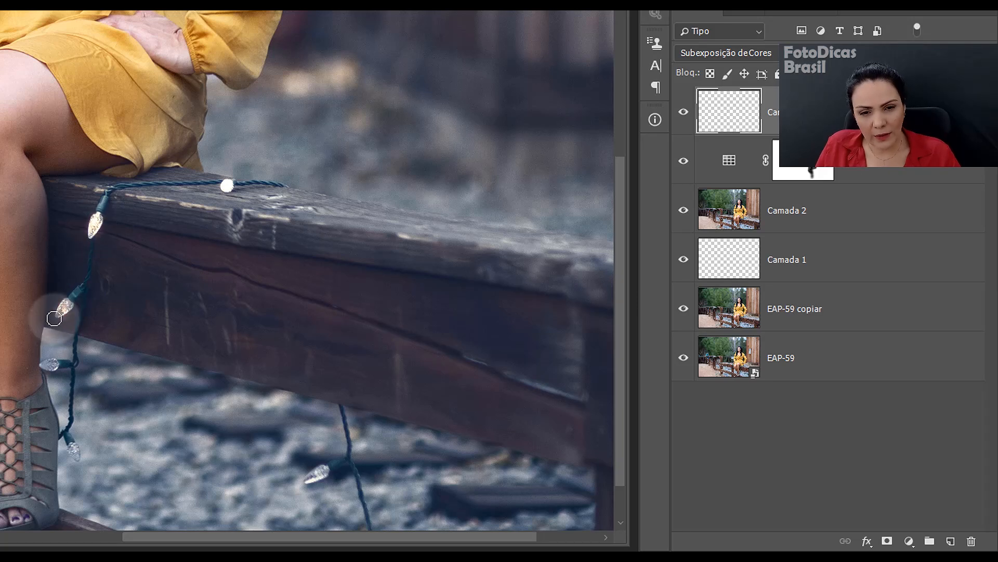
{"action": "left_click", "coordinate": [46, 366]}
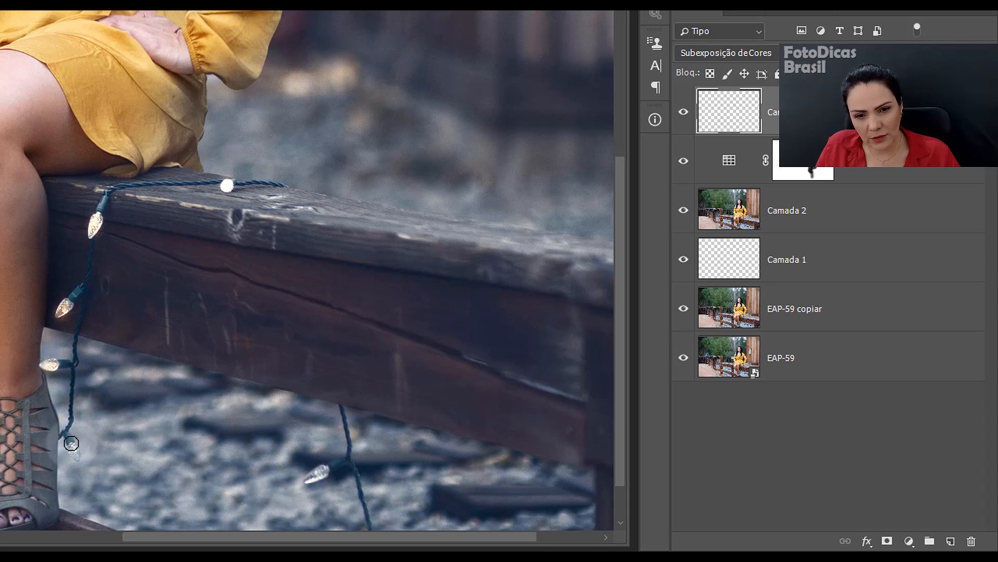
{"action": "left_click", "coordinate": [316, 474]}
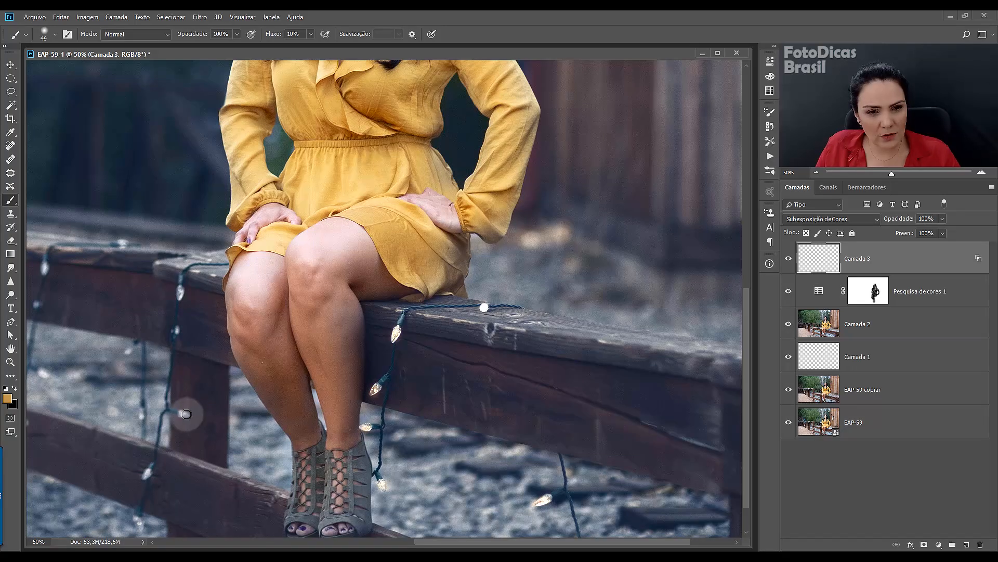
Paint the same golden glow on the bulbs of the light strings hanging behind the woman's legs, near the middle fence post.
{"action": "left_click", "coordinate": [147, 474]}
{"action": "left_click", "coordinate": [136, 521]}
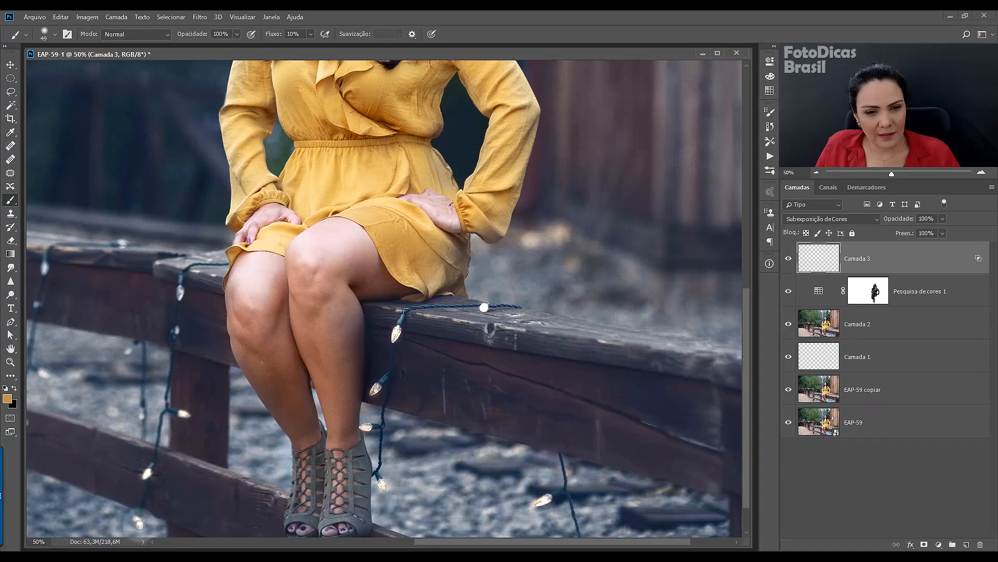
{"action": "left_click", "coordinate": [128, 351]}
{"action": "left_click", "coordinate": [177, 332]}
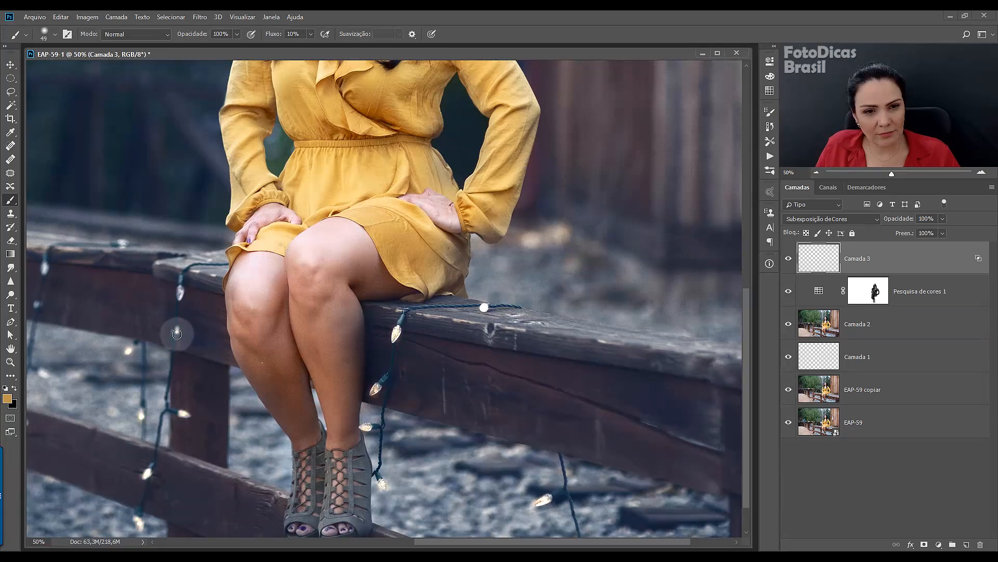
{"action": "left_click", "coordinate": [182, 291]}
Paint the golden glow on the remaining bulbs along the farther fence section, including the hanging strings and the top rail.
{"action": "left_click_drag", "start_coordinate": [127, 292], "coordinate": [314, 316]}
{"action": "left_click", "coordinate": [201, 288]}
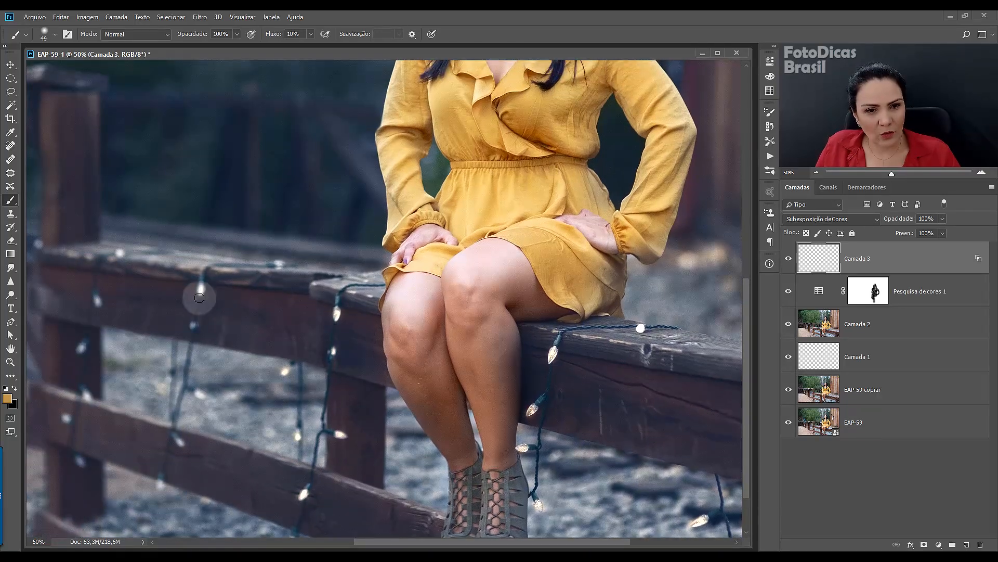
{"action": "left_click", "coordinate": [200, 394]}
{"action": "left_click", "coordinate": [178, 442]}
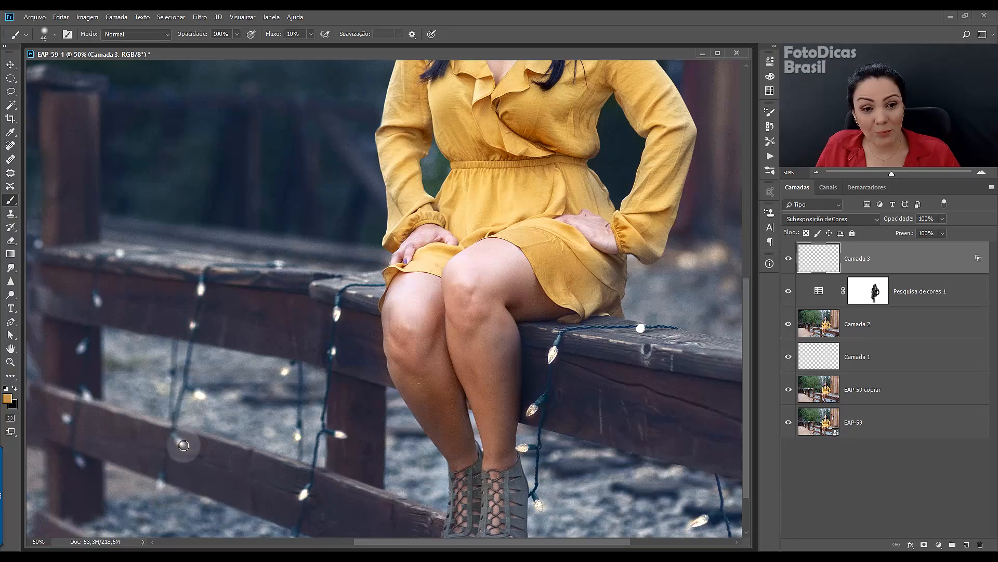
{"action": "left_click", "coordinate": [160, 484]}
{"action": "left_click", "coordinate": [79, 457]}
{"action": "left_click", "coordinate": [66, 419]}
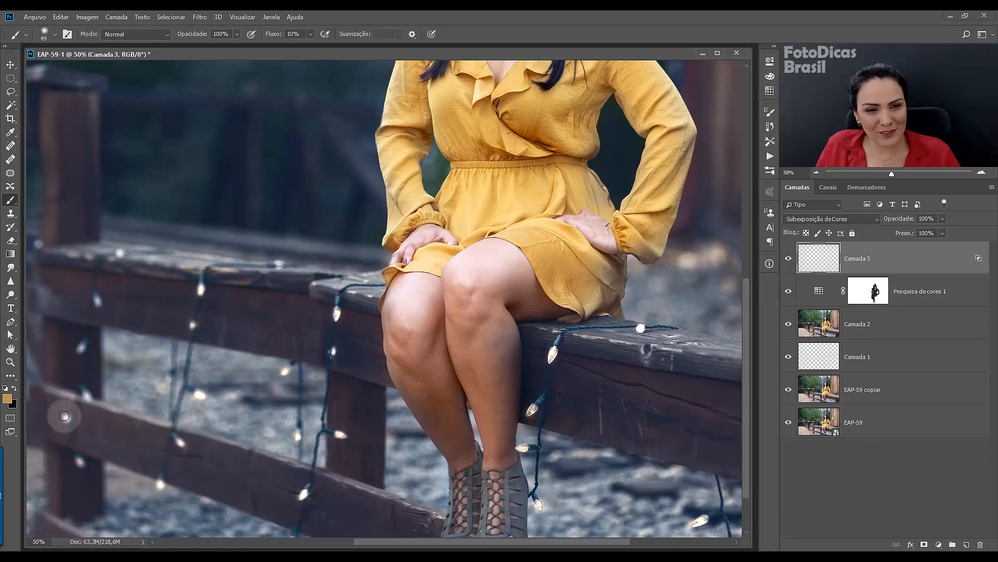
{"action": "left_click", "coordinate": [80, 347]}
{"action": "left_click", "coordinate": [97, 300]}
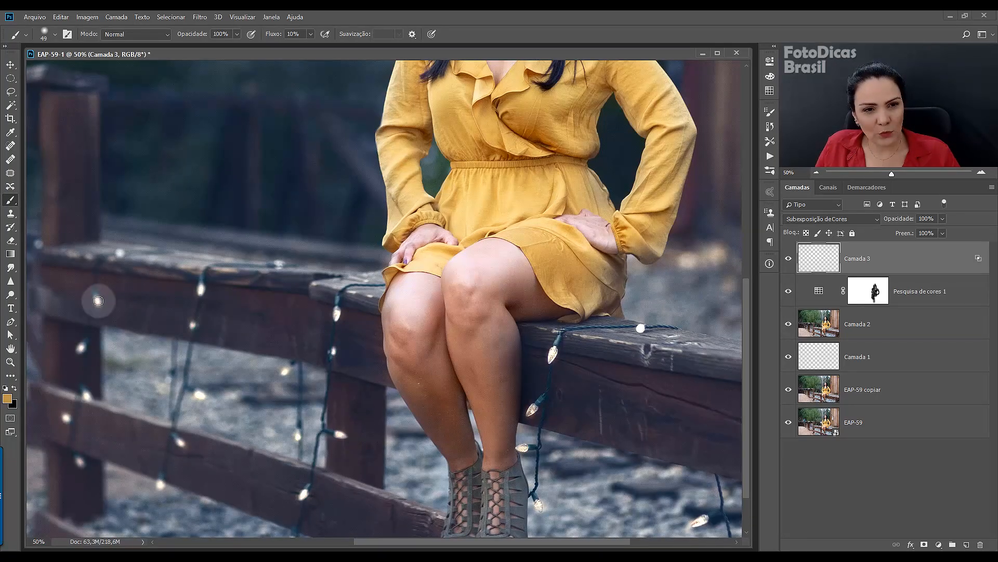
{"action": "left_click", "coordinate": [280, 263]}
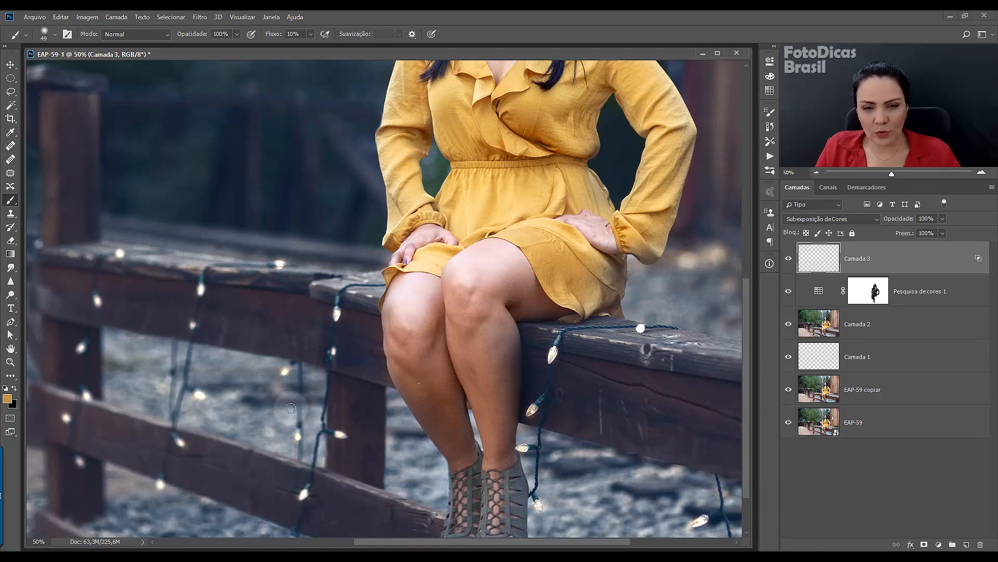
Compare the whole photo with and without the painted light glow on Camada 3.
{"action": "key", "text": "ctrl+0"}
{"action": "left_click", "coordinate": [789, 260]}
{"action": "left_click", "coordinate": [789, 260]}
{"action": "left_click", "coordinate": [789, 260]}
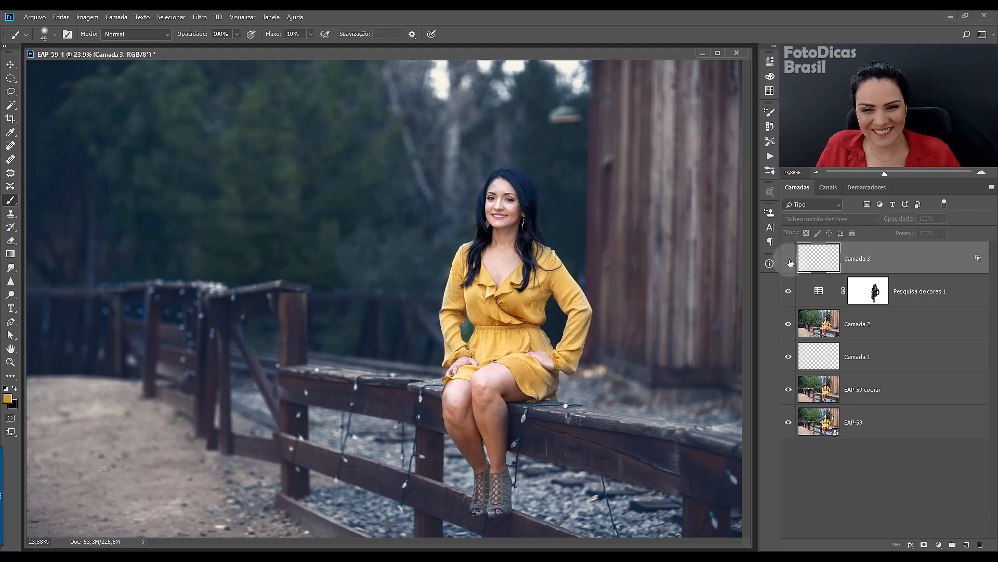
Compare the string lights on the beam around the woman's legs up close with and without the Camada 3 glow.
{"action": "left_click", "coordinate": [789, 260]}
{"action": "key", "text": "ctrl+plus"}
{"action": "key", "text": "ctrl+plus"}
{"action": "key", "text": "ctrl+plus"}
{"action": "key", "text": "ctrl+plus"}
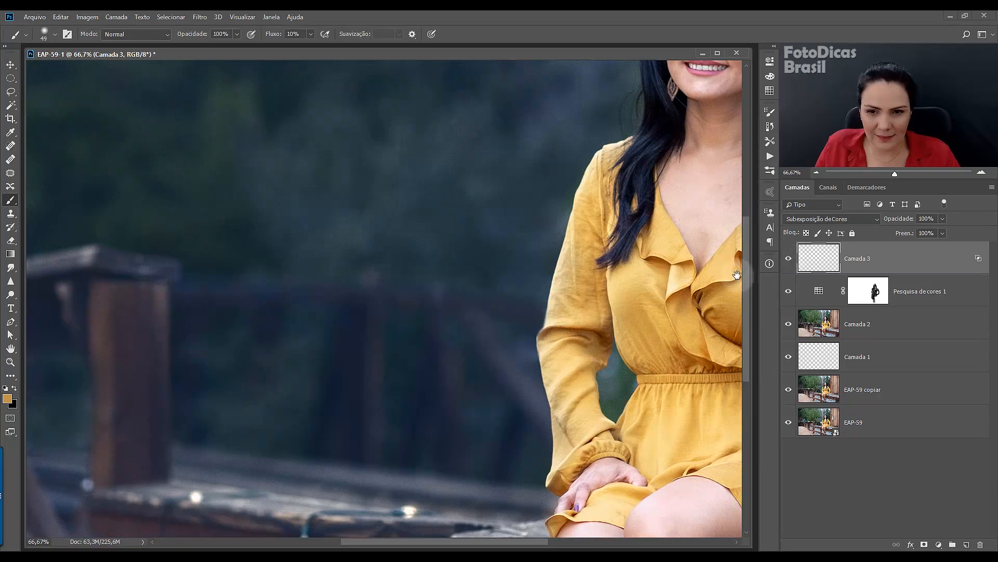
{"action": "left_click_drag", "start_coordinate": [710, 449], "coordinate": [439, 259]}
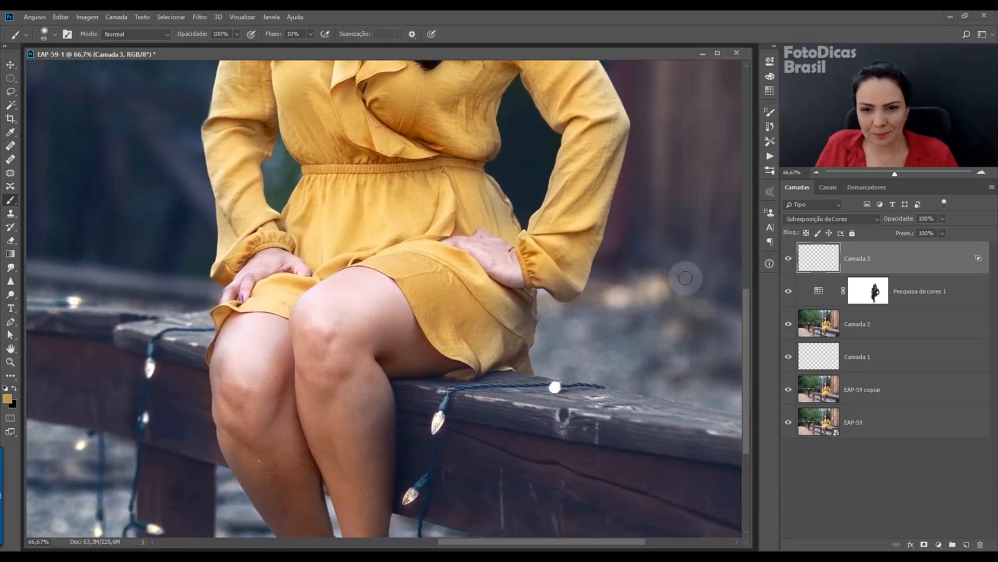
{"action": "left_click", "coordinate": [790, 260]}
{"action": "left_click", "coordinate": [789, 260]}
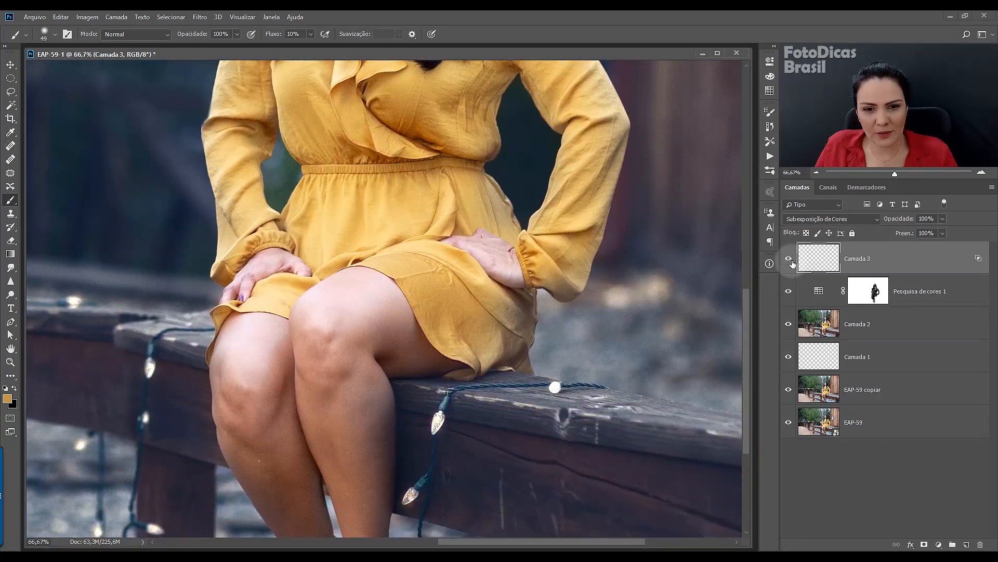
{"action": "left_click", "coordinate": [789, 260]}
{"action": "left_click", "coordinate": [790, 260]}
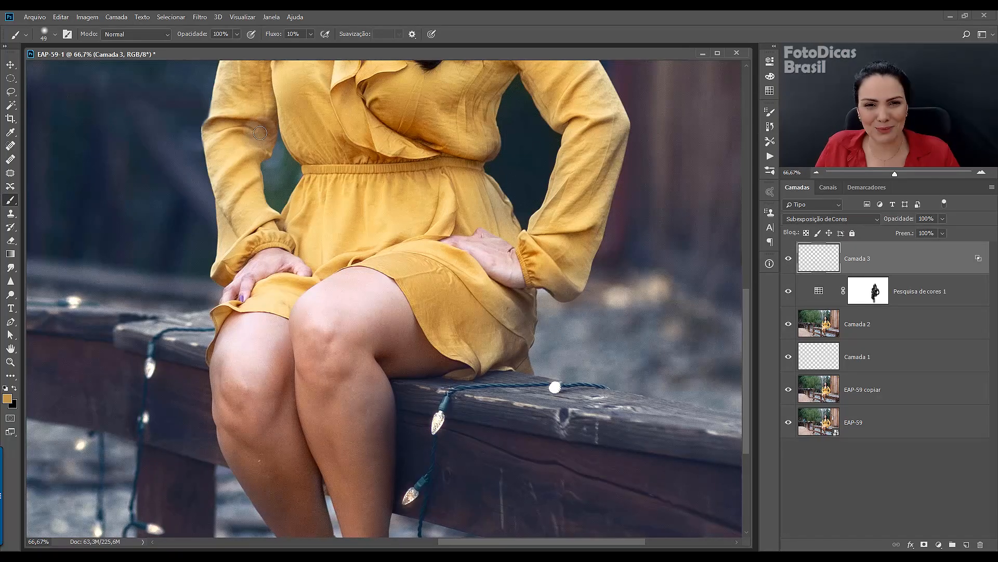
{"action": "left_click_drag", "start_coordinate": [270, 233], "coordinate": [310, 482]}
{"action": "left_click_drag", "start_coordinate": [390, 232], "coordinate": [383, 368]}
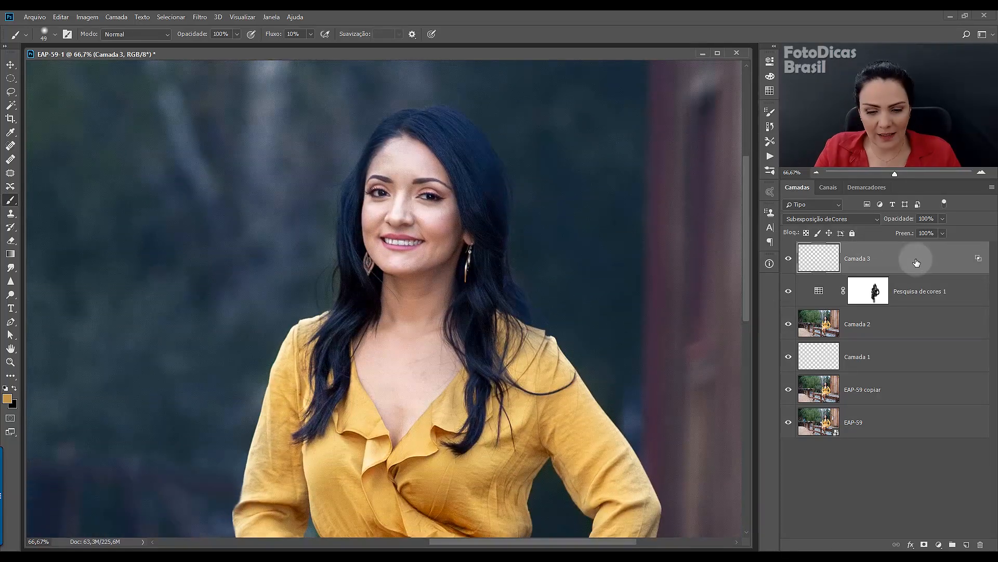
{"action": "key", "text": "ctrl+0"}
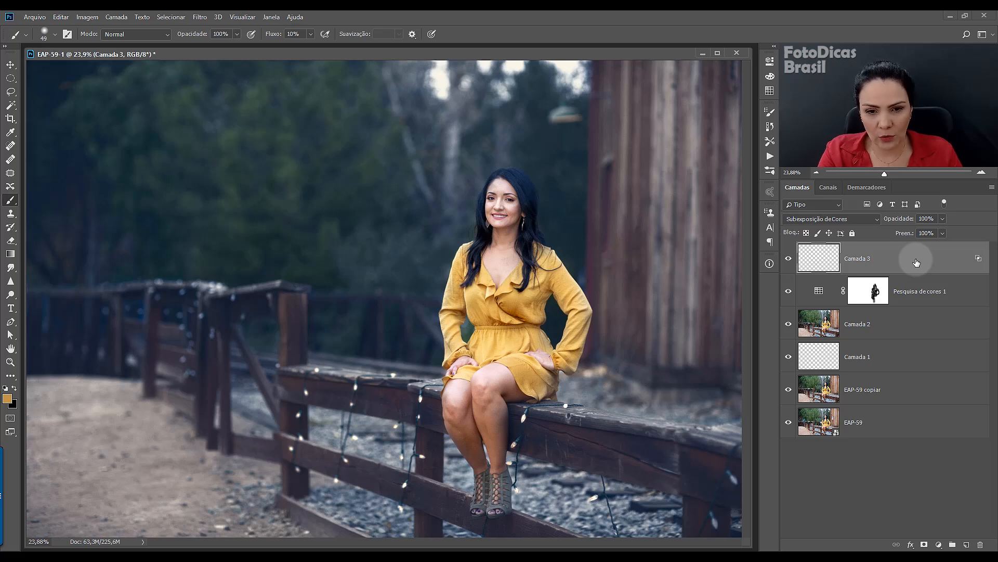
Duplicate the Camada 3 glow layer and paint the golden glow over both of the woman's earrings on the copy.
{"action": "key", "text": "ctrl+j"}
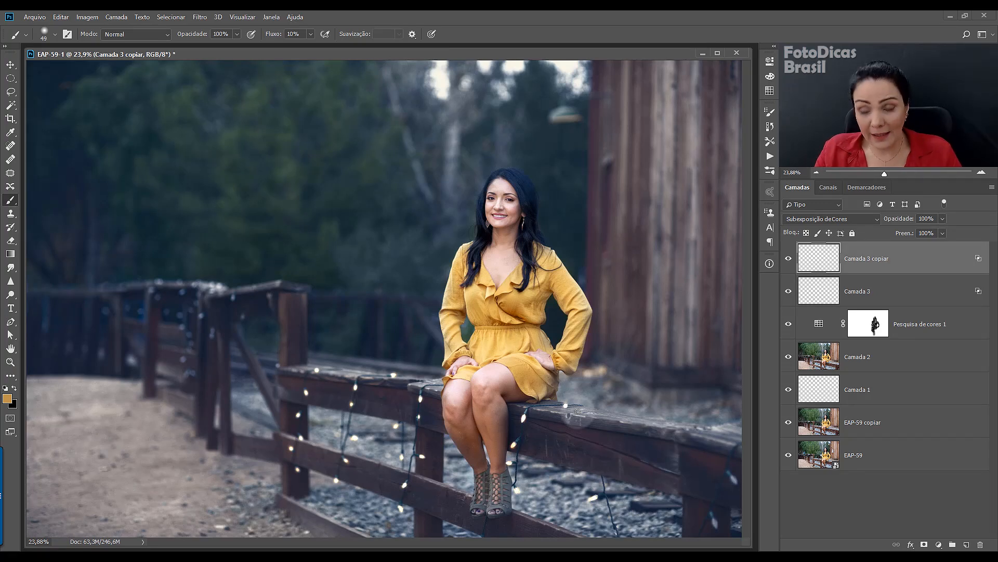
{"action": "key", "text": "ctrl+plus"}
{"action": "key", "text": "ctrl+plus"}
{"action": "key", "text": "ctrl+plus"}
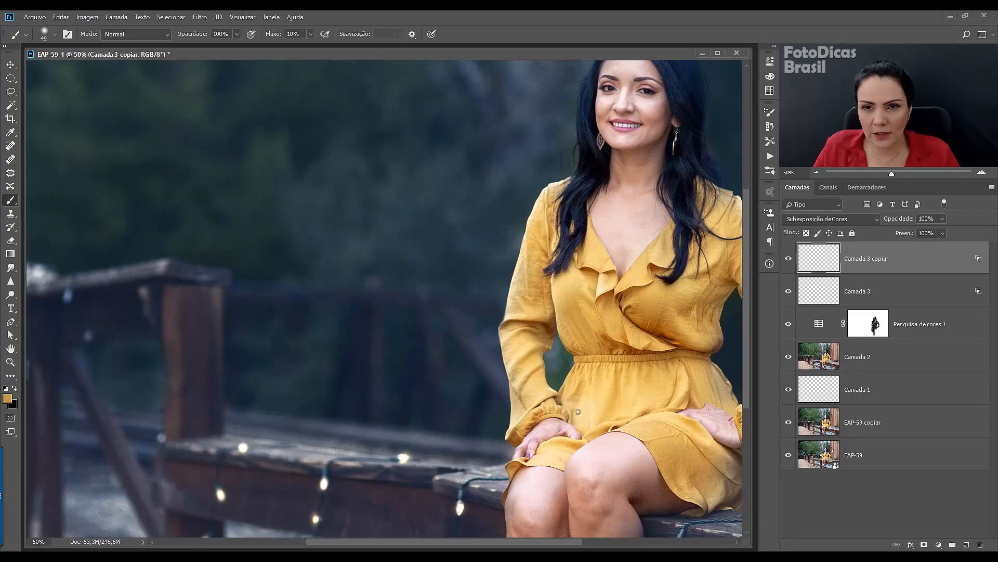
{"action": "left_click_drag", "start_coordinate": [538, 301], "coordinate": [436, 395]}
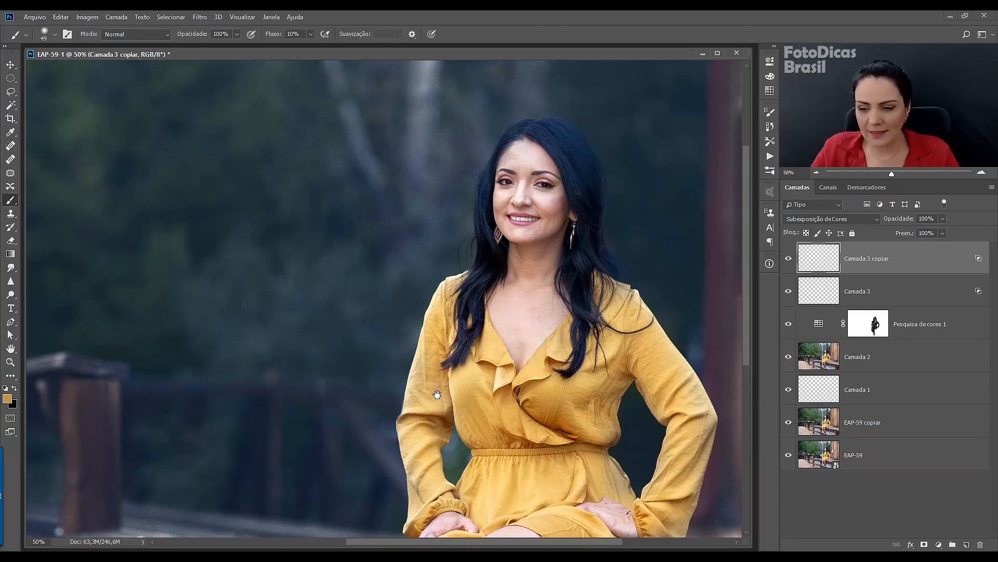
{"action": "key", "text": "ctrl+plus"}
{"action": "key", "text": "ctrl+plus"}
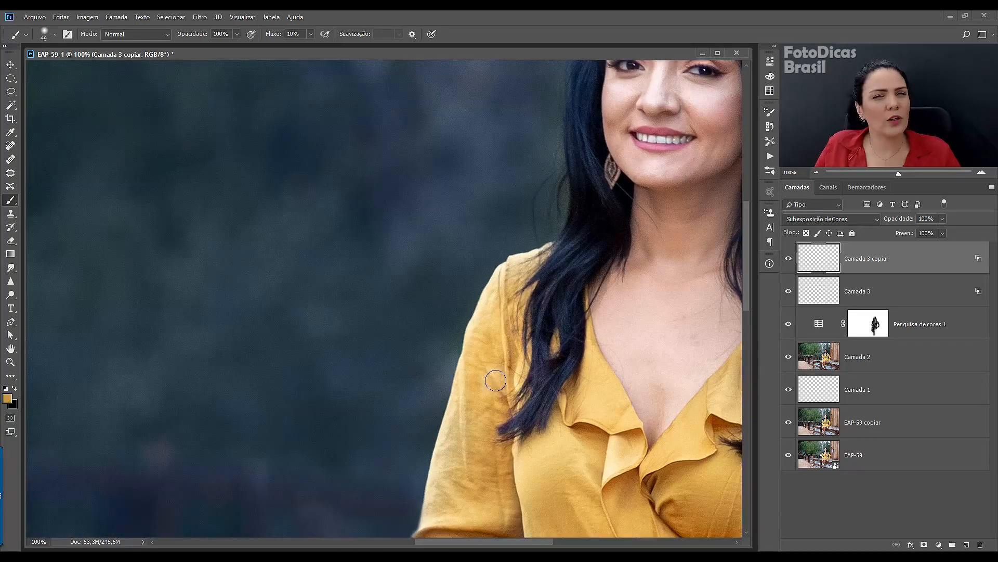
{"action": "left_click_drag", "start_coordinate": [549, 248], "coordinate": [375, 311]}
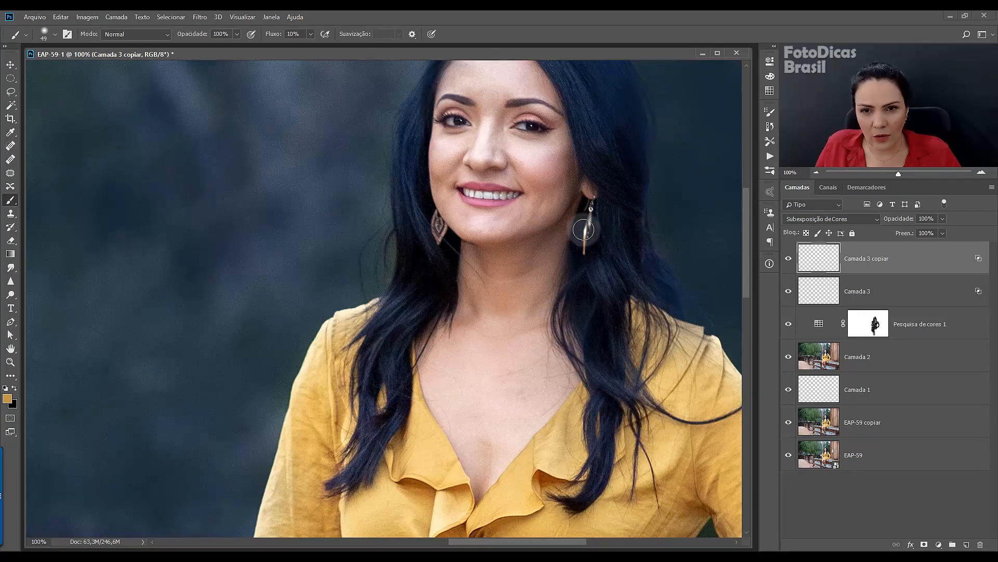
{"action": "left_click_drag", "start_coordinate": [589, 208], "coordinate": [588, 252]}
{"action": "mouse_move", "coordinate": [436, 240]}
{"action": "left_mouse_down"}
{"action": "mouse_move", "coordinate": [429, 208]}
{"action": "mouse_move", "coordinate": [440, 229]}
{"action": "left_mouse_up"}
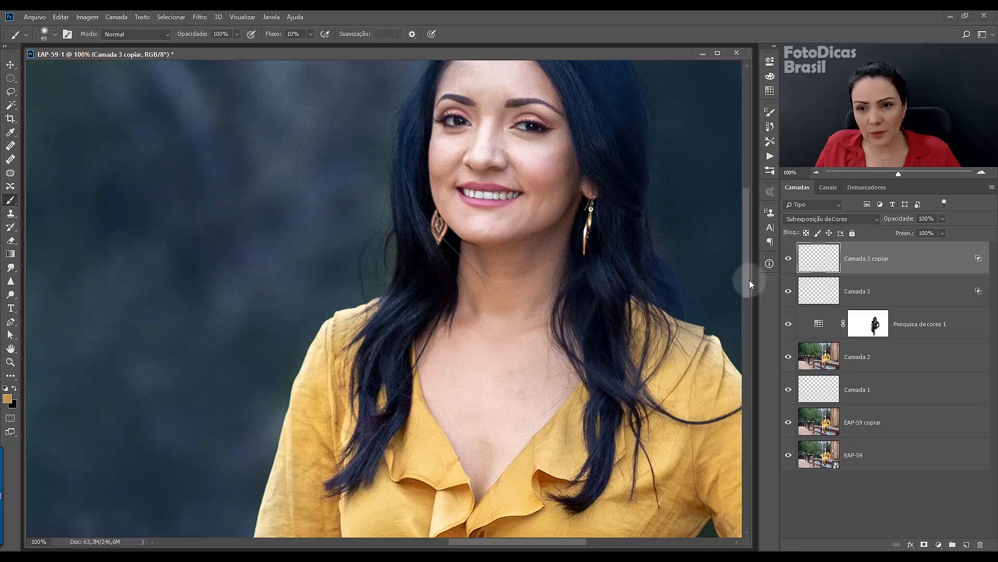
Compare the earrings and the whole photo with and without the duplicated glow layer.
{"action": "left_click", "coordinate": [790, 258]}
{"action": "left_click", "coordinate": [791, 259]}
{"action": "left_click", "coordinate": [792, 259]}
{"action": "left_click", "coordinate": [793, 258]}
{"action": "key", "text": "ctrl+0"}
{"action": "left_click", "coordinate": [790, 258]}
{"action": "left_click", "coordinate": [790, 259]}
{"action": "left_click", "coordinate": [790, 258]}
{"action": "left_click", "coordinate": [790, 258]}
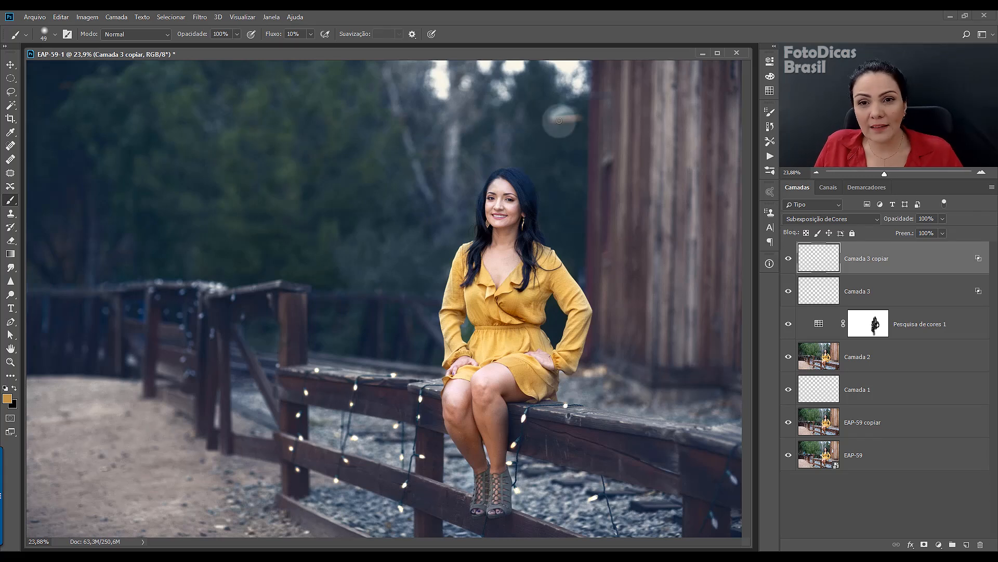
Set the brush to 191 px and paint the golden glow on the hanging lamp beside the barn.
{"action": "right_click", "coordinate": [584, 166], "text": "alt"}
{"action": "left_click_drag", "start_coordinate": [591, 171], "coordinate": [608, 186]}
{"action": "left_click_drag", "start_coordinate": [559, 122], "coordinate": [571, 123]}
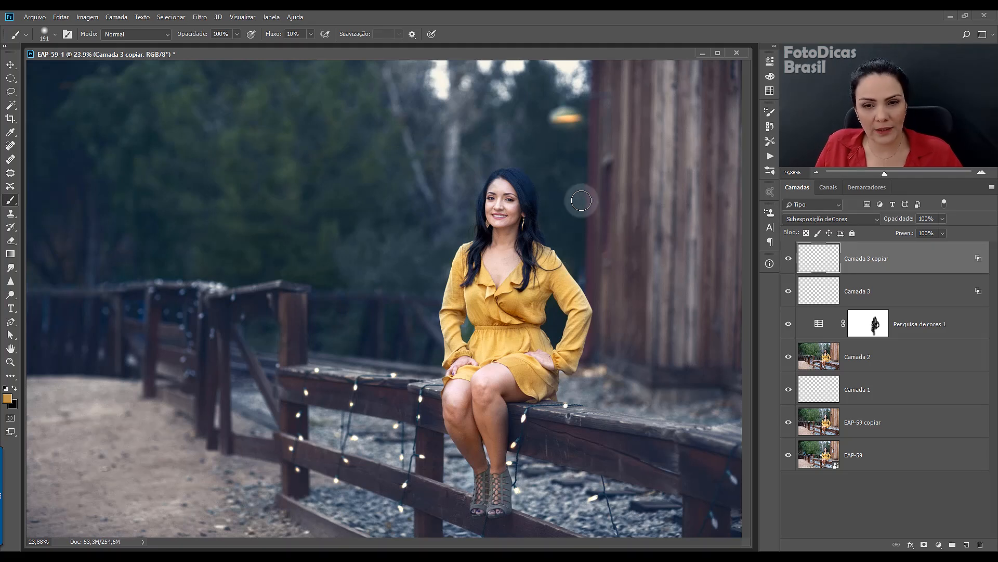
Try painting a warm light spill with a 451 px brush down the barn's edge and onto the gravel behind the fence.
{"action": "left_click_drag", "start_coordinate": [580, 171], "coordinate": [601, 183]}
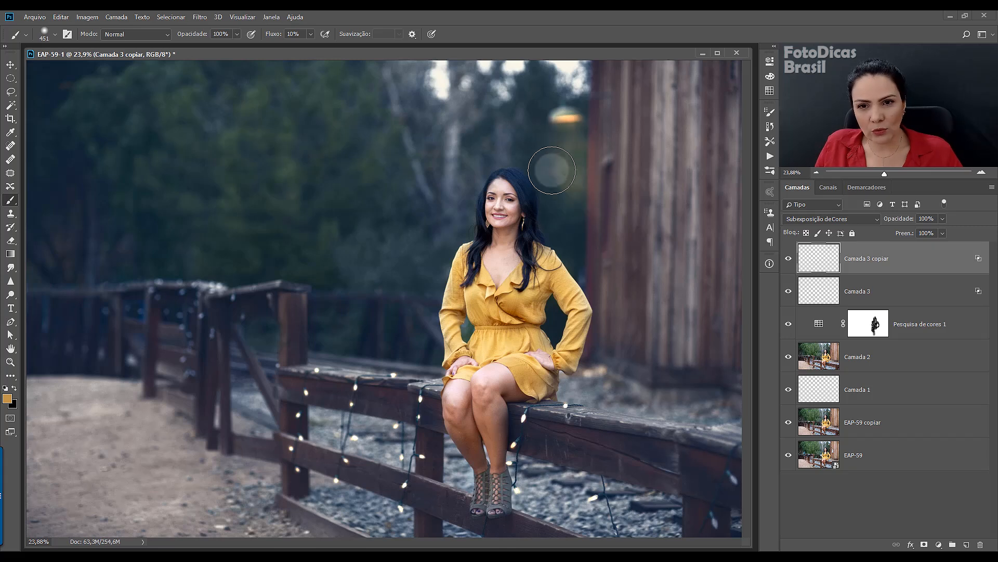
{"action": "mouse_move", "coordinate": [615, 259]}
{"action": "left_mouse_down"}
{"action": "mouse_move", "coordinate": [591, 152]}
{"action": "mouse_move", "coordinate": [590, 194]}
{"action": "mouse_move", "coordinate": [622, 324]}
{"action": "mouse_move", "coordinate": [618, 349]}
{"action": "mouse_move", "coordinate": [595, 369]}
{"action": "mouse_move", "coordinate": [629, 387]}
{"action": "mouse_move", "coordinate": [605, 400]}
{"action": "mouse_move", "coordinate": [674, 406]}
{"action": "mouse_move", "coordinate": [576, 395]}
{"action": "mouse_move", "coordinate": [642, 390]}
{"action": "mouse_move", "coordinate": [640, 367]}
{"action": "mouse_move", "coordinate": [598, 178]}
{"action": "mouse_move", "coordinate": [560, 145]}
{"action": "mouse_move", "coordinate": [553, 224]}
{"action": "mouse_move", "coordinate": [545, 139]}
{"action": "mouse_move", "coordinate": [537, 174]}
{"action": "mouse_move", "coordinate": [545, 153]}
{"action": "mouse_move", "coordinate": [544, 184]}
{"action": "mouse_move", "coordinate": [603, 378]}
{"action": "mouse_move", "coordinate": [599, 394]}
{"action": "mouse_move", "coordinate": [553, 395]}
{"action": "mouse_move", "coordinate": [614, 421]}
{"action": "mouse_move", "coordinate": [622, 463]}
{"action": "mouse_move", "coordinate": [578, 507]}
{"action": "mouse_move", "coordinate": [643, 504]}
{"action": "mouse_move", "coordinate": [558, 489]}
{"action": "mouse_move", "coordinate": [542, 500]}
{"action": "mouse_move", "coordinate": [674, 520]}
{"action": "mouse_move", "coordinate": [559, 498]}
{"action": "left_mouse_up"}
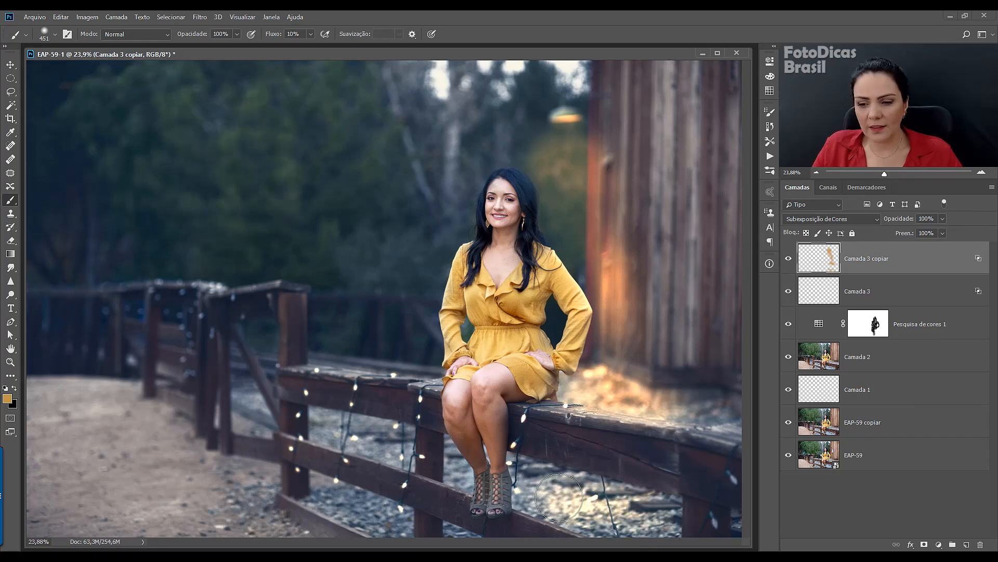
{"action": "key", "text": "ctrl+minus"}
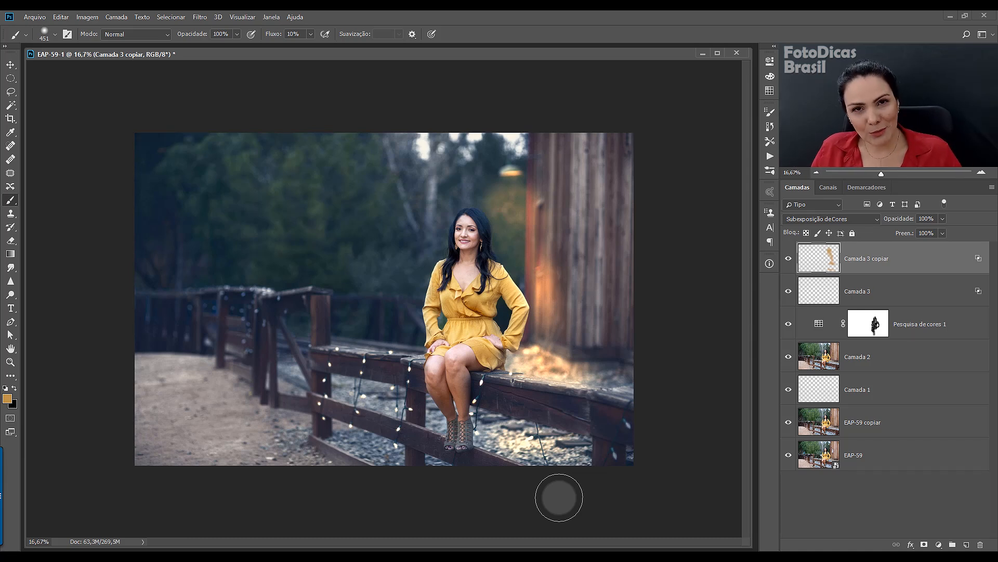
{"action": "key", "text": "ctrl+plus"}
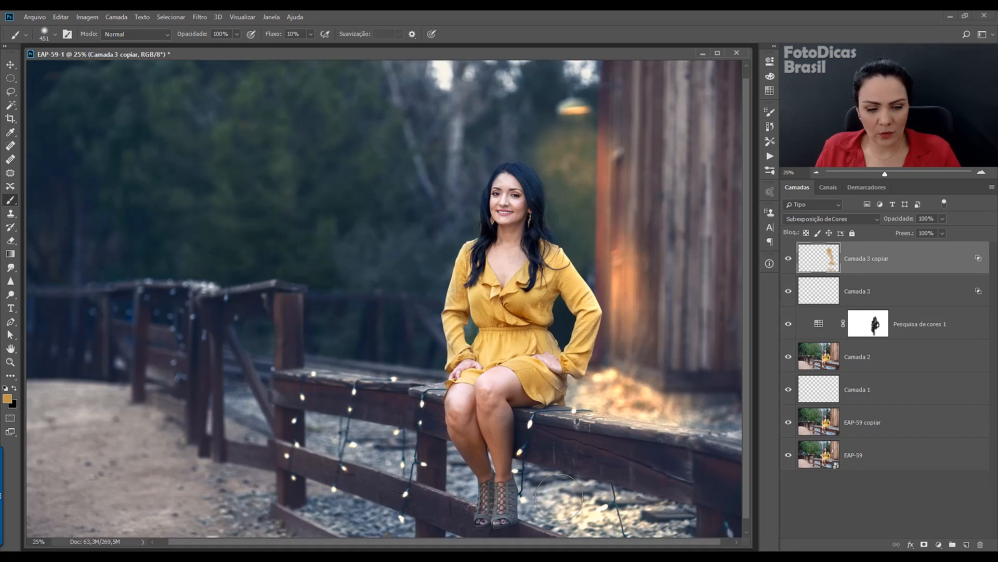
{"action": "key", "text": "ctrl+z"}
{"action": "key", "text": "ctrl+z"}
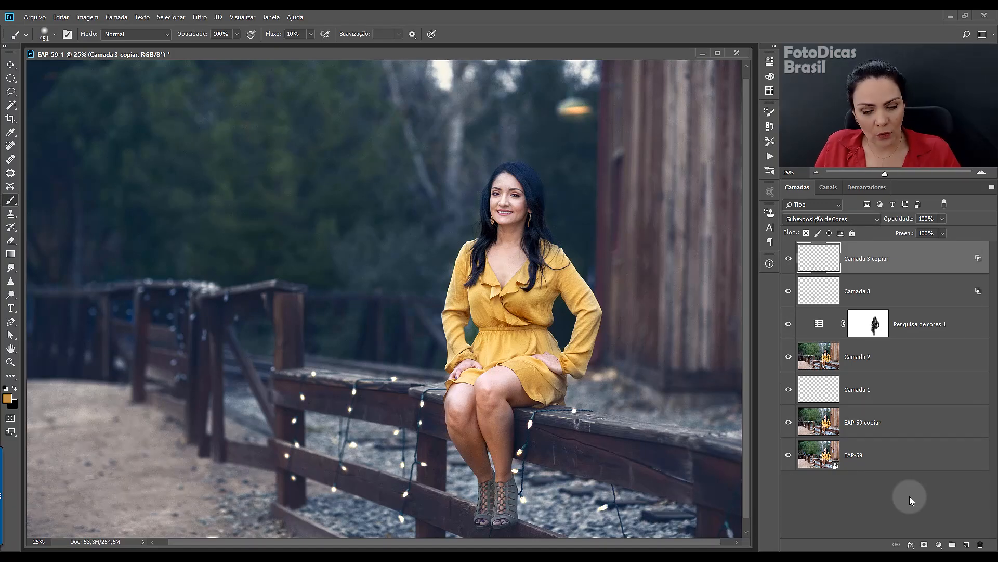
Stamp all visible layers into a new top layer and compare it on its own with the original EAP-59 layer.
{"action": "key", "text": "ctrl+alt+shift+e"}
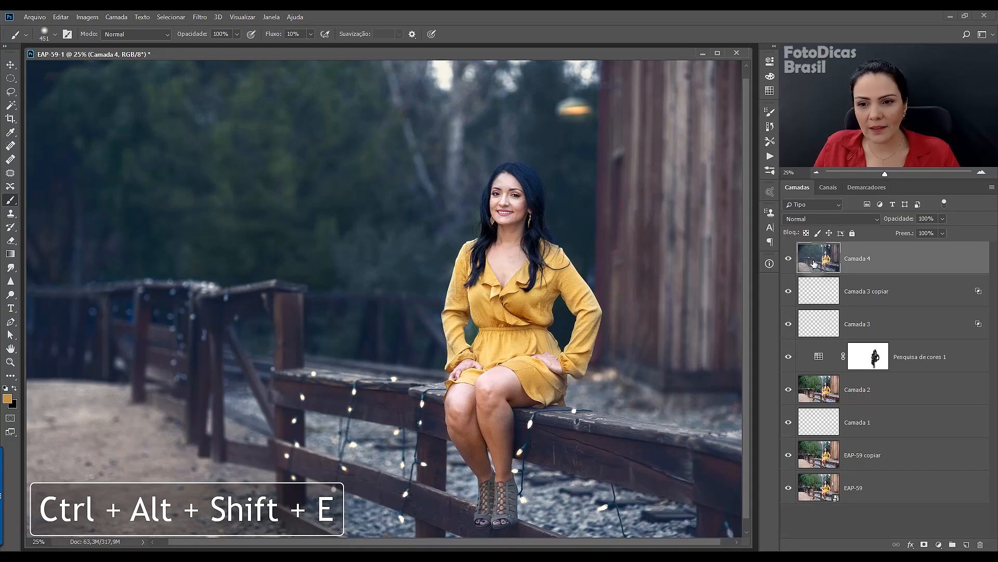
{"action": "left_click", "coordinate": [788, 489], "text": "alt"}
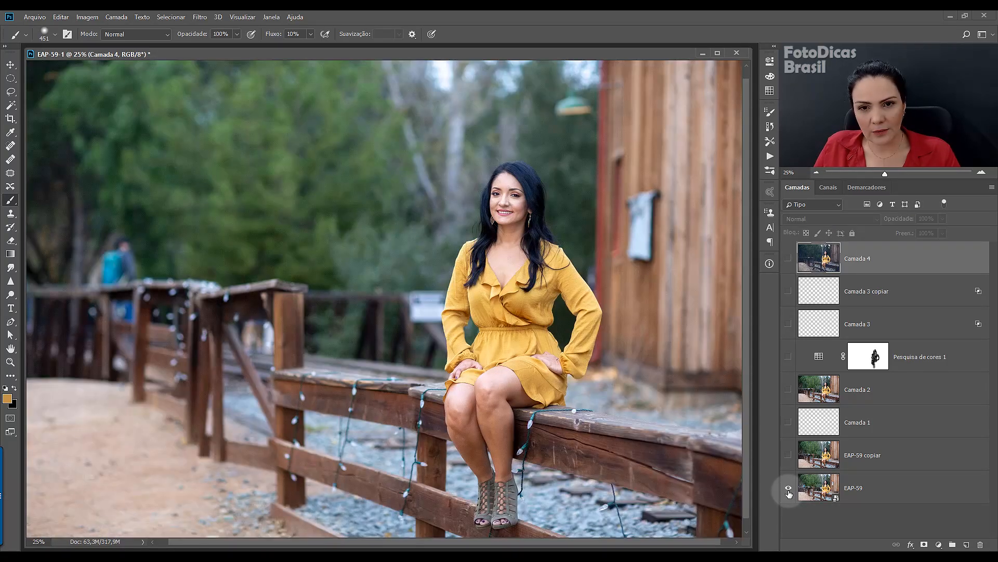
{"action": "left_click", "coordinate": [788, 260], "text": "alt"}
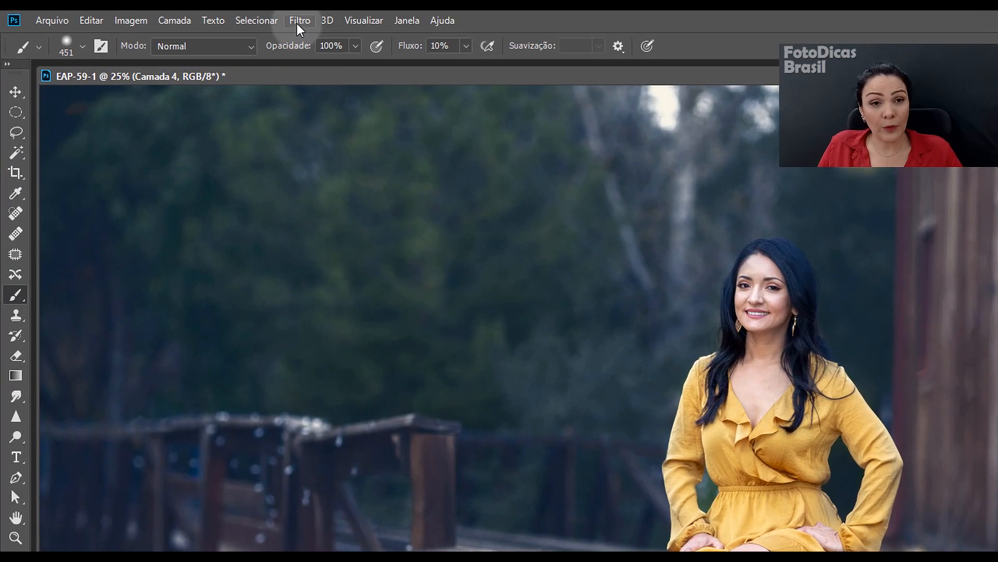
Start the Unsharp Mask filter on Camada 4 with an amount of 15% and centre its preview on the dress's ruffle.
{"action": "left_click", "coordinate": [297, 25]}
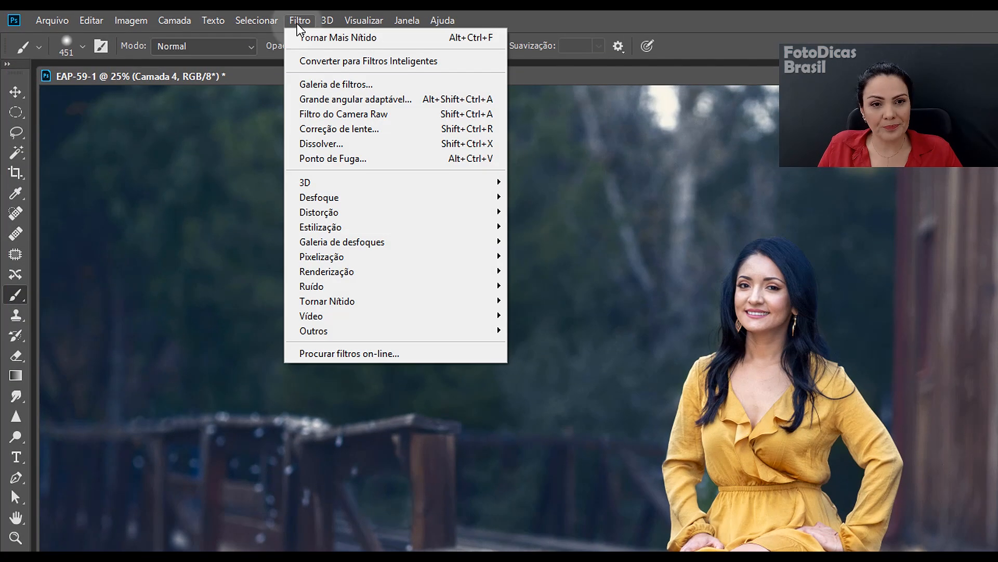
{"action": "mouse_move", "coordinate": [351, 303]}
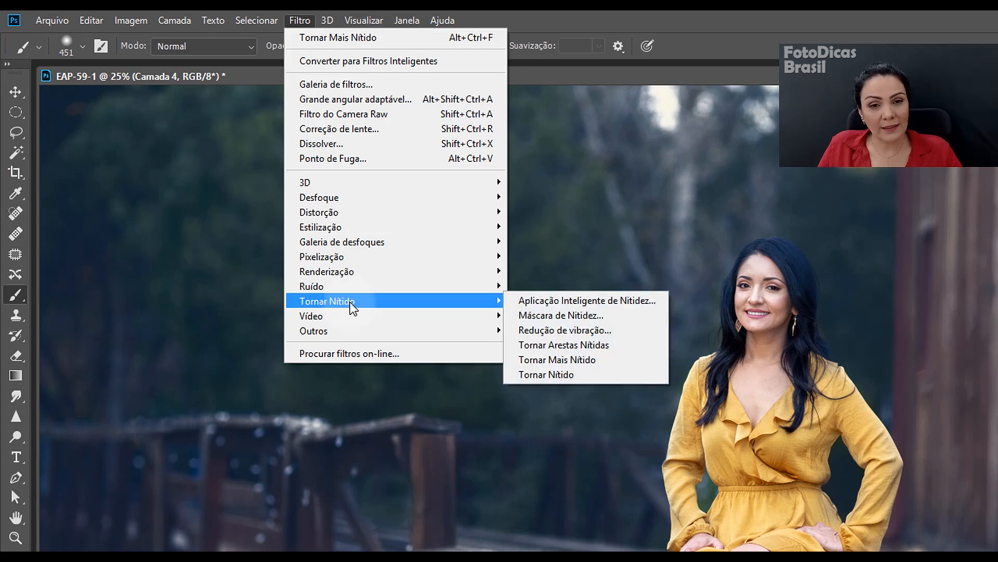
{"action": "left_click", "coordinate": [536, 320]}
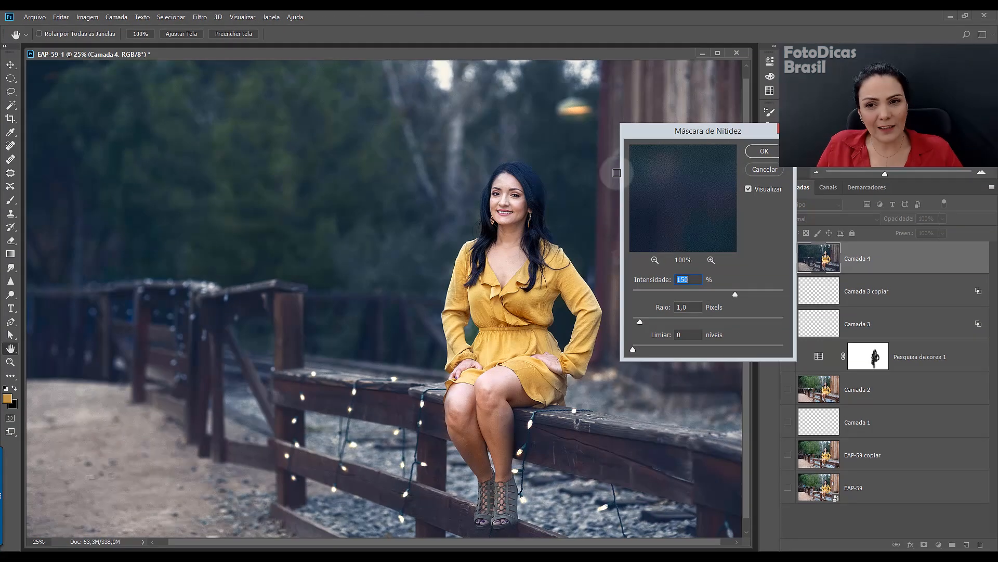
{"action": "left_click_drag", "start_coordinate": [656, 132], "coordinate": [594, 85]}
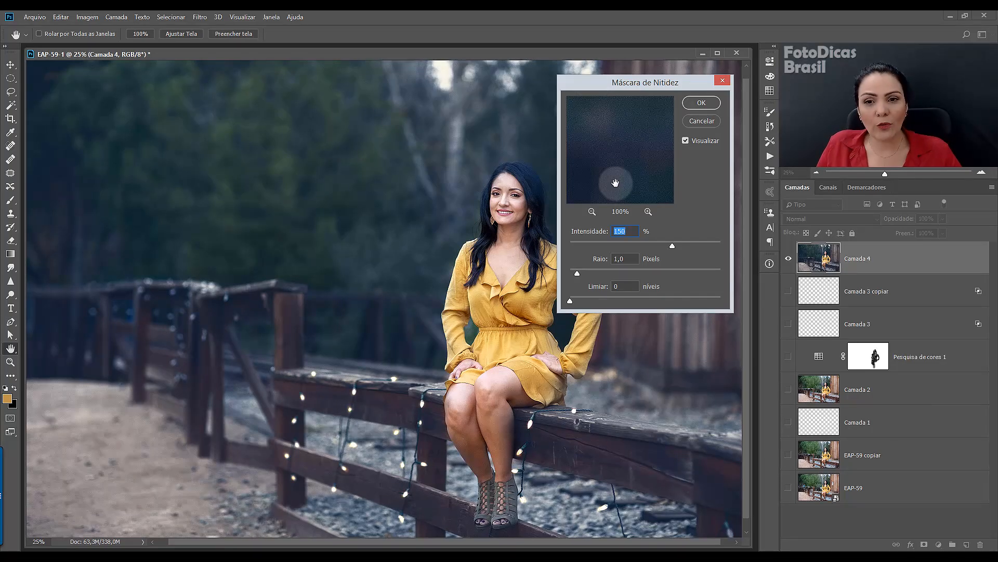
{"action": "left_click", "coordinate": [585, 241]}
{"action": "left_click_drag", "start_coordinate": [585, 241], "coordinate": [576, 245]}
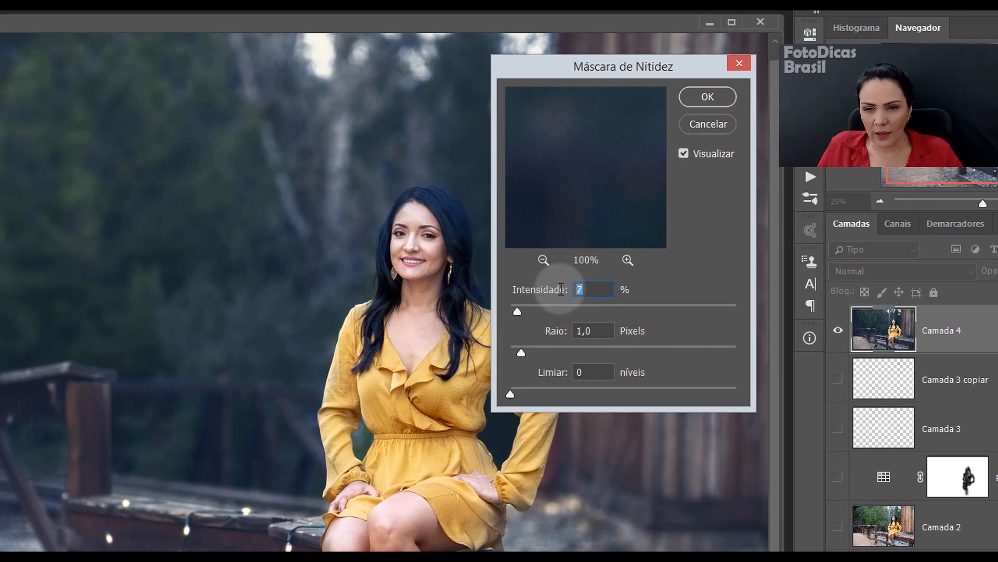
{"action": "type", "text": "15"}
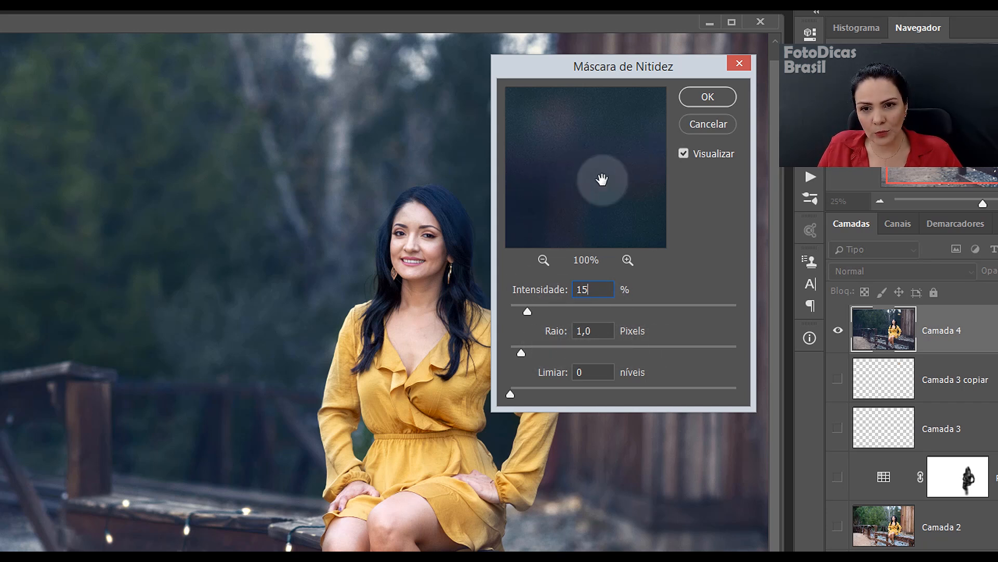
{"action": "left_click", "coordinate": [416, 253]}
{"action": "left_click", "coordinate": [421, 317]}
{"action": "left_click", "coordinate": [355, 383]}
{"action": "left_click", "coordinate": [414, 419]}
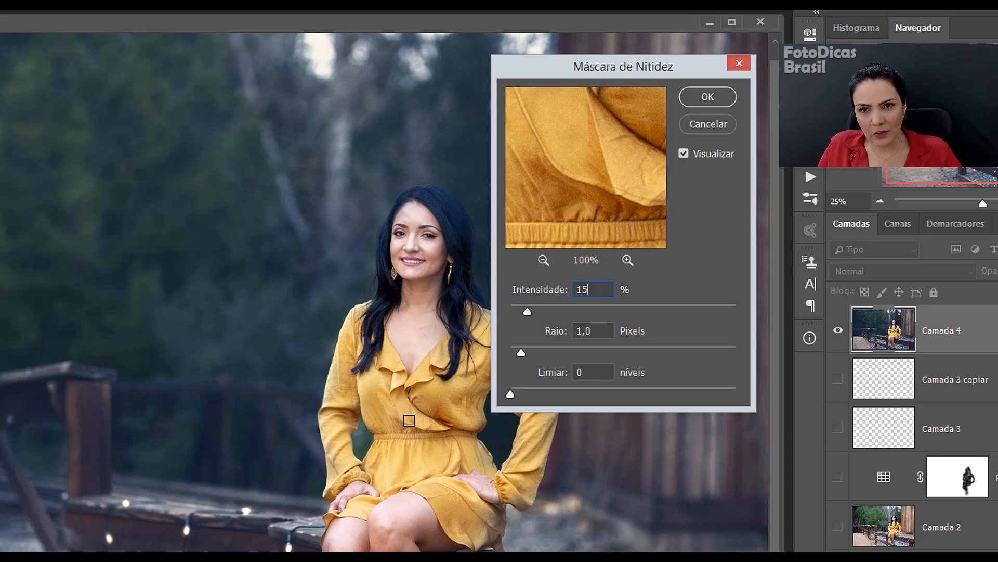
{"action": "left_click", "coordinate": [427, 416]}
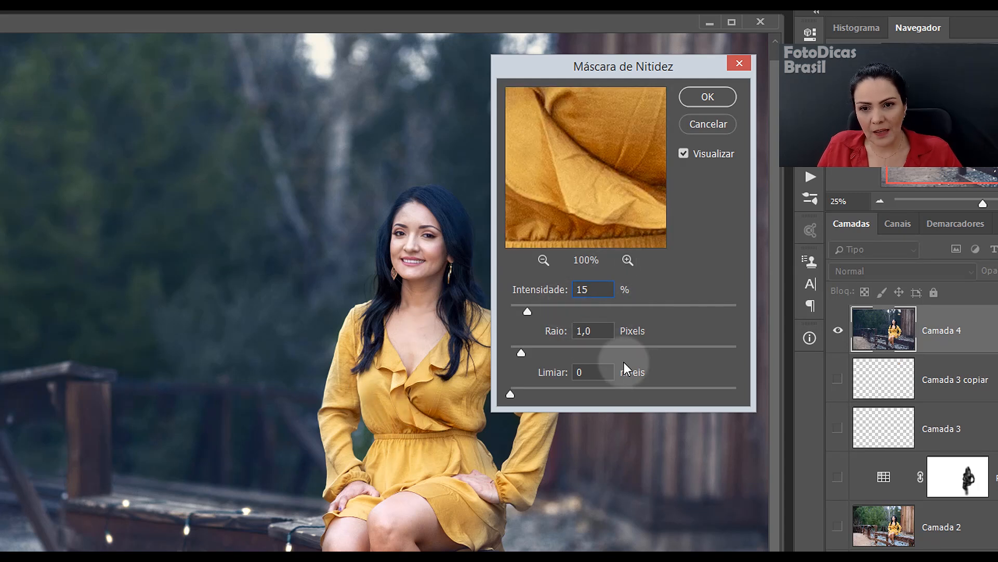
Set the Unsharp Mask radius to 120 pixels and compare the photo with the preview off and on.
{"action": "left_click", "coordinate": [564, 353]}
{"action": "left_click_drag", "start_coordinate": [564, 352], "coordinate": [611, 353]}
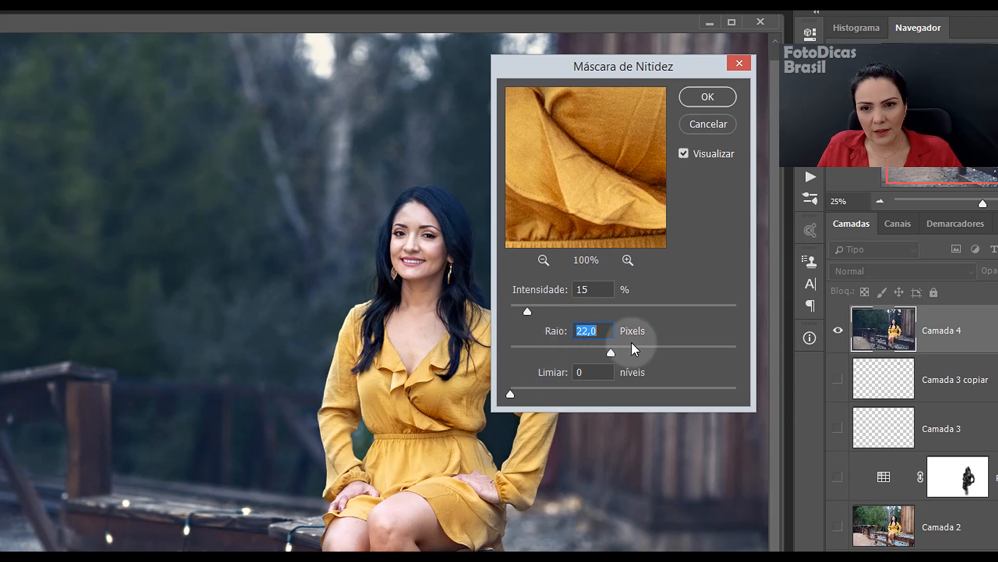
{"action": "left_click", "coordinate": [650, 354]}
{"action": "left_click_drag", "start_coordinate": [651, 355], "coordinate": [662, 356]}
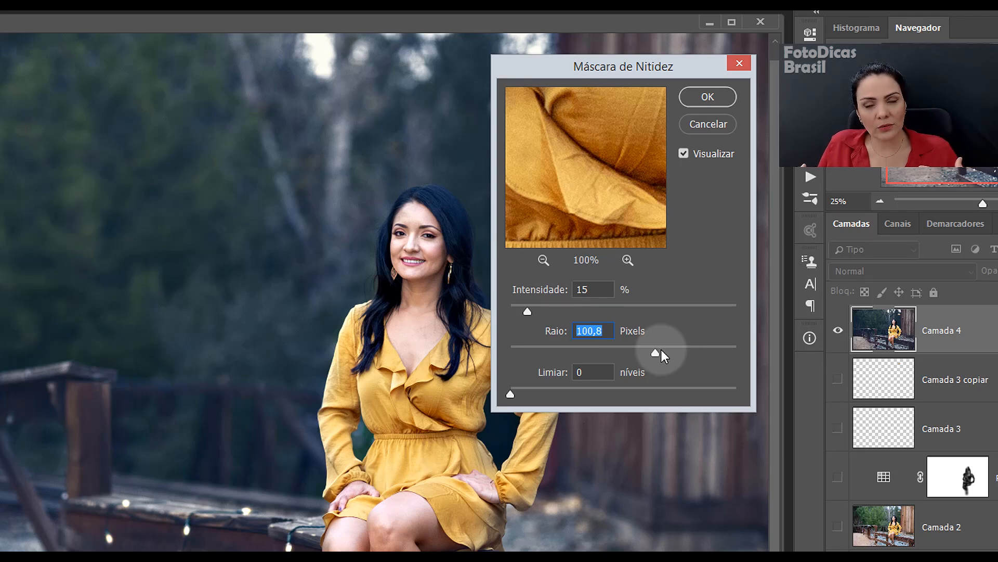
{"action": "left_click_drag", "start_coordinate": [662, 355], "coordinate": [656, 349]}
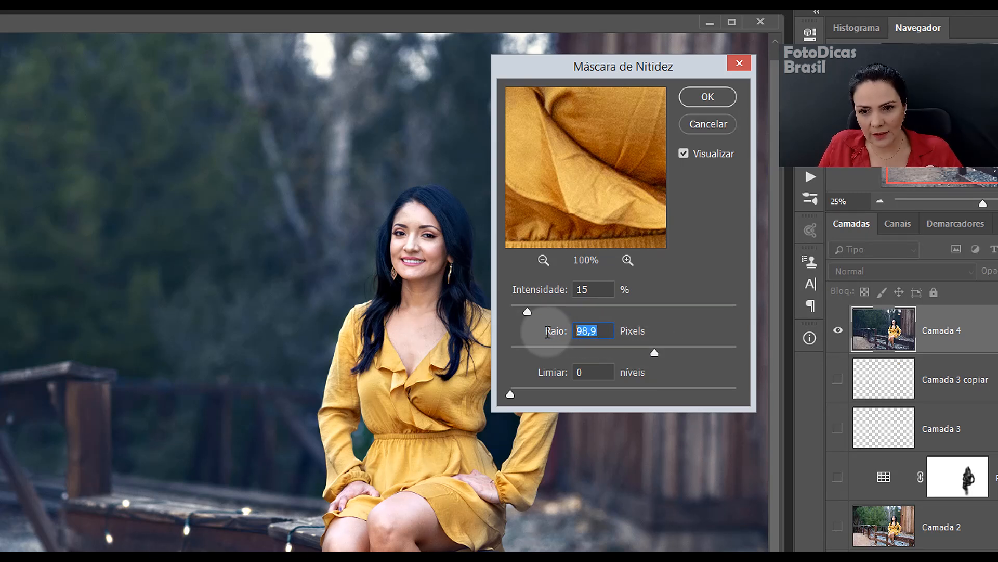
{"action": "type", "text": "120"}
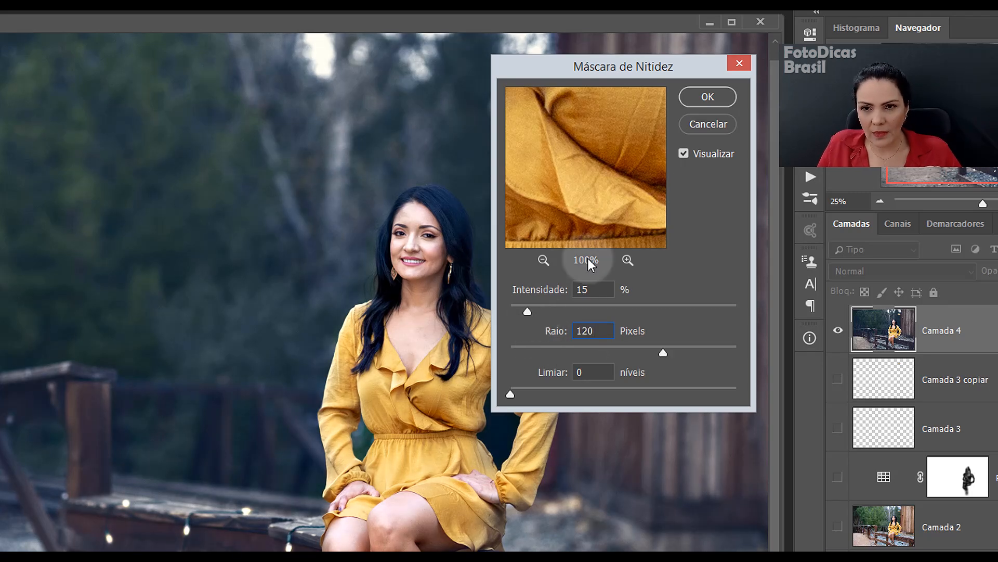
{"action": "left_click", "coordinate": [686, 154]}
{"action": "left_click", "coordinate": [688, 156]}
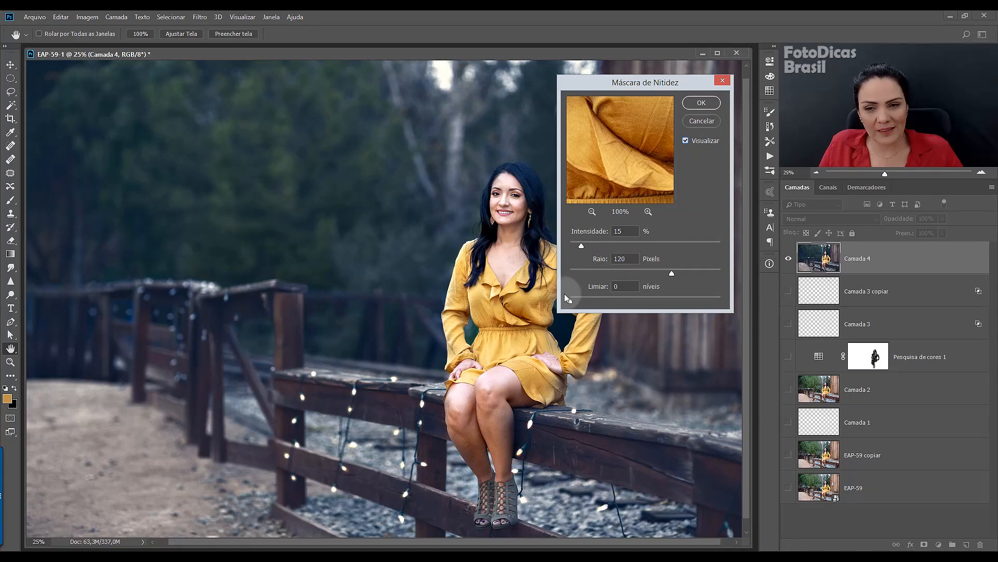
Compare the photo once more with the contrast preview off and on, and apply the Unsharp Mask filter to Camada 4.
{"action": "left_click", "coordinate": [685, 142]}
{"action": "left_click", "coordinate": [684, 141]}
{"action": "left_click", "coordinate": [684, 142]}
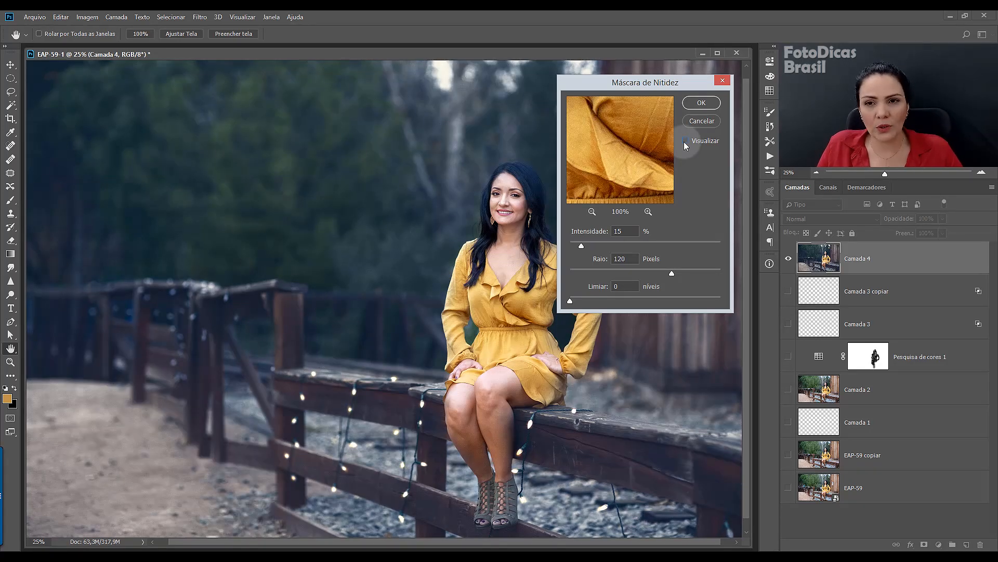
{"action": "left_click", "coordinate": [685, 141]}
{"action": "left_click", "coordinate": [697, 104]}
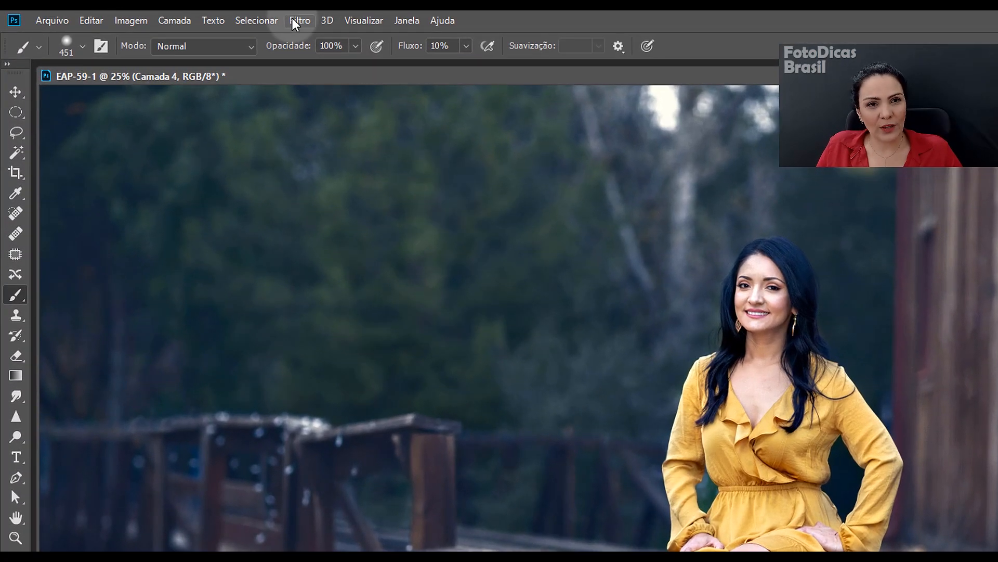
Start a second Unsharp Mask on Camada 4 with its preview centred on the face, radius 1 pixel and amount 100%.
{"action": "left_click", "coordinate": [196, 17]}
{"action": "mouse_move", "coordinate": [440, 301]}
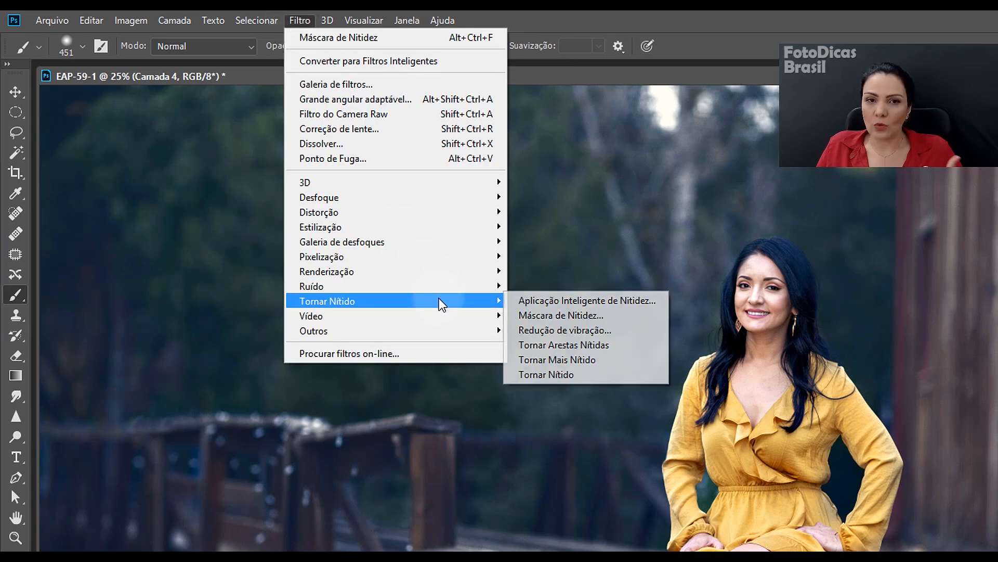
{"action": "left_click", "coordinate": [597, 316]}
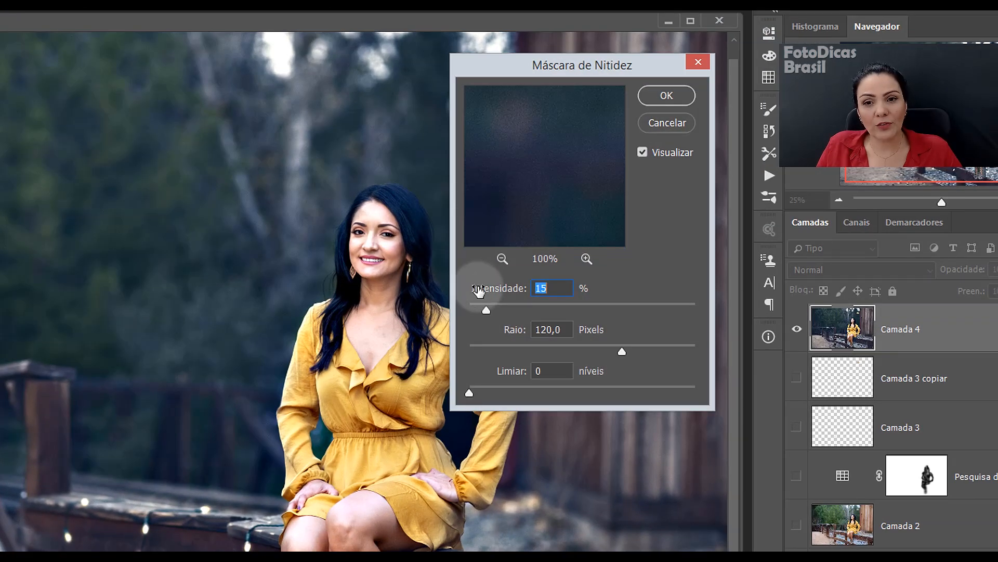
{"action": "left_click", "coordinate": [371, 259]}
{"action": "left_click_drag", "start_coordinate": [552, 132], "coordinate": [562, 218]}
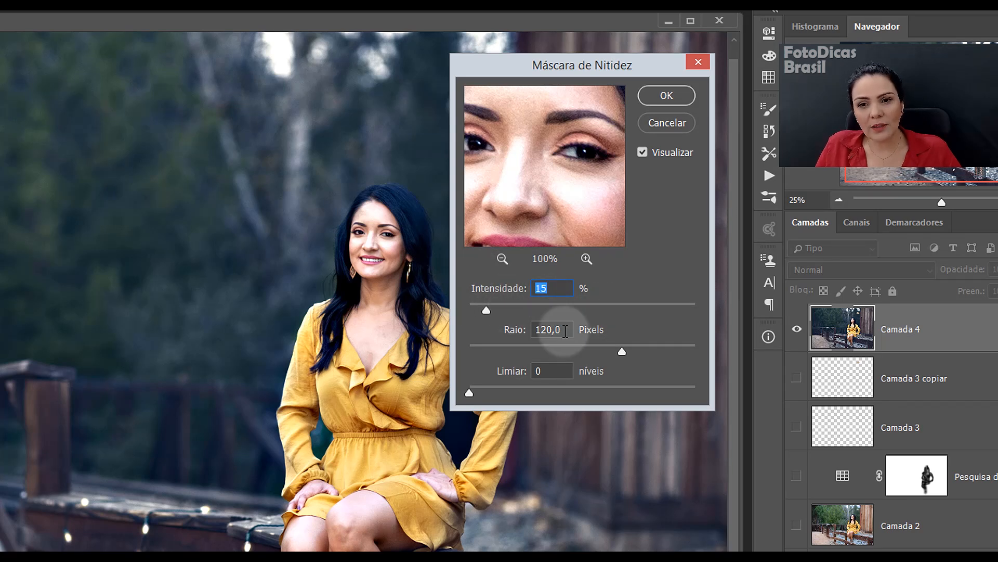
{"action": "double_click", "coordinate": [564, 330]}
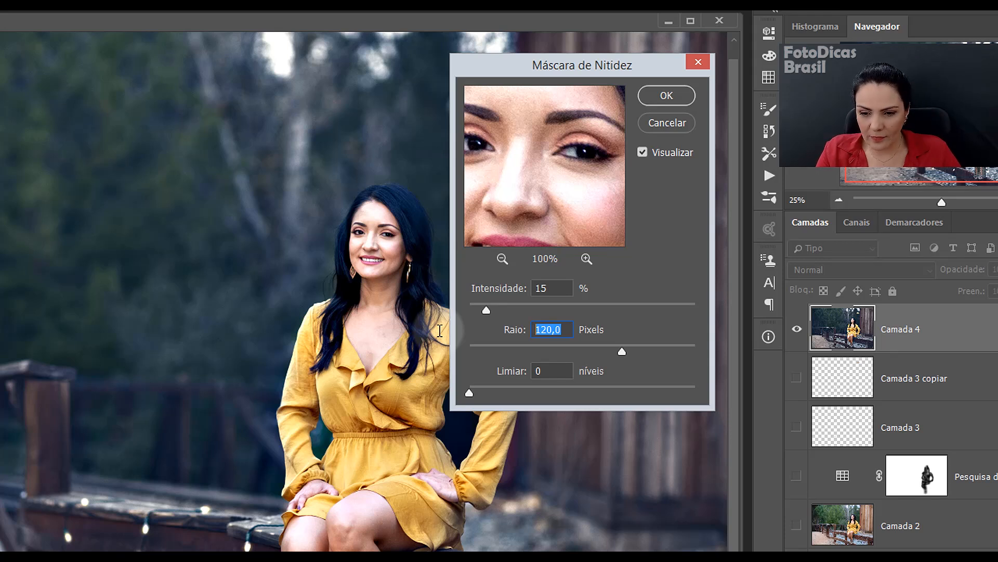
{"action": "type", "text": "1"}
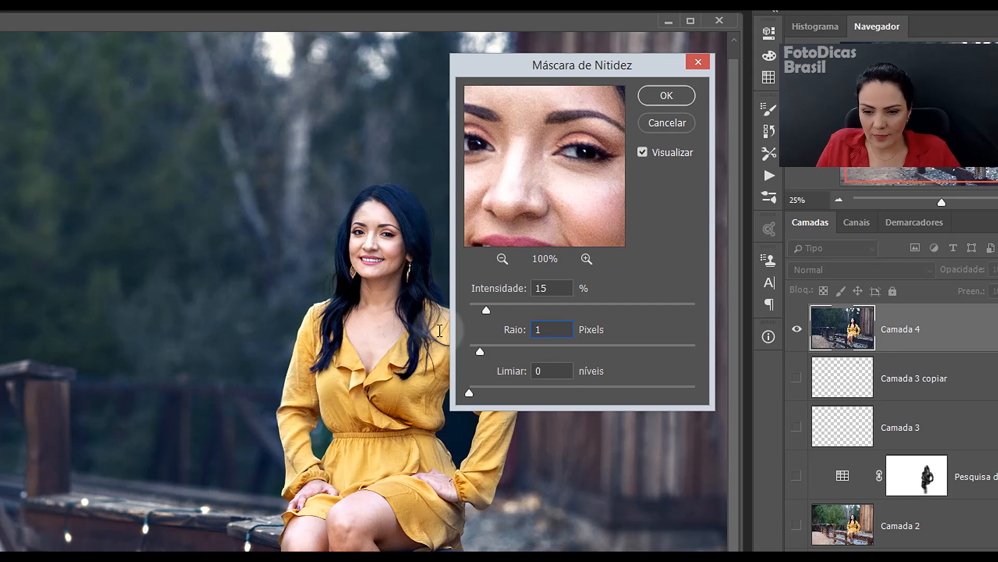
{"action": "left_click_drag", "start_coordinate": [486, 311], "coordinate": [567, 311]}
{"action": "left_click", "coordinate": [492, 290]}
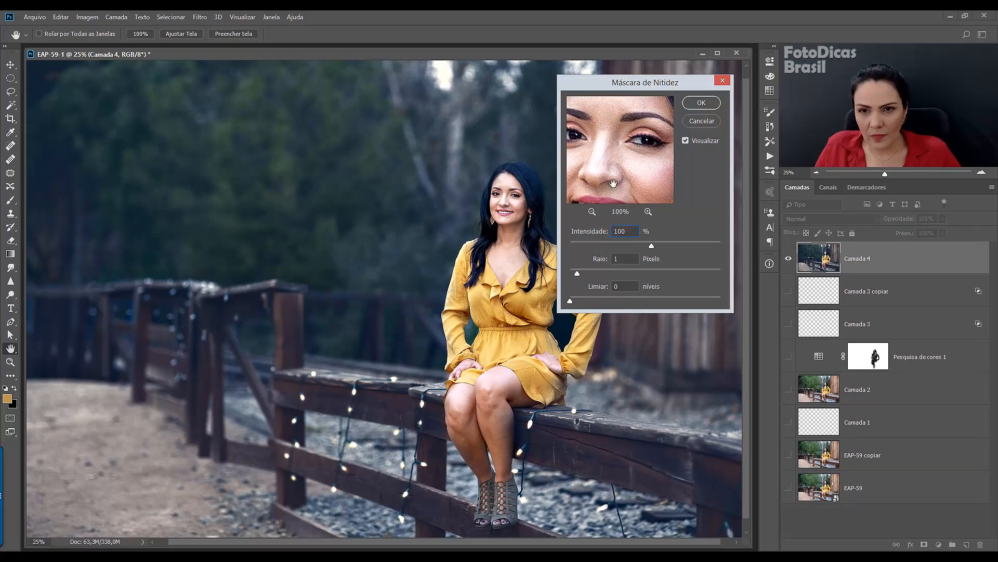
Examine the sharpening on the mouth, eyes and skin at 100% zoom, comparing the photo with the filter preview off and on.
{"action": "left_click_drag", "start_coordinate": [613, 183], "coordinate": [670, 150]}
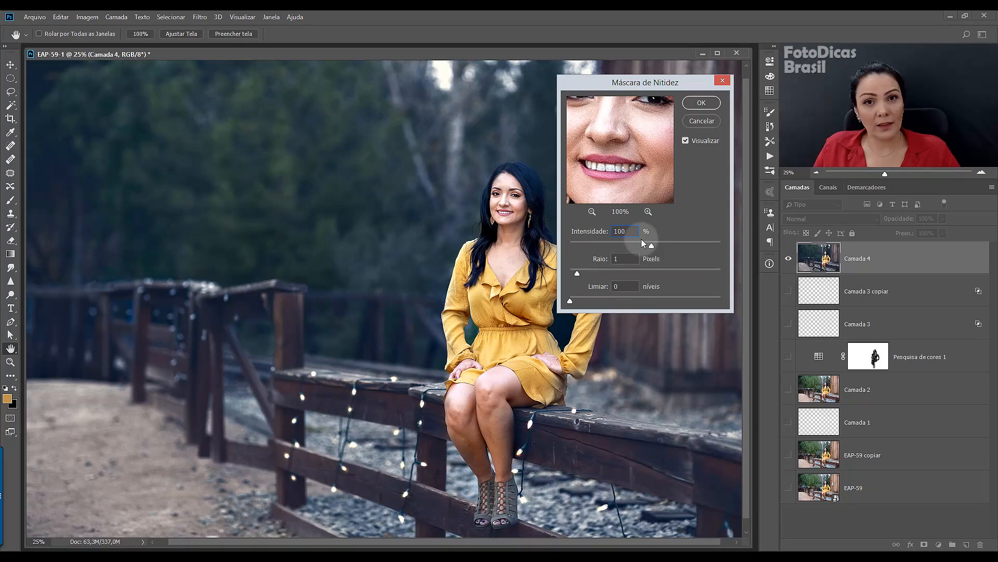
{"action": "left_click_drag", "start_coordinate": [619, 128], "coordinate": [630, 162]}
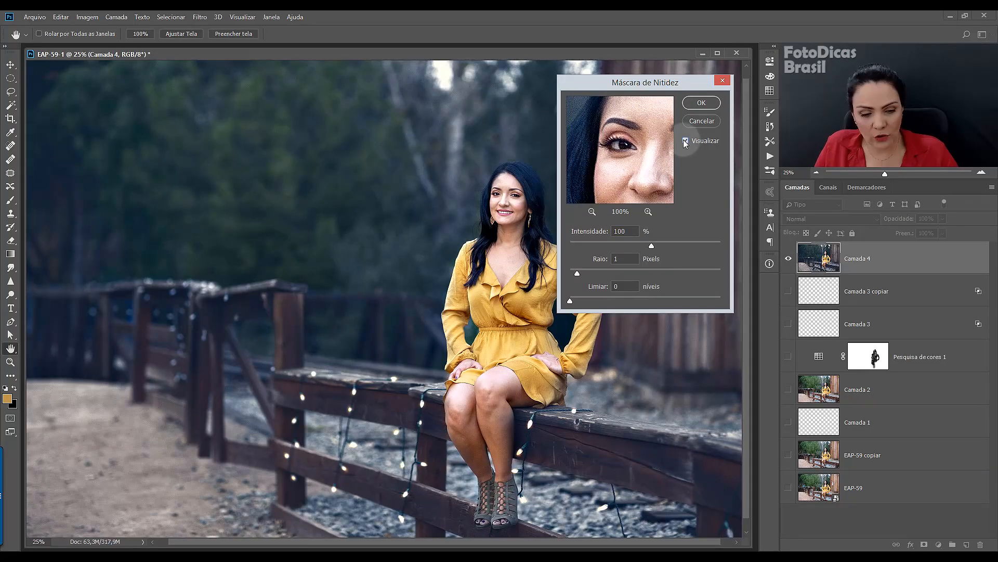
{"action": "key", "text": "ctrl+plus"}
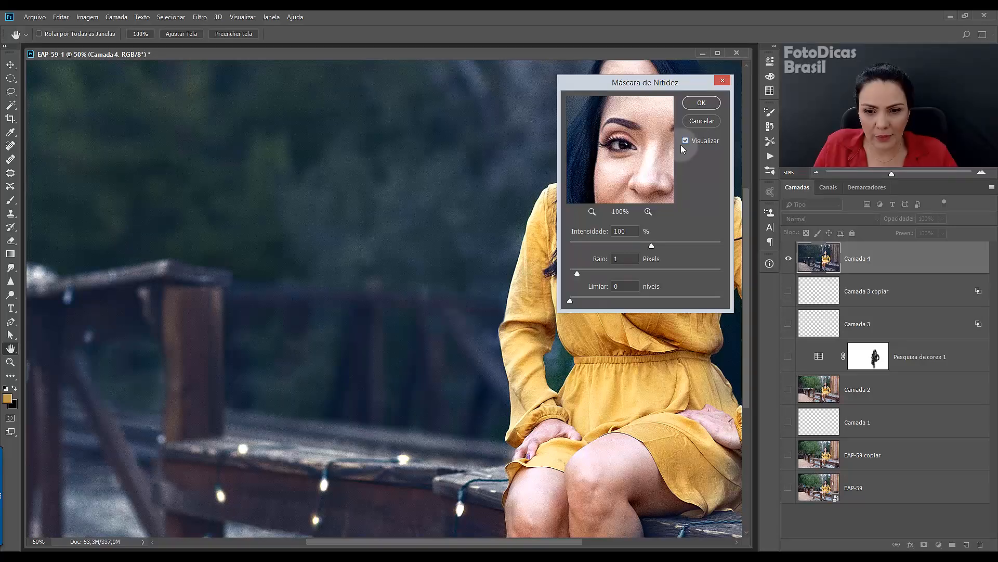
{"action": "left_click_drag", "start_coordinate": [566, 540], "coordinate": [633, 539]}
{"action": "left_click_drag", "start_coordinate": [751, 338], "coordinate": [747, 281]}
{"action": "key", "text": "ctrl+plus"}
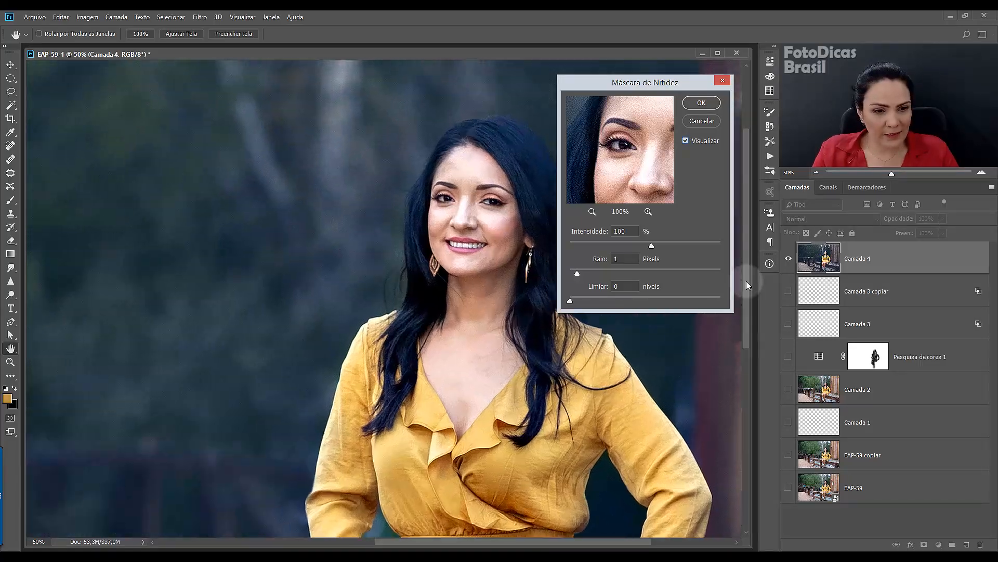
{"action": "key", "text": "ctrl+plus"}
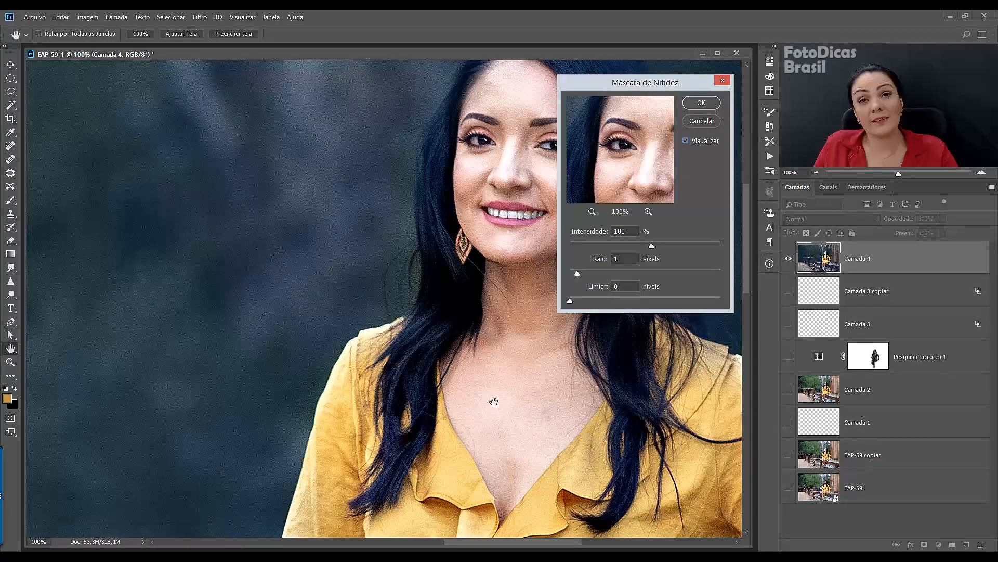
{"action": "key", "text": "p"}
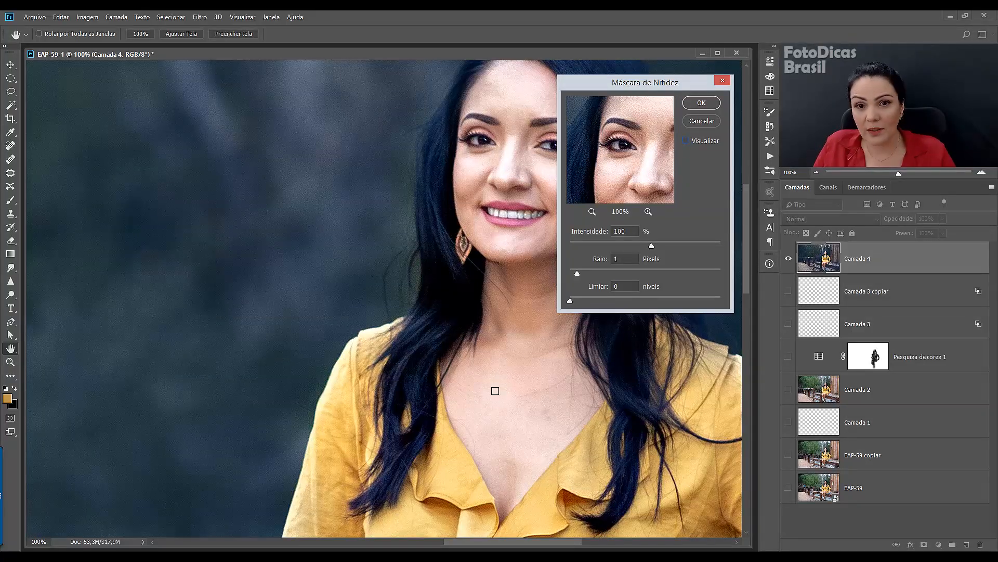
{"action": "left_click", "coordinate": [687, 142]}
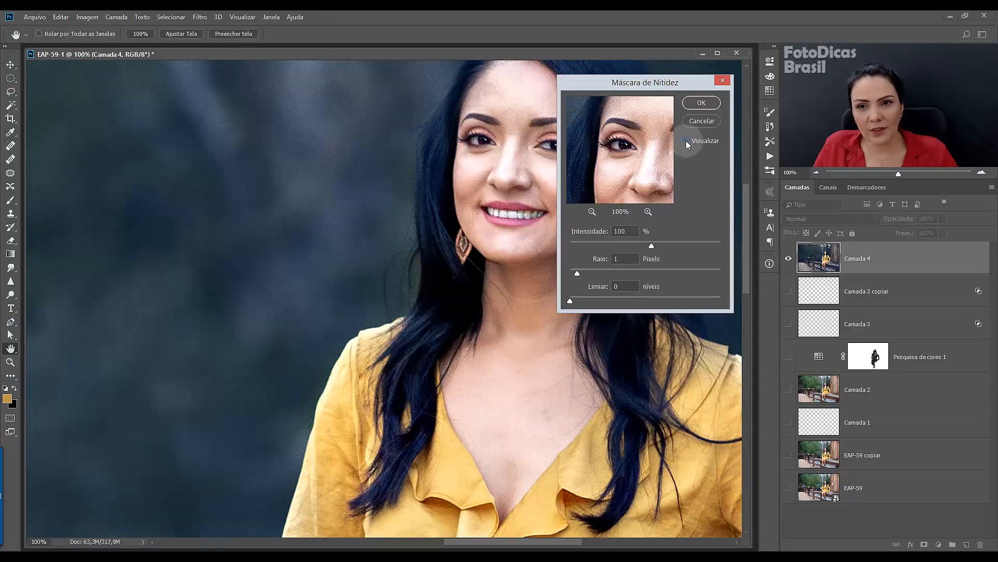
{"action": "left_click_drag", "start_coordinate": [616, 86], "coordinate": [645, 79]}
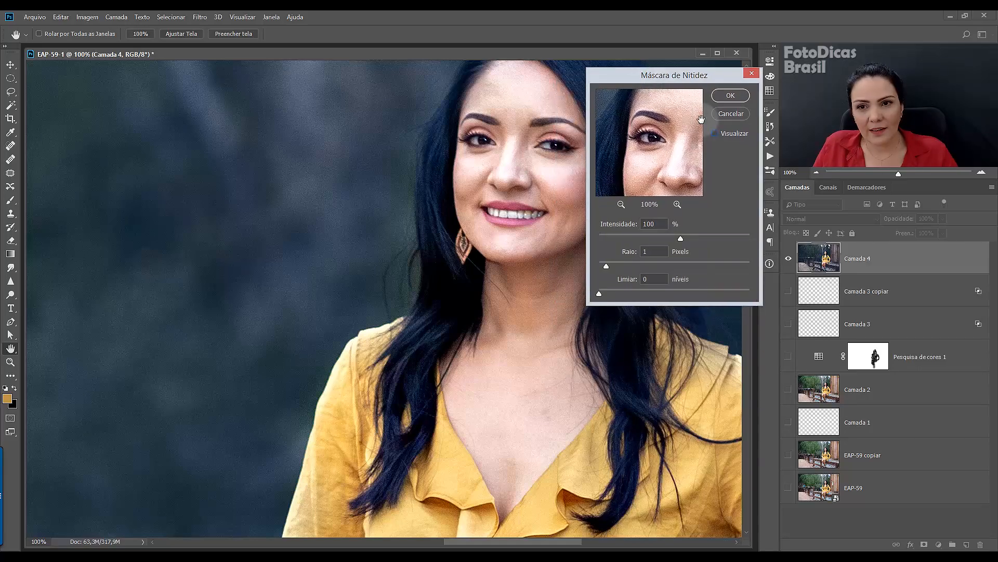
{"action": "left_click", "coordinate": [716, 135]}
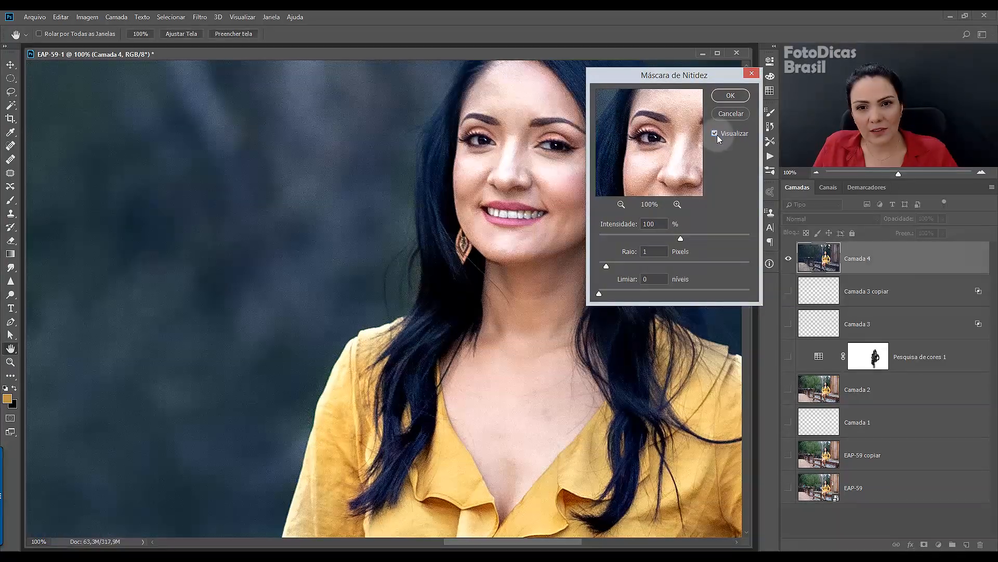
{"action": "left_click", "coordinate": [715, 134]}
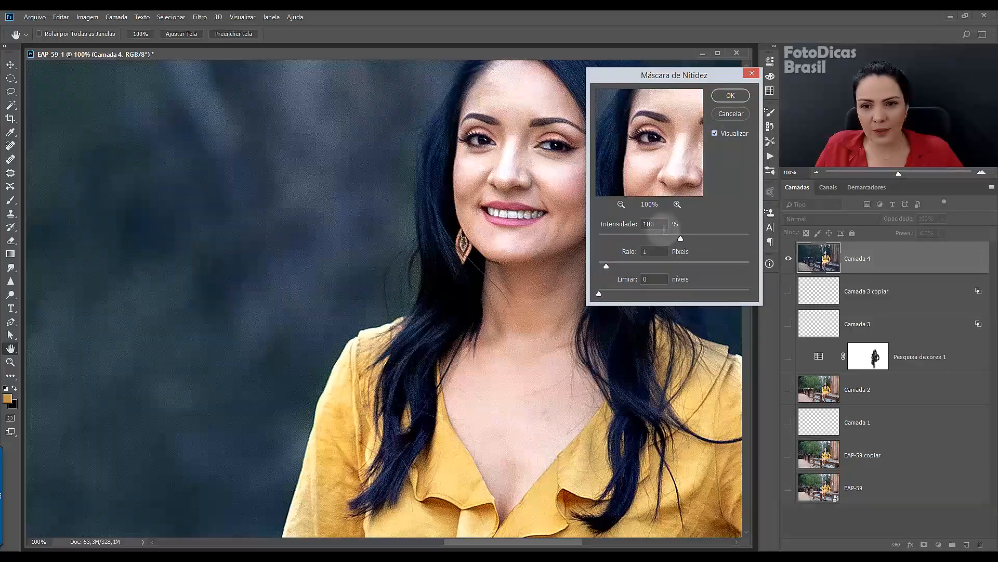
Try a sharpening amount of 123% and check its effect on the face and the dress fabric.
{"action": "left_click", "coordinate": [691, 235]}
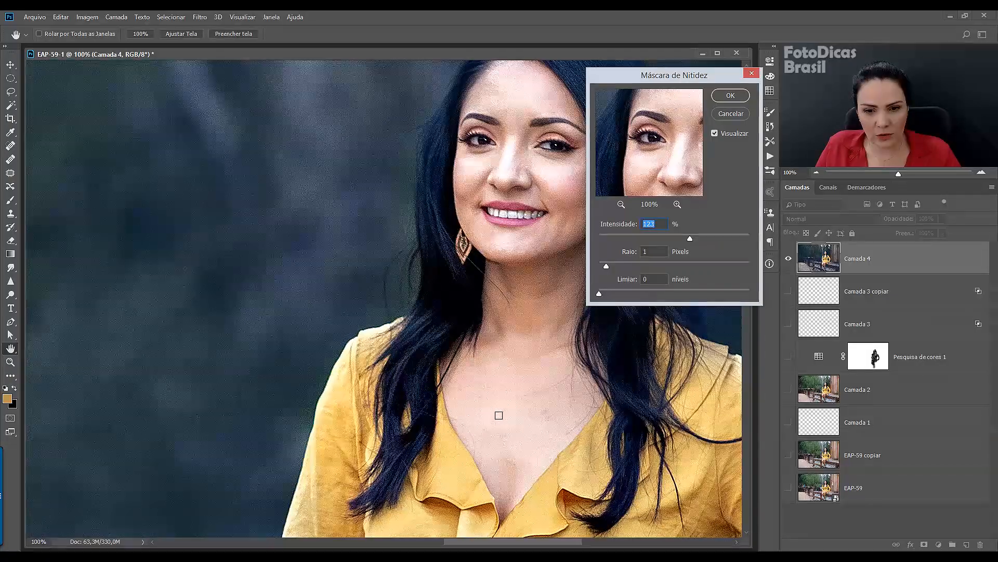
{"action": "left_click_drag", "start_coordinate": [500, 544], "coordinate": [516, 544]}
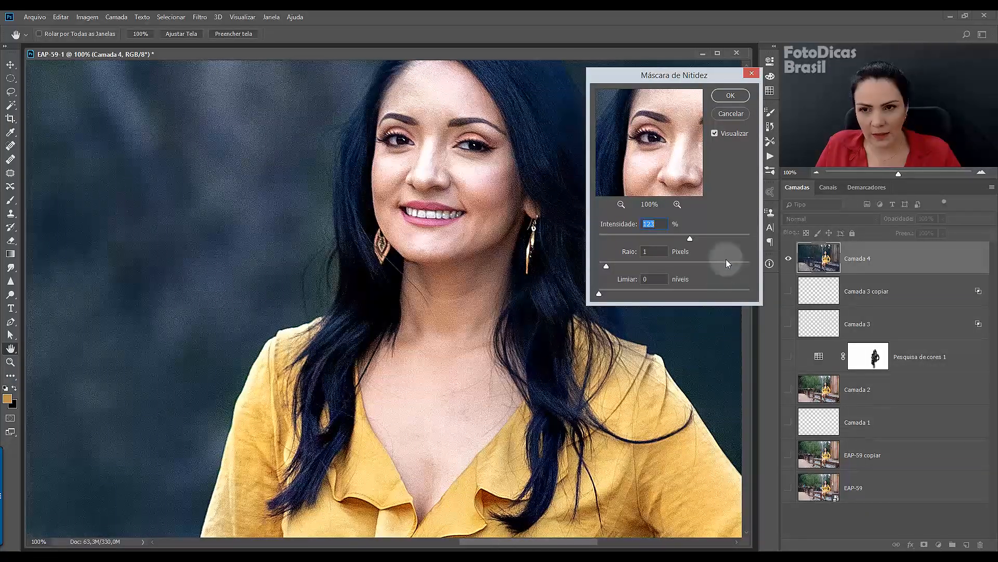
{"action": "left_click_drag", "start_coordinate": [657, 78], "coordinate": [598, 81]}
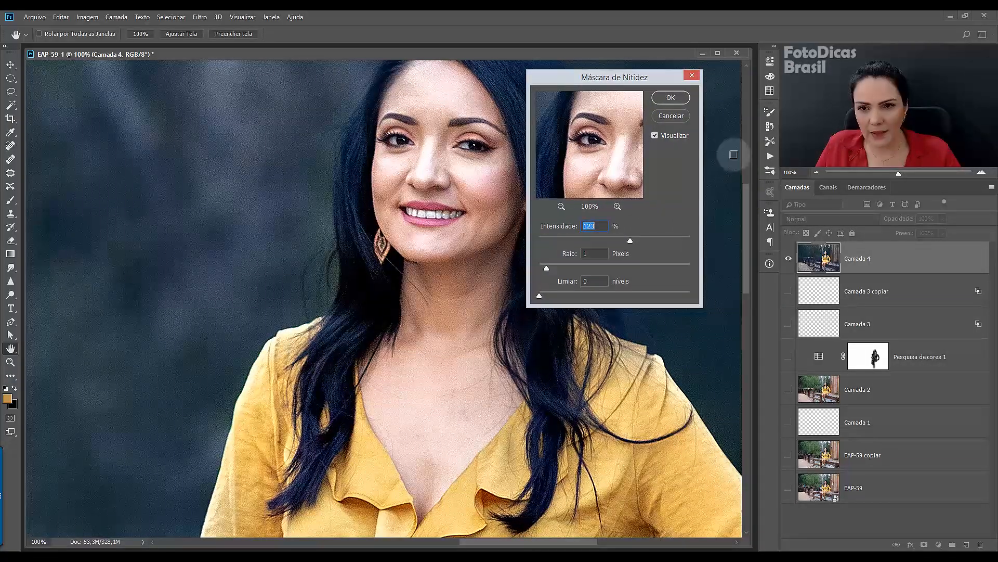
{"action": "left_click_drag", "start_coordinate": [748, 192], "coordinate": [754, 242]}
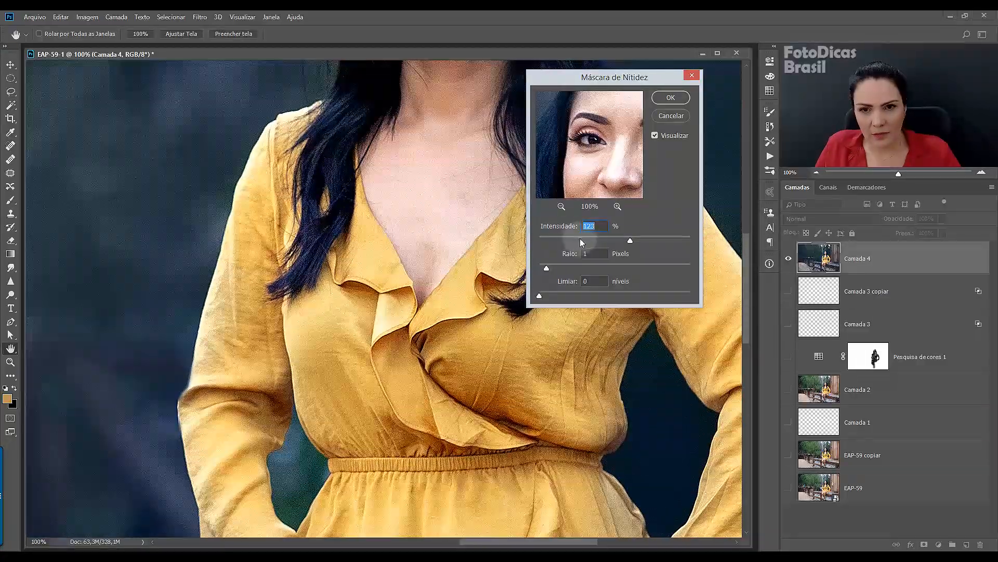
Set the Unsharp Mask radius to 1.5 pixels and the amount to 100%, checking the dress and the face.
{"action": "left_click_drag", "start_coordinate": [563, 264], "coordinate": [554, 265]}
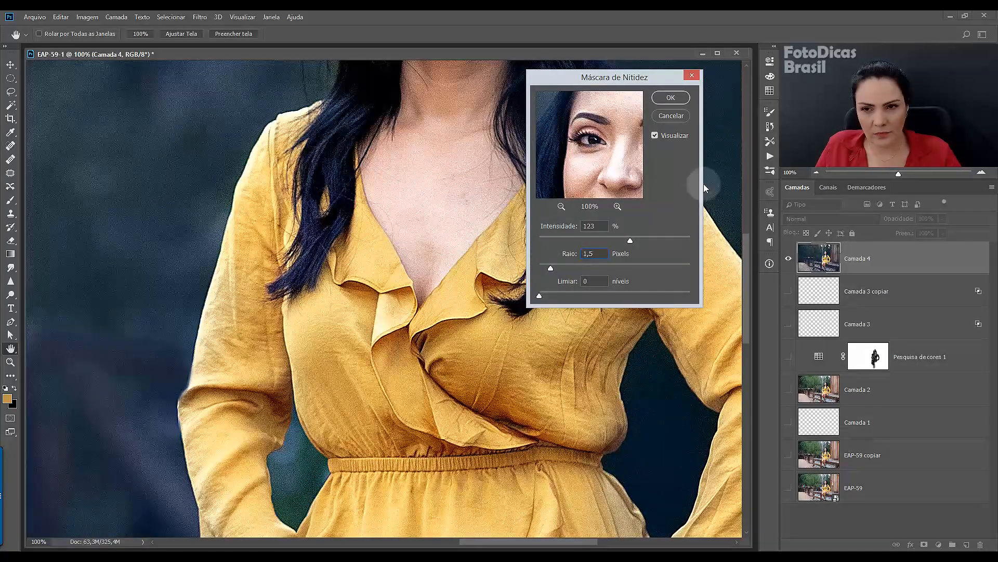
{"action": "left_click_drag", "start_coordinate": [743, 233], "coordinate": [740, 170]}
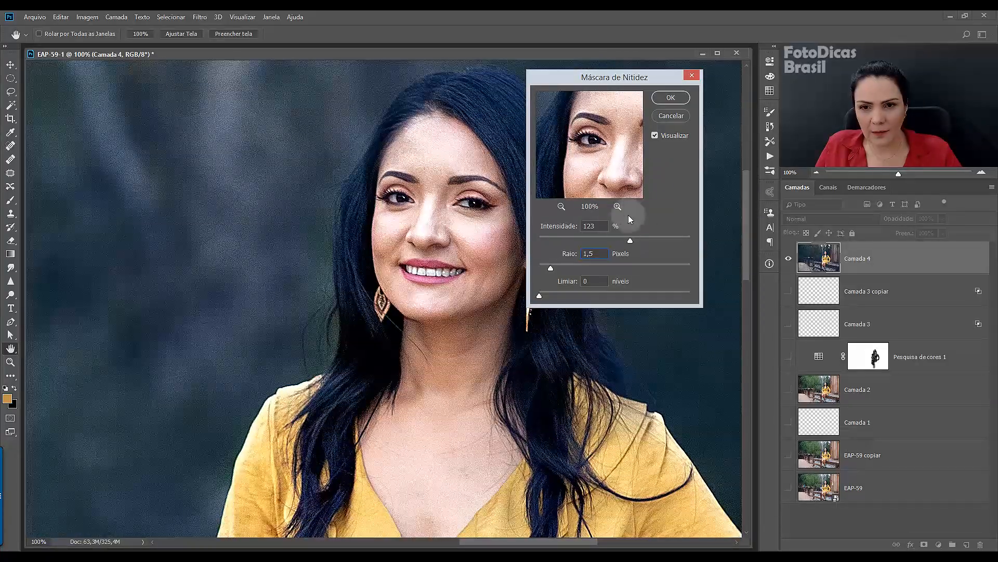
{"action": "double_click", "coordinate": [588, 226]}
{"action": "type", "text": "100"}
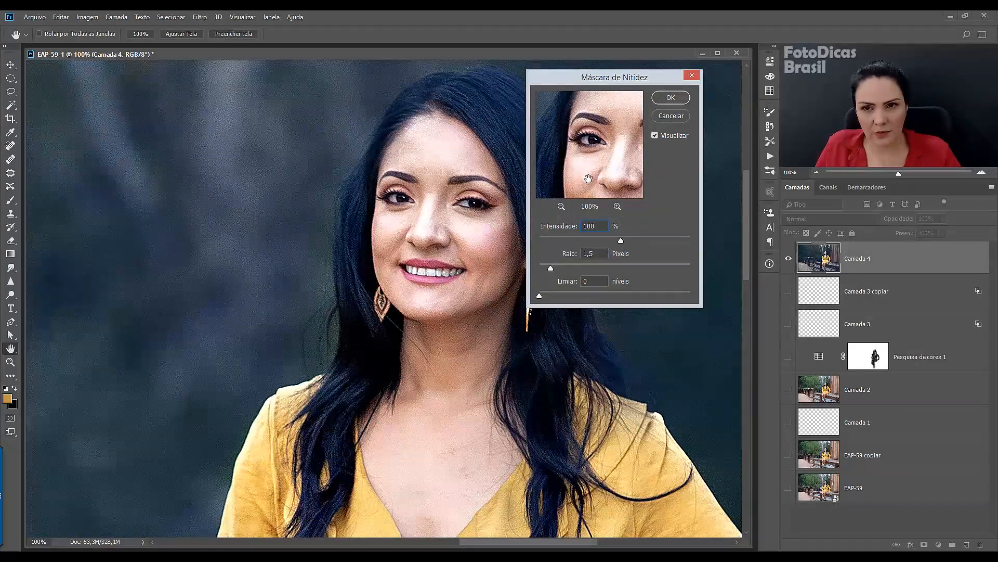
Compare the portrait with the sharpening preview off and on, and apply the second Unsharp Mask filter.
{"action": "left_click", "coordinate": [655, 135]}
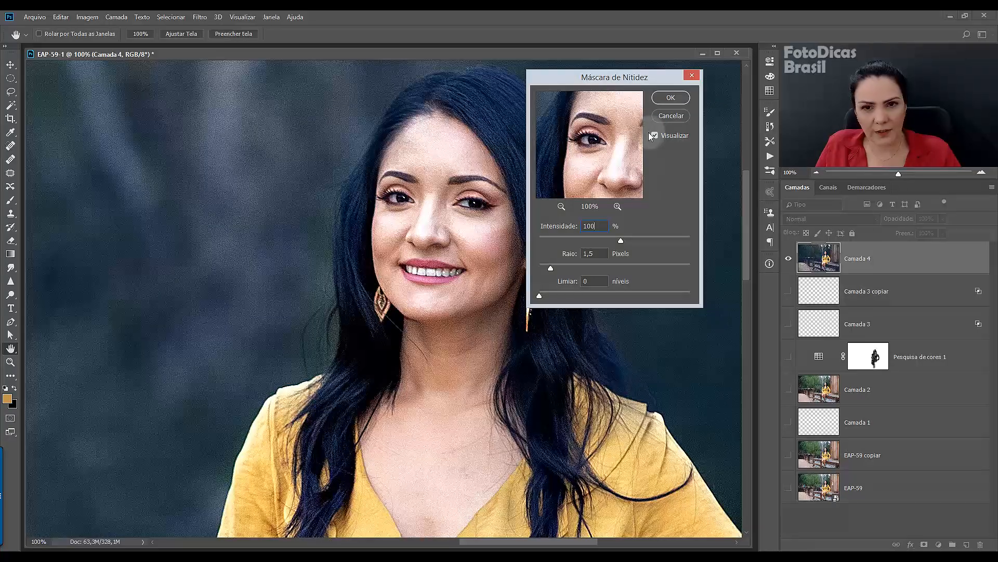
{"action": "left_click", "coordinate": [655, 136]}
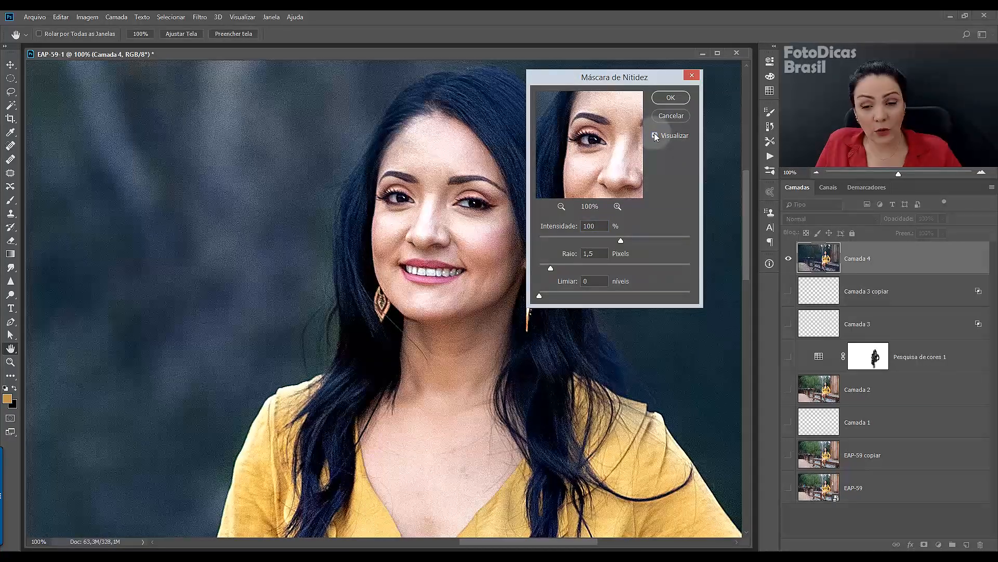
{"action": "left_click", "coordinate": [655, 135]}
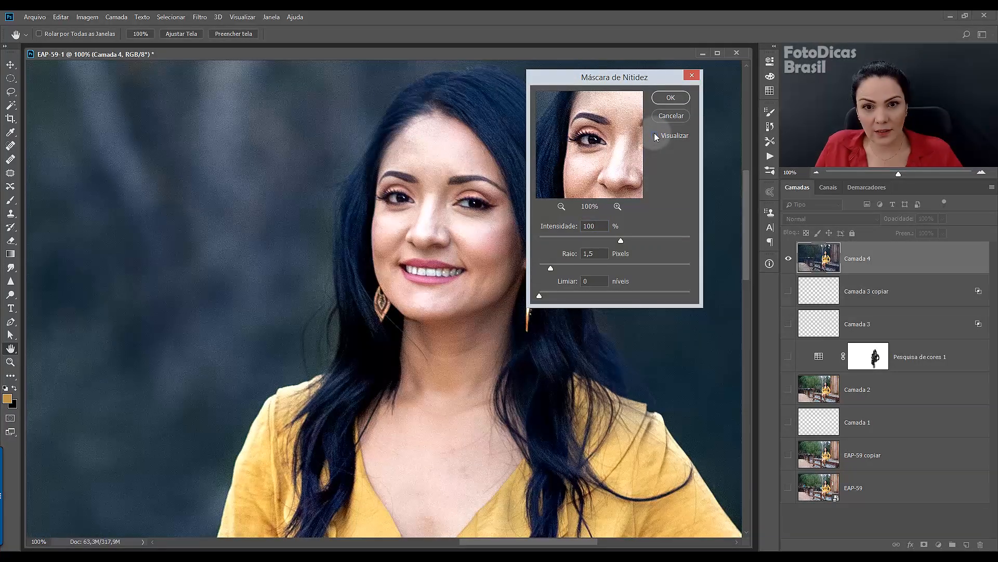
{"action": "left_click", "coordinate": [655, 135]}
{"action": "left_click", "coordinate": [655, 136]}
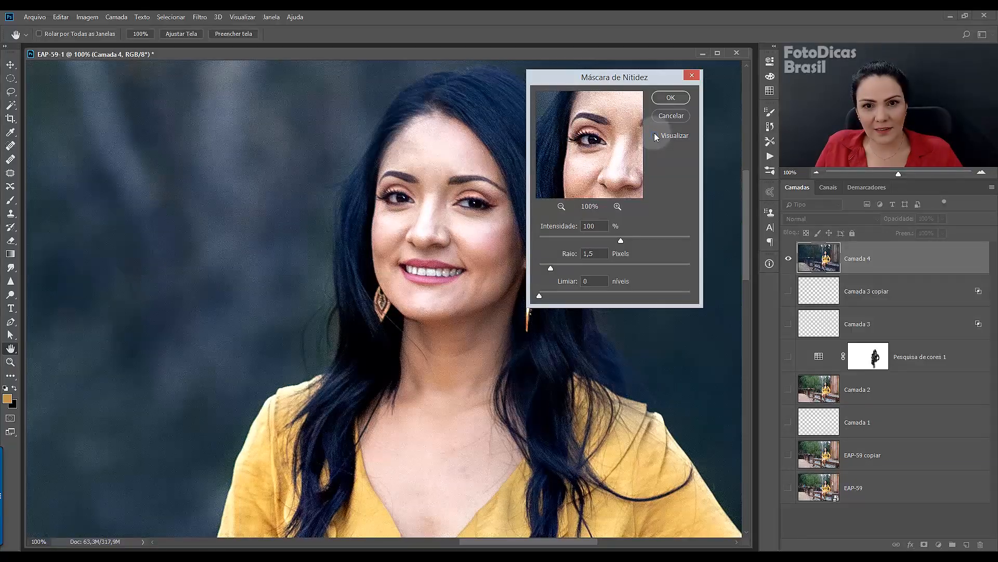
{"action": "left_click", "coordinate": [655, 136]}
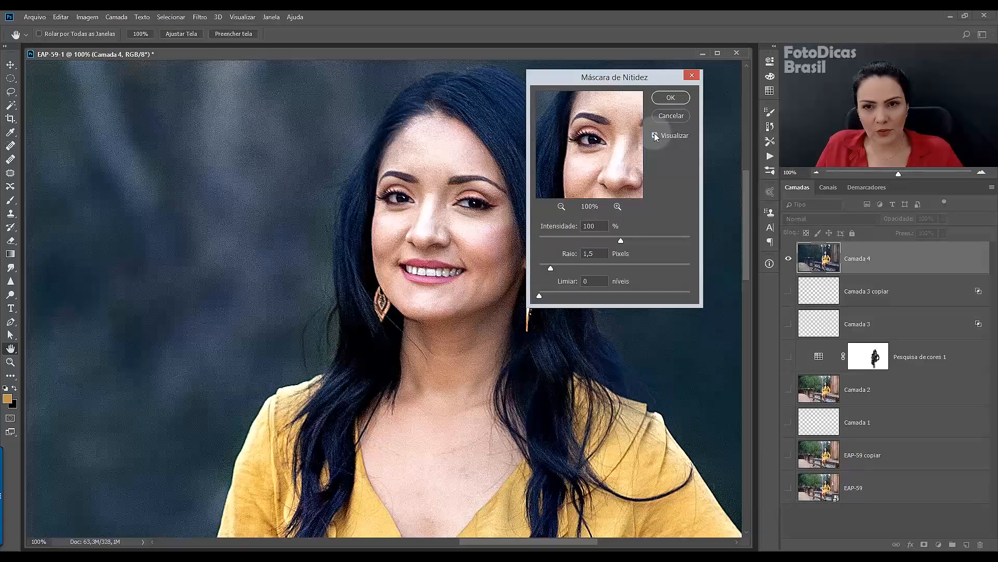
{"action": "left_click", "coordinate": [671, 98]}
Shrink the brush to 145 px and add a white layer mask to Camada 4.
{"action": "key", "text": "b"}
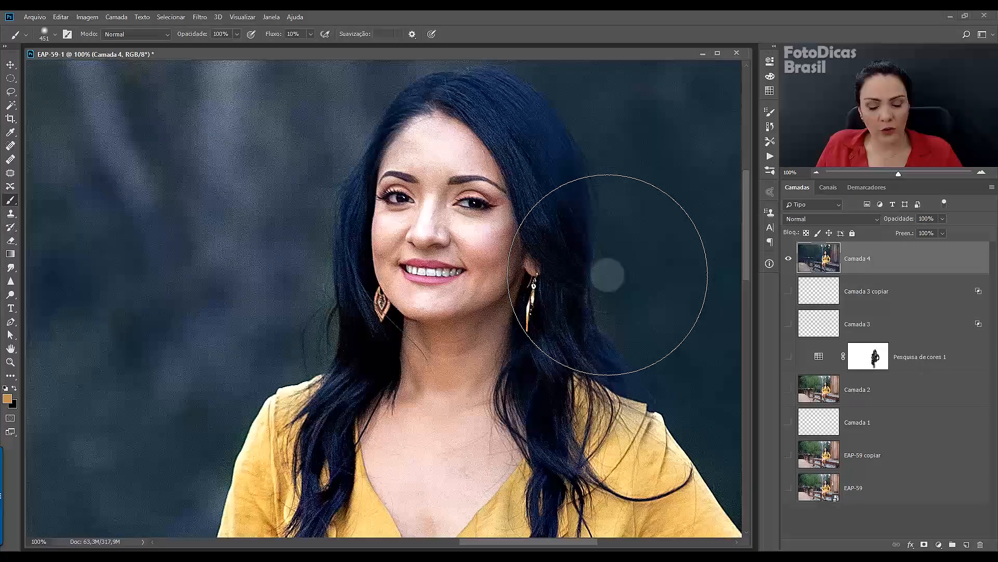
{"action": "left_click_drag", "start_coordinate": [607, 274], "coordinate": [525, 298]}
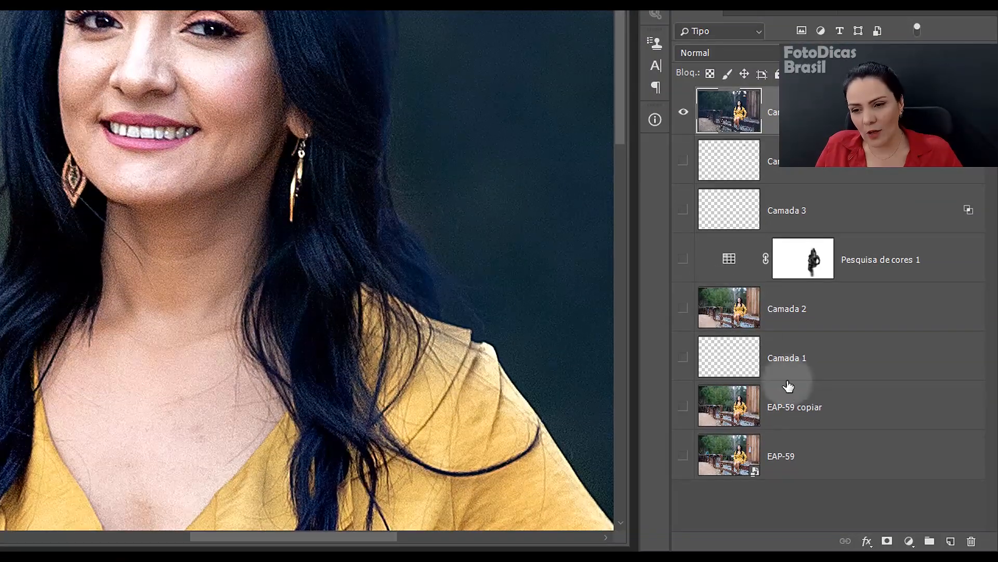
{"action": "left_click", "coordinate": [887, 541]}
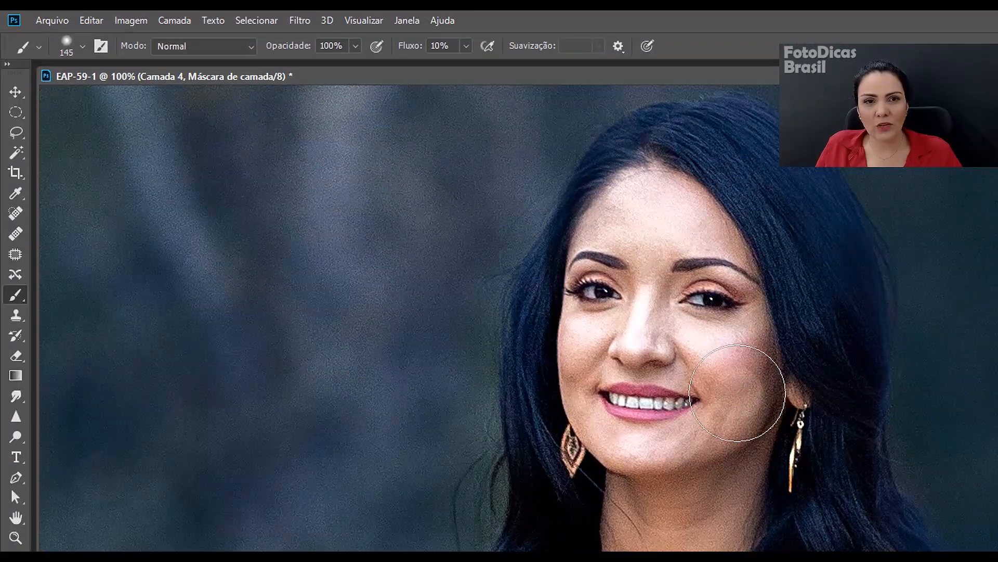
Set the brush flow to 50% and paint black over the woman's forehead on the Camada 4 mask.
{"action": "left_click", "coordinate": [443, 46]}
{"action": "type", "text": "50"}
{"action": "key", "text": "Return"}
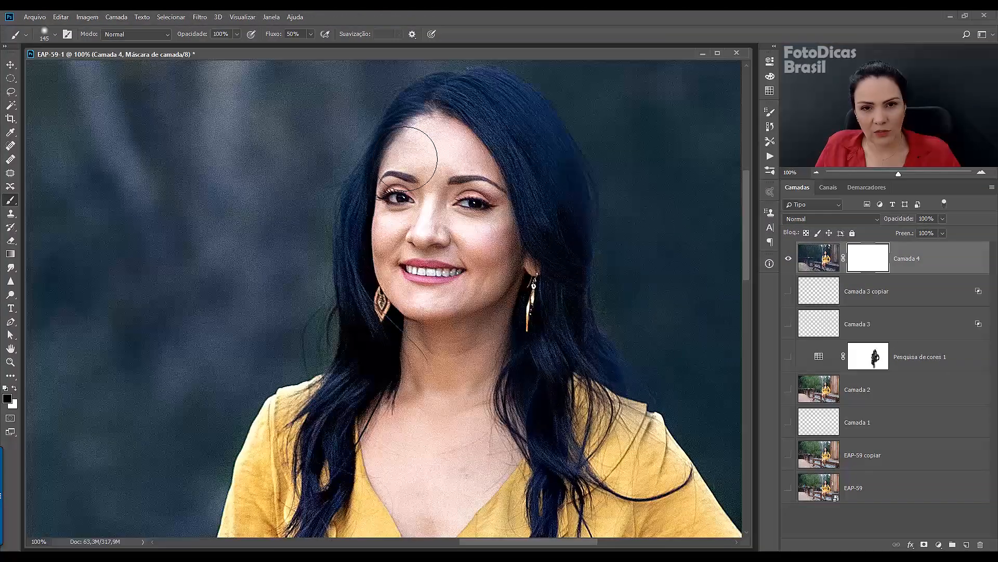
{"action": "left_click_drag", "start_coordinate": [608, 229], "coordinate": [674, 226]}
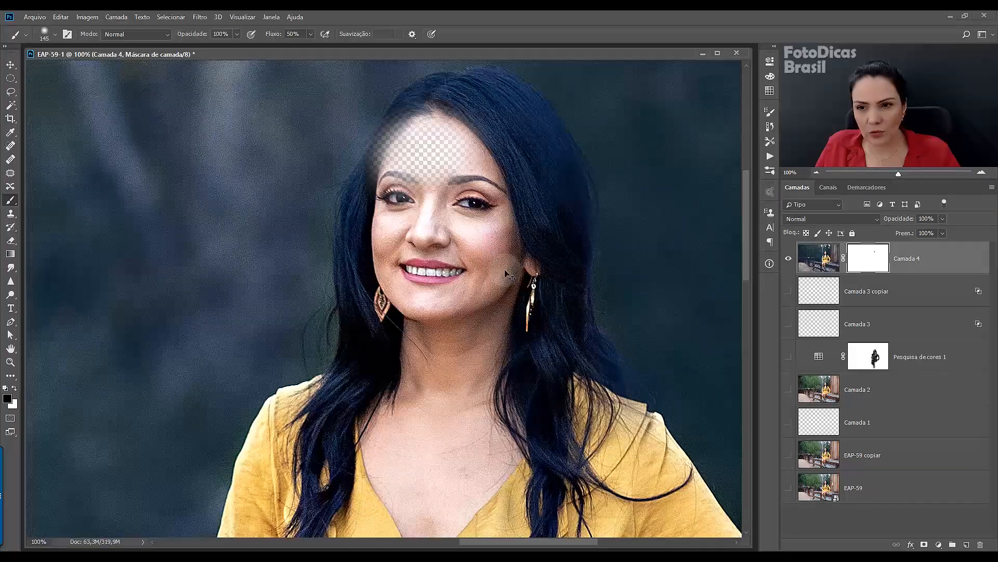
Undo the forehead stroke and, with the EAP-59 layer visible, paint black over the face on the Camada 4 mask.
{"action": "key", "text": "ctrl+z"}
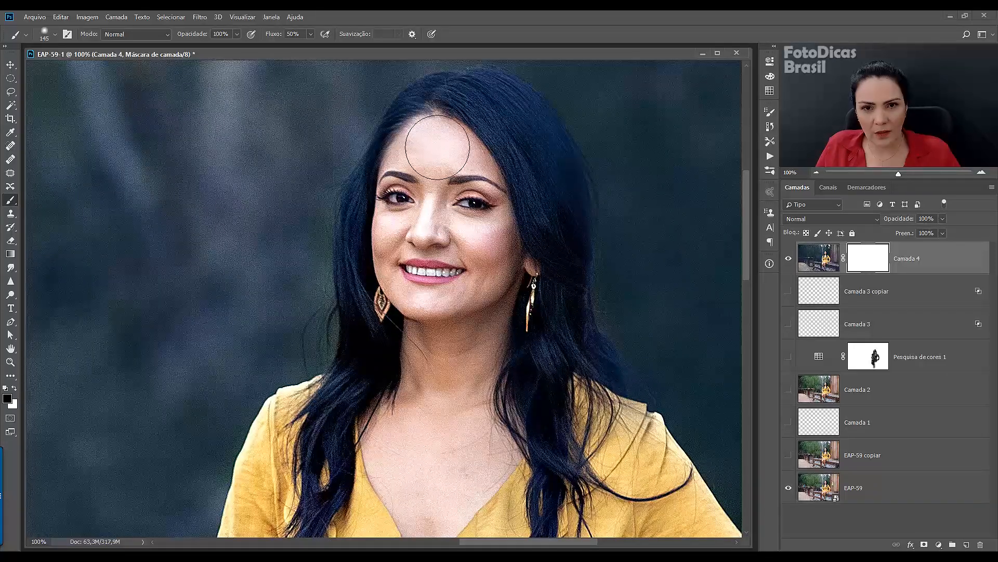
{"action": "mouse_move", "coordinate": [412, 153]}
{"action": "left_mouse_down"}
{"action": "mouse_move", "coordinate": [447, 153]}
{"action": "mouse_move", "coordinate": [428, 229]}
{"action": "mouse_move", "coordinate": [485, 251]}
{"action": "mouse_move", "coordinate": [496, 237]}
{"action": "mouse_move", "coordinate": [485, 283]}
{"action": "mouse_move", "coordinate": [451, 317]}
{"action": "mouse_move", "coordinate": [392, 314]}
{"action": "mouse_move", "coordinate": [380, 260]}
{"action": "mouse_move", "coordinate": [376, 301]}
{"action": "mouse_move", "coordinate": [467, 352]}
{"action": "mouse_move", "coordinate": [412, 425]}
{"action": "mouse_move", "coordinate": [367, 344]}
{"action": "mouse_move", "coordinate": [383, 311]}
{"action": "mouse_move", "coordinate": [388, 329]}
{"action": "mouse_move", "coordinate": [406, 333]}
{"action": "mouse_move", "coordinate": [403, 307]}
{"action": "mouse_move", "coordinate": [451, 344]}
{"action": "left_mouse_up"}
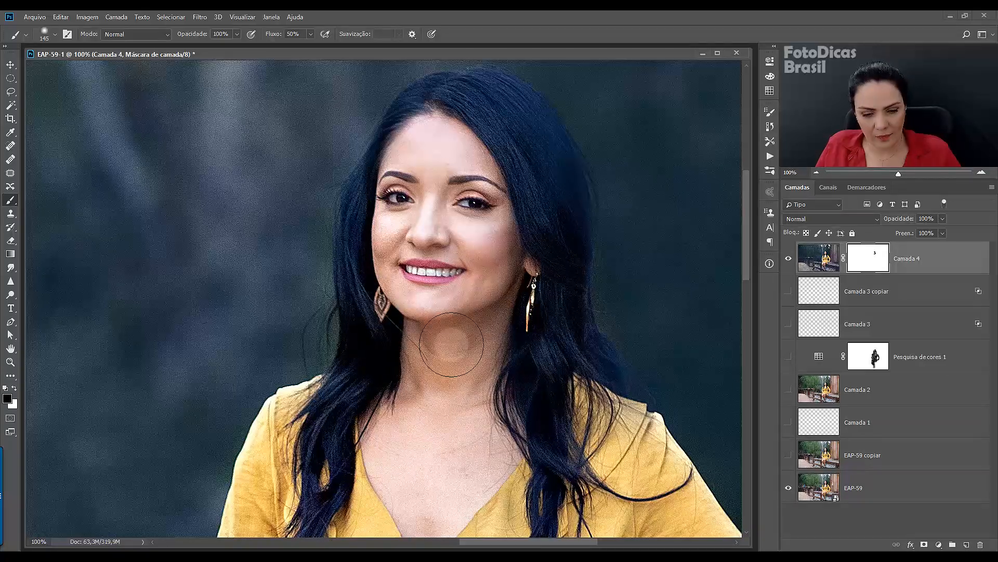
Shrink the brush to 75 px and paint black over the remaining skin of the face, neck and chest on the Camada 4 mask.
{"action": "right_click", "coordinate": [398, 249], "text": "alt"}
{"action": "mouse_move", "coordinate": [399, 249]}
{"action": "left_mouse_down"}
{"action": "mouse_move", "coordinate": [417, 305]}
{"action": "mouse_move", "coordinate": [399, 294]}
{"action": "mouse_move", "coordinate": [468, 310]}
{"action": "mouse_move", "coordinate": [421, 301]}
{"action": "mouse_move", "coordinate": [461, 305]}
{"action": "mouse_move", "coordinate": [463, 353]}
{"action": "mouse_move", "coordinate": [441, 347]}
{"action": "mouse_move", "coordinate": [422, 384]}
{"action": "mouse_move", "coordinate": [419, 341]}
{"action": "mouse_move", "coordinate": [386, 462]}
{"action": "mouse_move", "coordinate": [383, 429]}
{"action": "mouse_move", "coordinate": [413, 455]}
{"action": "left_mouse_up"}
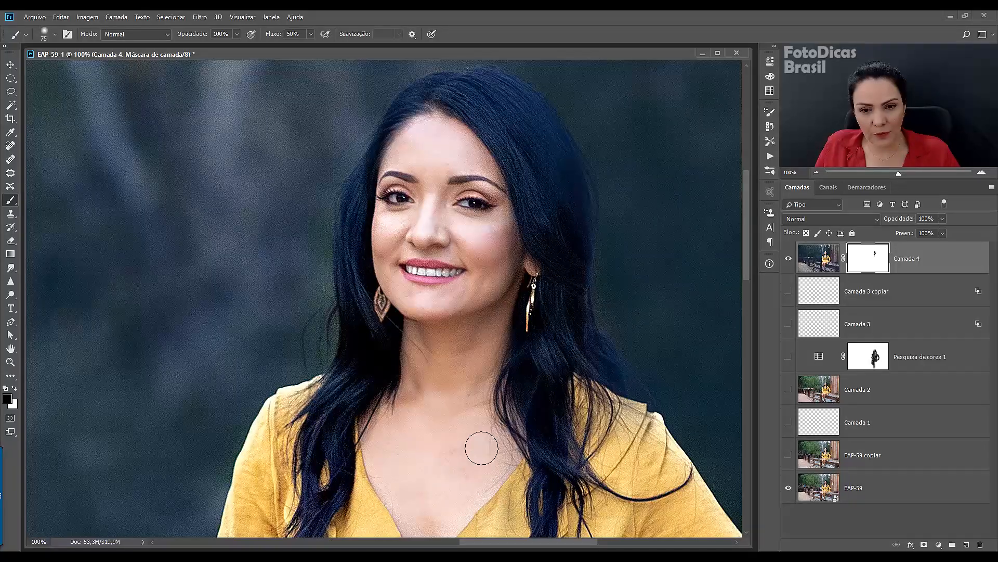
{"action": "left_click_drag", "start_coordinate": [436, 478], "coordinate": [425, 319]}
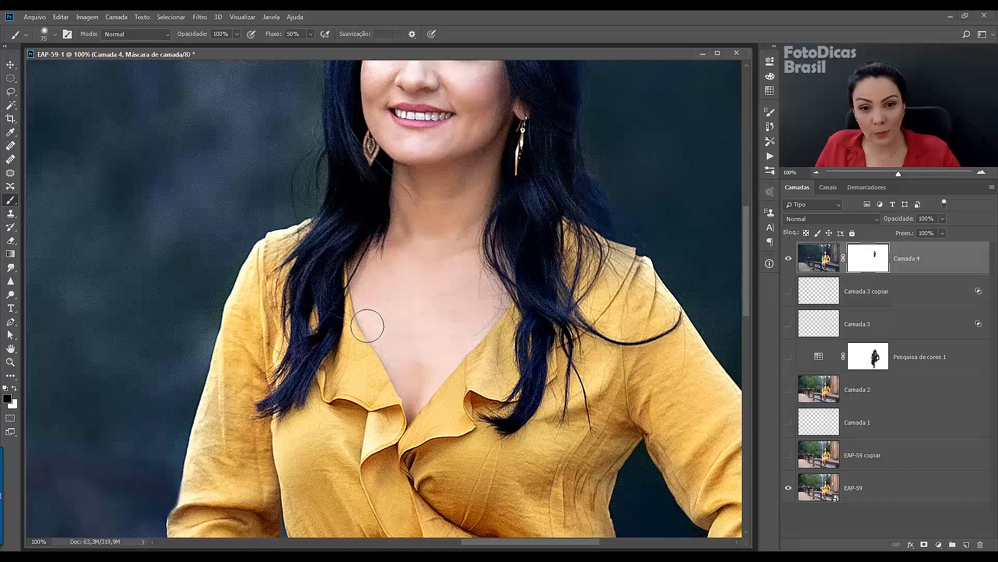
{"action": "mouse_move", "coordinate": [388, 232]}
{"action": "left_mouse_down"}
{"action": "mouse_move", "coordinate": [389, 316]}
{"action": "mouse_move", "coordinate": [359, 334]}
{"action": "left_mouse_up"}
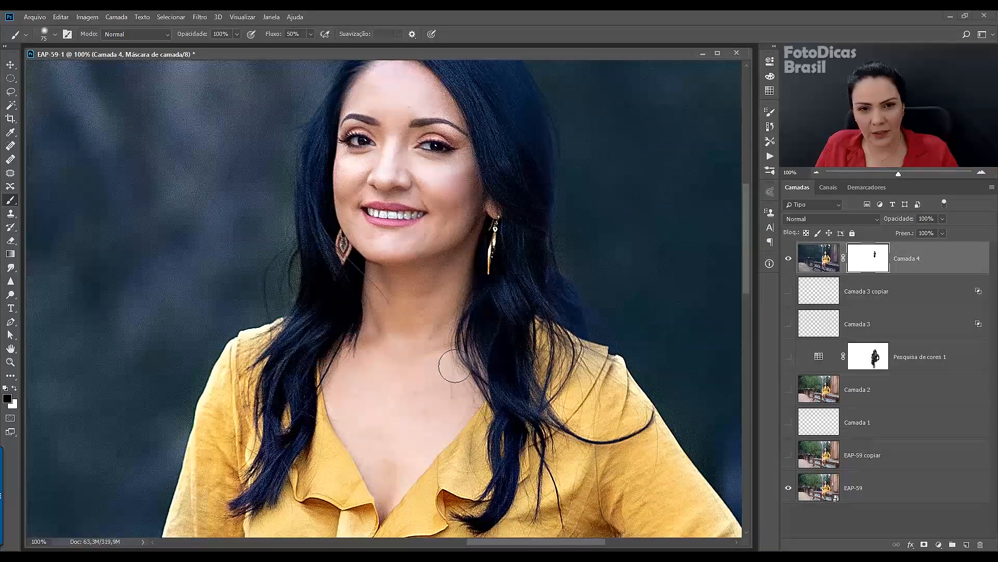
{"action": "left_click_drag", "start_coordinate": [392, 312], "coordinate": [382, 394]}
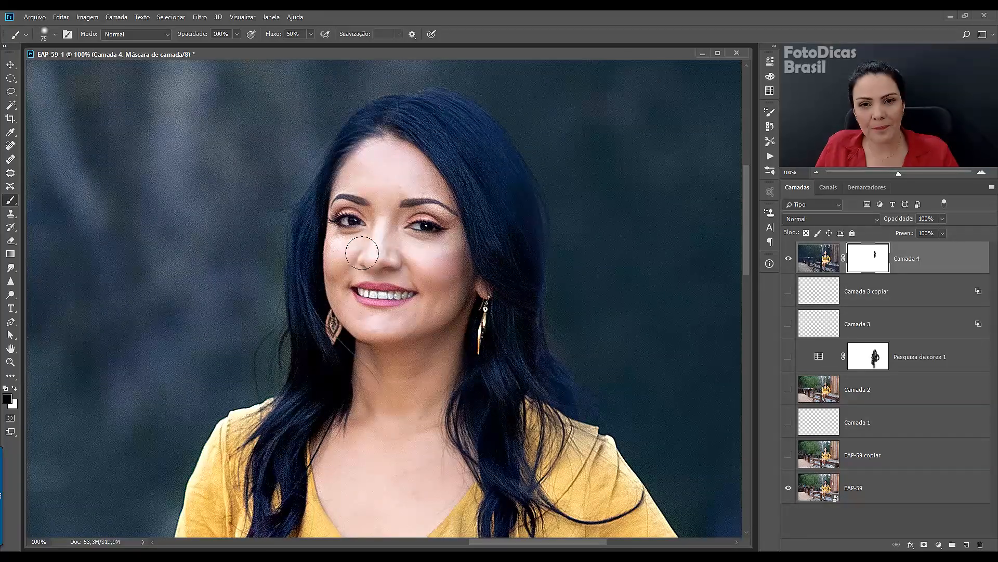
Reduce the brush to 31 px, touch up the mask on the small facial areas, and compare Camada 4 hidden and shown.
{"action": "left_click_drag", "start_coordinate": [417, 320], "coordinate": [406, 324]}
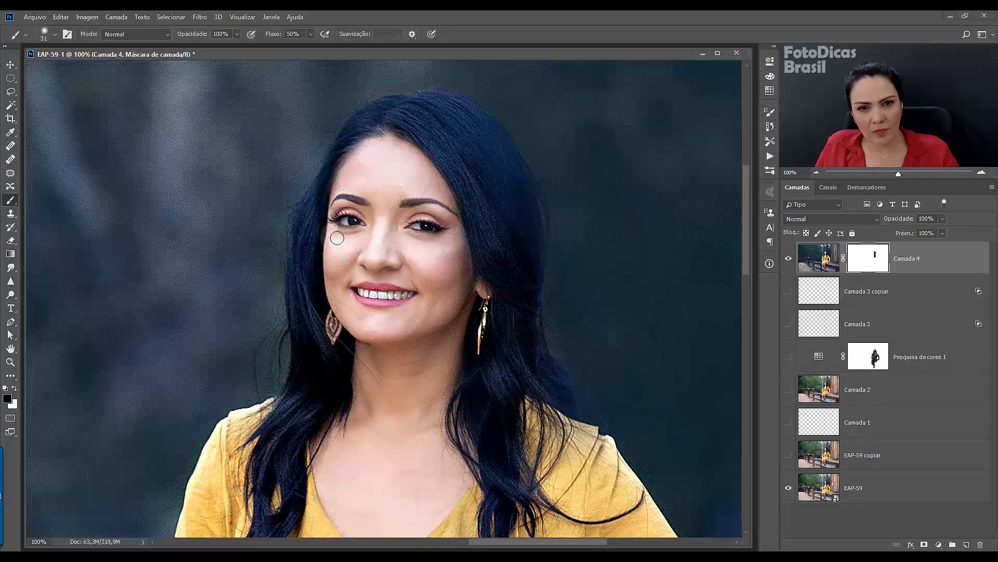
{"action": "left_click", "coordinate": [789, 259]}
{"action": "left_click", "coordinate": [789, 259]}
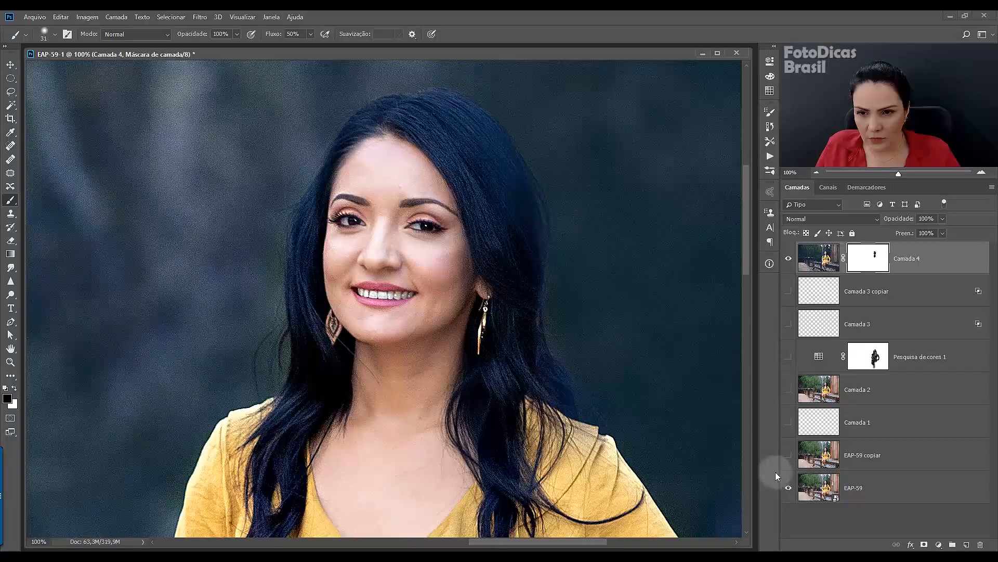
Turn on the visibility of every layer, from Camada 4 down to EAP-59.
{"action": "left_click", "coordinate": [789, 295], "text": "alt"}
{"action": "left_click", "coordinate": [789, 324]}
{"action": "left_click", "coordinate": [789, 258]}
{"action": "left_click", "coordinate": [789, 356]}
{"action": "left_click", "coordinate": [788, 389]}
{"action": "left_click", "coordinate": [789, 421]}
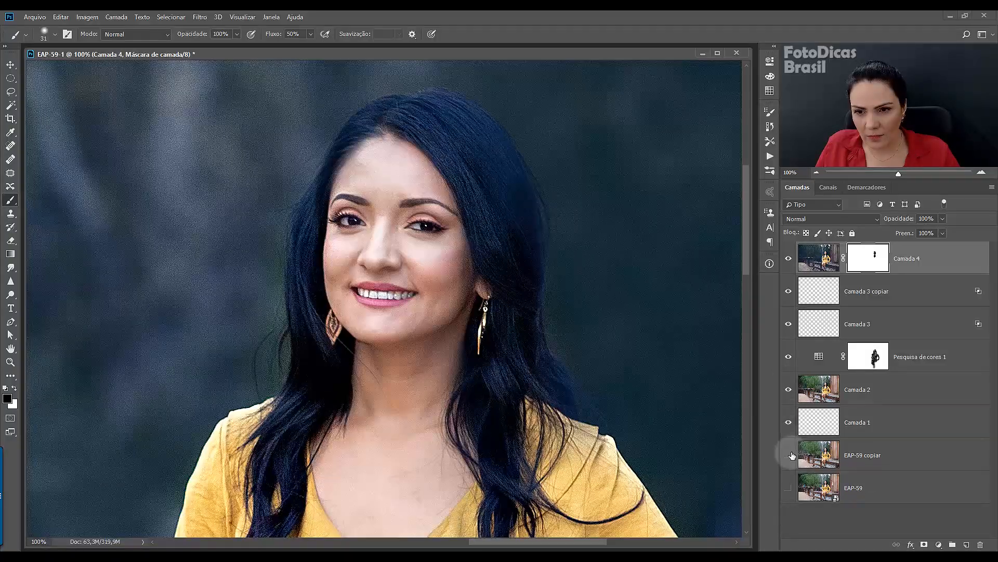
{"action": "left_click", "coordinate": [789, 454]}
{"action": "left_click", "coordinate": [788, 487]}
Compare the portrait with Camada 4 hidden and shown, first close up and then with the whole image fitted.
{"action": "left_click", "coordinate": [787, 260]}
{"action": "left_click", "coordinate": [788, 259]}
{"action": "left_click", "coordinate": [788, 260]}
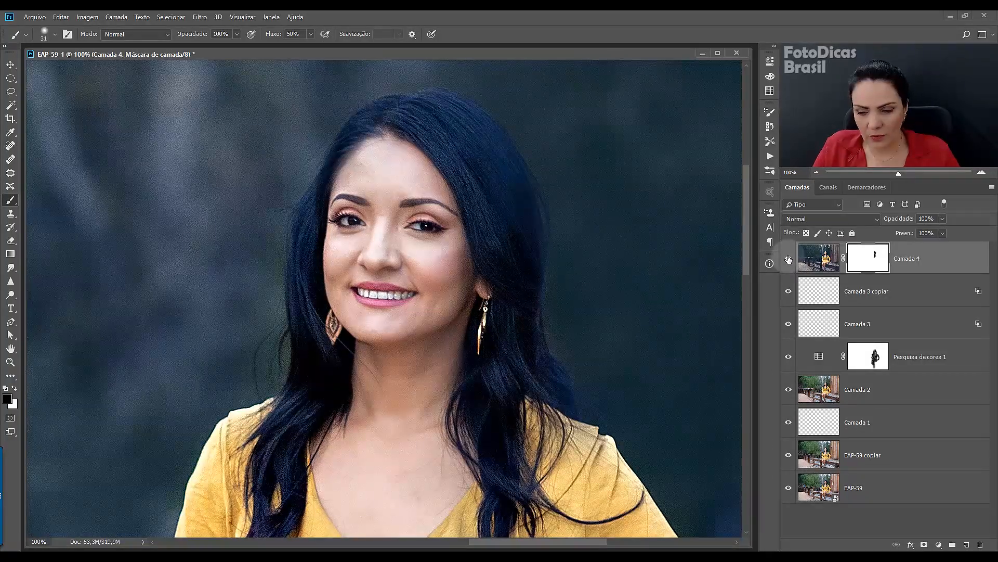
{"action": "key", "text": "ctrl+0"}
{"action": "left_click", "coordinate": [789, 259]}
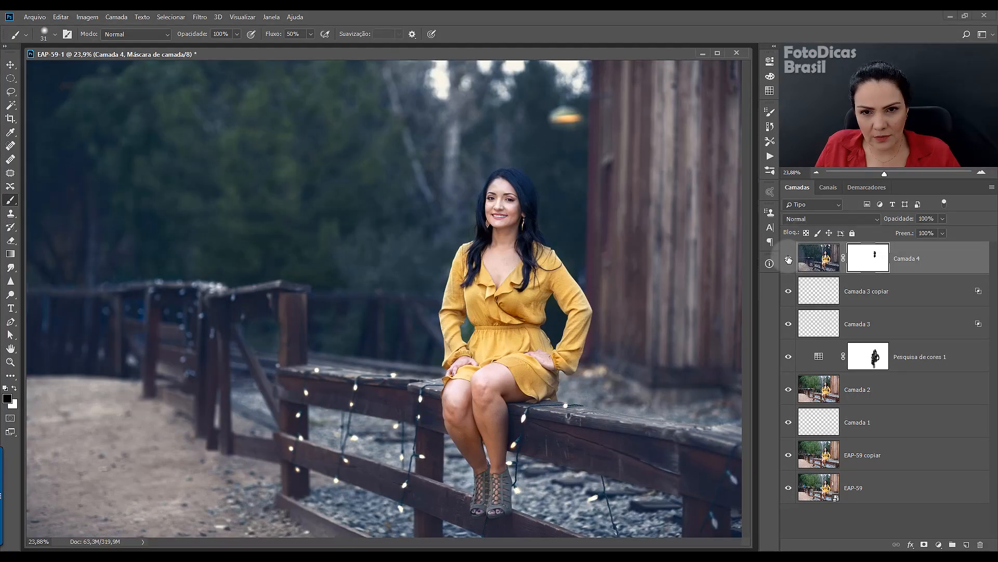
Examine the woman's face, hair and dress at 66.67% with the sharpened Camada 4 hidden and shown.
{"action": "key", "text": "ctrl+plus"}
{"action": "key", "text": "ctrl+plus"}
{"action": "key", "text": "ctrl+plus"}
{"action": "key", "text": "ctrl+plus"}
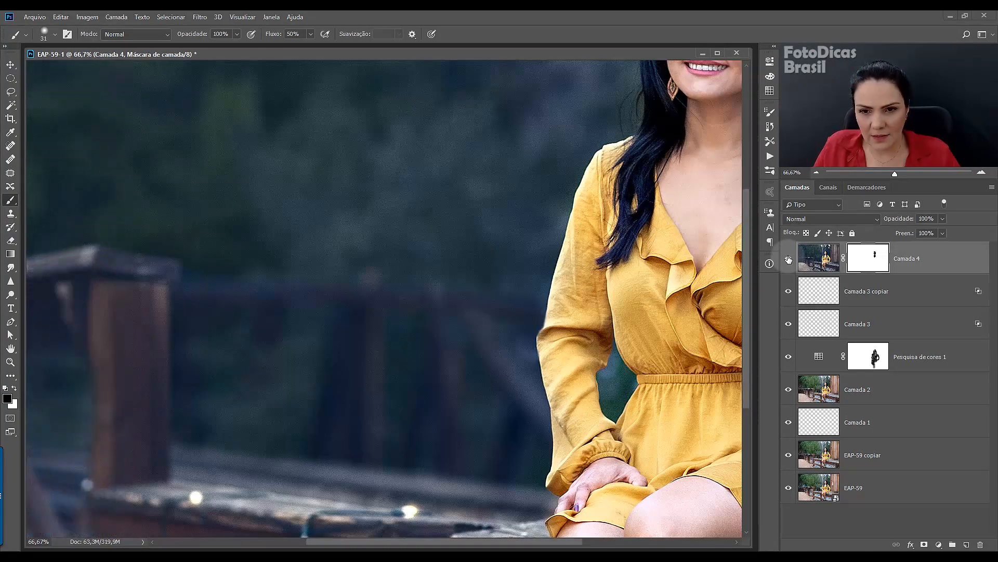
{"action": "left_click_drag", "start_coordinate": [569, 252], "coordinate": [457, 401]}
{"action": "left_click_drag", "start_coordinate": [736, 306], "coordinate": [628, 312]}
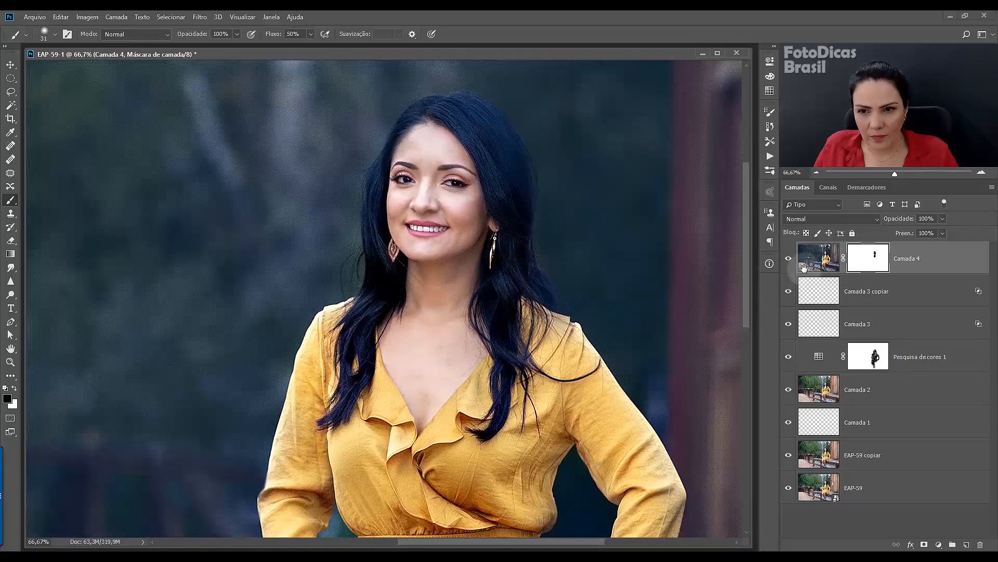
{"action": "left_click", "coordinate": [789, 260]}
{"action": "left_click", "coordinate": [789, 263]}
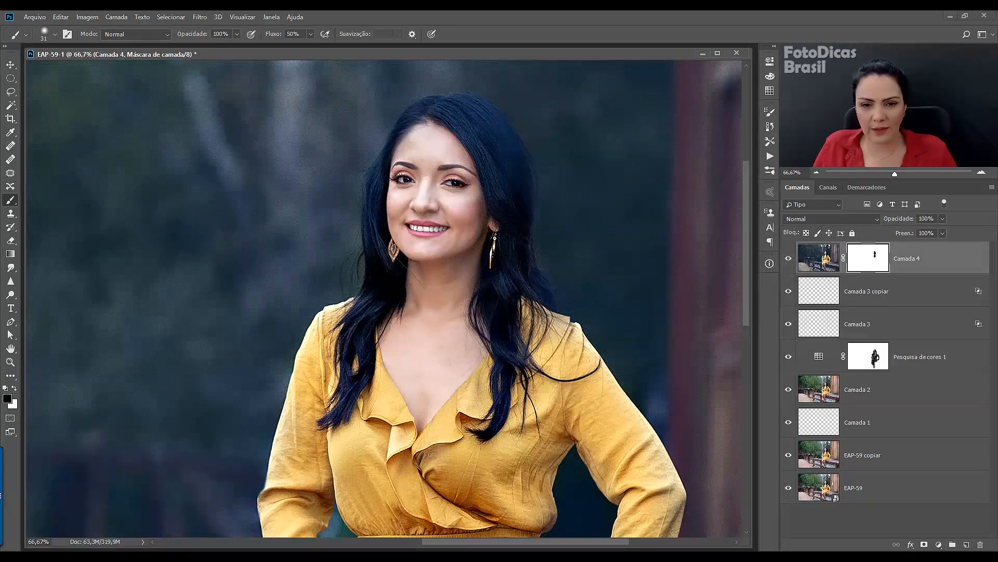
{"action": "left_click", "coordinate": [790, 262]}
{"action": "left_click", "coordinate": [789, 263]}
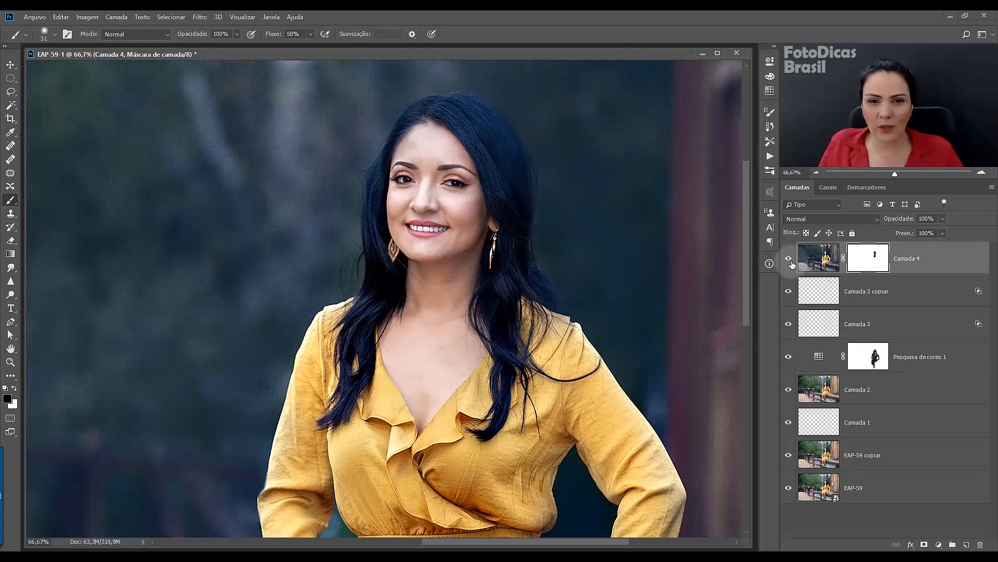
{"action": "left_click", "coordinate": [789, 263]}
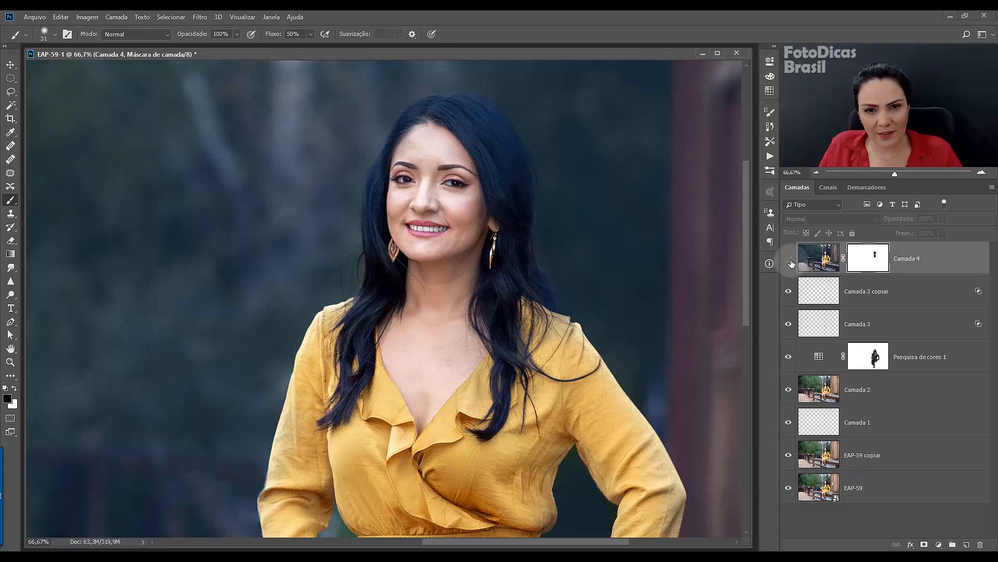
{"action": "left_click", "coordinate": [790, 262]}
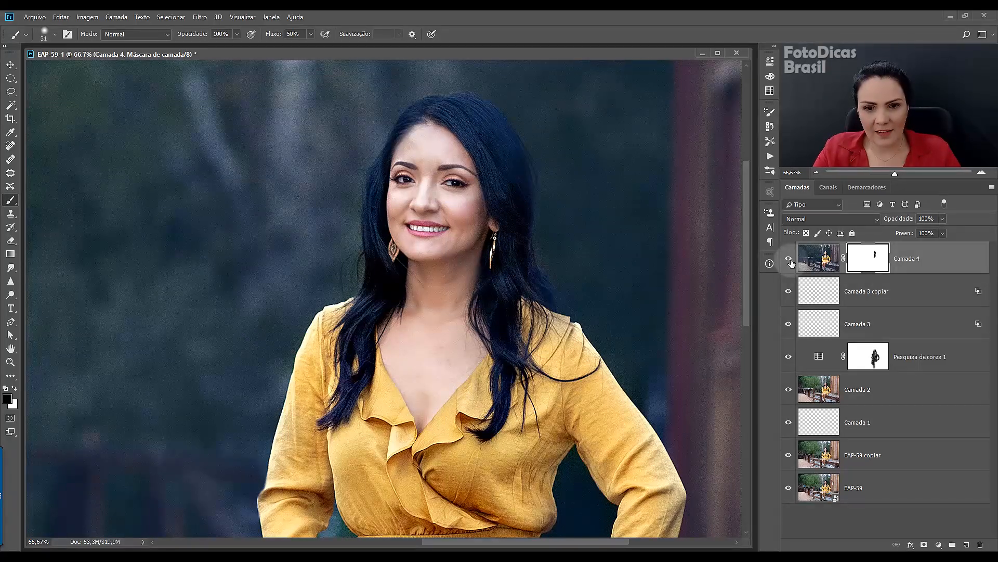
Check the whole photo fitted in the window with Camada 4 hidden and shown.
{"action": "key", "text": "ctrl+0"}
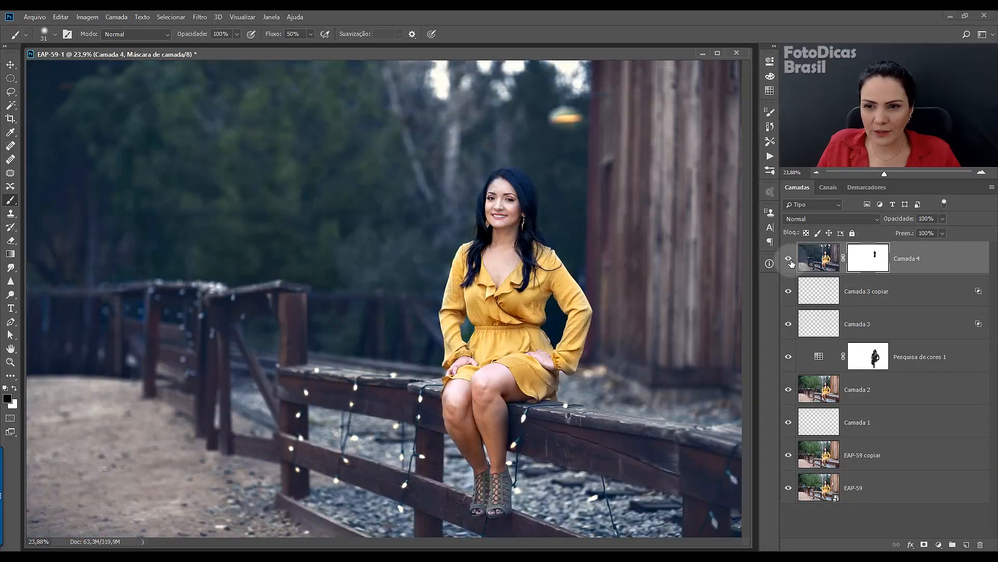
{"action": "left_click", "coordinate": [790, 260]}
{"action": "left_click", "coordinate": [790, 260]}
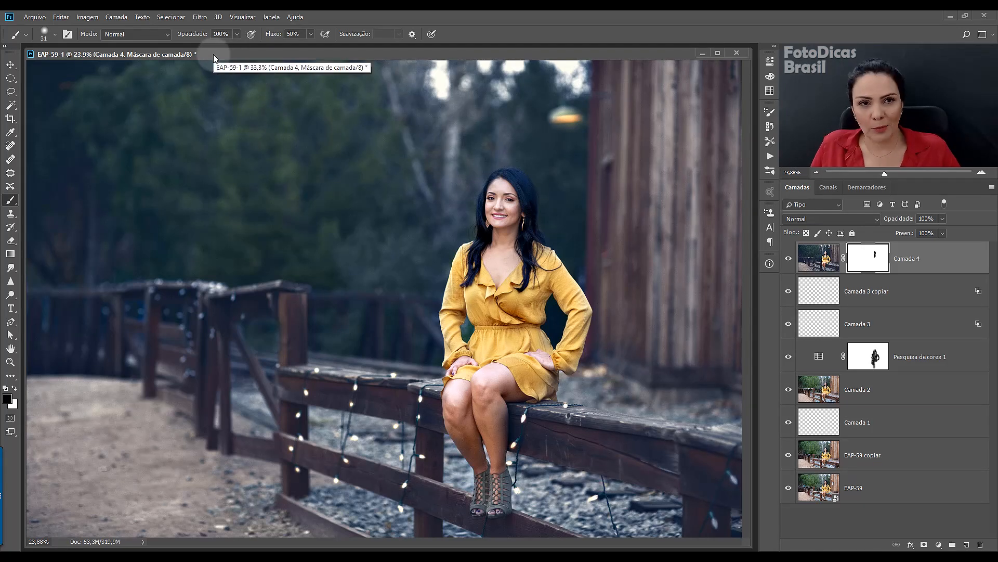
Save the layered document in Photoshop format as Ensaio.psd in the FINAL folder inside ENSAIO.
{"action": "left_click", "coordinate": [37, 17]}
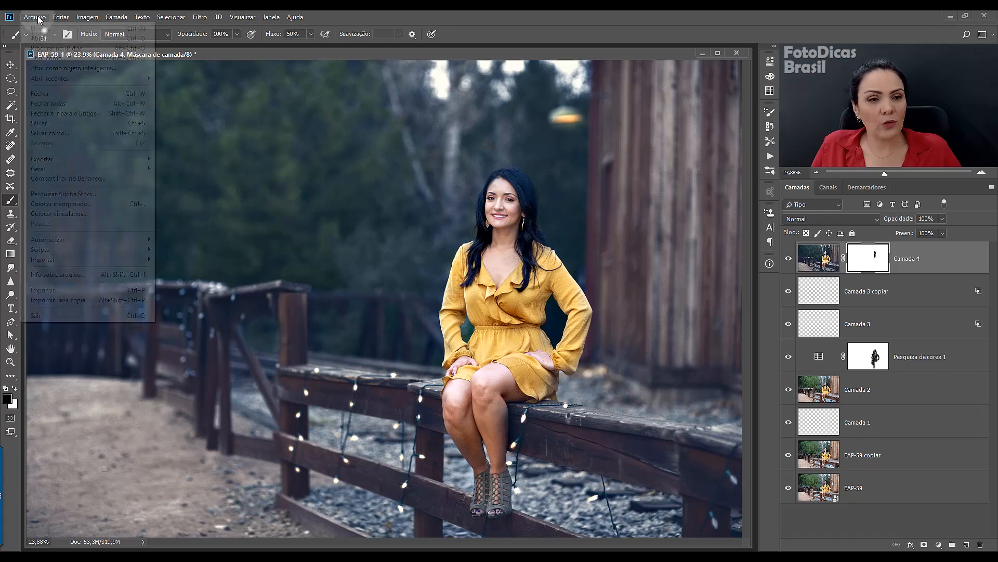
{"action": "left_click", "coordinate": [83, 134]}
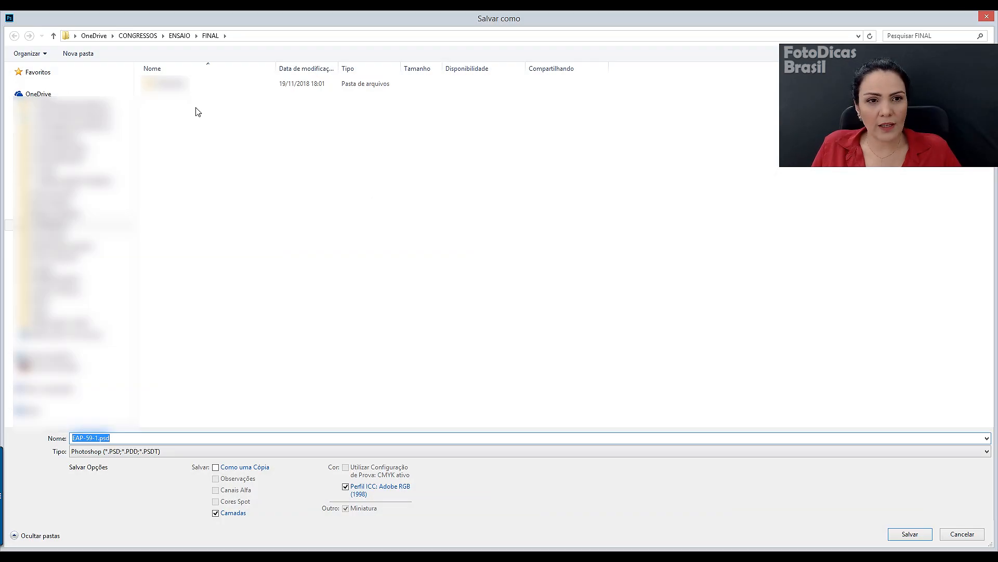
{"action": "left_click", "coordinate": [179, 37]}
{"action": "double_click", "coordinate": [166, 83]}
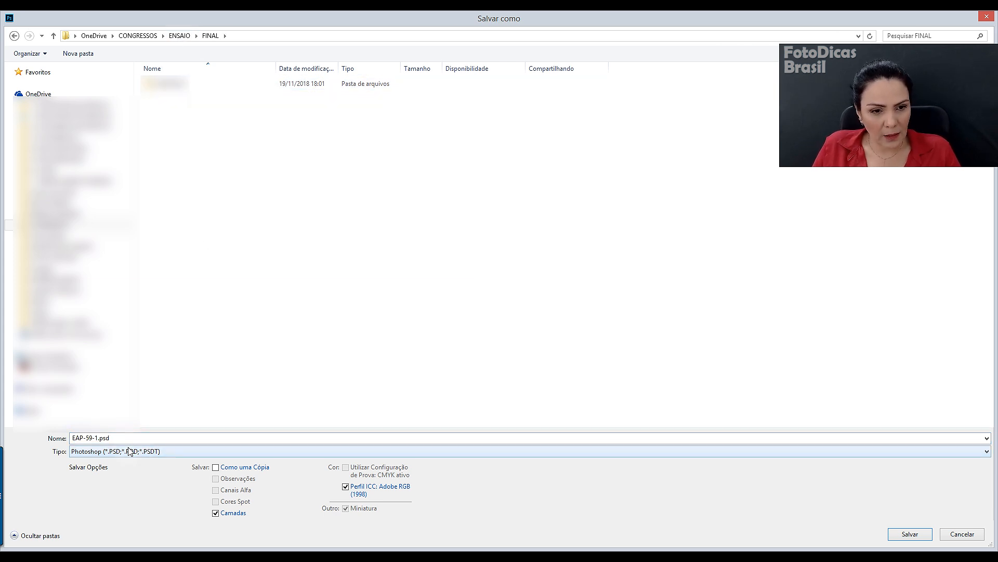
{"action": "left_click", "coordinate": [98, 437]}
{"action": "left_click", "coordinate": [98, 438]}
{"action": "left_click_drag", "start_coordinate": [98, 437], "coordinate": [49, 437]}
{"action": "type", "text": "Ensaio"}
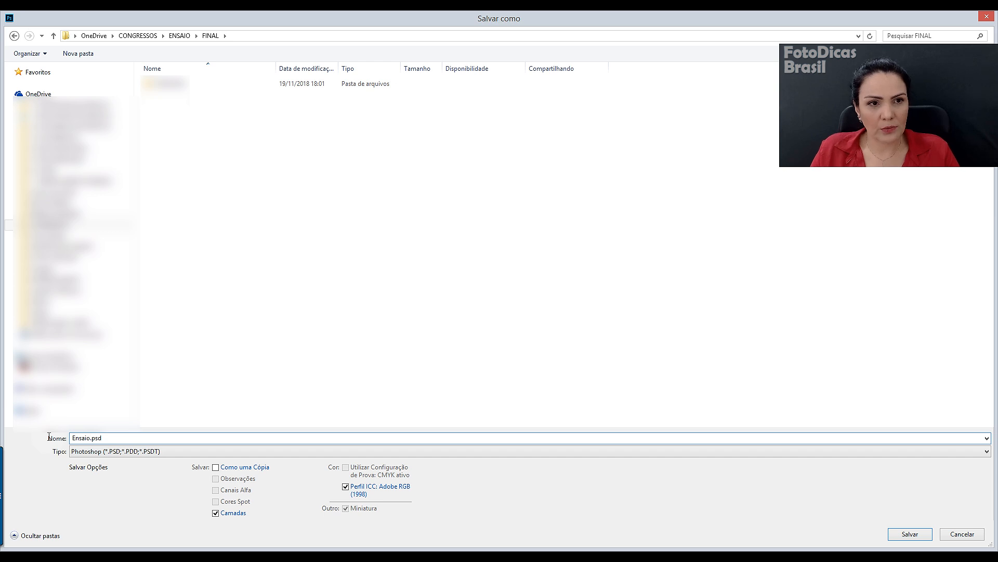
{"action": "key", "text": "Return"}
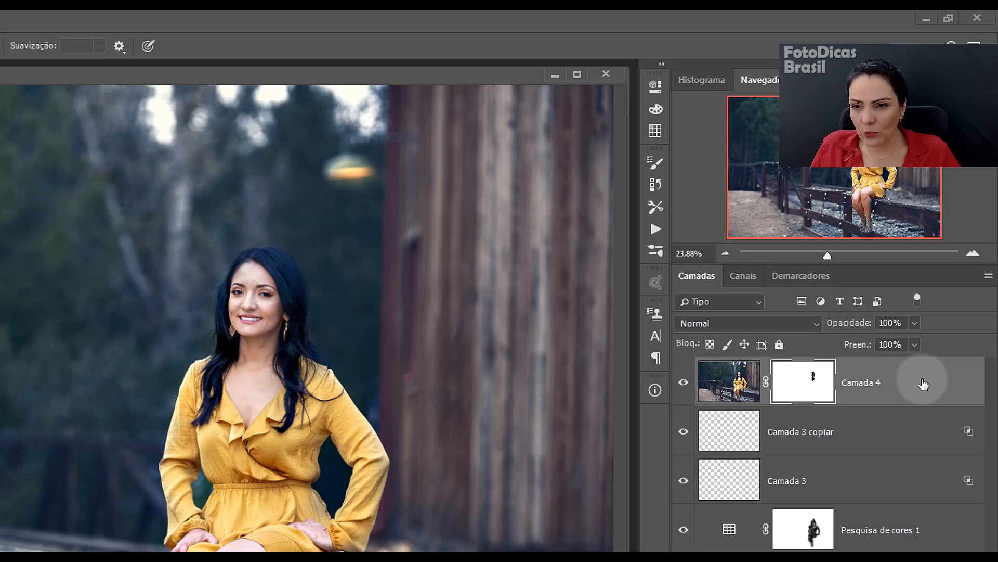
Flatten the image and save it in JPEG format as Ensaio.jpg in the FINAL folder.
{"action": "right_click", "coordinate": [923, 384]}
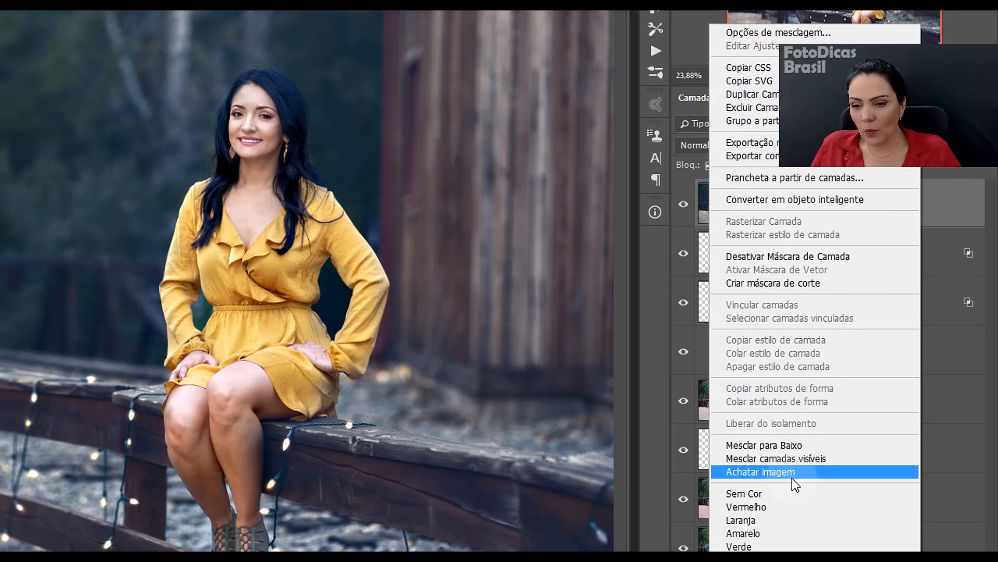
{"action": "left_click", "coordinate": [790, 472]}
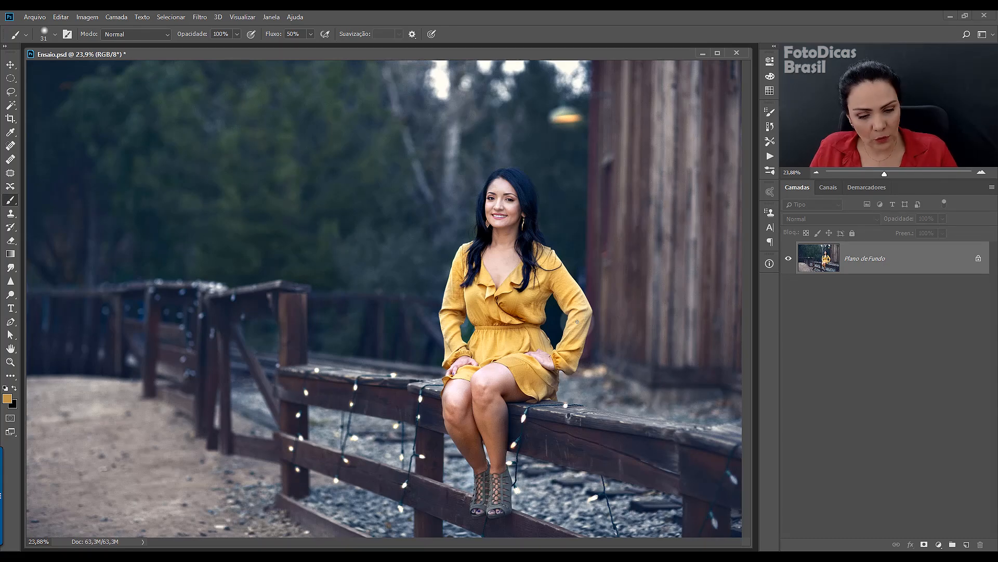
{"action": "key", "text": "ctrl+shift+s"}
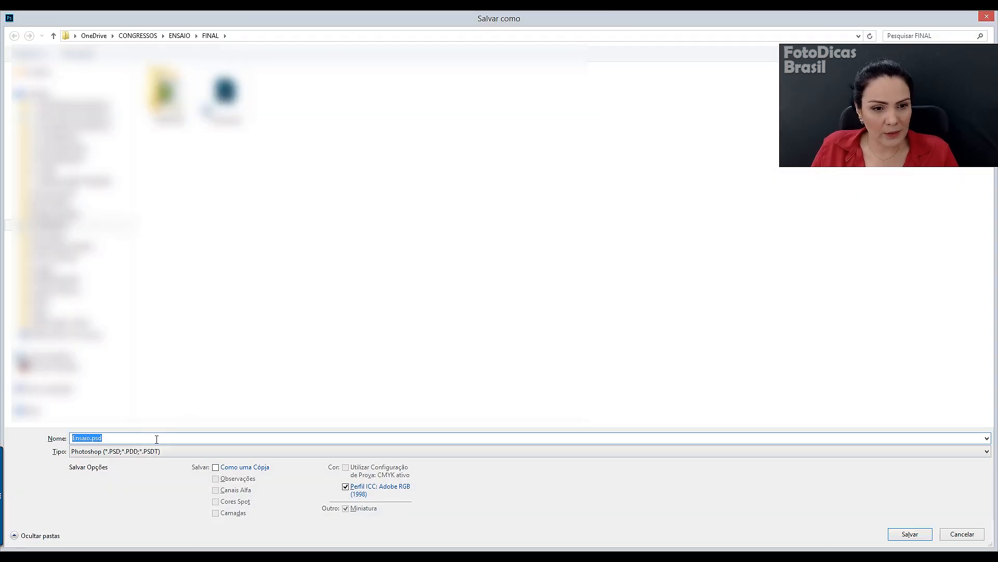
{"action": "left_click", "coordinate": [118, 453]}
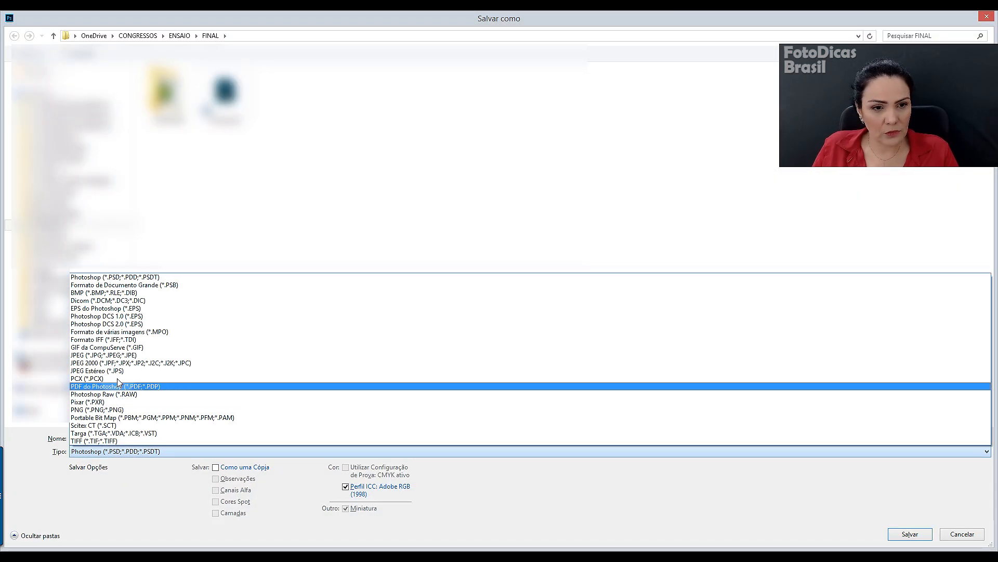
{"action": "left_click", "coordinate": [212, 355]}
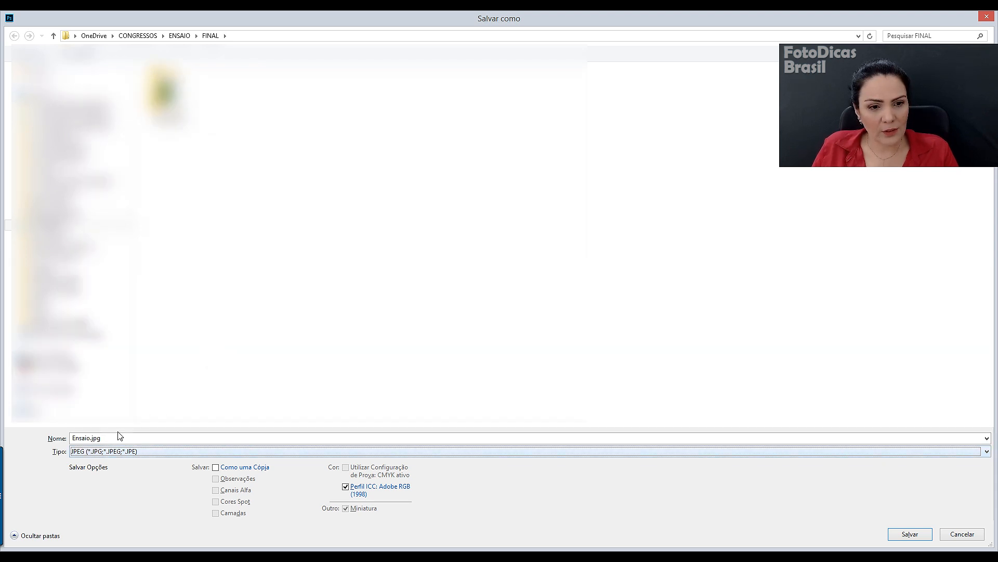
{"action": "left_click", "coordinate": [911, 535]}
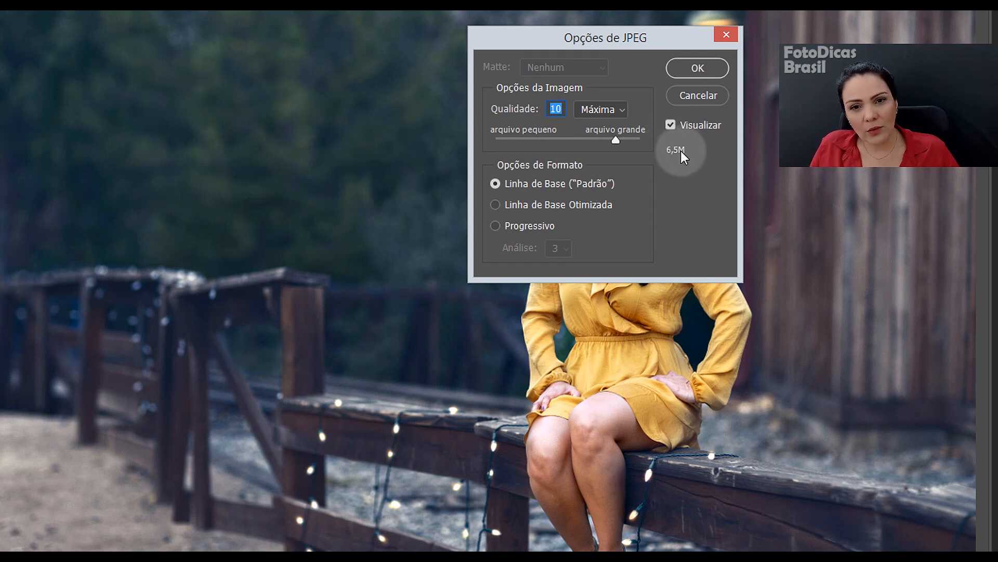
Try JPEG qualities 11 and 12 to compare file sizes, and finish the save with quality 10 and the baseline standard format.
{"action": "type", "text": "11"}
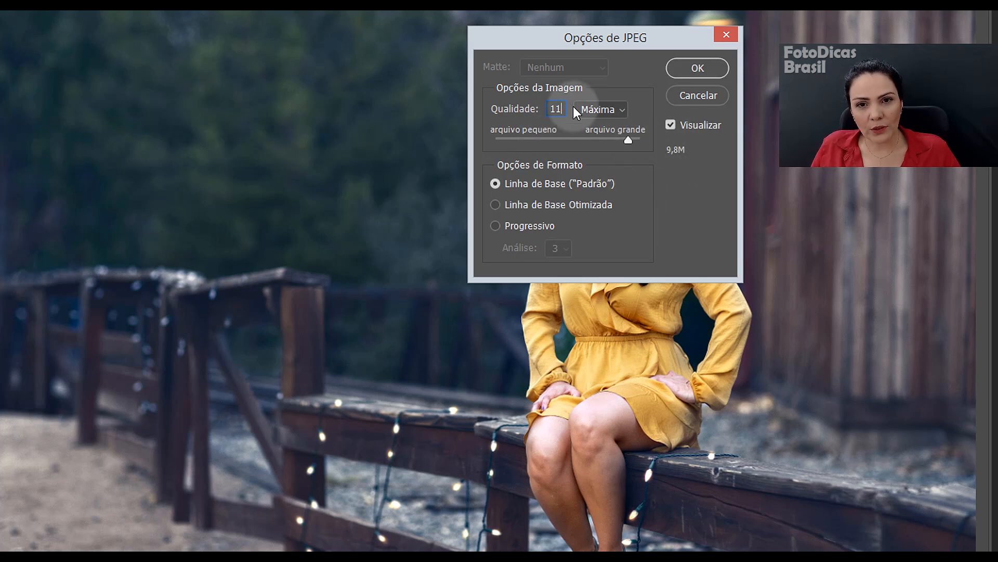
{"action": "left_click_drag", "start_coordinate": [563, 110], "coordinate": [485, 111]}
{"action": "type", "text": "12"}
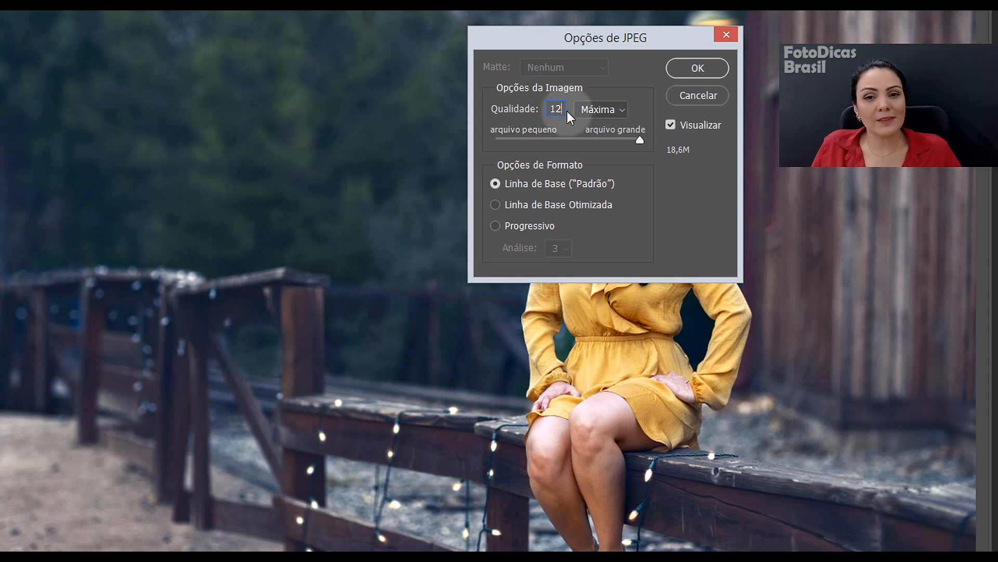
{"action": "double_click", "coordinate": [553, 108]}
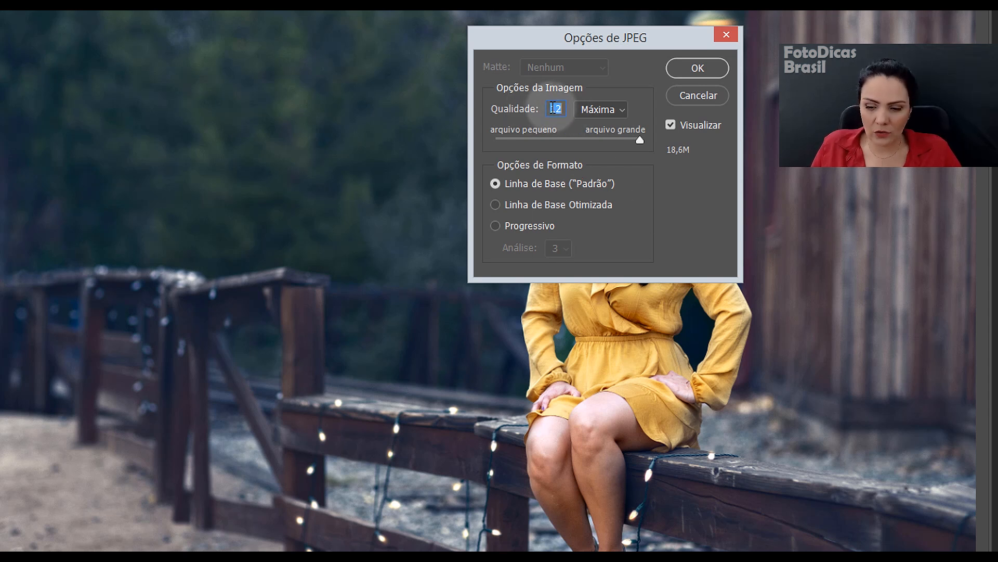
{"action": "type", "text": "10"}
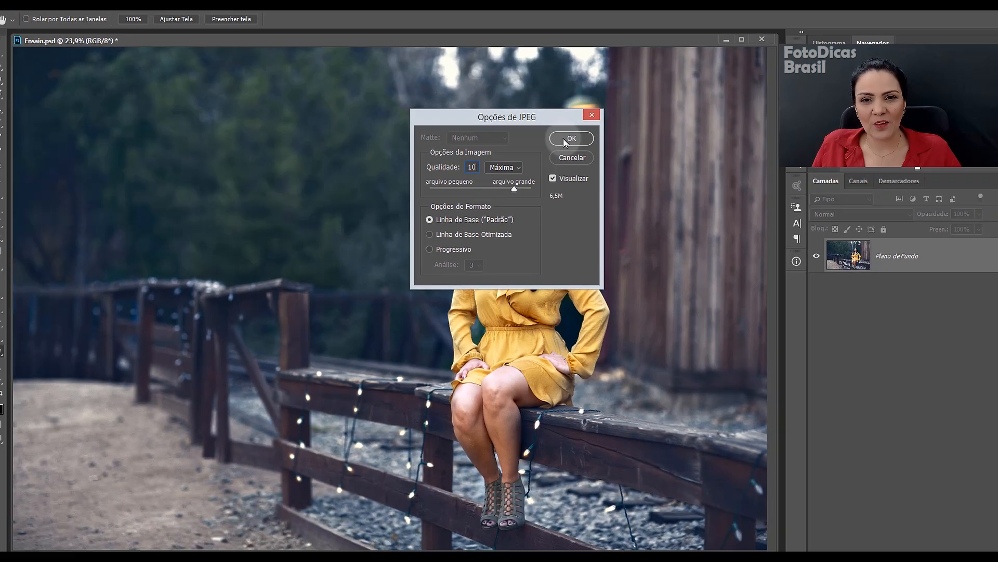
{"action": "left_click", "coordinate": [698, 68]}
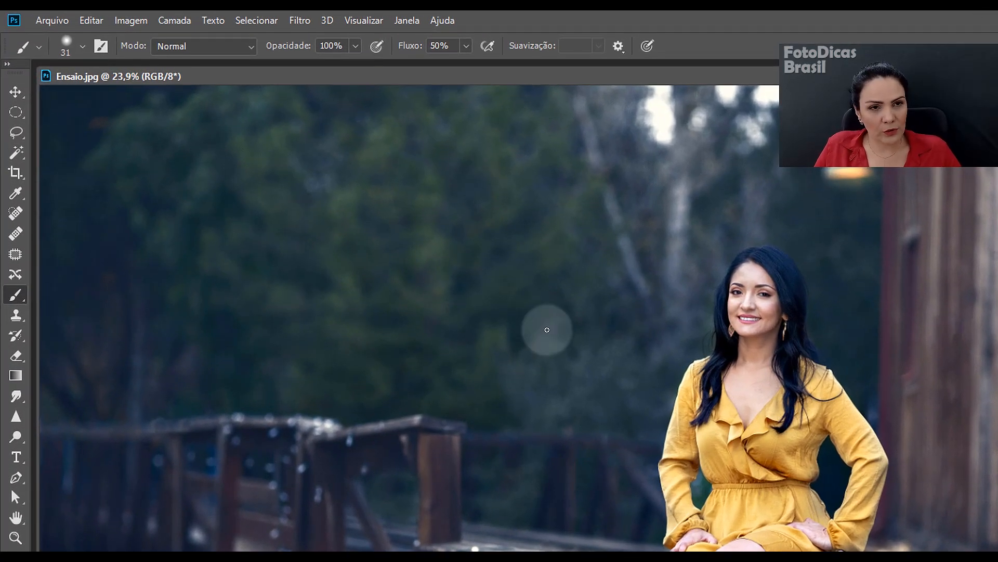
Convert the image's color profile to sRGB IEC61966-2.1 with the Adobe (ACE) engine and relative colorimetric intent.
{"action": "left_click", "coordinate": [90, 26]}
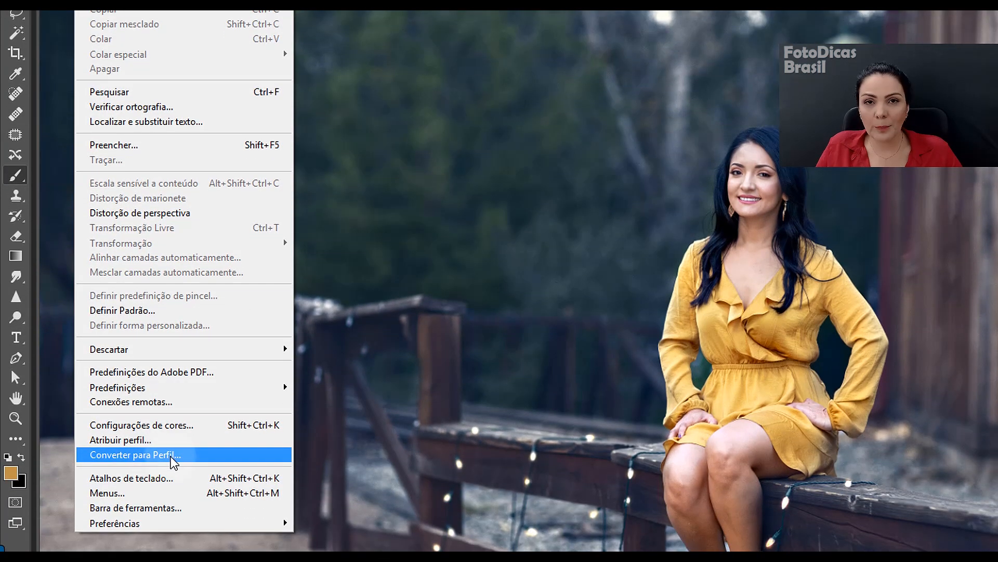
{"action": "left_click", "coordinate": [173, 457]}
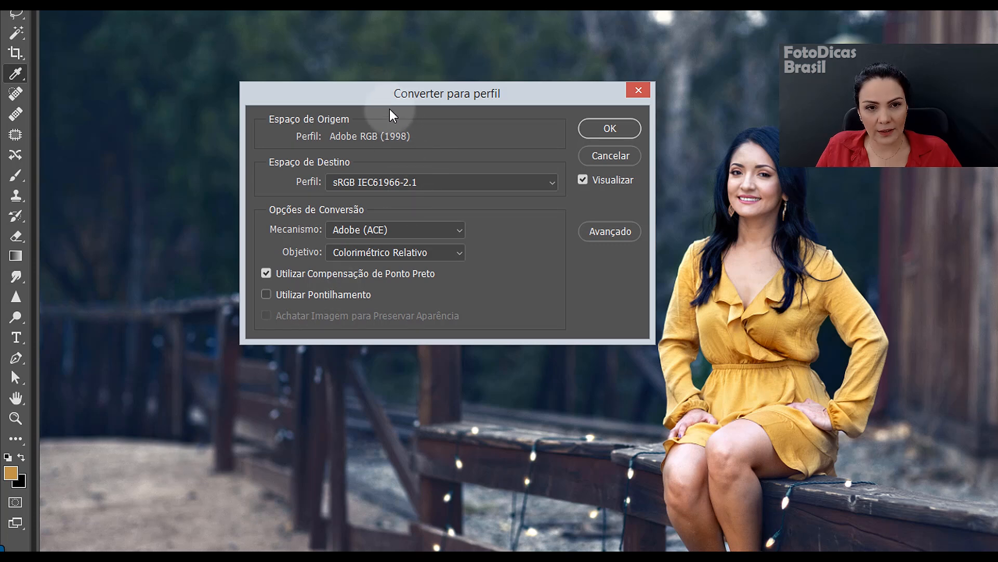
{"action": "left_click_drag", "start_coordinate": [398, 97], "coordinate": [461, 77]}
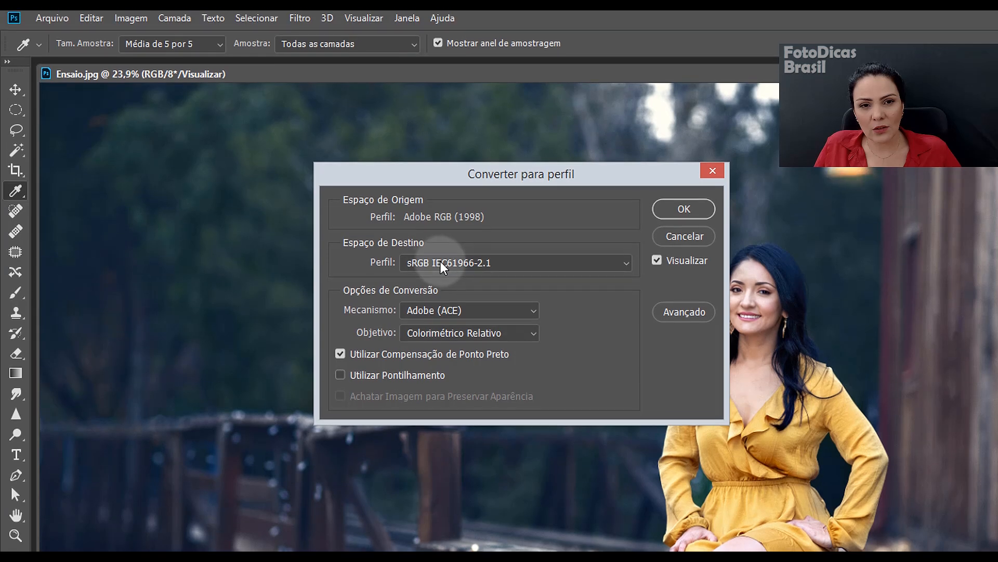
{"action": "left_click", "coordinate": [416, 184]}
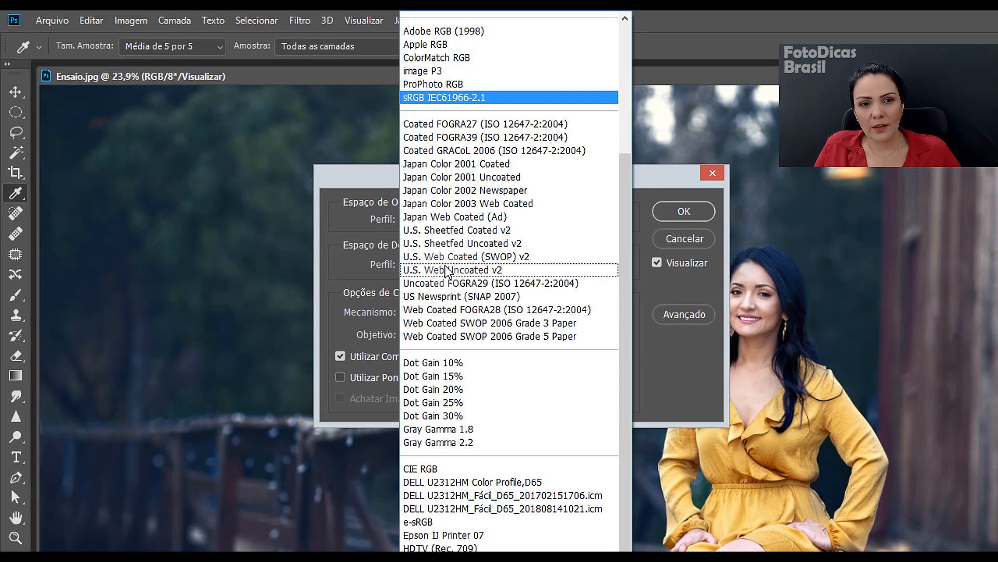
{"action": "left_click", "coordinate": [451, 98]}
{"action": "left_click", "coordinate": [668, 213]}
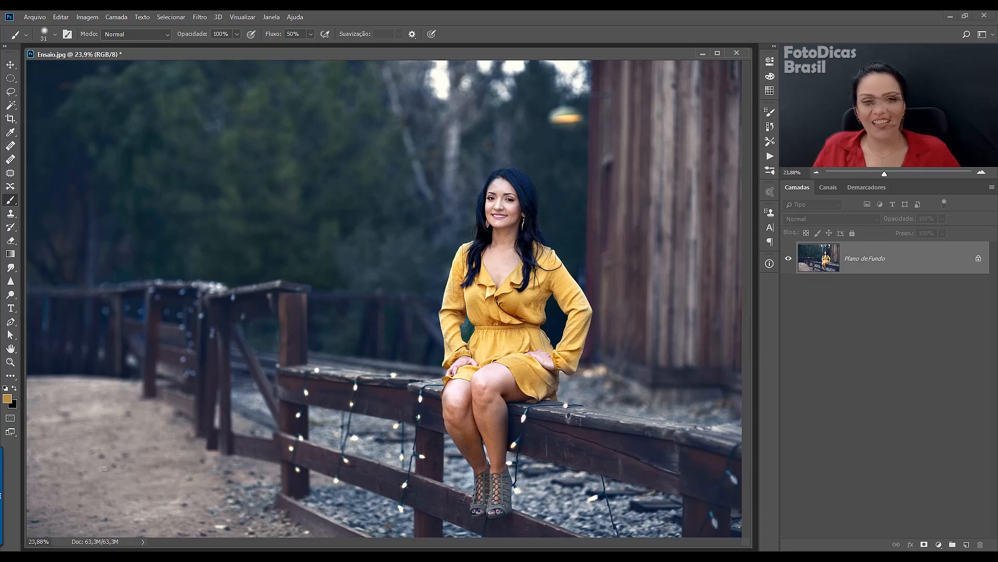
Resize the image to 2048 pixels wide, resampled with Bicúbico mais nítido (redução), and fit it in the window.
{"action": "left_click", "coordinate": [87, 17]}
{"action": "left_click", "coordinate": [101, 94]}
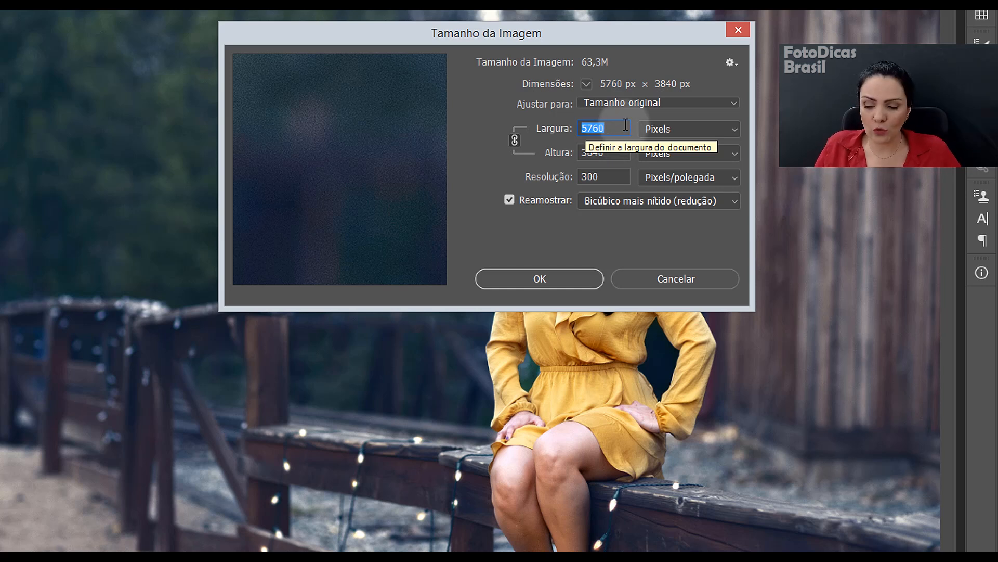
{"action": "type", "text": "2048"}
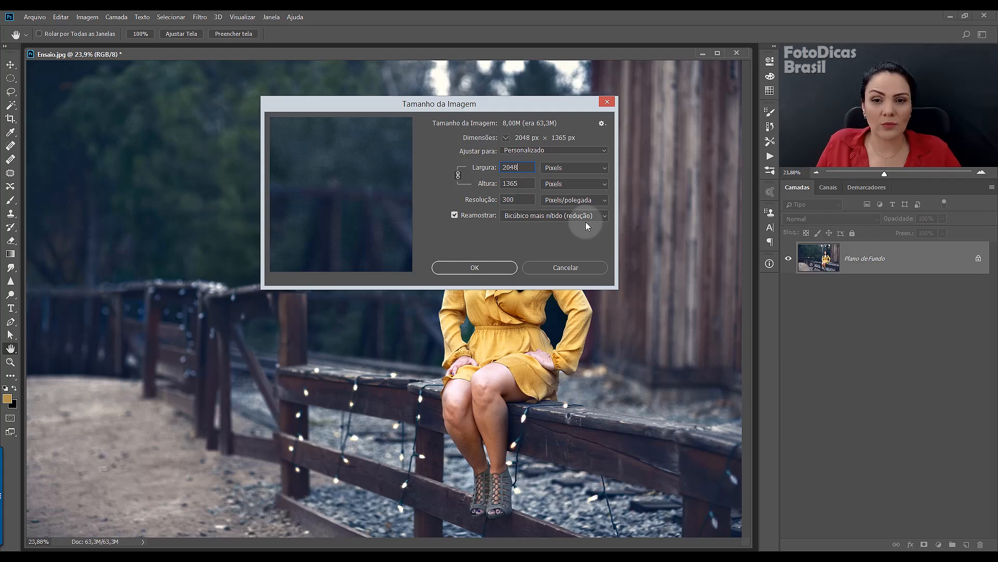
{"action": "left_click", "coordinate": [492, 269]}
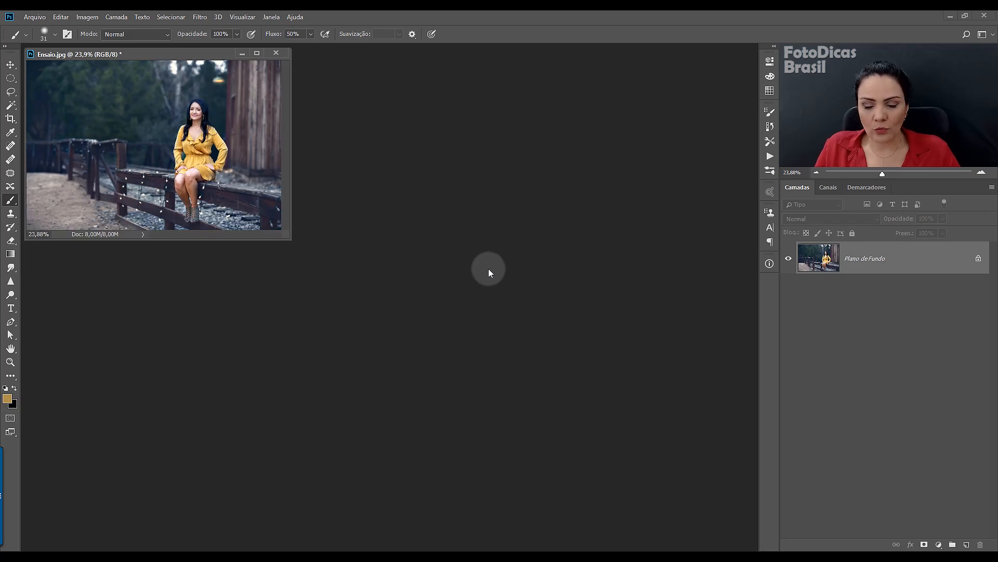
{"action": "key", "text": "ctrl+0"}
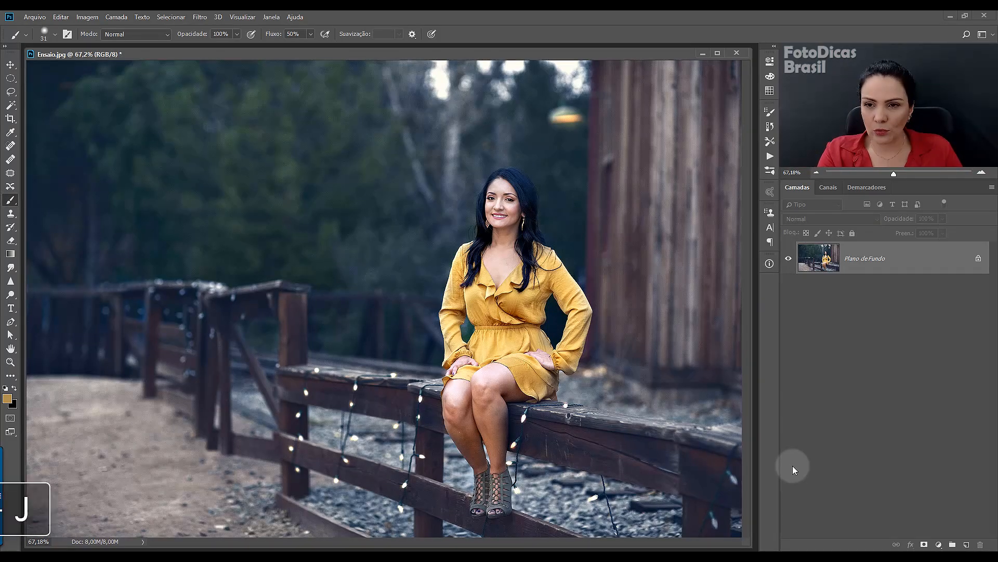
Duplicate the background layer, apply the Tornar Mais Nítido filter to the copy, and compare it hidden and shown at 100% zoom.
{"action": "key", "text": "ctrl+j"}
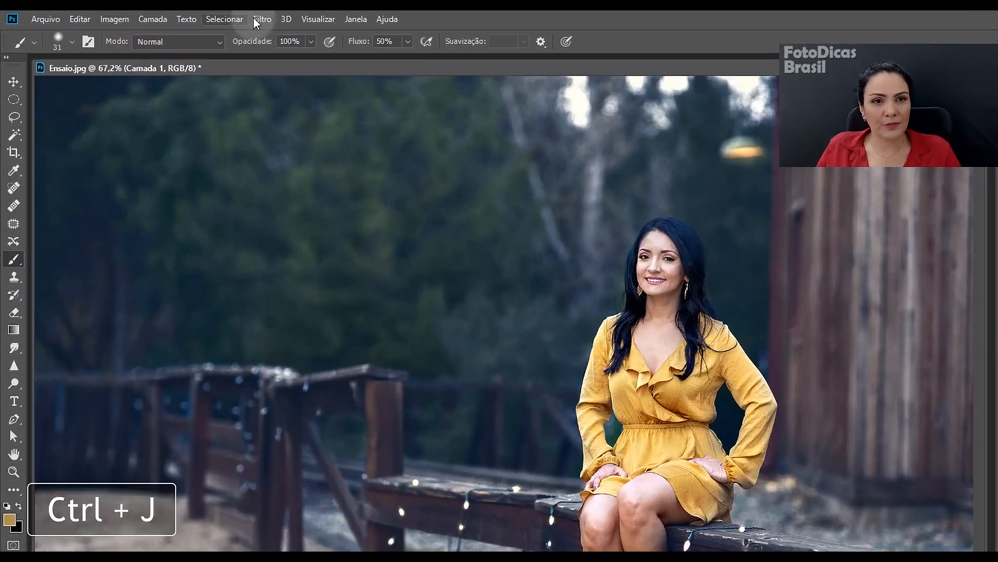
{"action": "left_click", "coordinate": [259, 20]}
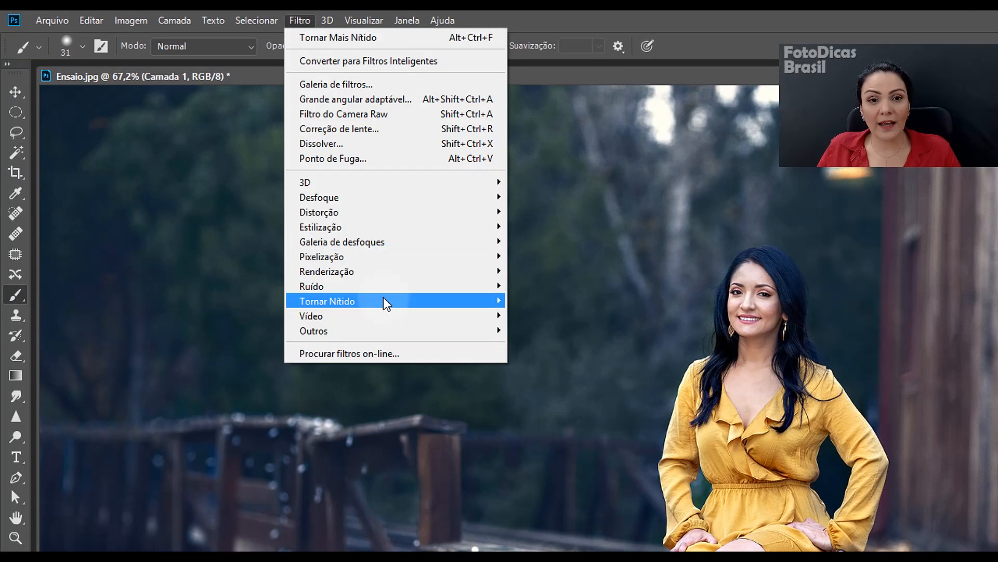
{"action": "mouse_move", "coordinate": [386, 305]}
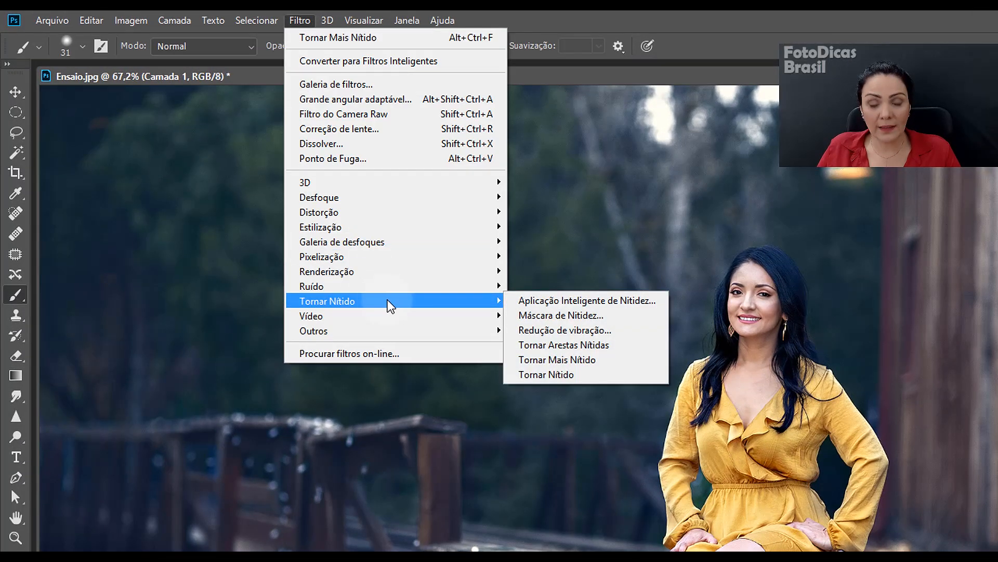
{"action": "left_click", "coordinate": [553, 359]}
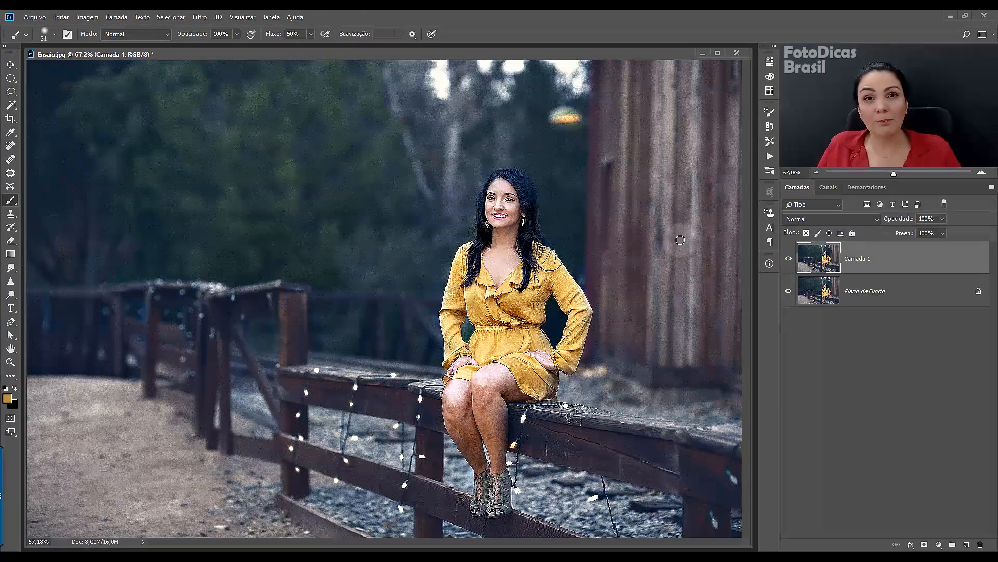
{"action": "left_click", "coordinate": [788, 258]}
{"action": "left_click", "coordinate": [789, 259]}
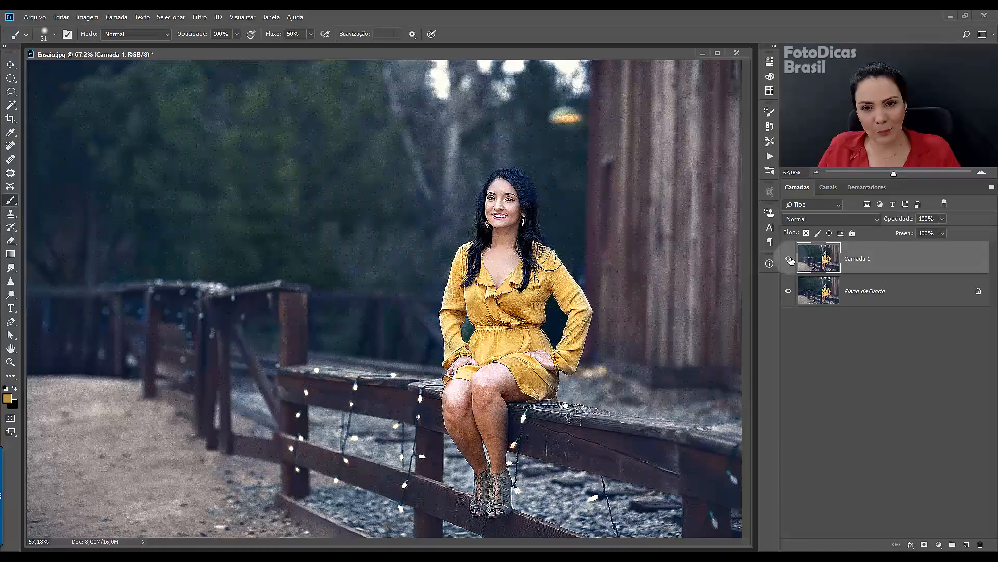
{"action": "key", "text": "ctrl+1"}
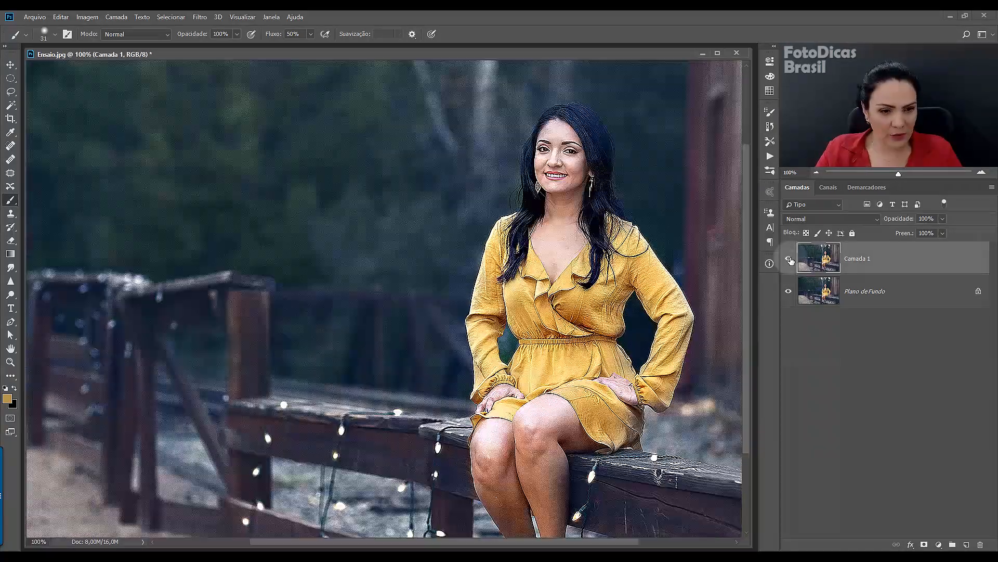
{"action": "left_click", "coordinate": [788, 258]}
{"action": "left_click", "coordinate": [788, 259]}
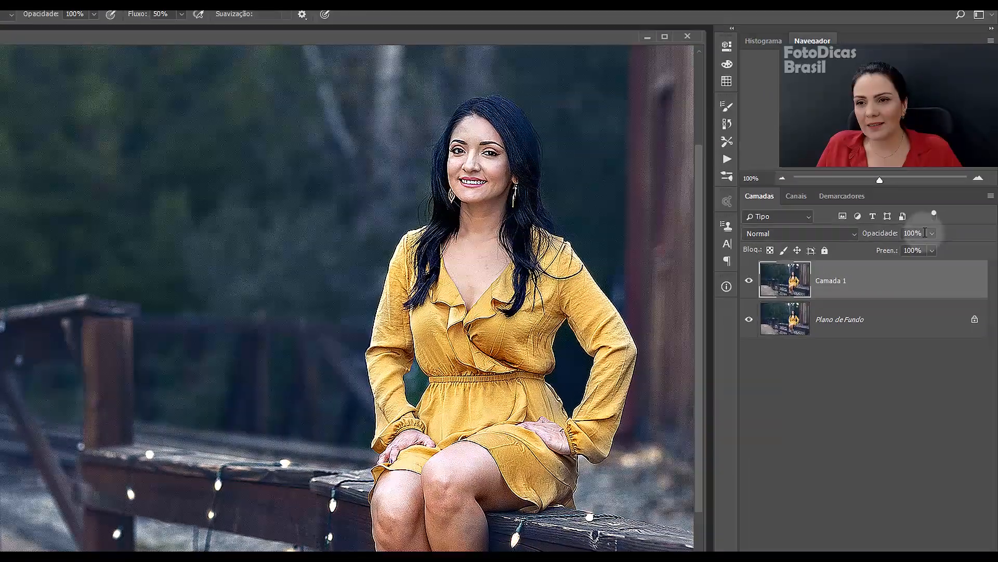
Try 30% opacity on the sharpened layer Camada 1 and compare the photo with the layer hidden and shown.
{"action": "left_click", "coordinate": [925, 232]}
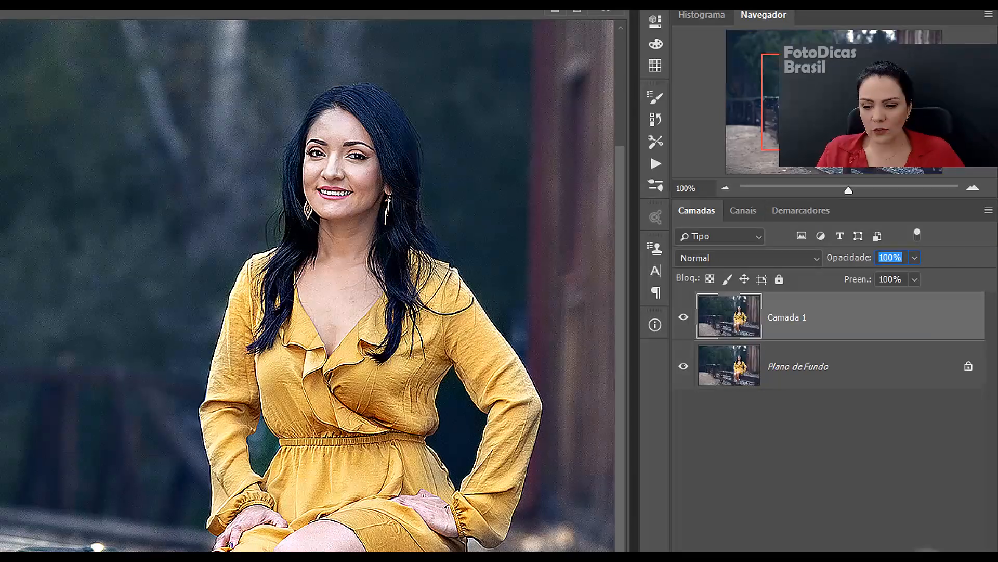
{"action": "type", "text": "30"}
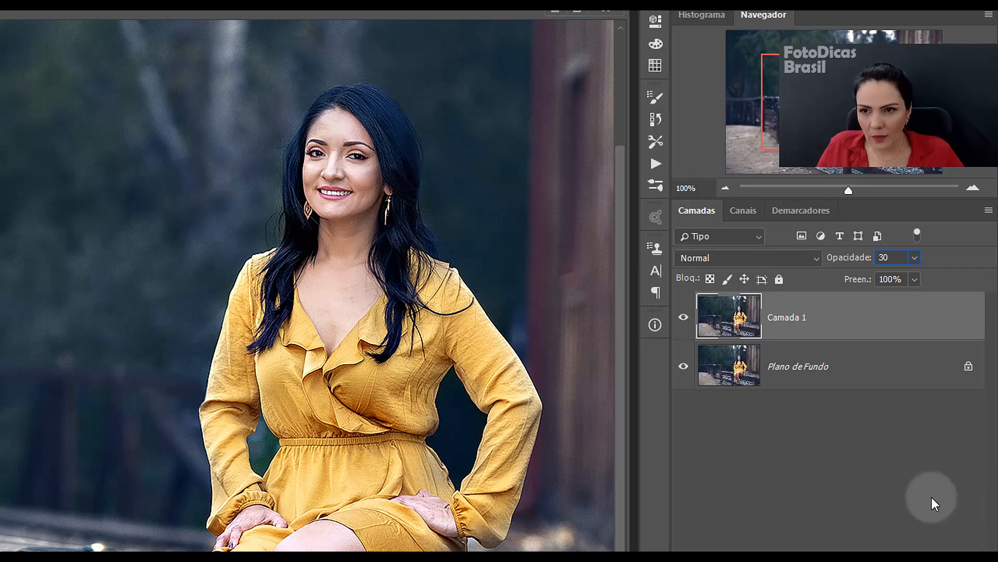
{"action": "left_click", "coordinate": [684, 318]}
{"action": "left_click", "coordinate": [685, 320]}
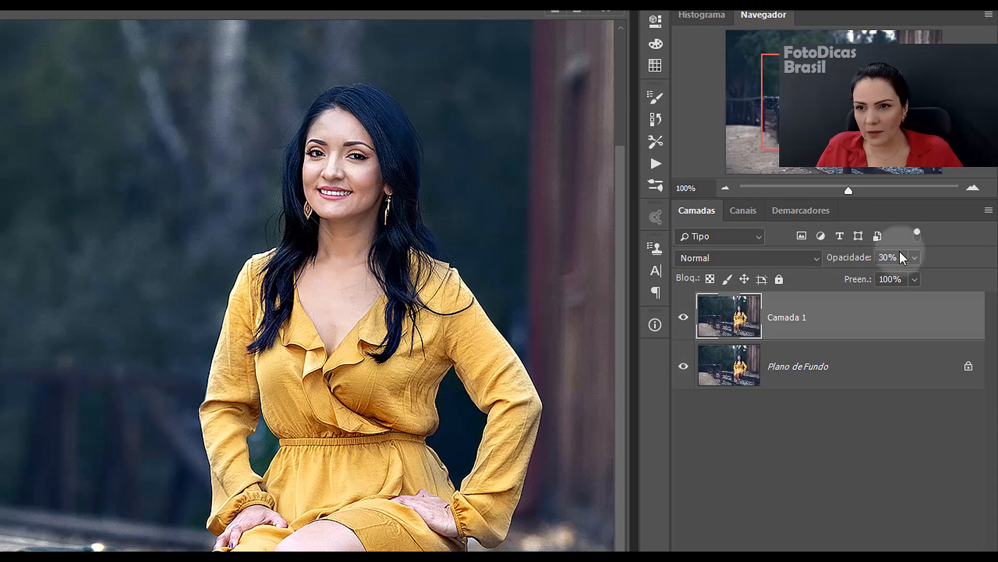
Set the opacity of Camada 1 to 40% and check the sharpening on the woman with the layer hidden and shown.
{"action": "left_click", "coordinate": [832, 259]}
{"action": "type", "text": "40"}
{"action": "left_click", "coordinate": [684, 319]}
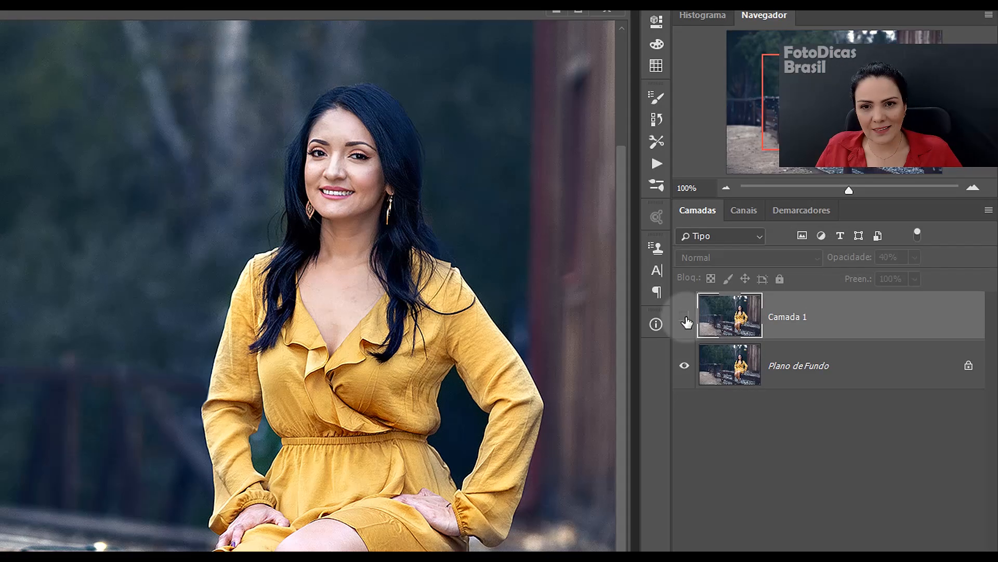
{"action": "left_click", "coordinate": [685, 318]}
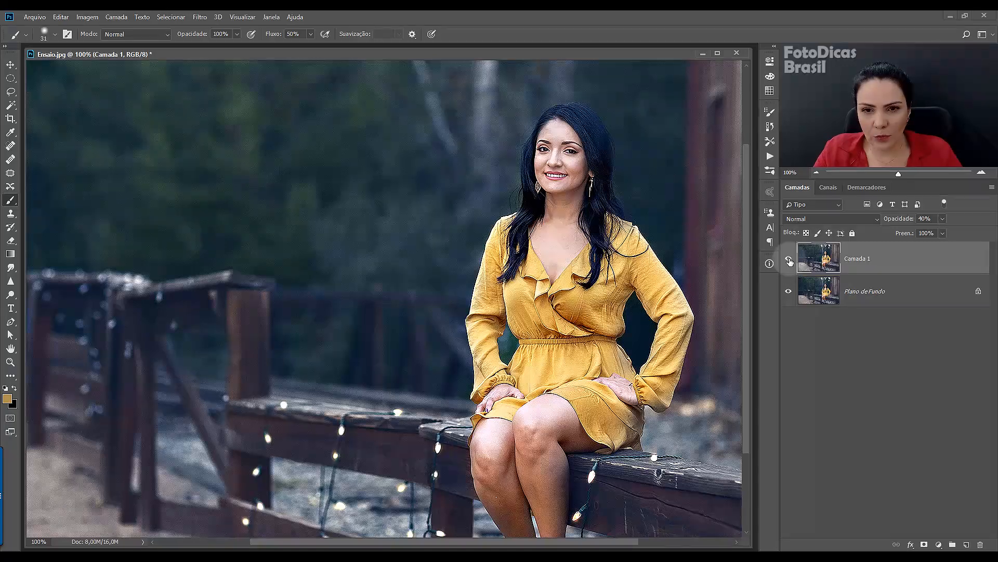
{"action": "key", "text": "ctrl+plus"}
{"action": "key", "text": "ctrl+minus"}
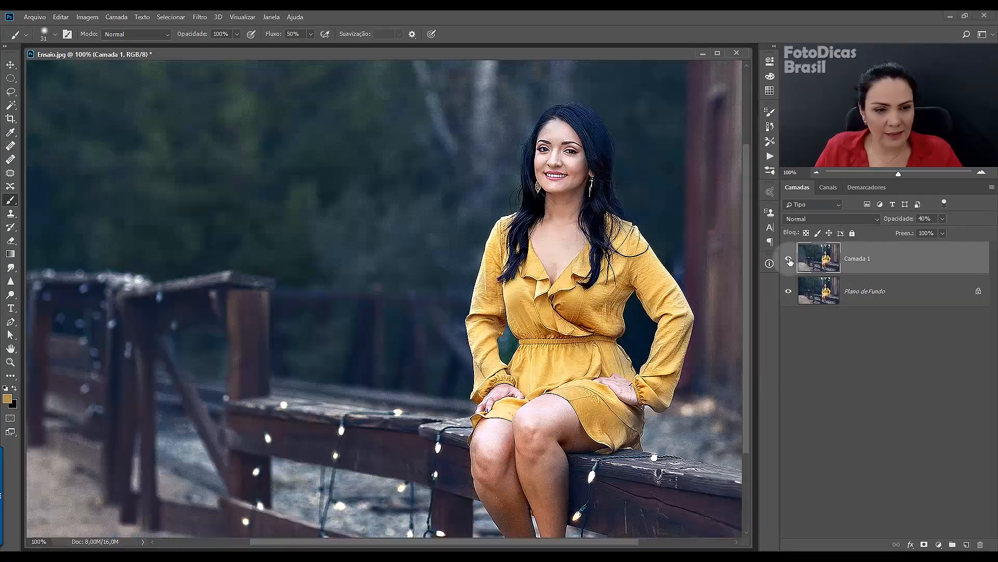
{"action": "left_click_drag", "start_coordinate": [555, 272], "coordinate": [409, 272]}
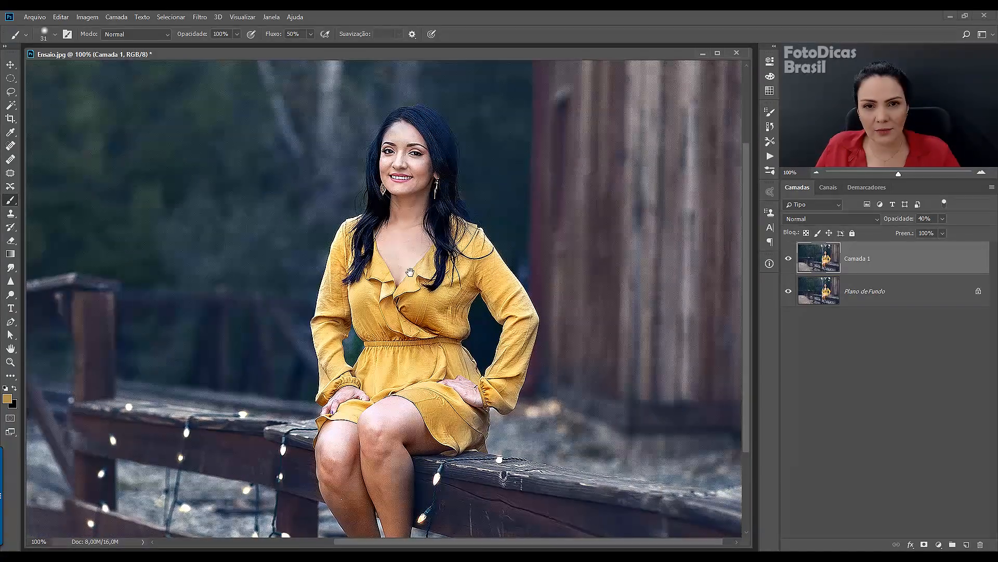
{"action": "left_click", "coordinate": [788, 260]}
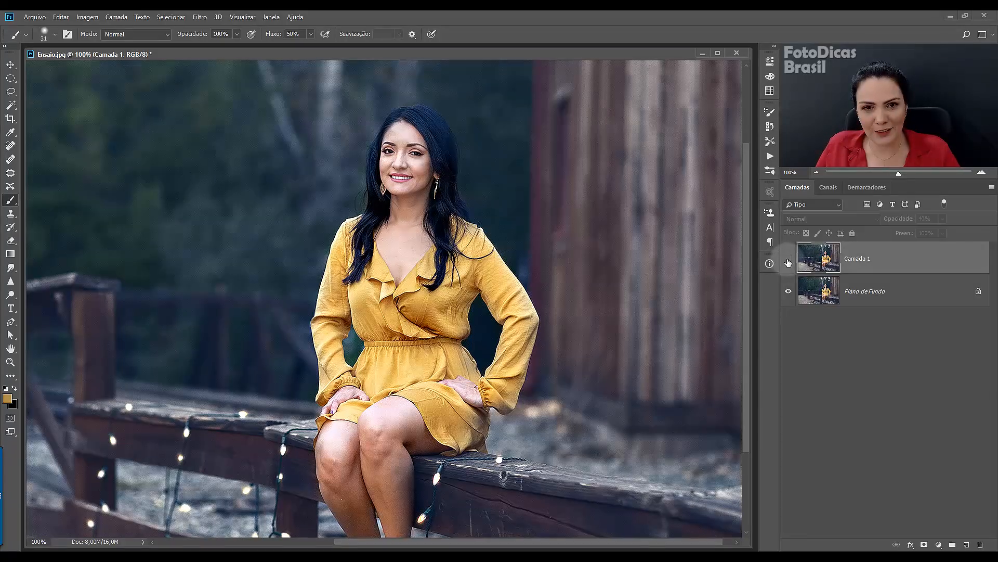
{"action": "left_click", "coordinate": [788, 260]}
{"action": "key", "text": "ctrl+0"}
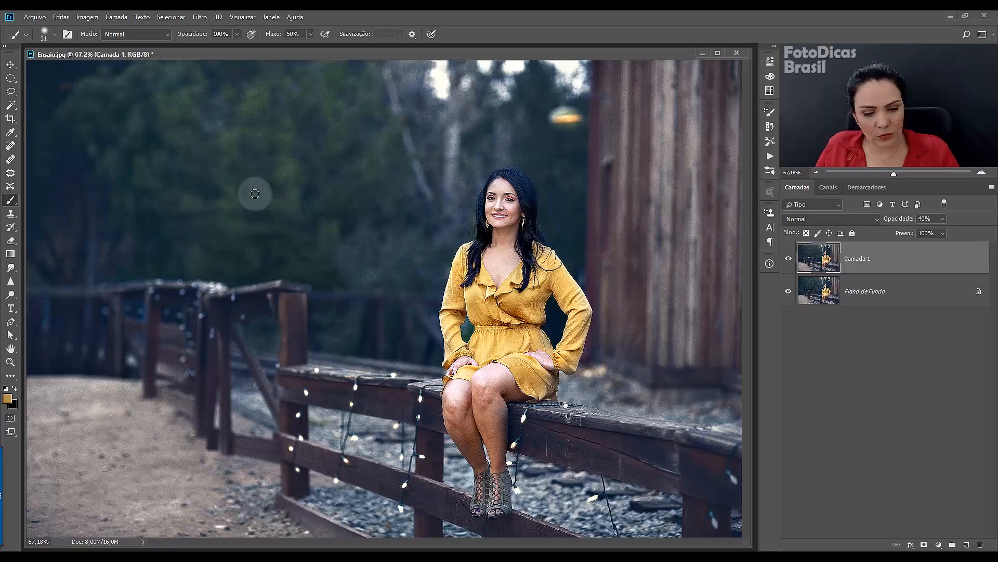
Save a JPEG version named Ensaio_Facebook.jpg in the FINAL folder.
{"action": "key", "text": "ctrl+shift+s"}
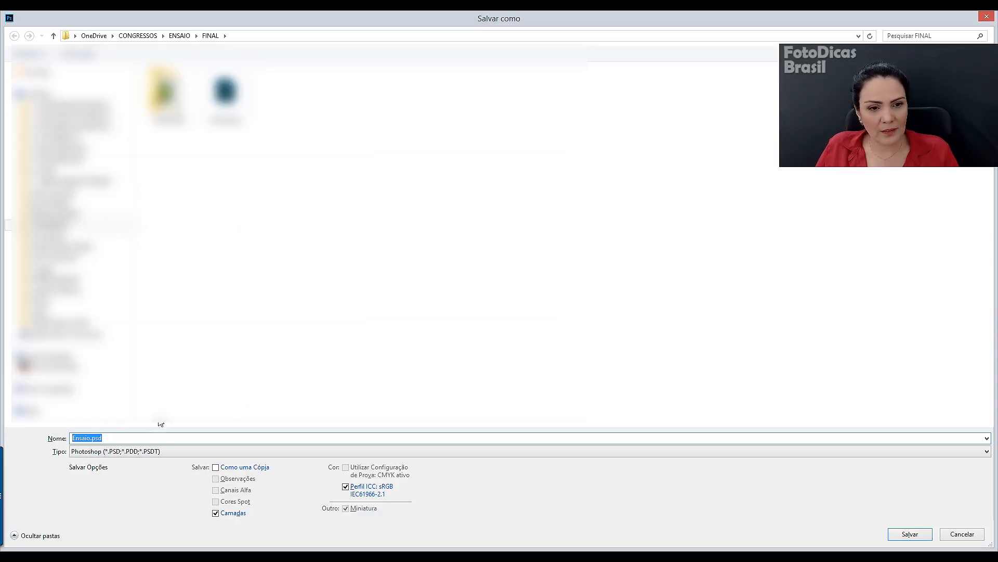
{"action": "left_click", "coordinate": [101, 452]}
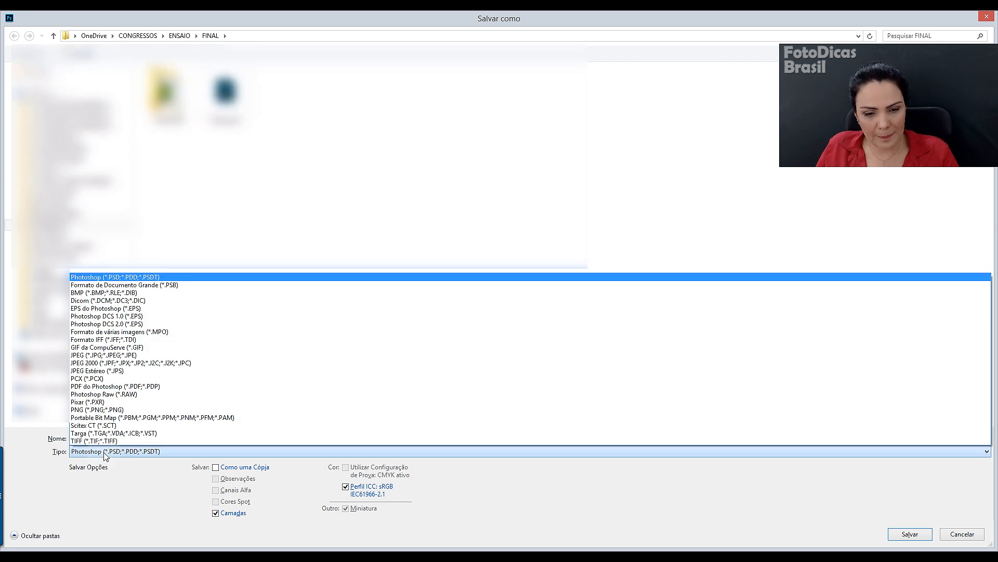
{"action": "left_click", "coordinate": [99, 356]}
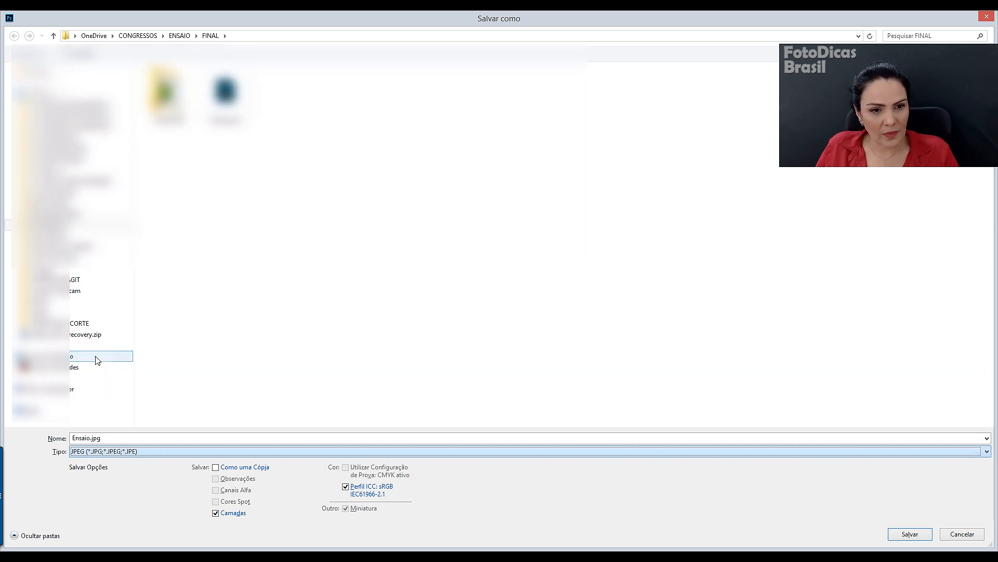
{"action": "left_click", "coordinate": [90, 440]}
{"action": "left_click", "coordinate": [91, 438]}
{"action": "type", "text": "_Facebook"}
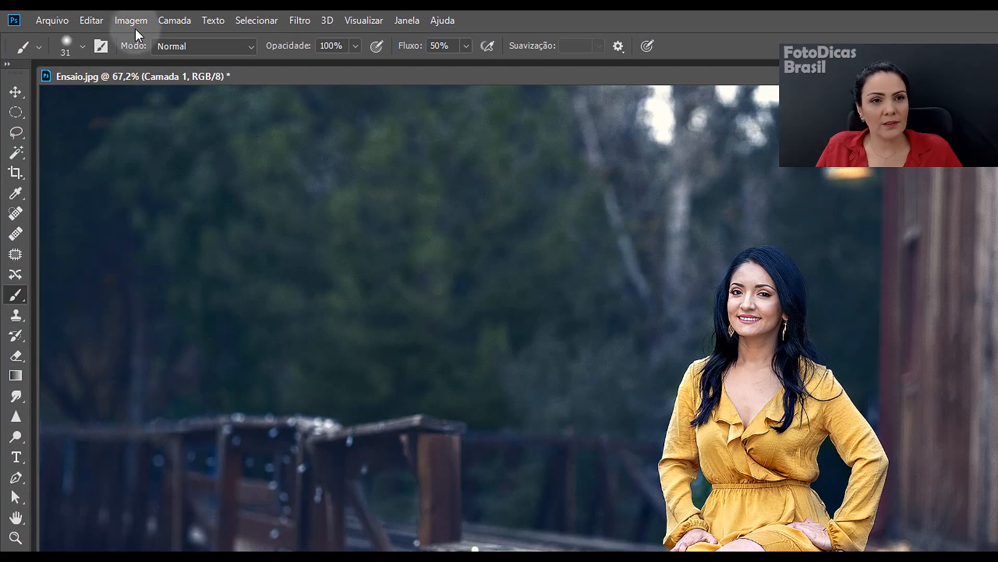
Resize the image to 1080 pixels wide, keeping its proportions, and fit it in the window.
{"action": "left_click", "coordinate": [133, 21]}
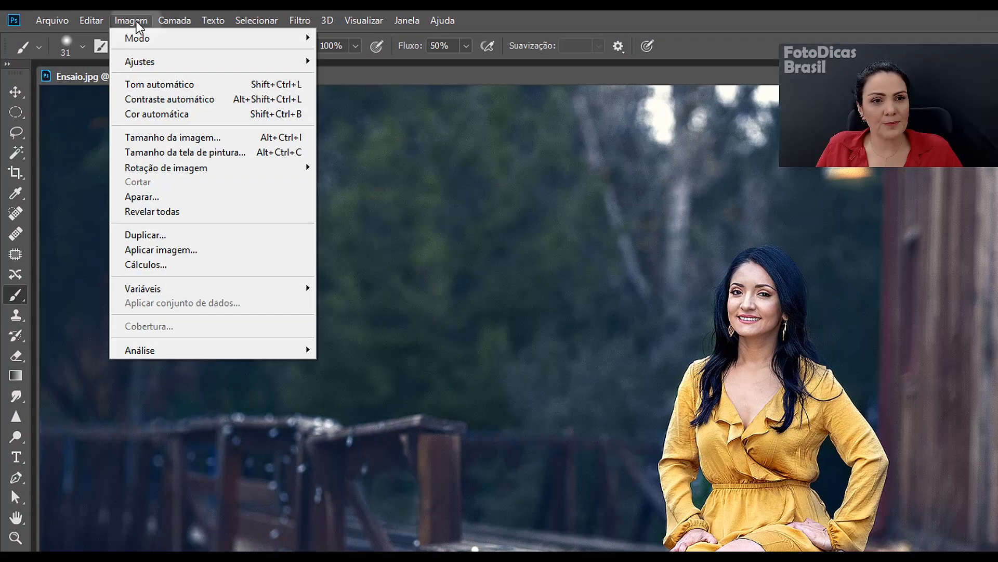
{"action": "left_click", "coordinate": [171, 138]}
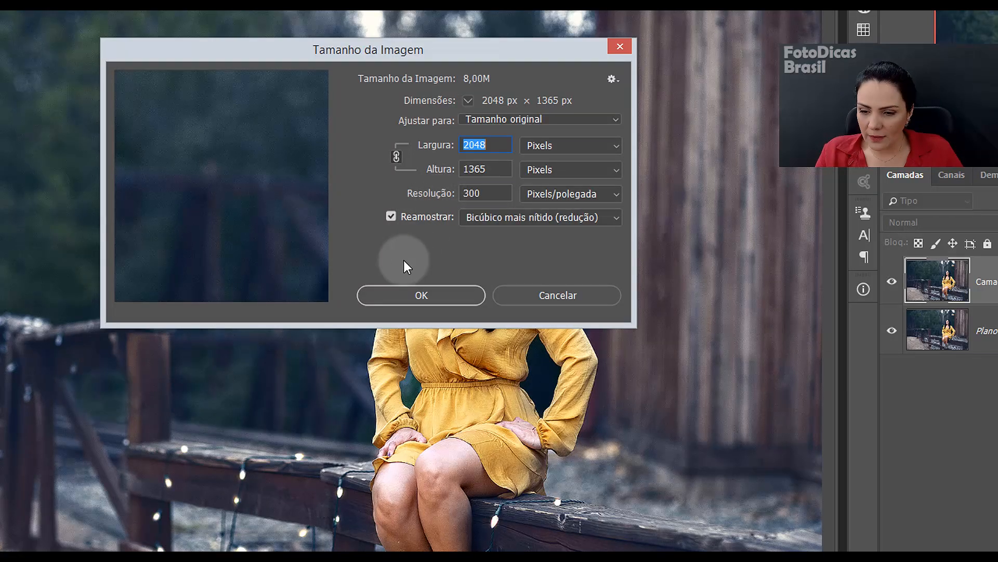
{"action": "type", "text": "1080"}
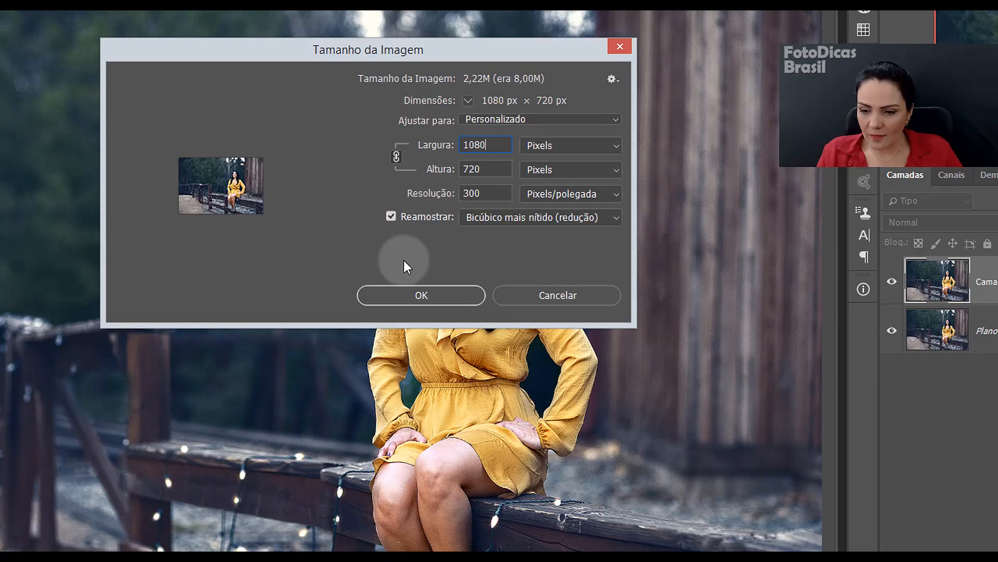
{"action": "key", "text": "Return"}
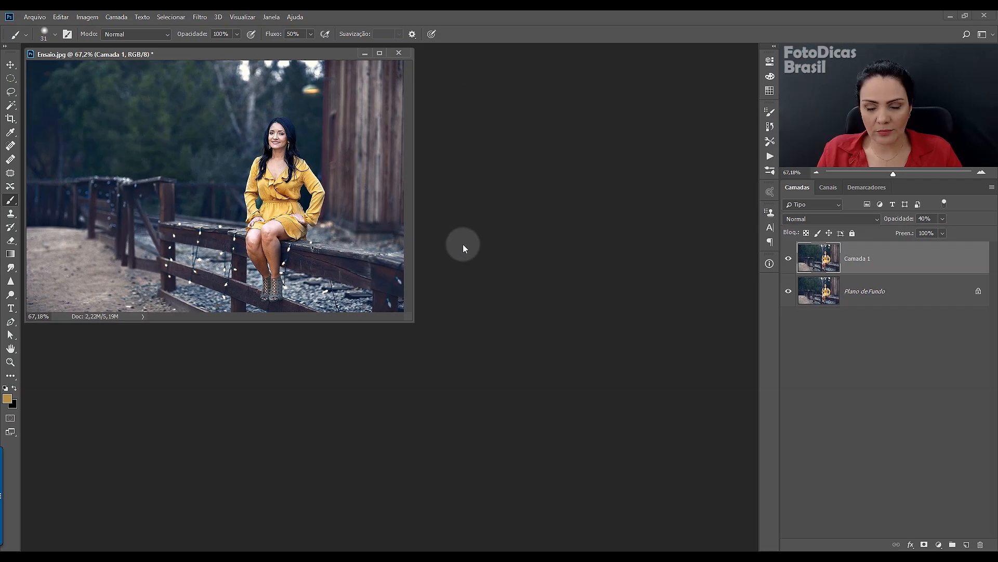
{"action": "key", "text": "ctrl+0"}
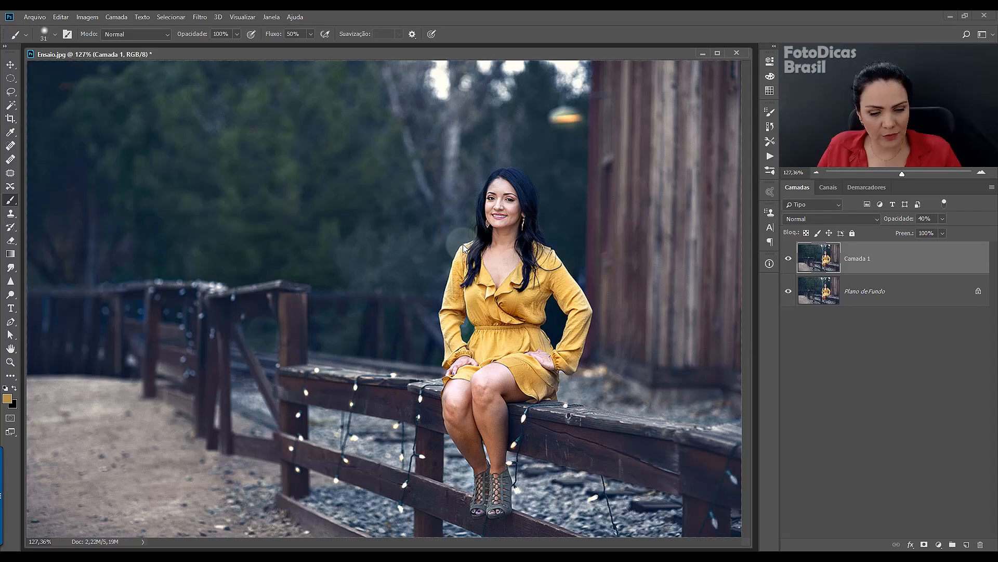
Save a JPEG version named Ensaio_Instagram.jpg in the FINAL folder, accepting the current JPEG options.
{"action": "key", "text": "ctrl+shift+s"}
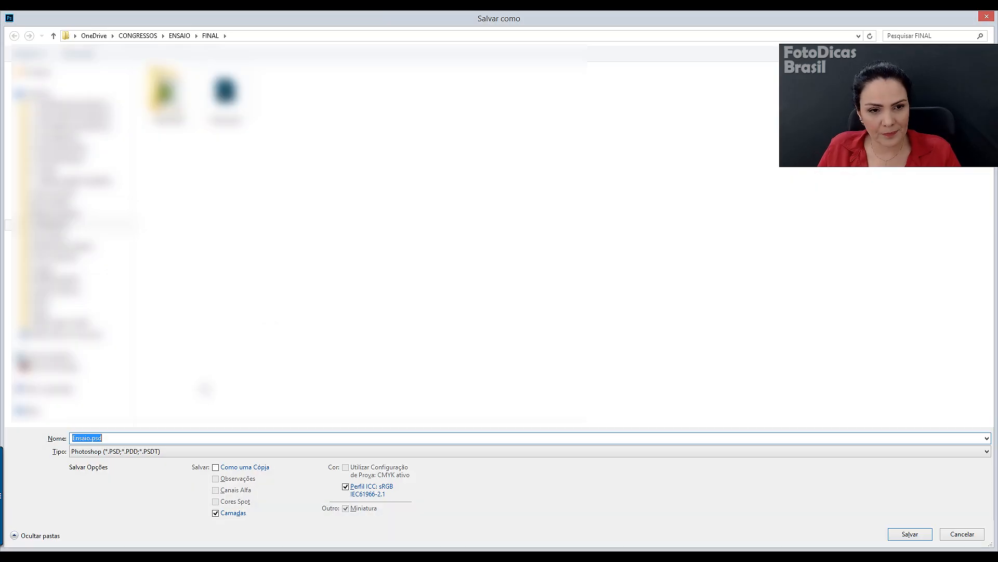
{"action": "left_click", "coordinate": [150, 453]}
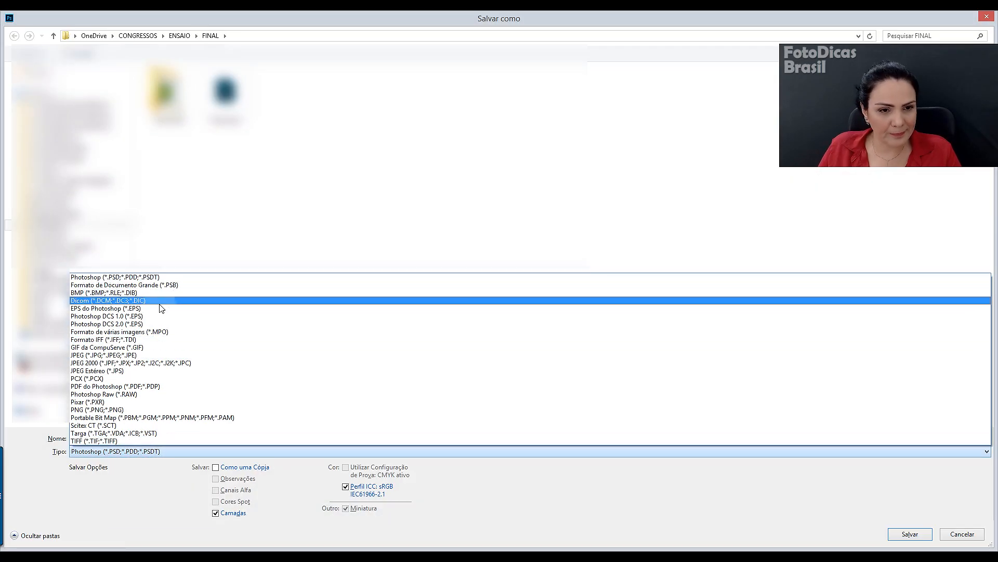
{"action": "left_click", "coordinate": [176, 357]}
{"action": "left_click", "coordinate": [88, 438]}
{"action": "left_click", "coordinate": [88, 437]}
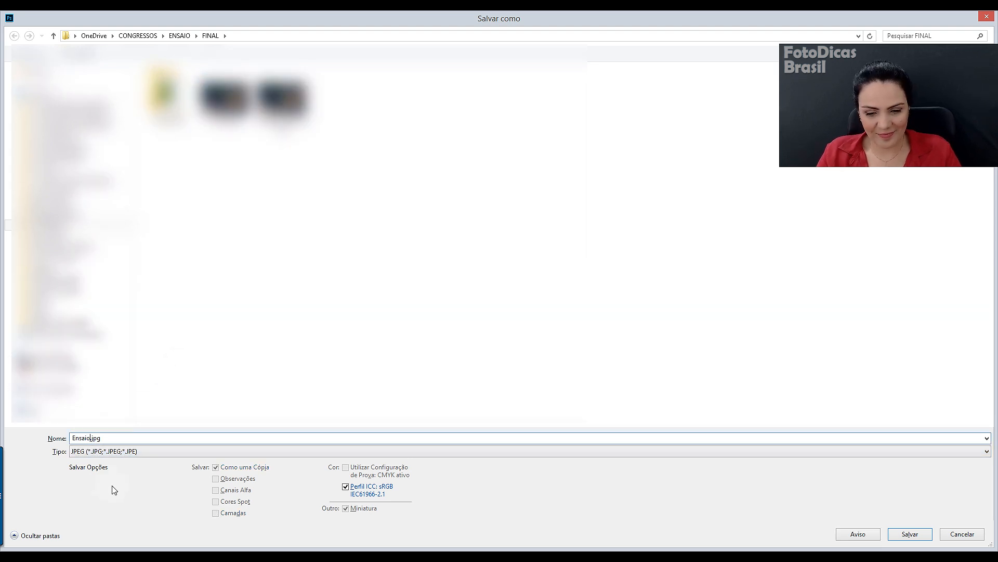
{"action": "type", "text": "_Instagra"}
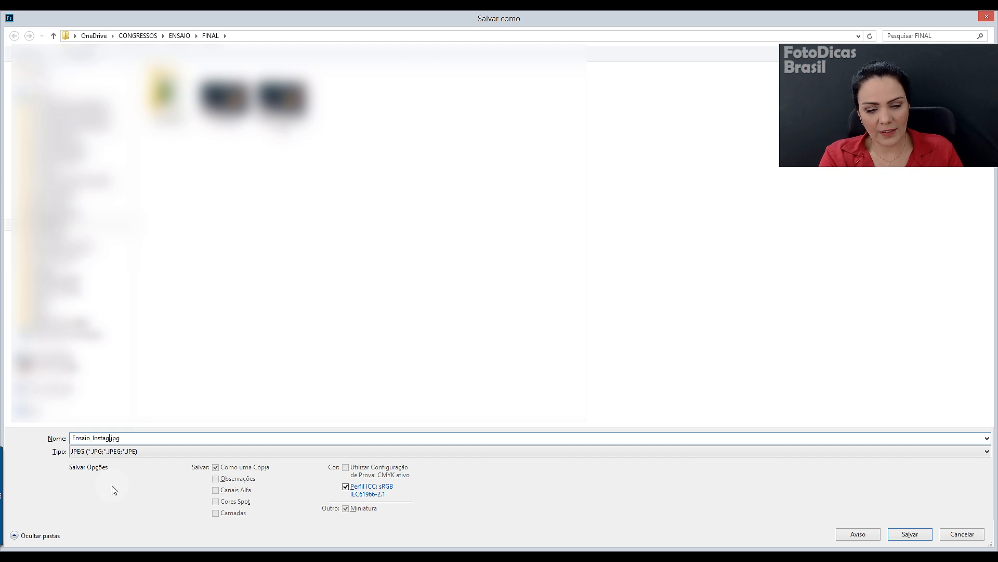
{"action": "type", "text": "m"}
{"action": "key", "text": "Return"}
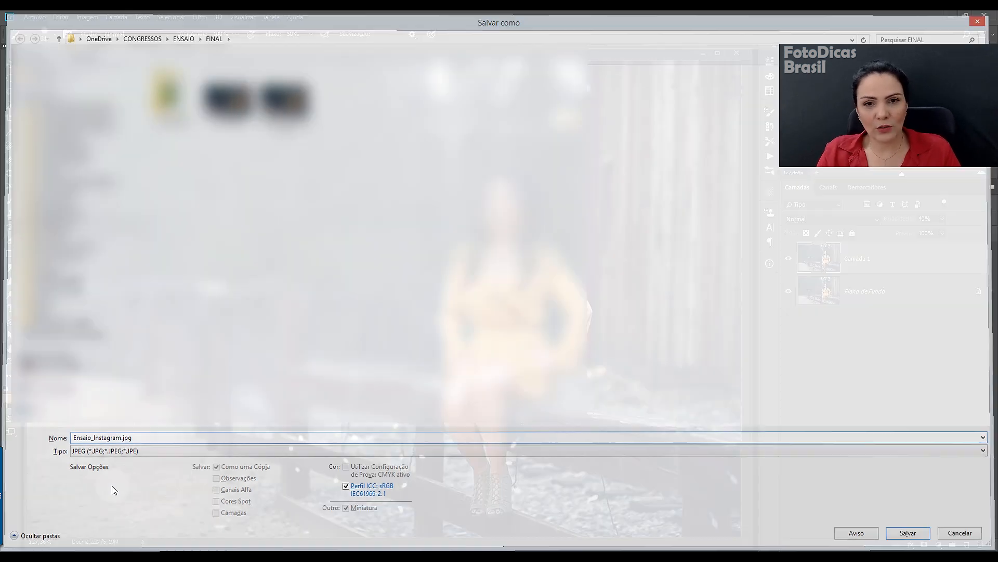
{"action": "key", "text": "Return"}
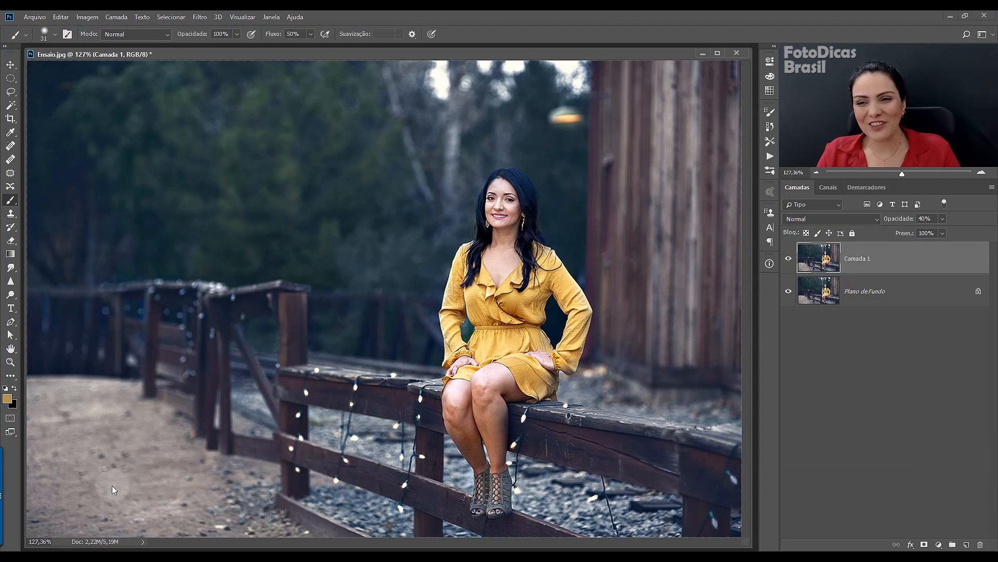